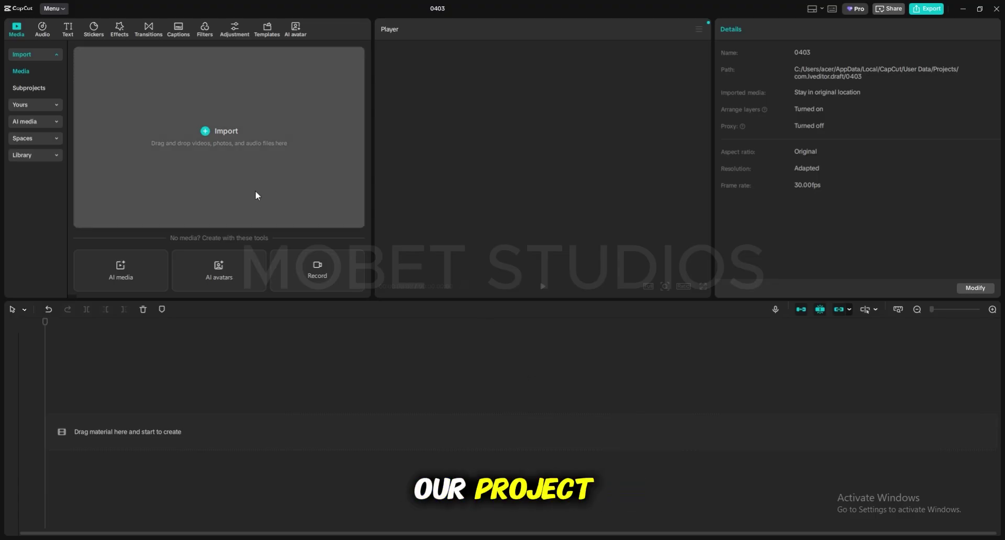
Import the JETHRO video from the sept folder inside TESTIMONIALS BATCH 22 on the Desktop.
click(205, 133)
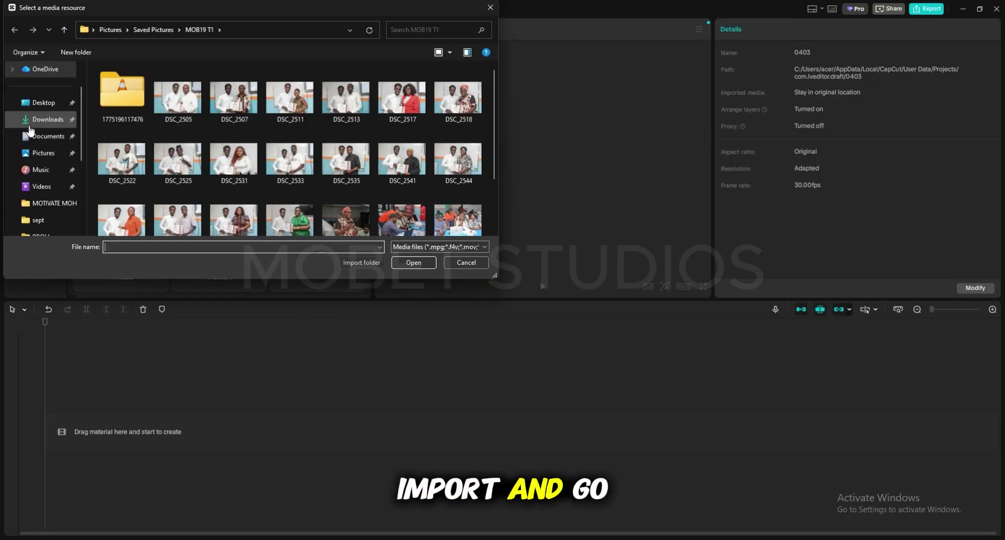
click(36, 105)
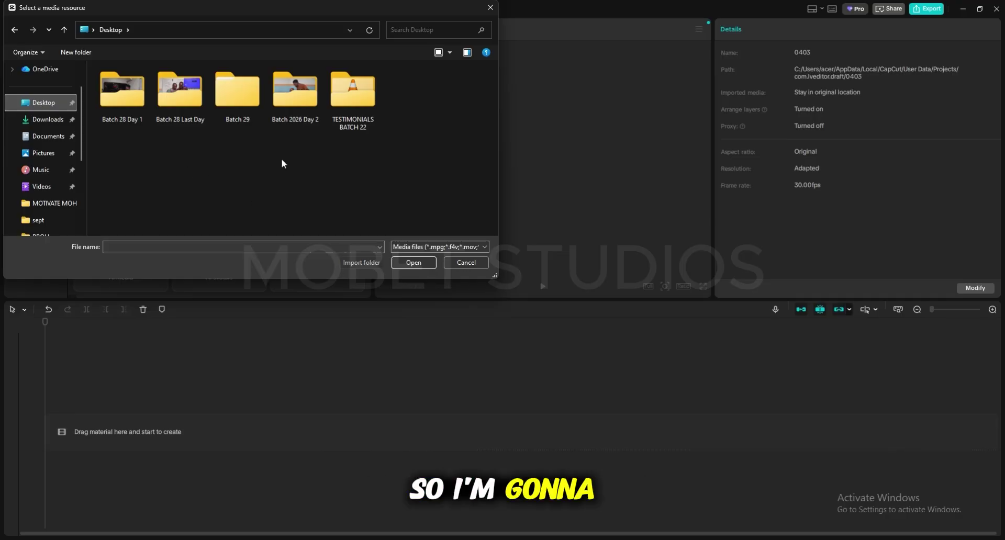
click(341, 105)
double_click(341, 105)
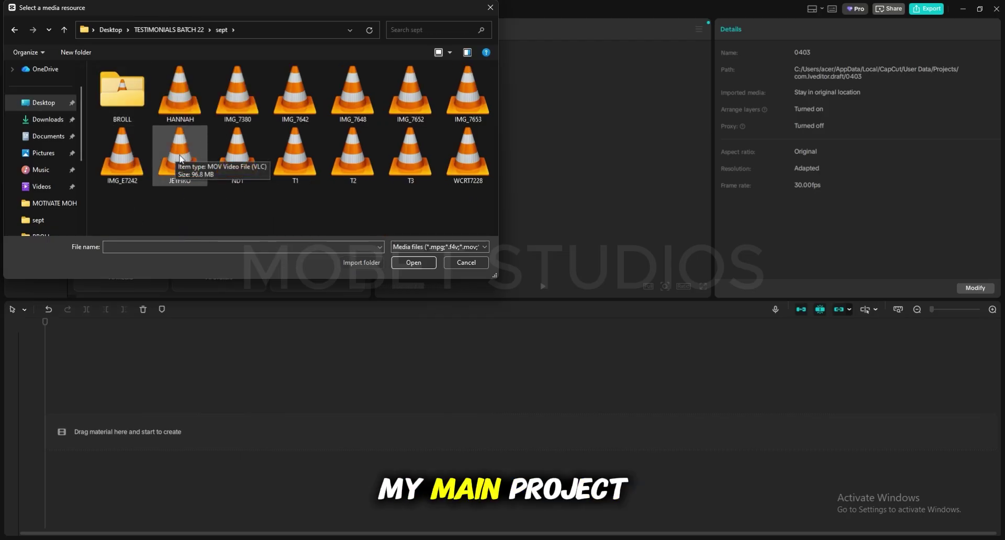
double_click(179, 156)
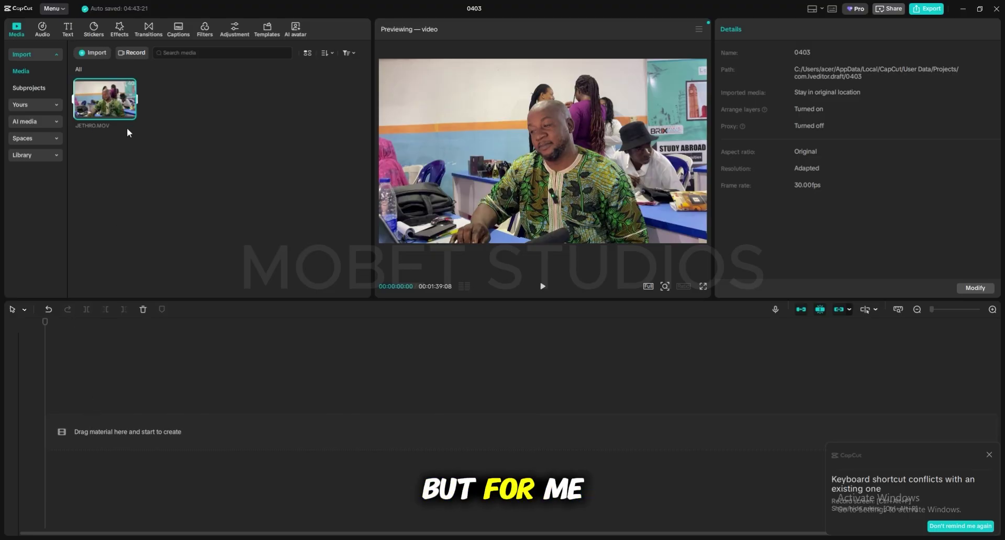
Add JETHRO.MOV to the timeline and dismiss the keyboard shortcut conflict notice.
click(130, 113)
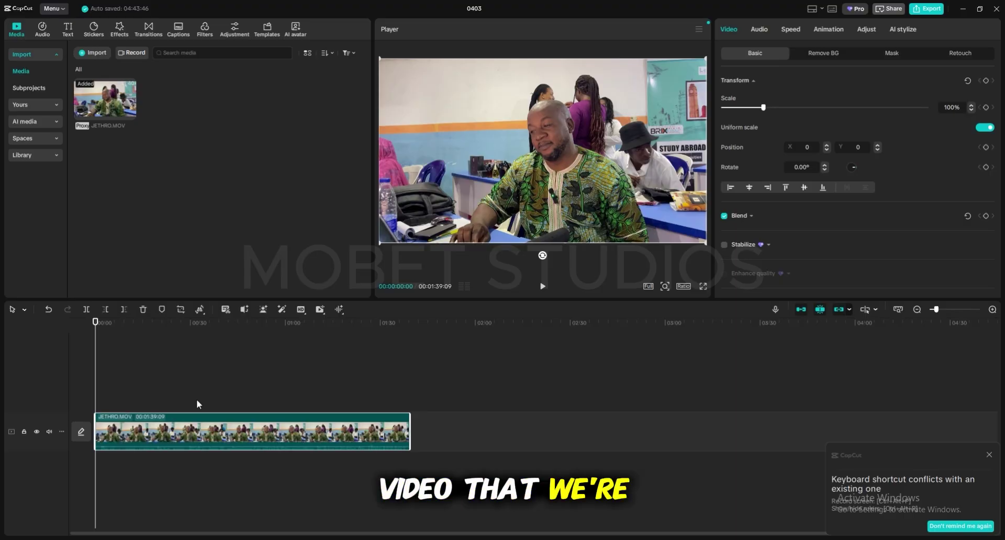
click(898, 309)
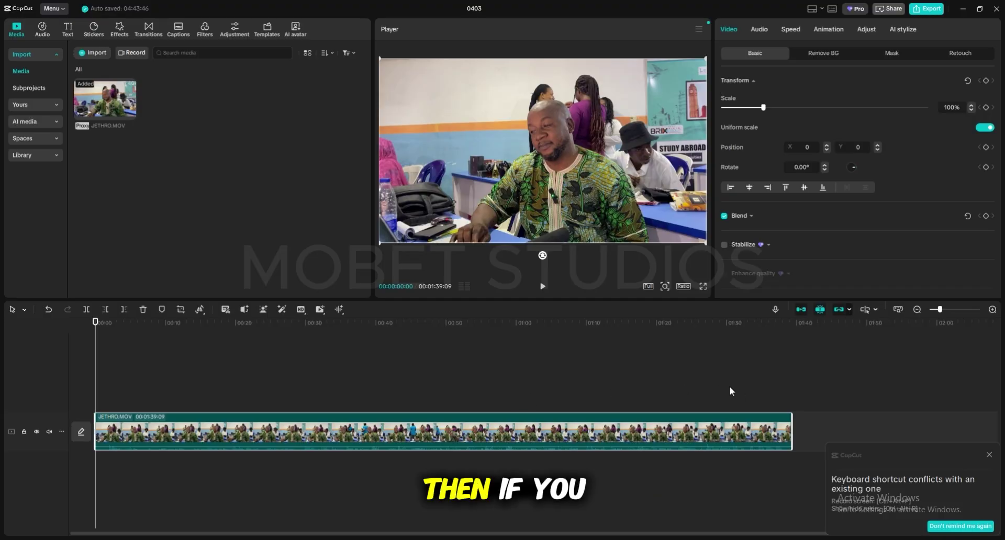
click(992, 310)
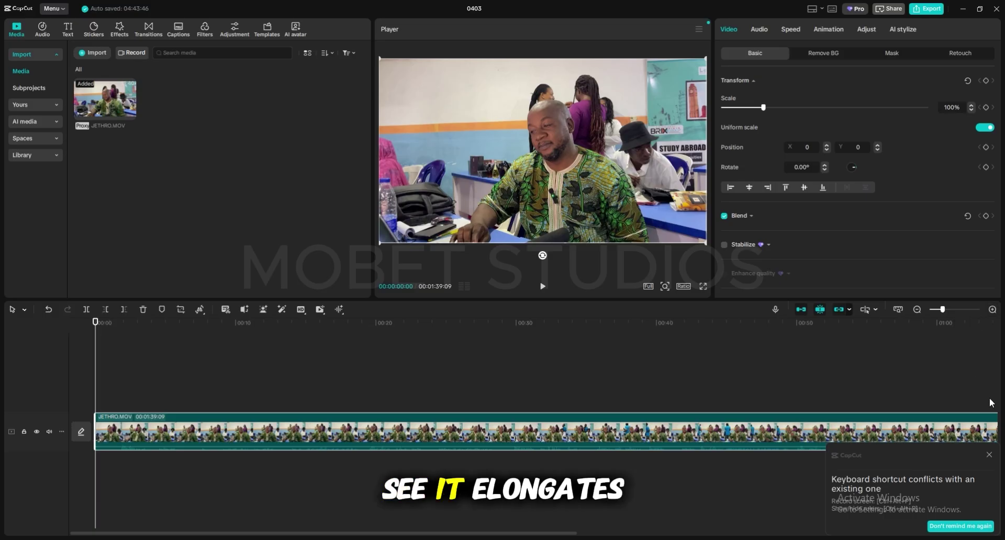
click(988, 455)
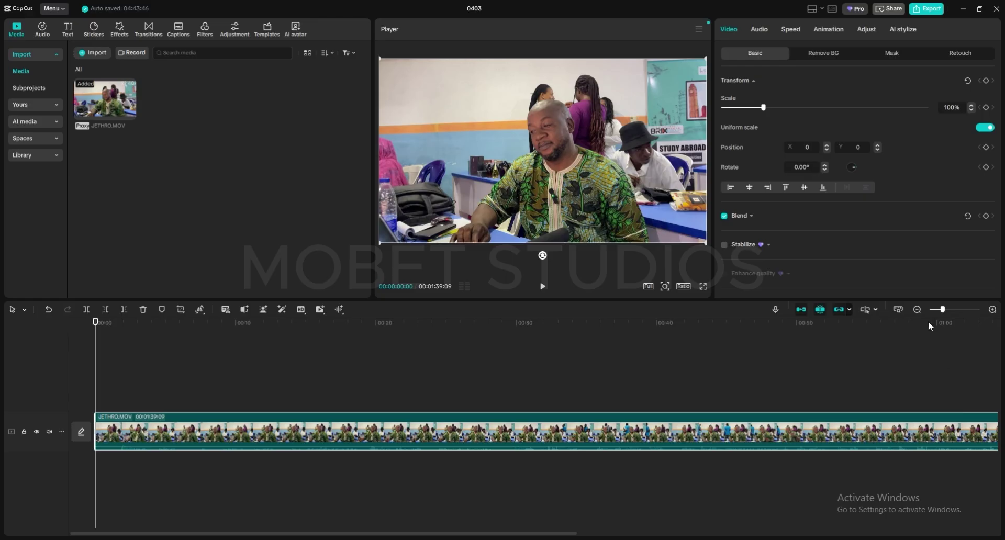
click(918, 309)
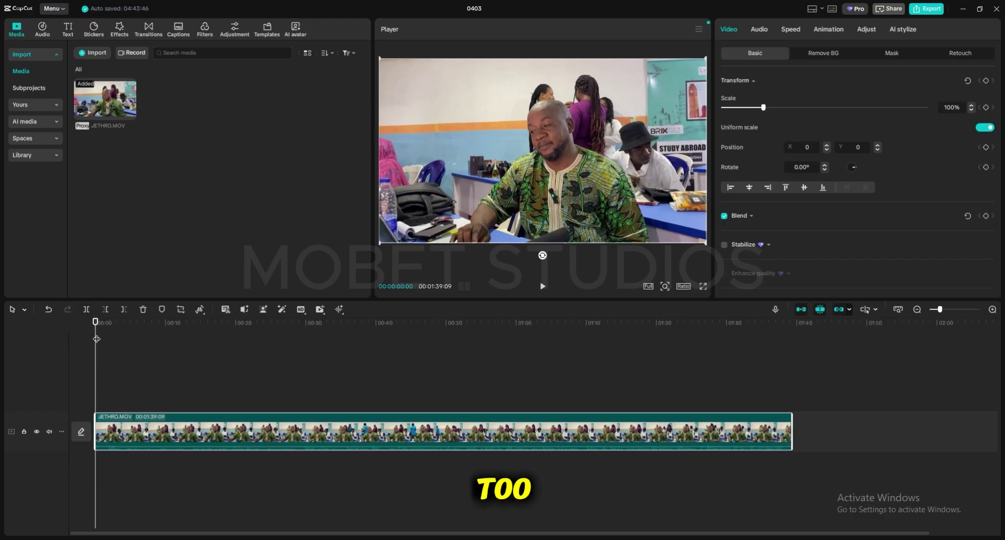
Split the JETHRO.MOV clip at 00:00:01:05 and delete the short piece before the cut.
drag(96, 339, 106, 333)
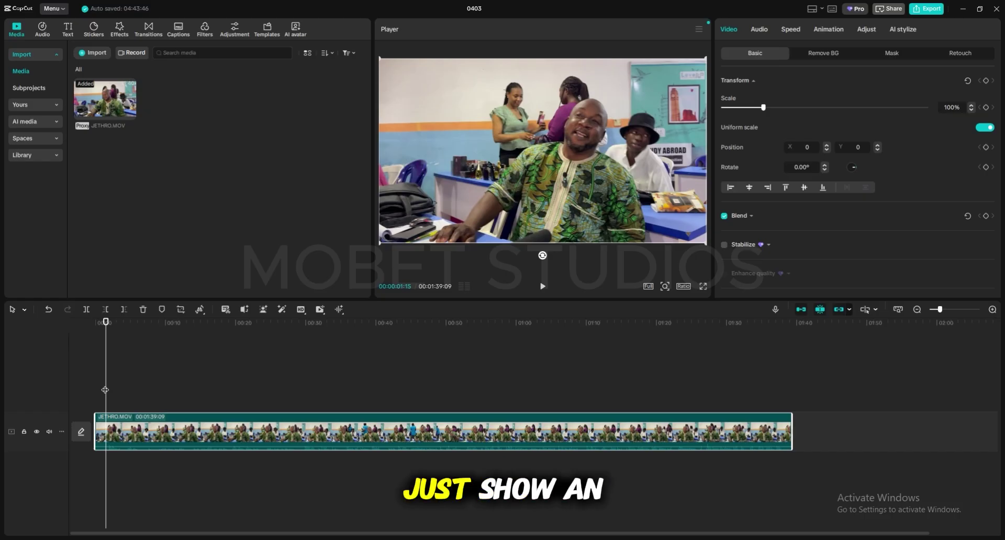
drag(105, 390, 67, 391)
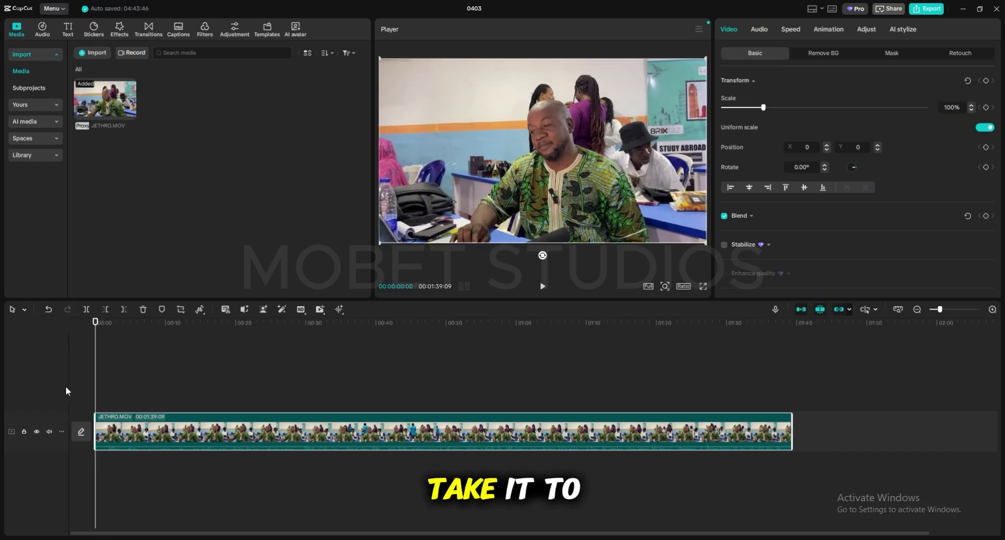
key(space)
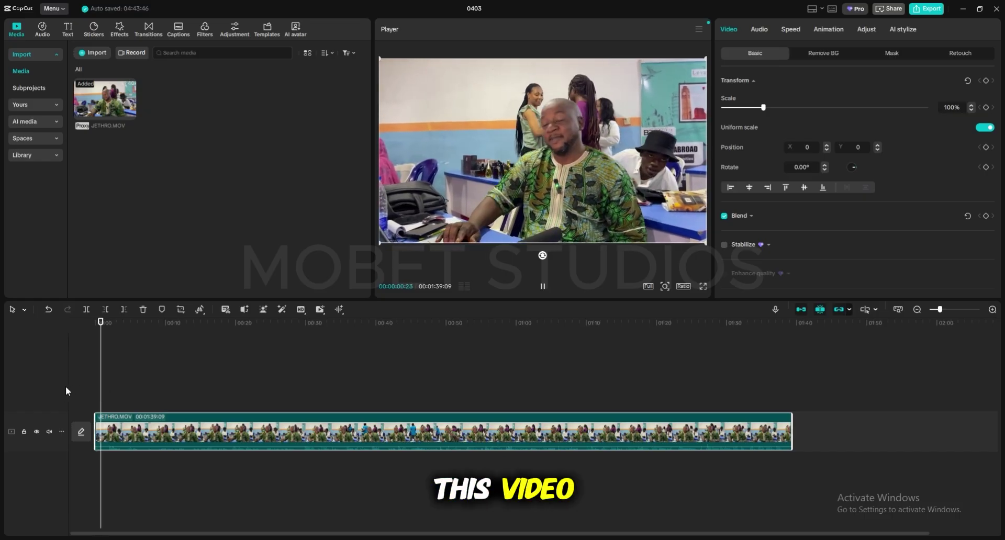
key(space)
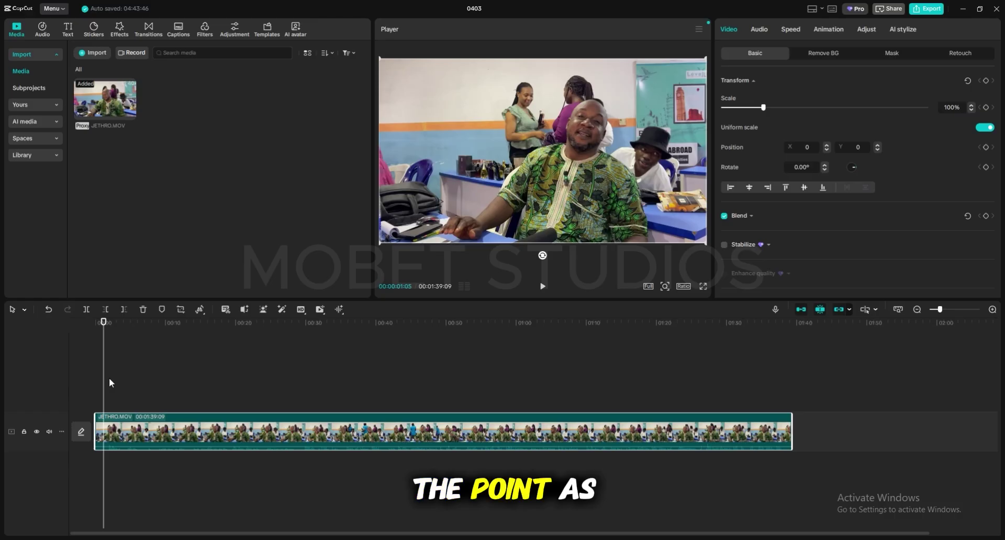
click(87, 309)
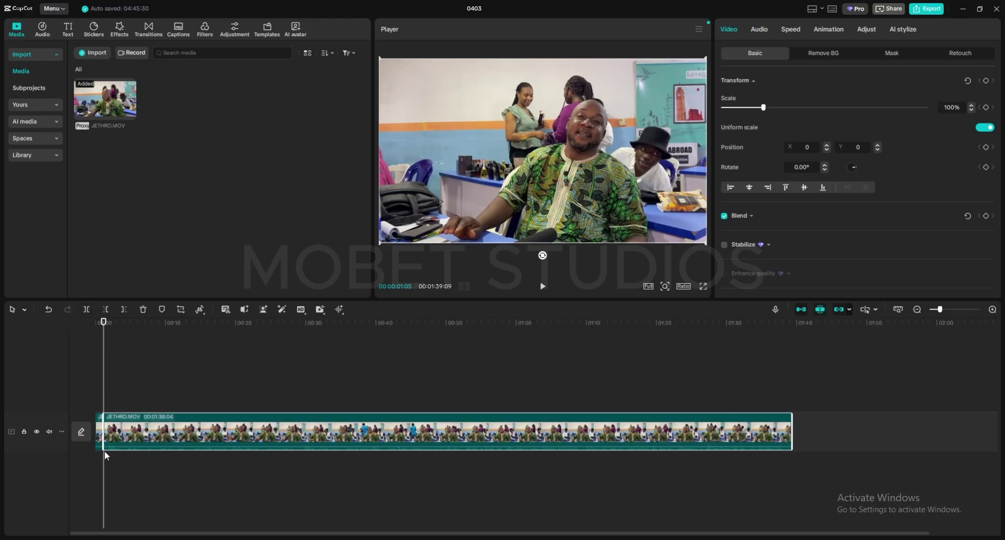
click(99, 432)
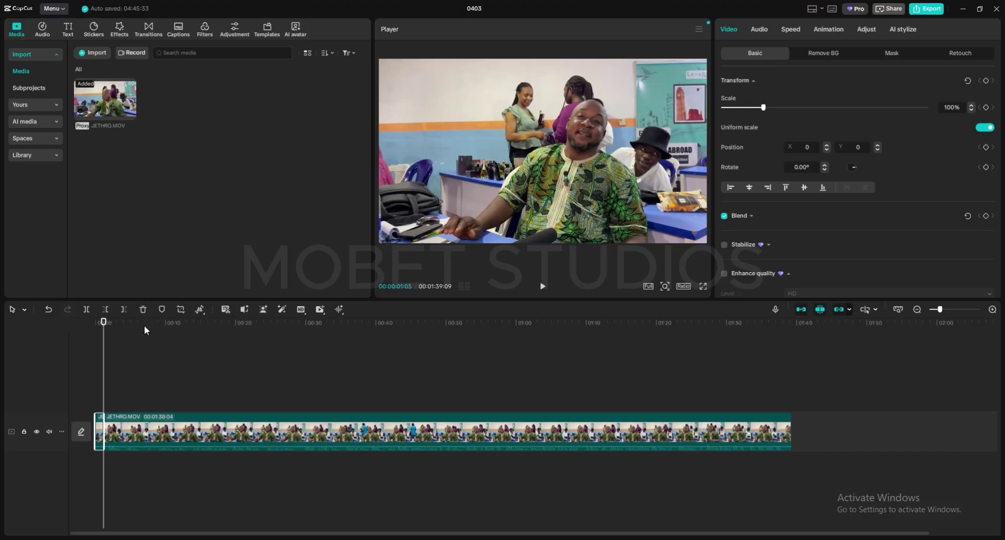
key(Delete)
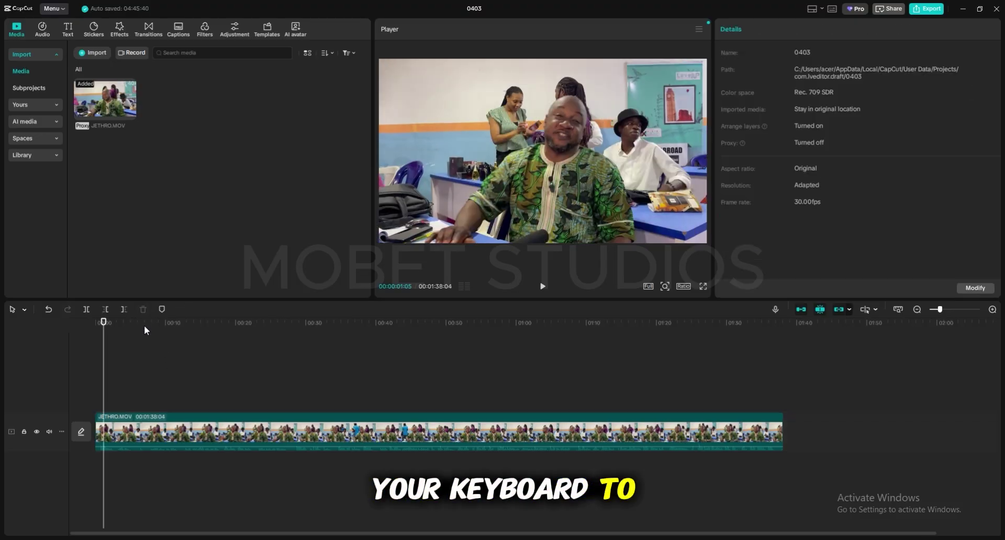
Try isolating a middle section of the clip with splits at 00:00:35:10 and 00:00:38:23, and undo both splits.
click(343, 378)
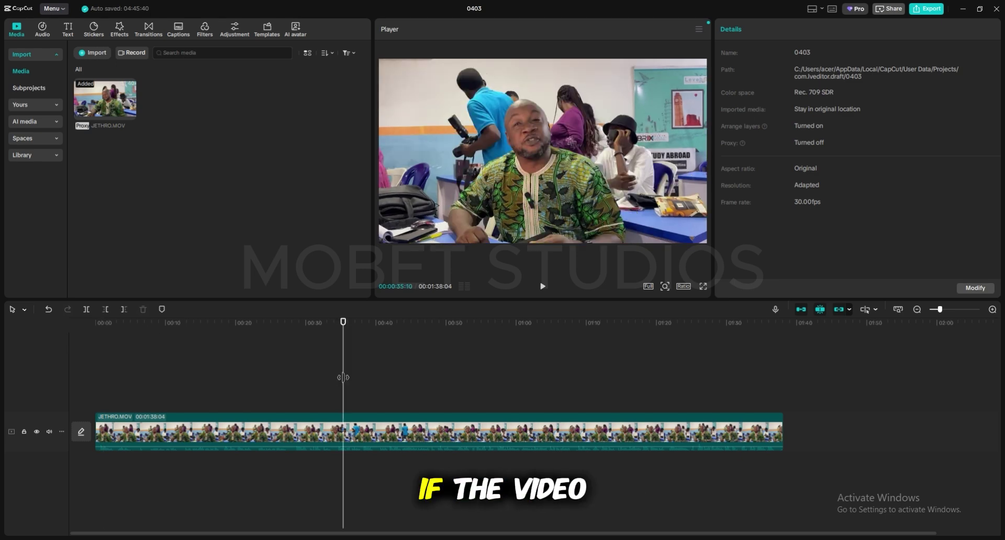
click(343, 429)
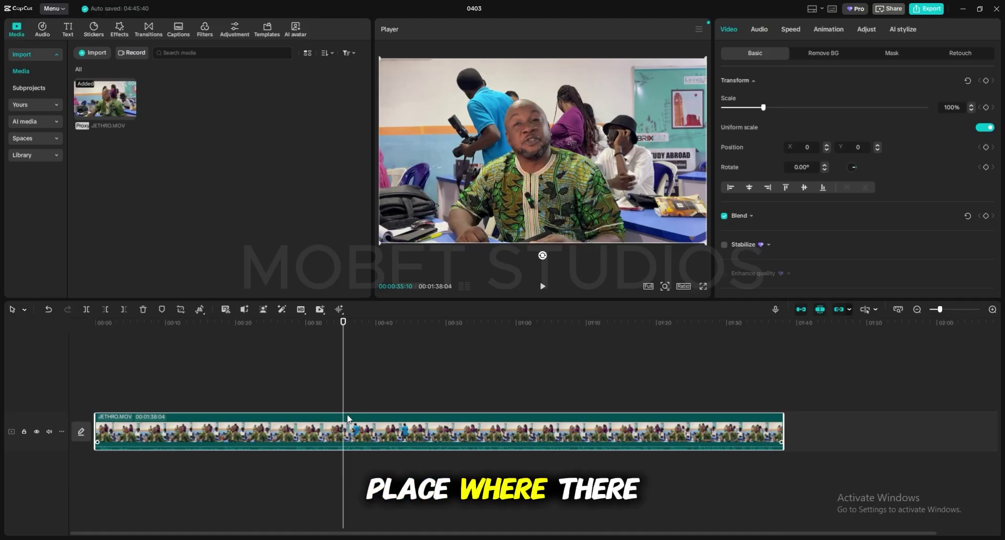
click(84, 308)
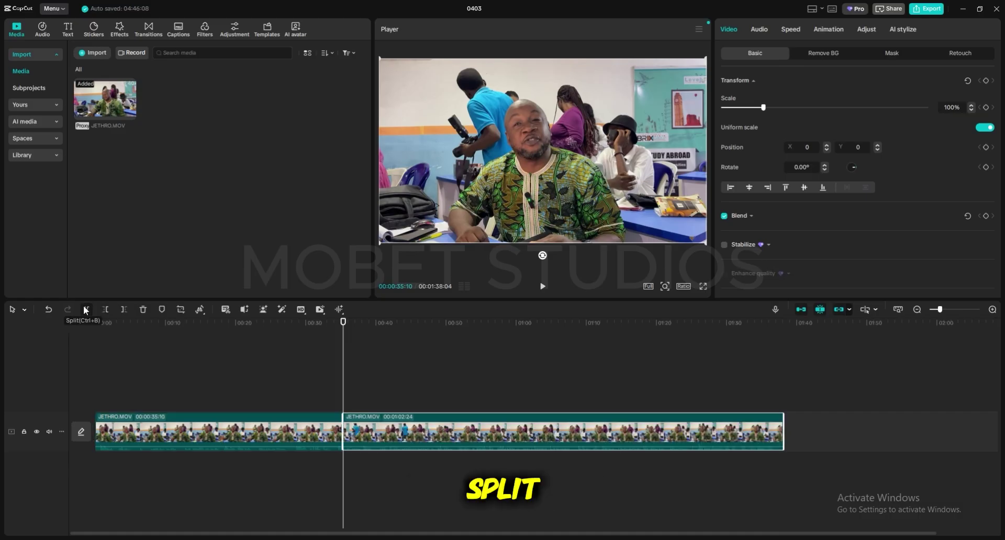
click(351, 324)
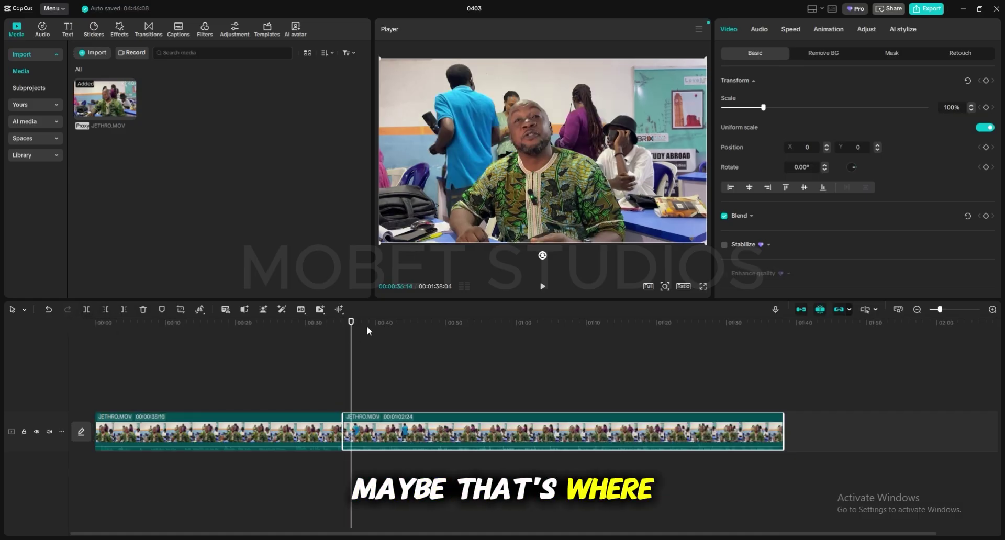
click(367, 322)
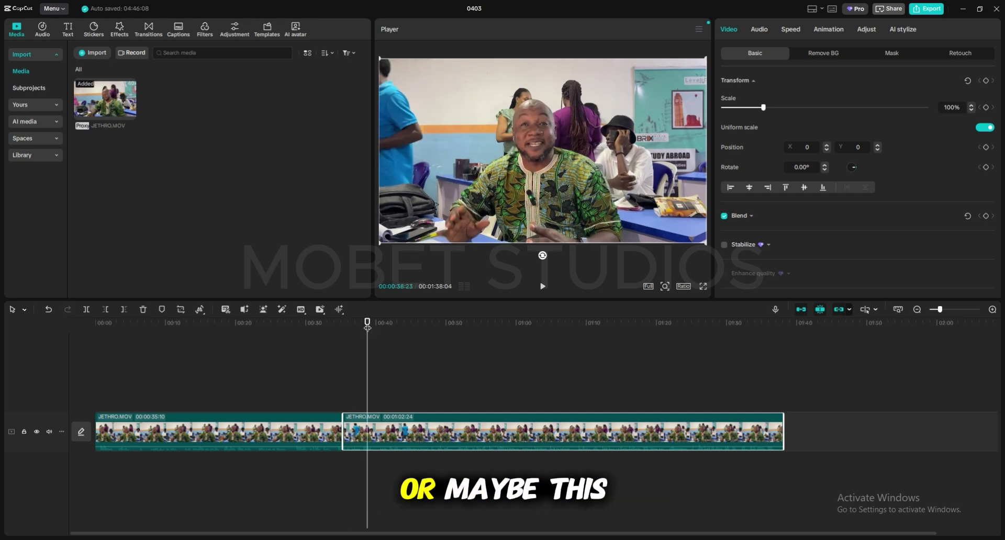
click(85, 310)
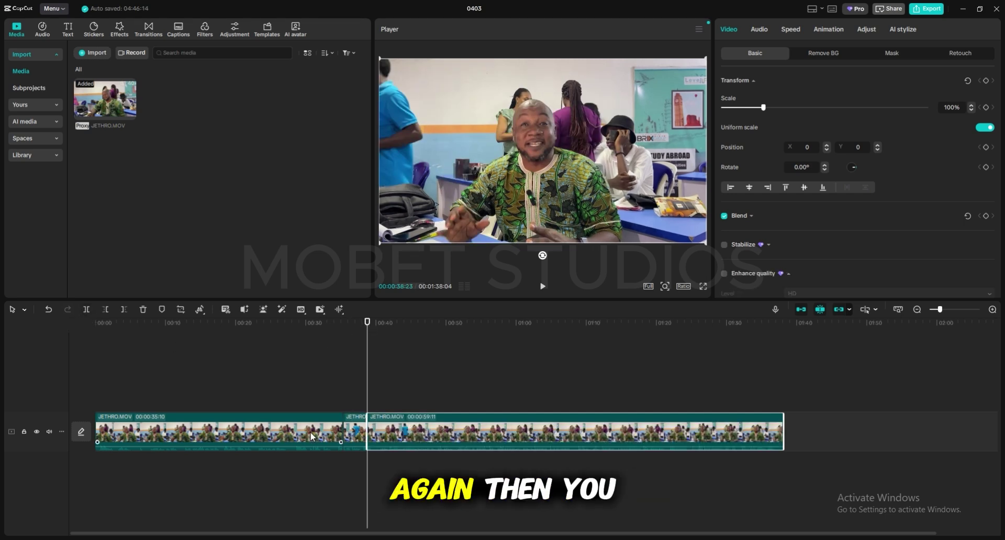
click(357, 437)
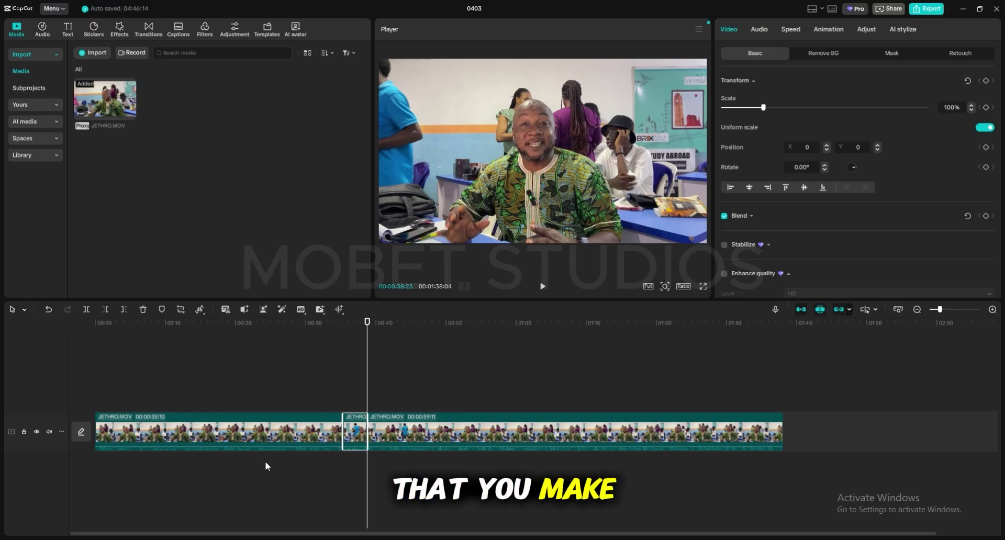
key(ctrl+z)
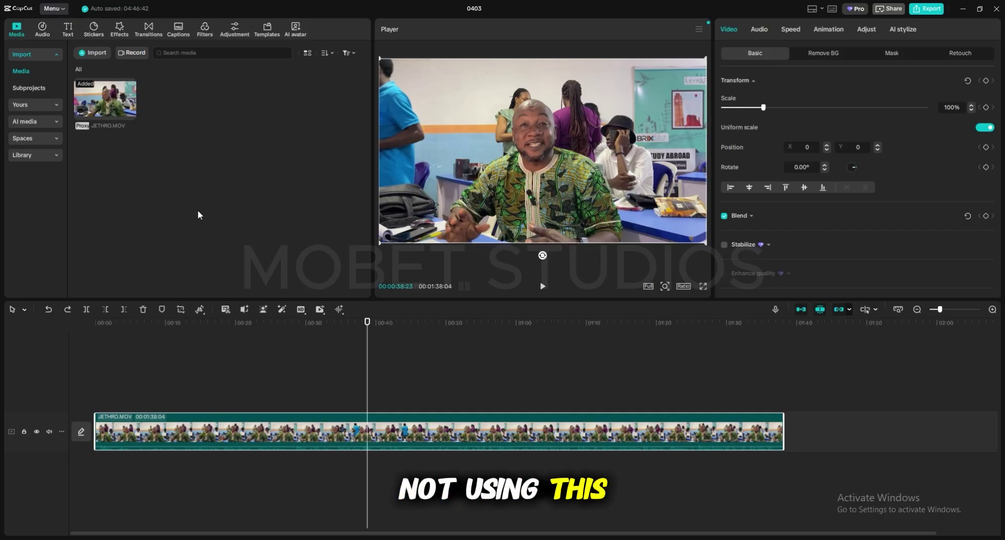
Import bb.mp4 from the Documents folder and add it to the timeline ahead of the JETHRO.MOV clip.
click(99, 56)
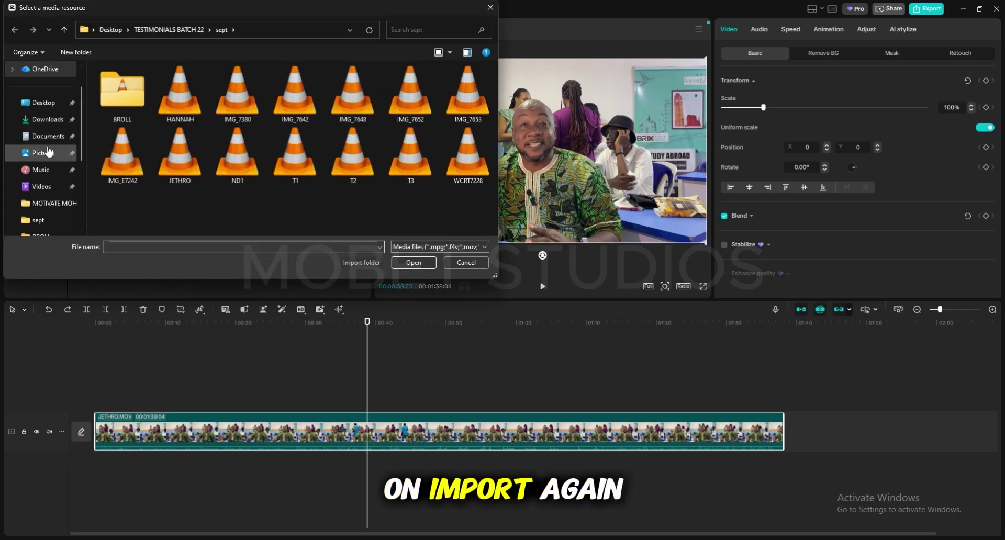
click(47, 138)
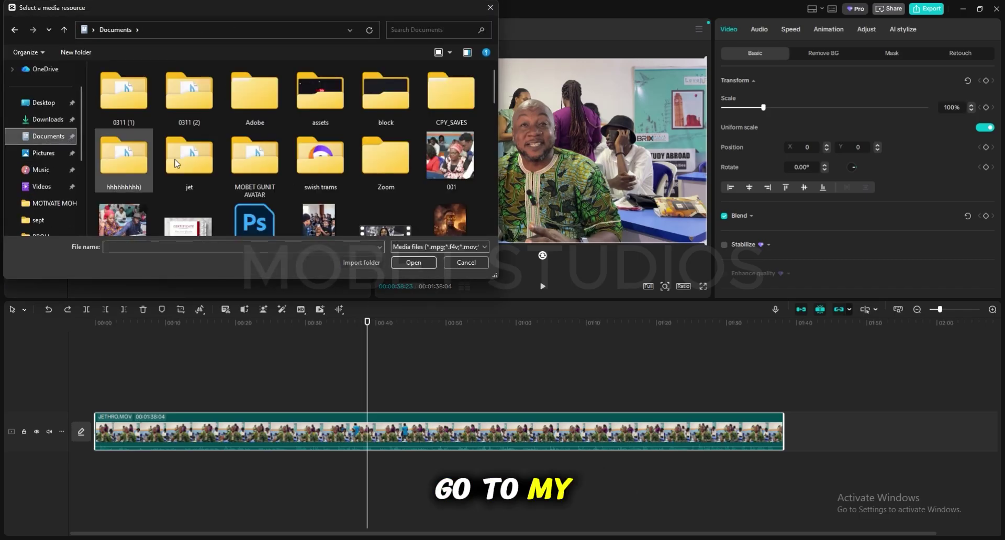
scroll(252, 170, down, 2)
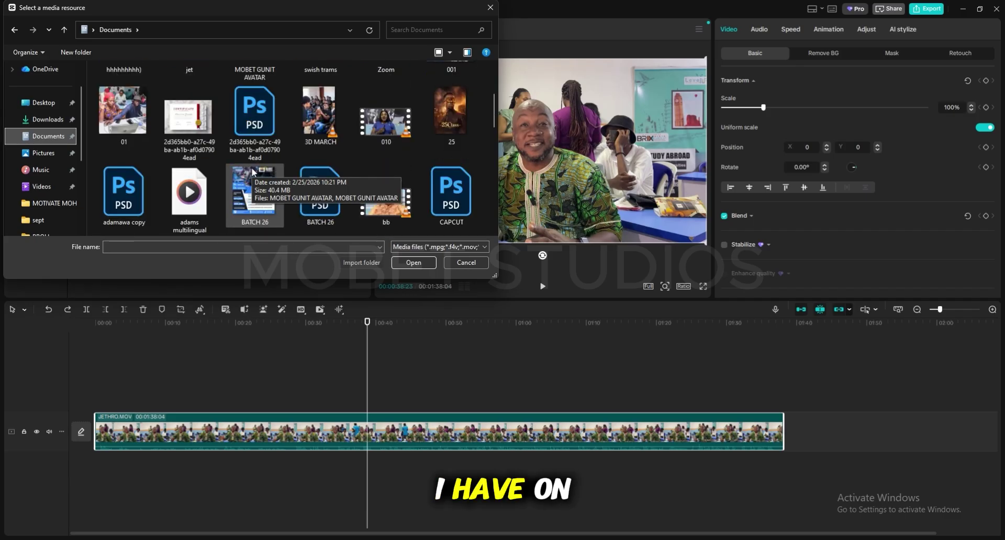
key(Escape)
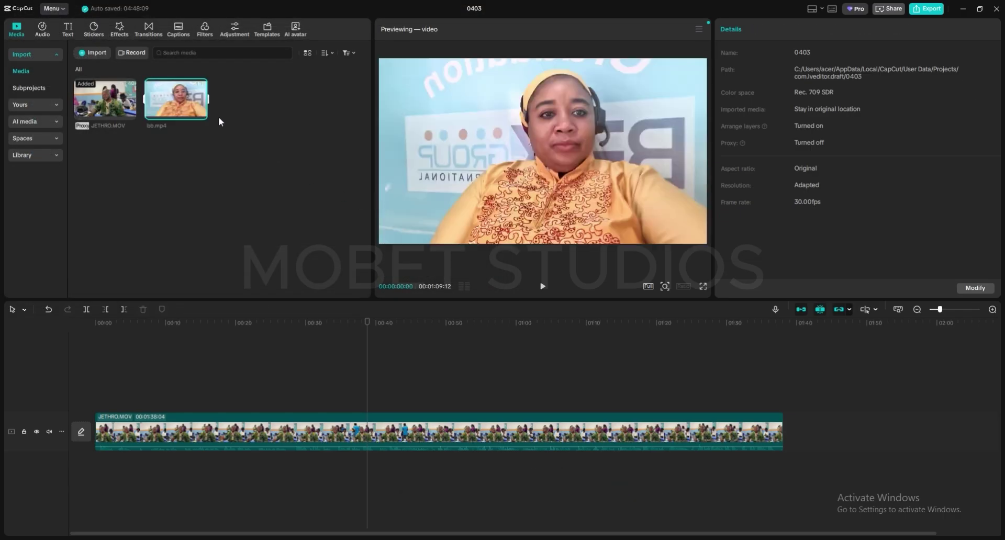
click(201, 114)
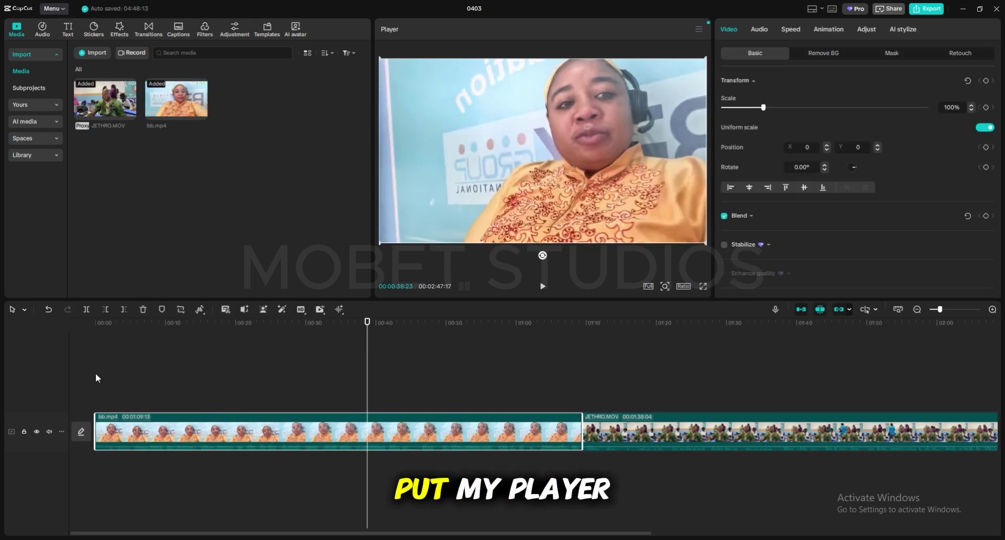
Play the first few seconds of the bb.mp4 clip from its start twice to check the background noise.
click(96, 323)
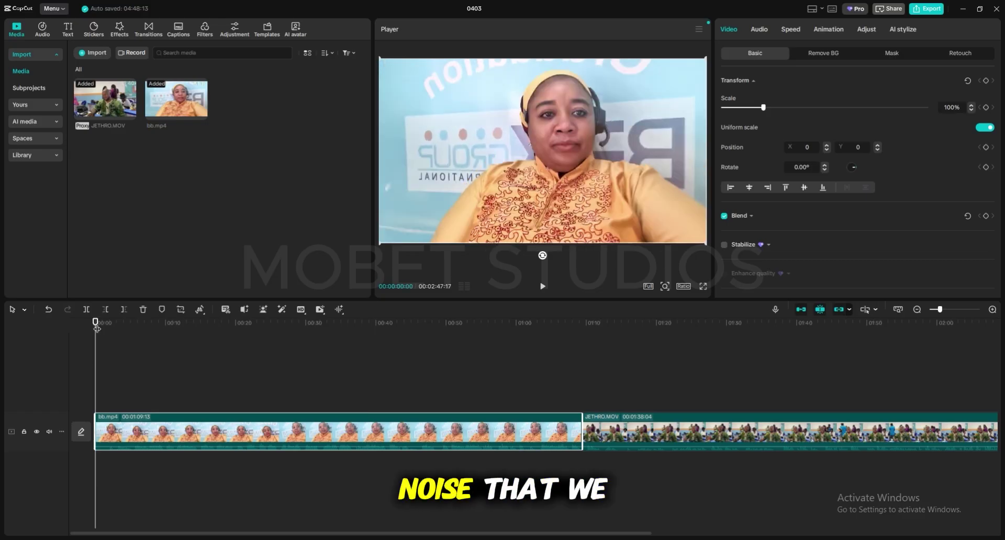
key(space)
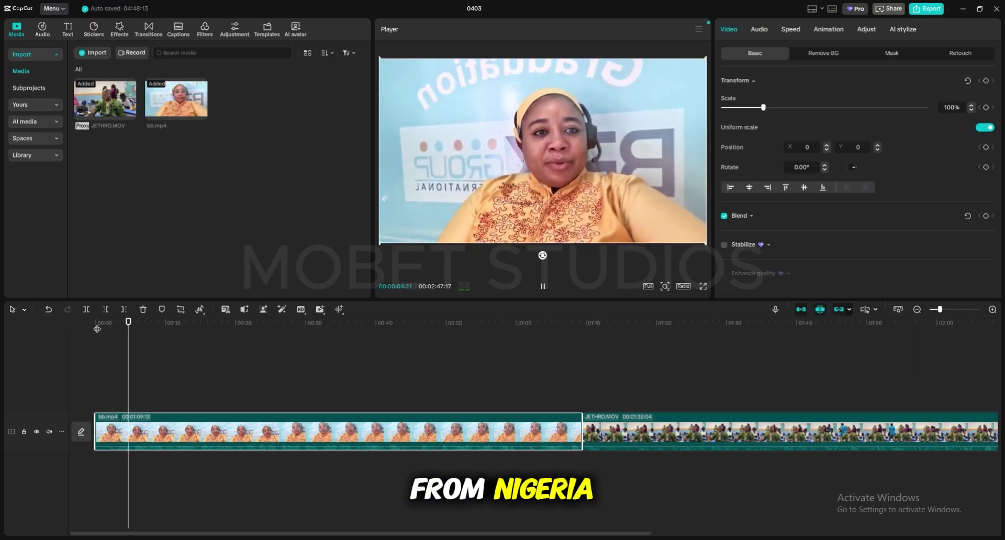
key(space)
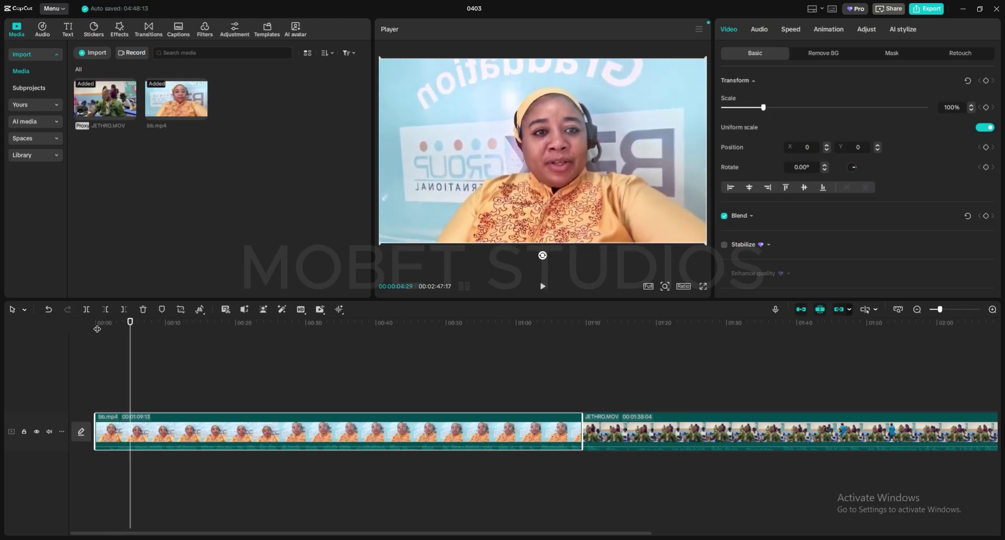
click(129, 347)
drag(129, 347, 74, 340)
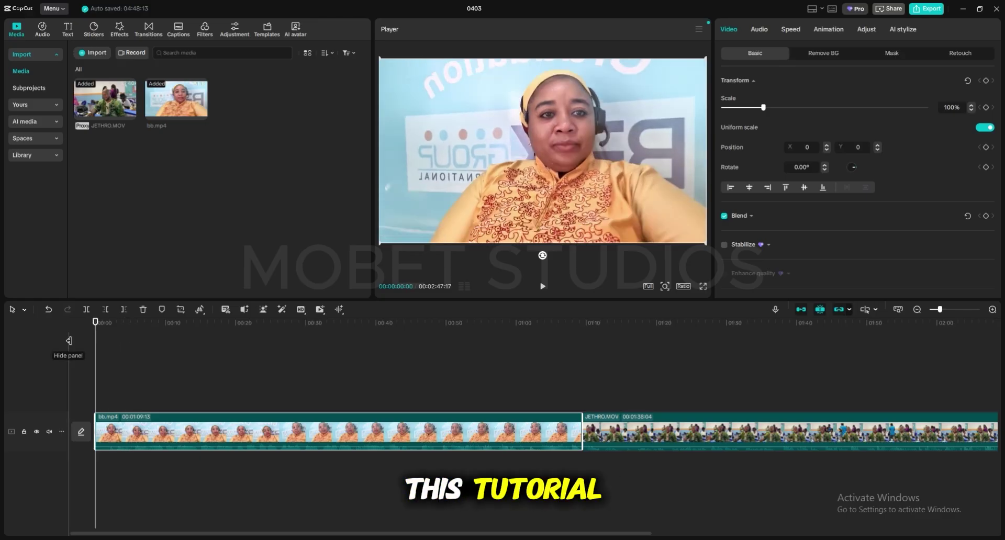
key(space)
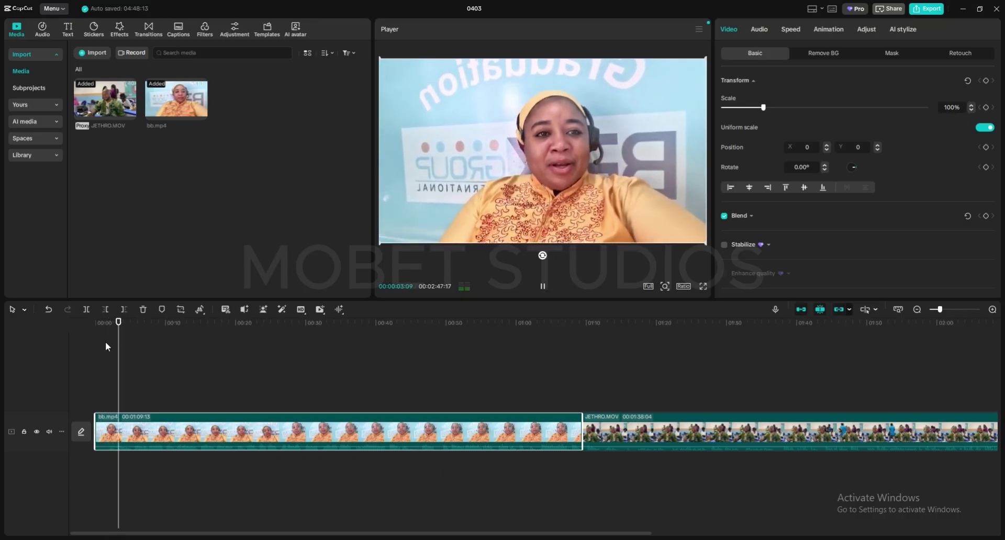
key(space)
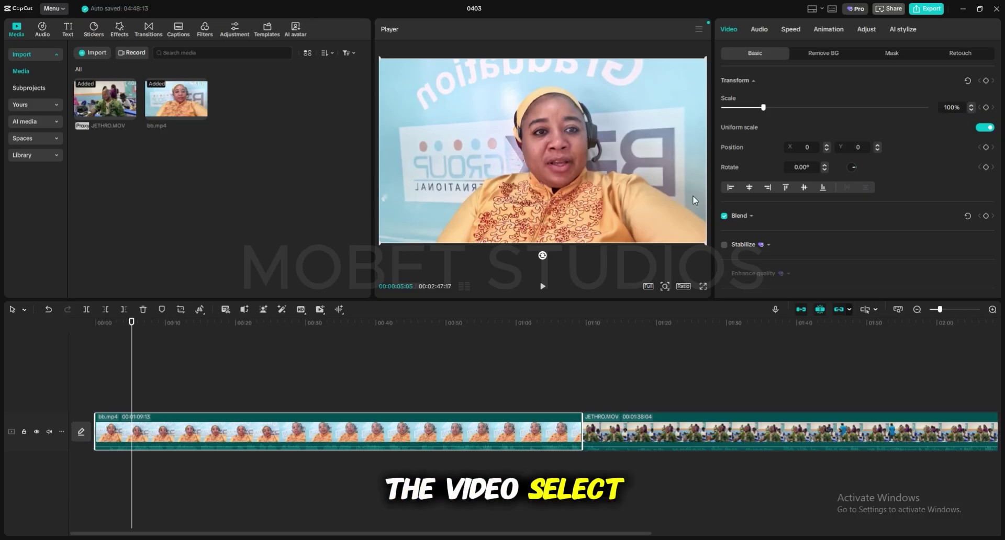
Try voice enhancement on the bb.mp4 clip's audio and turn on noise reduction for it.
click(759, 30)
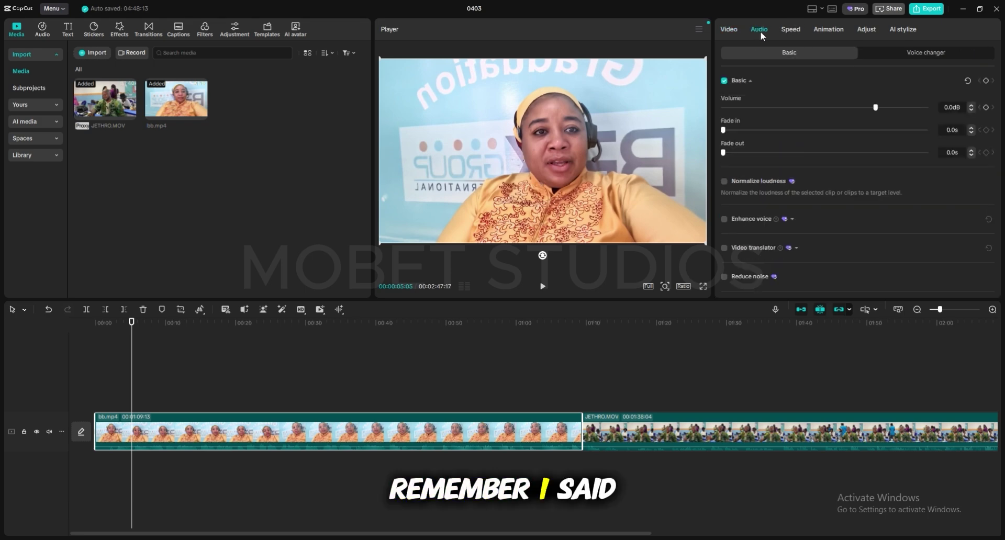
mouse_move(365, 430)
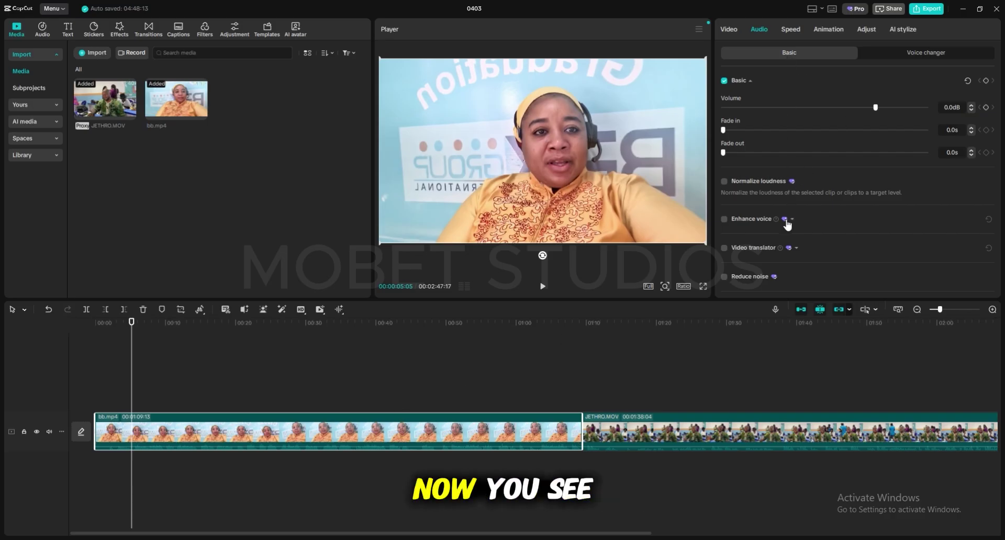
click(724, 219)
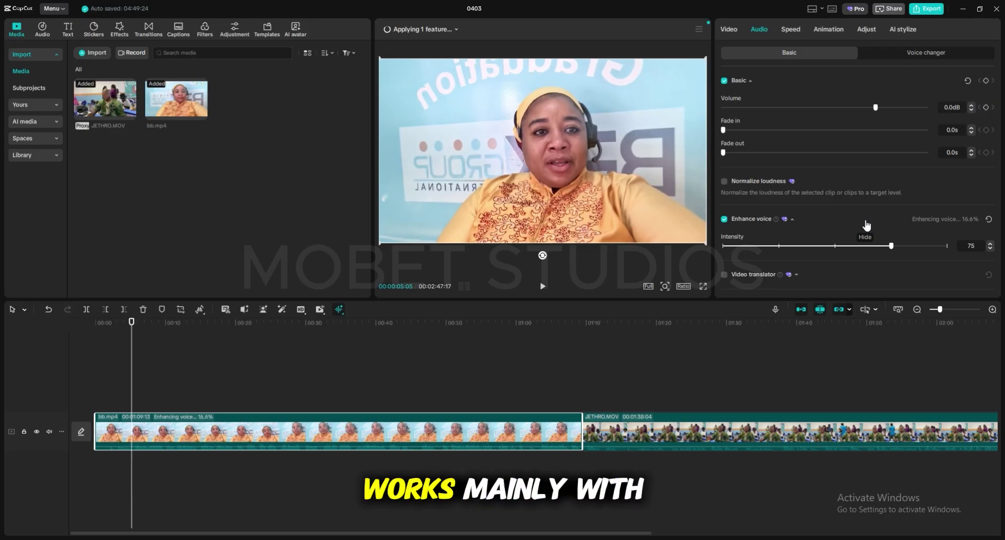
scroll(866, 225, down, 3)
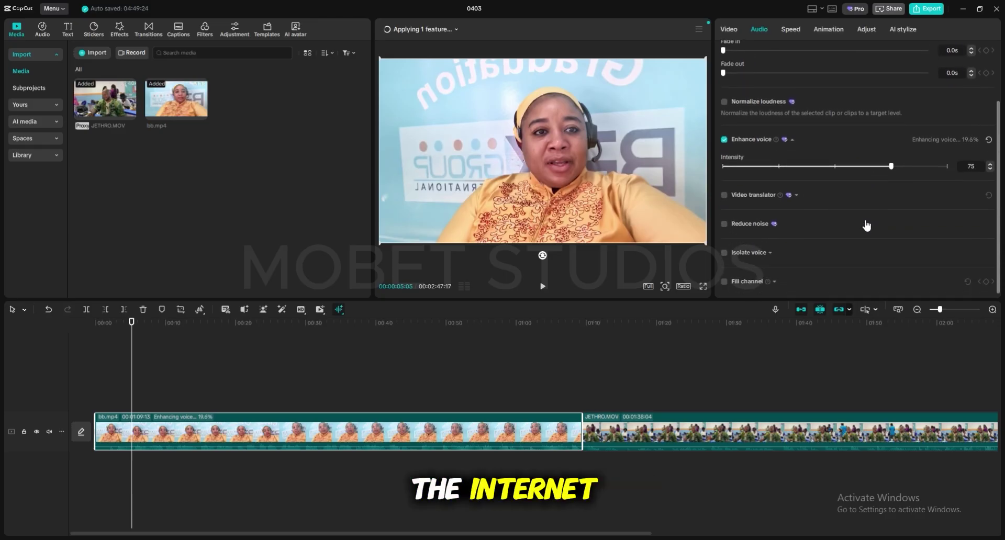
click(724, 225)
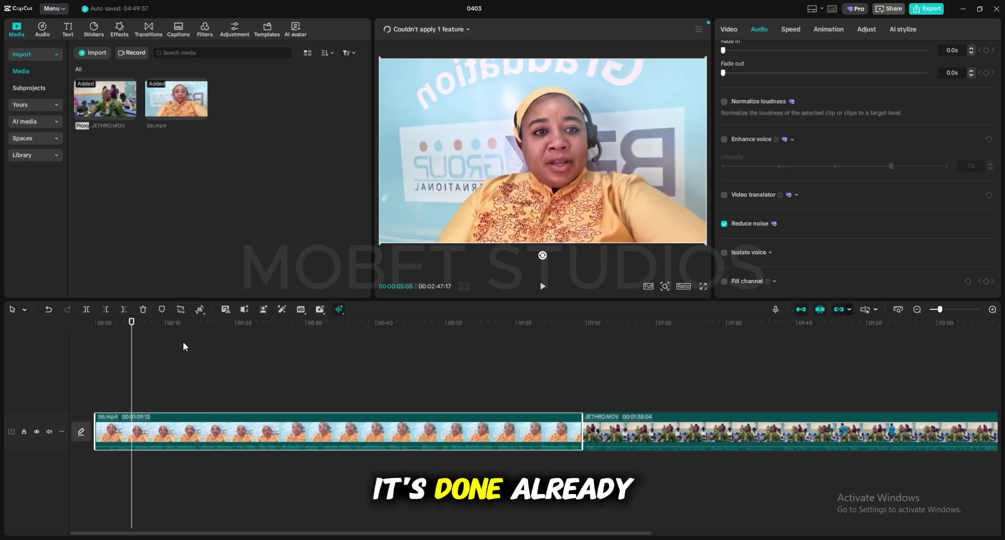
Play the bb.mp4 clip from its start for about 12 seconds to check the noise-reduced audio.
drag(131, 356, 80, 358)
key(space)
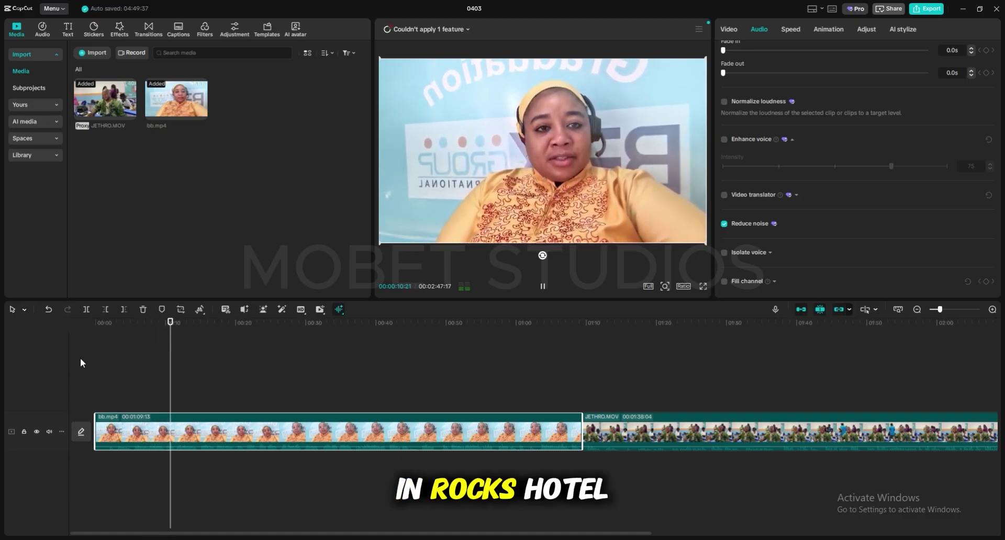
key(space)
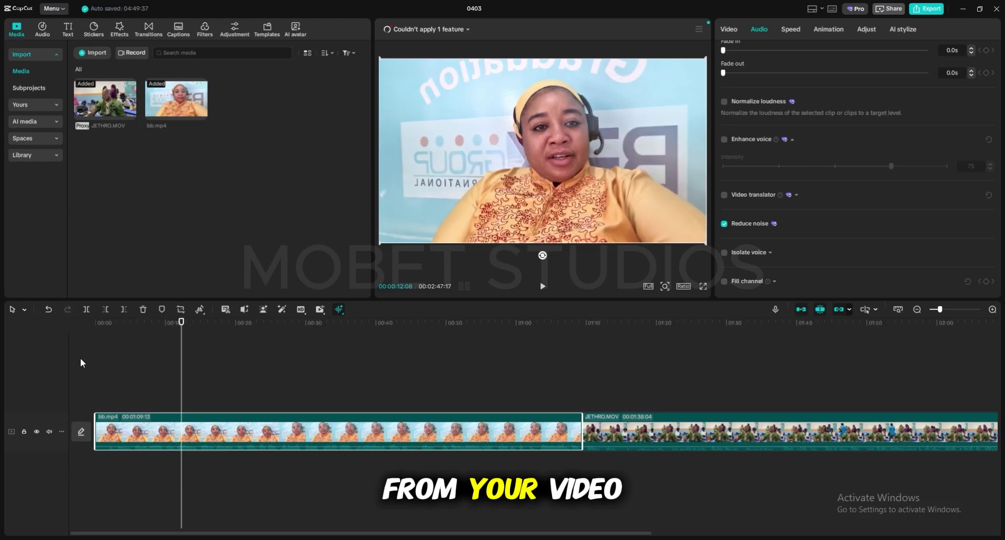
Delete the bb.mp4 clip from the timeline and place the playhead near the start of JETHRO.MOV.
key(Delete)
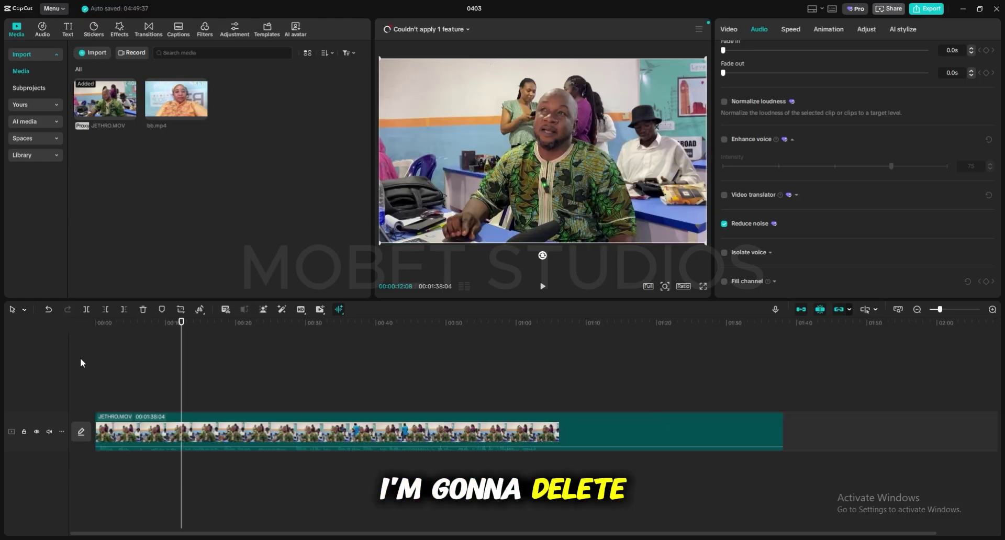
click(104, 373)
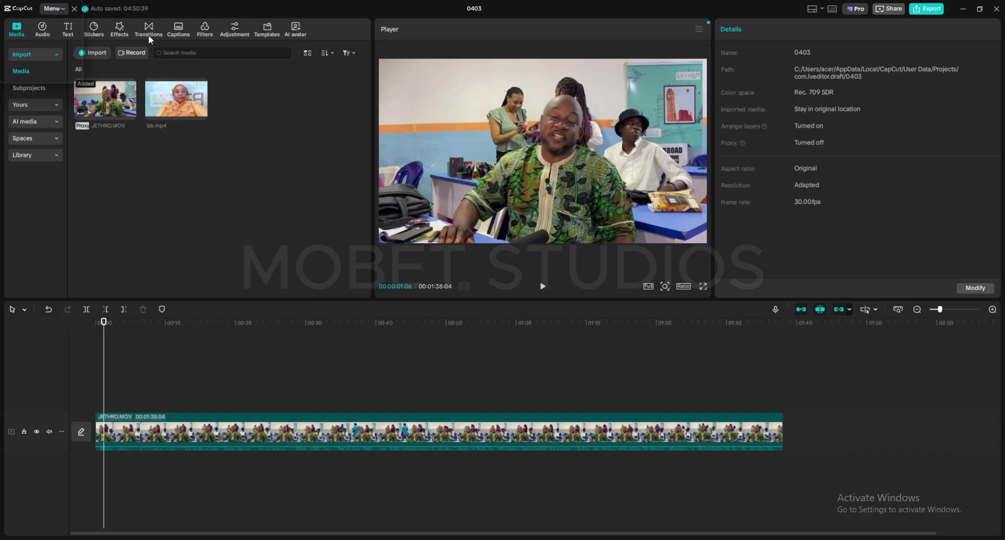
Try the Epic Cinematic Motivation Trailer music beneath the JETHRO.MOV clip, and delete it from the timeline.
click(180, 30)
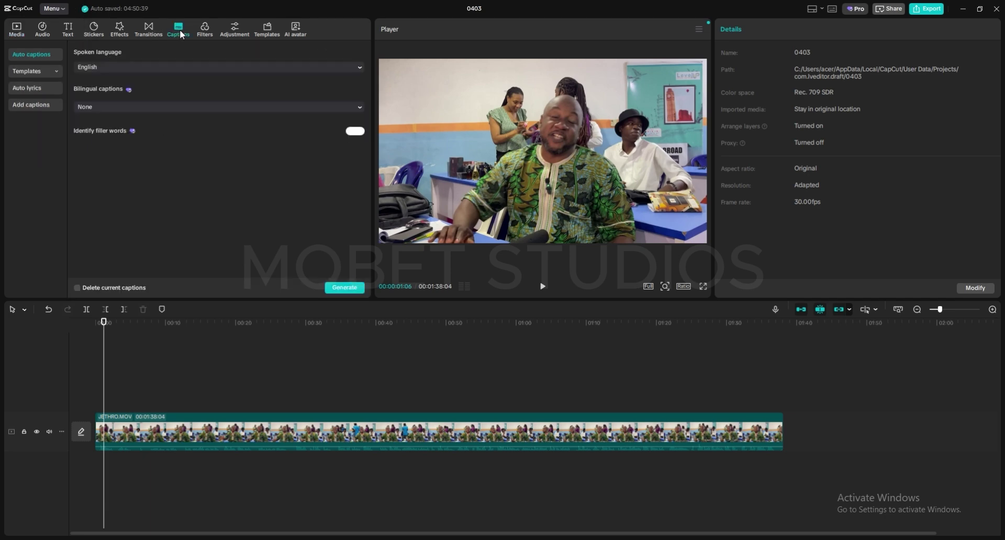
click(42, 30)
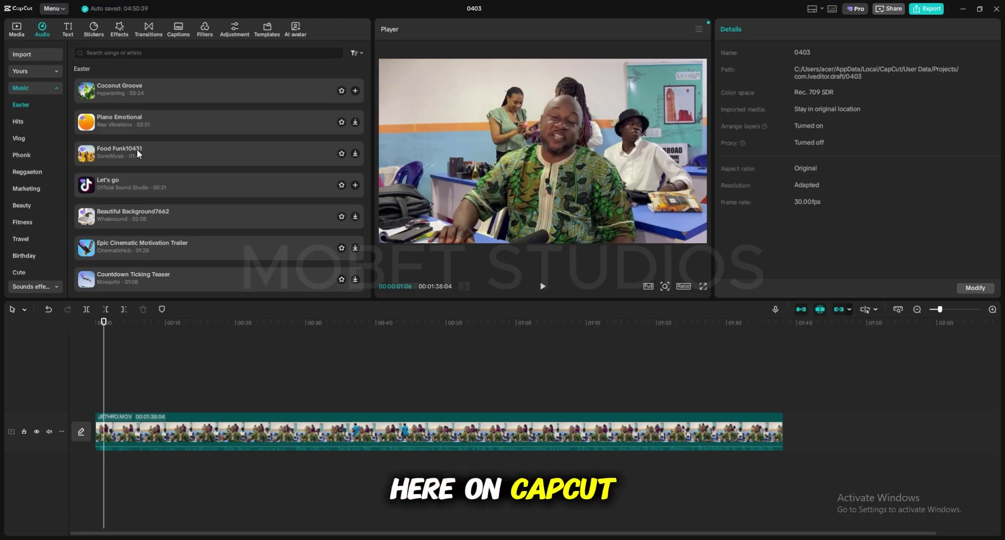
click(165, 243)
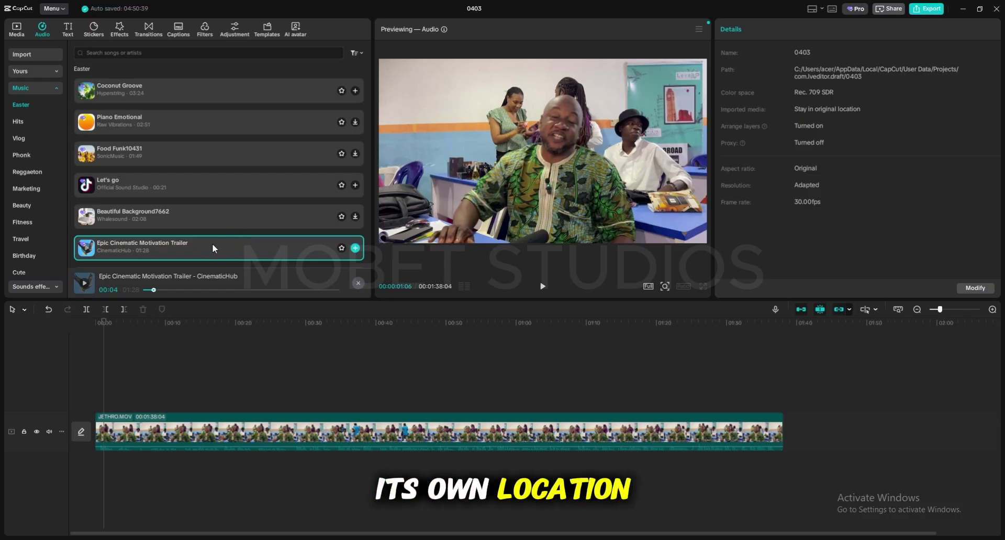
drag(212, 243, 90, 475)
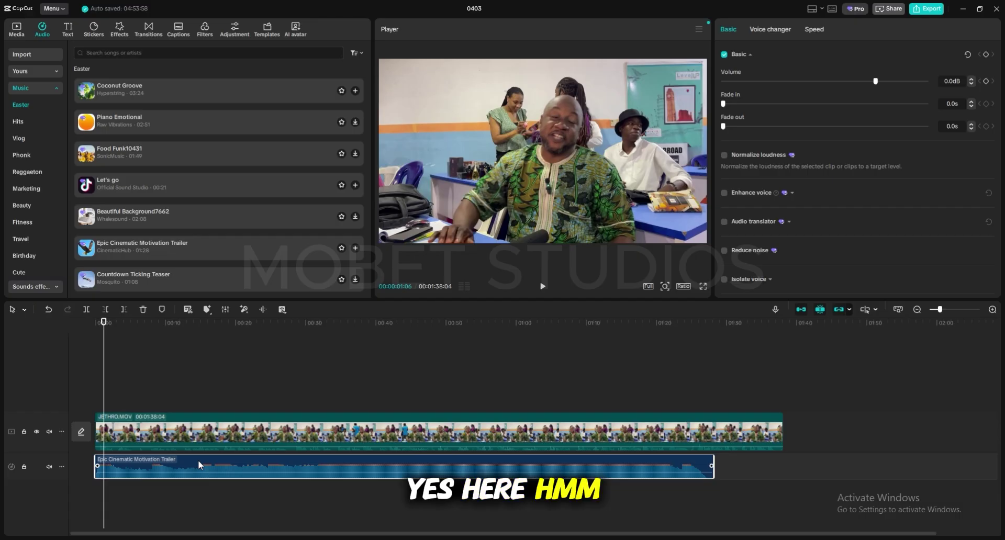
key(Delete)
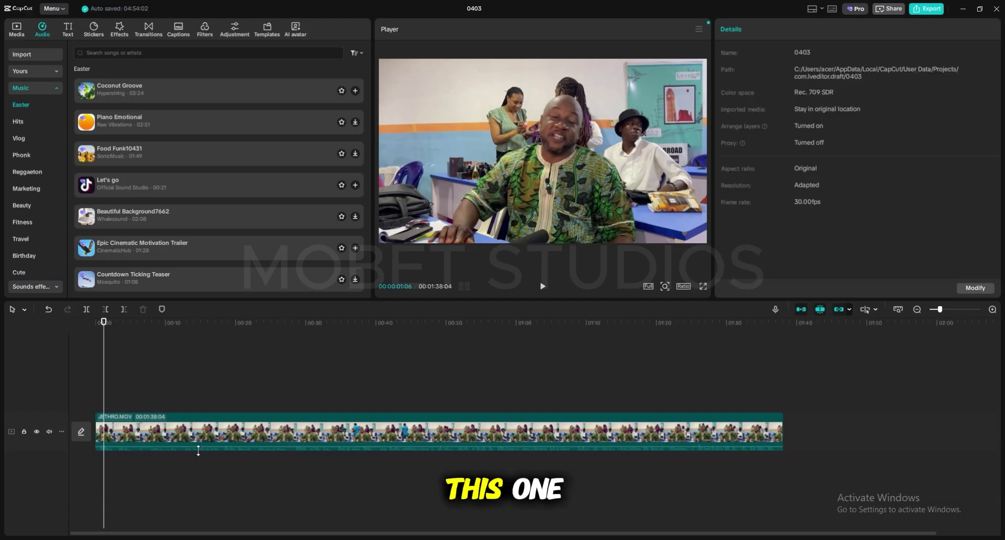
Preview other Easter music, mark Violin Inspiration as a favorite, and place it beneath the JETHRO.MOV clip from the timeline's start.
click(203, 223)
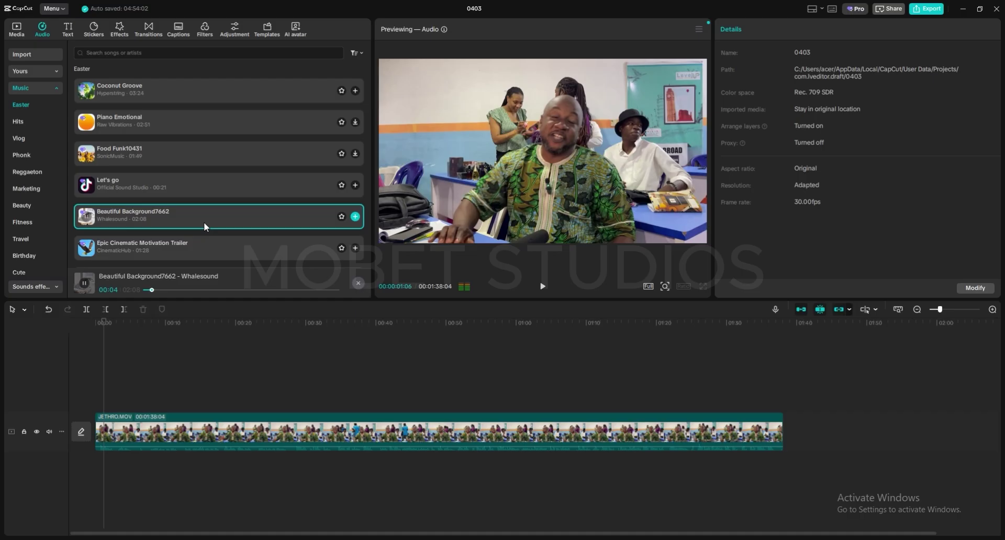
scroll(203, 222, down, 5)
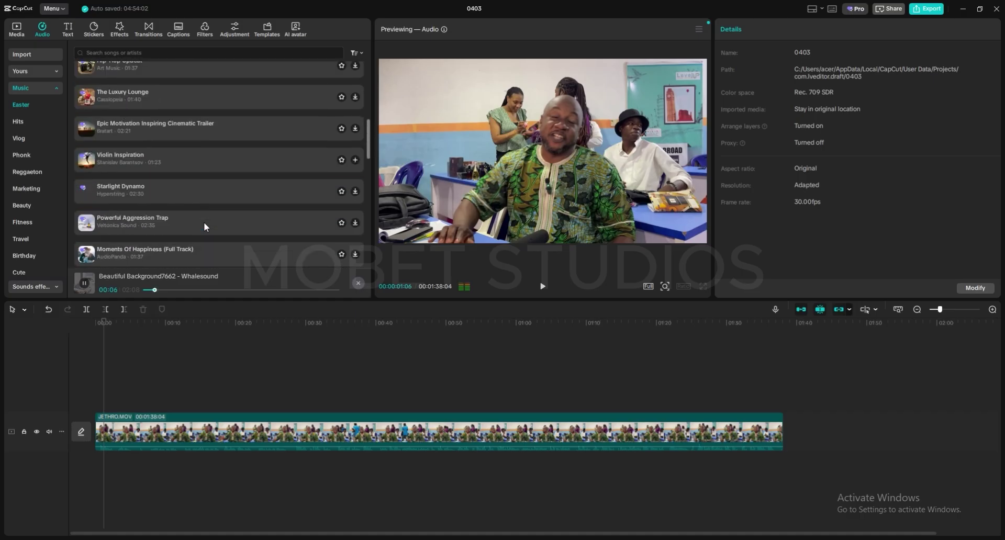
click(180, 162)
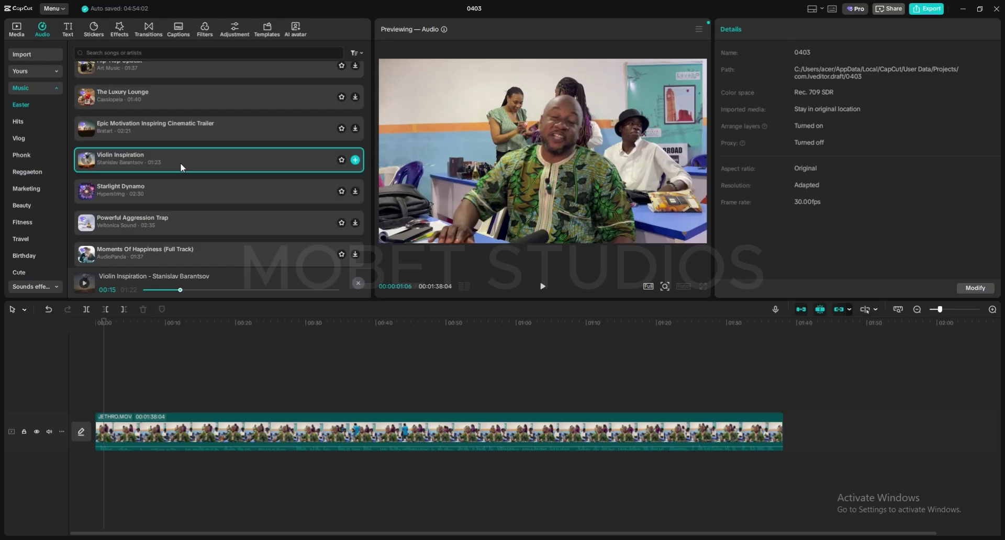
click(341, 159)
drag(212, 155, 90, 466)
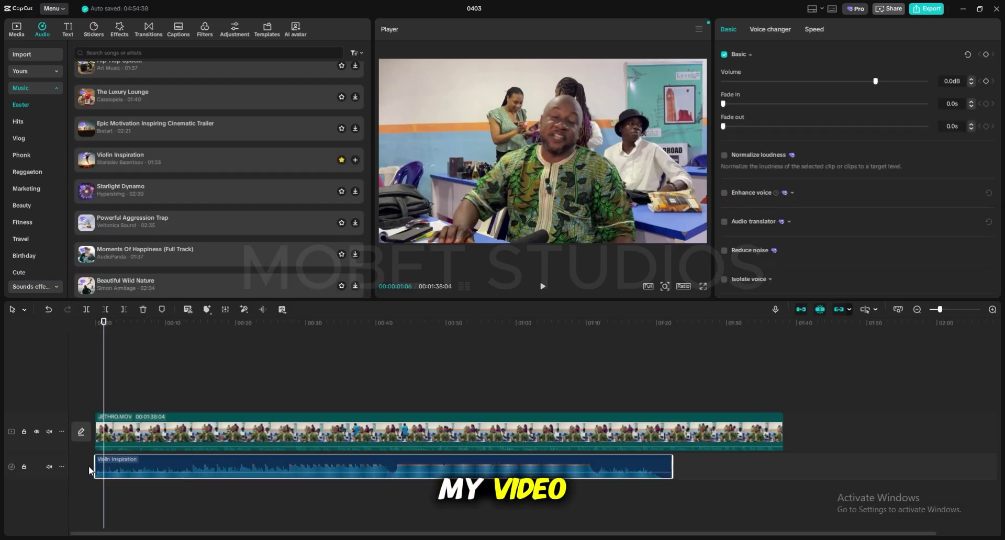
Play the video near its beginning and around 00:00:44 to judge the music's loudness against the speech.
key(space)
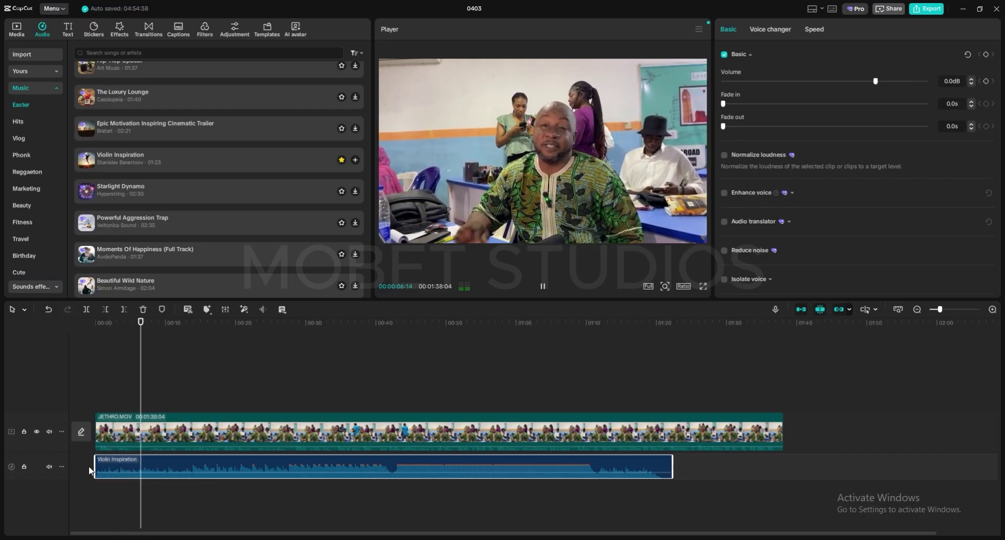
key(space)
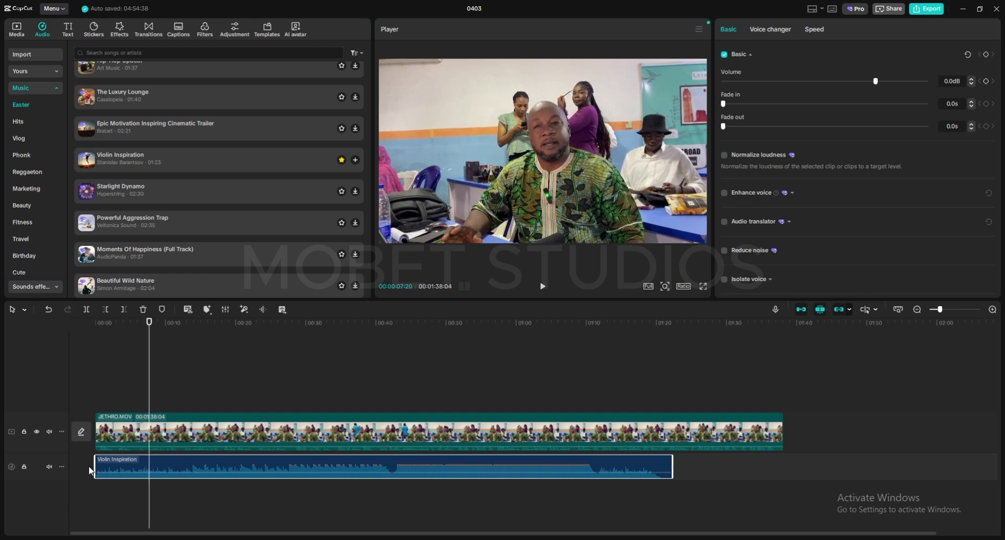
click(398, 340)
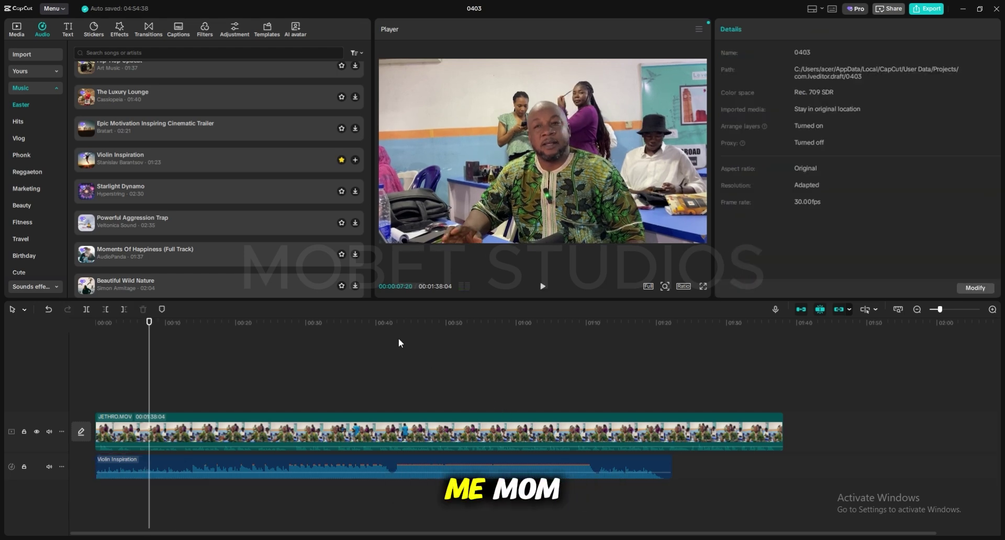
key(space)
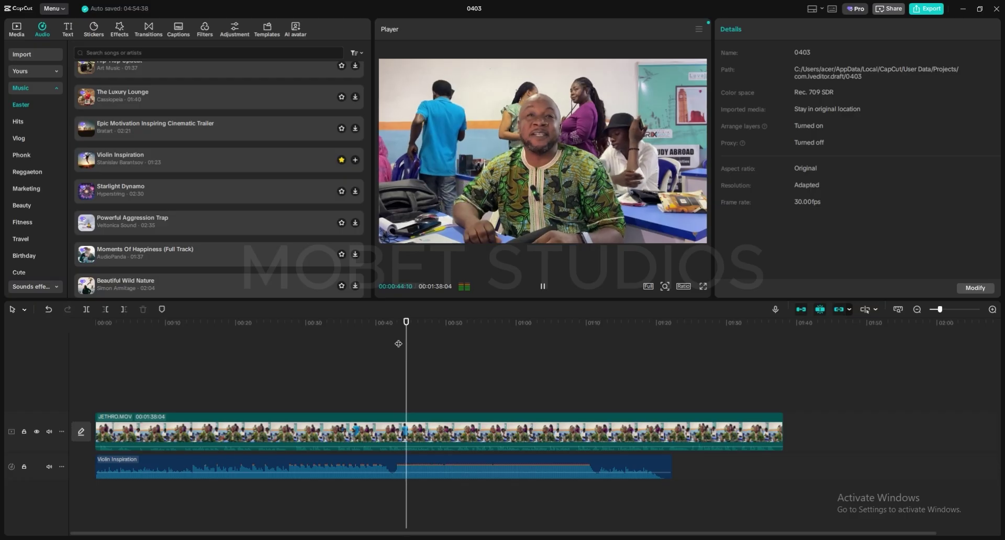
key(space)
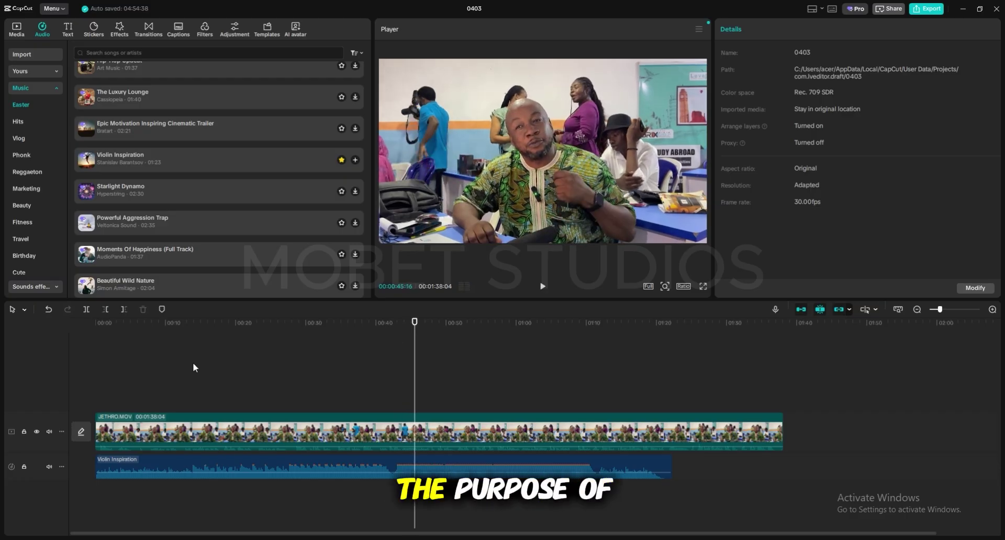
click(112, 362)
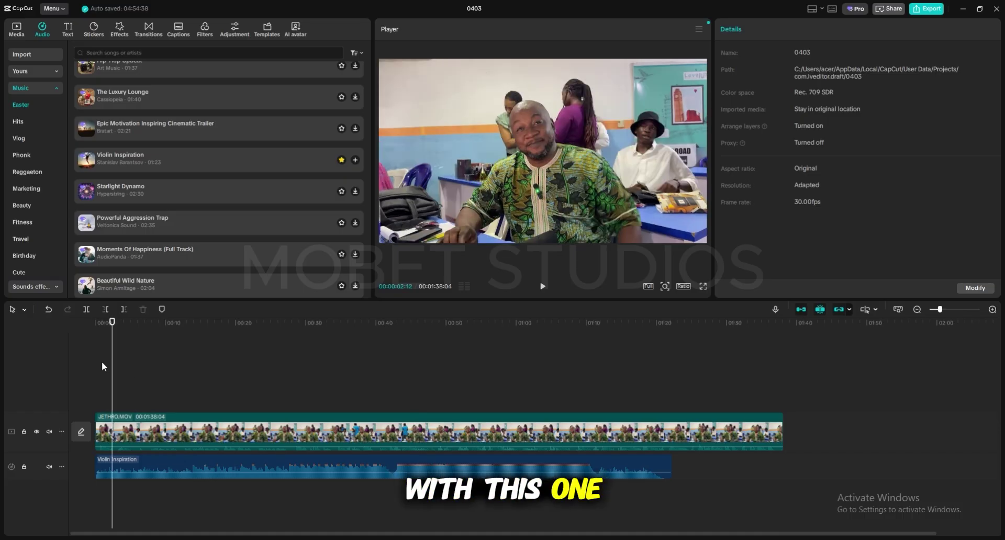
drag(110, 367, 85, 368)
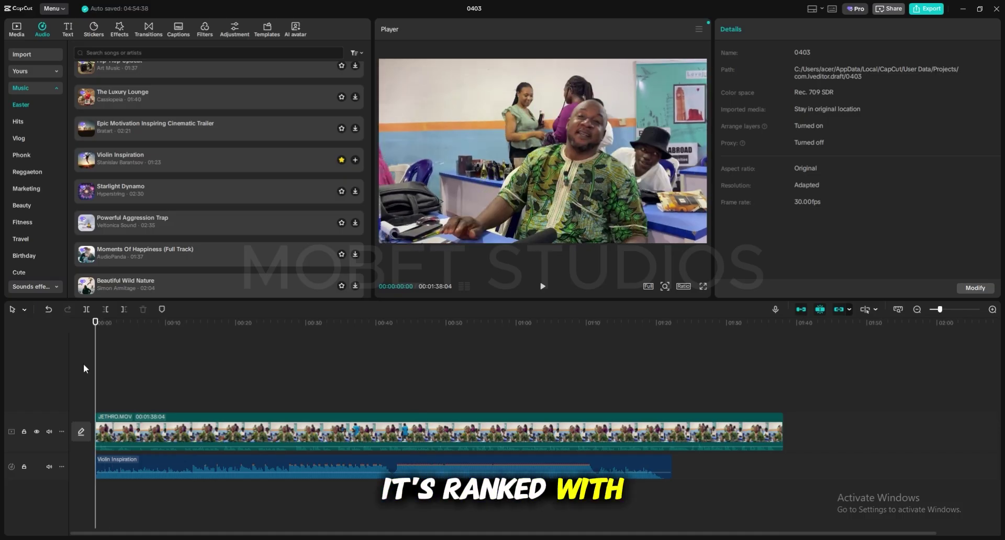
key(space)
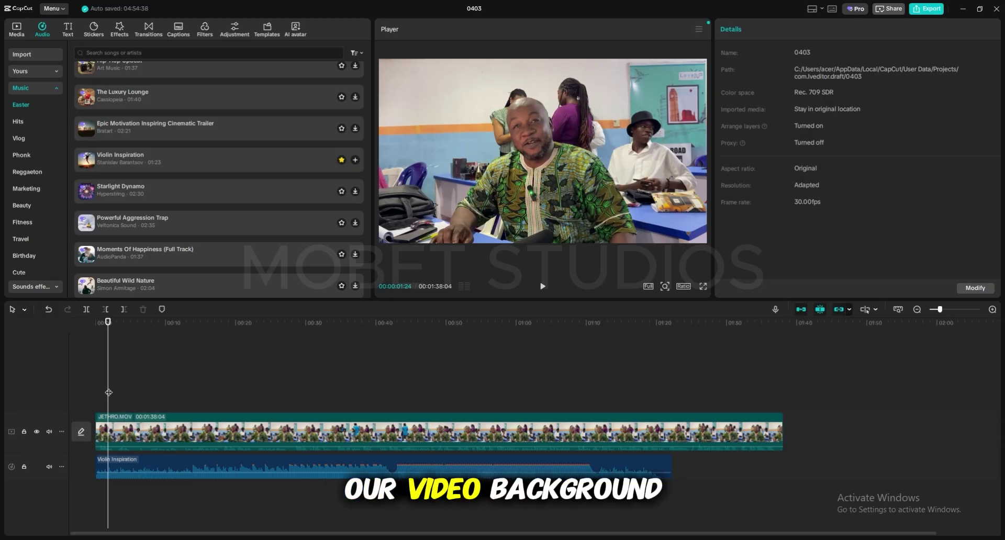
Lower the Violin Inspiration clip's volume to -26.6 dB, play from the start to check it, and reduce it further to -30.9 dB.
drag(108, 393, 83, 387)
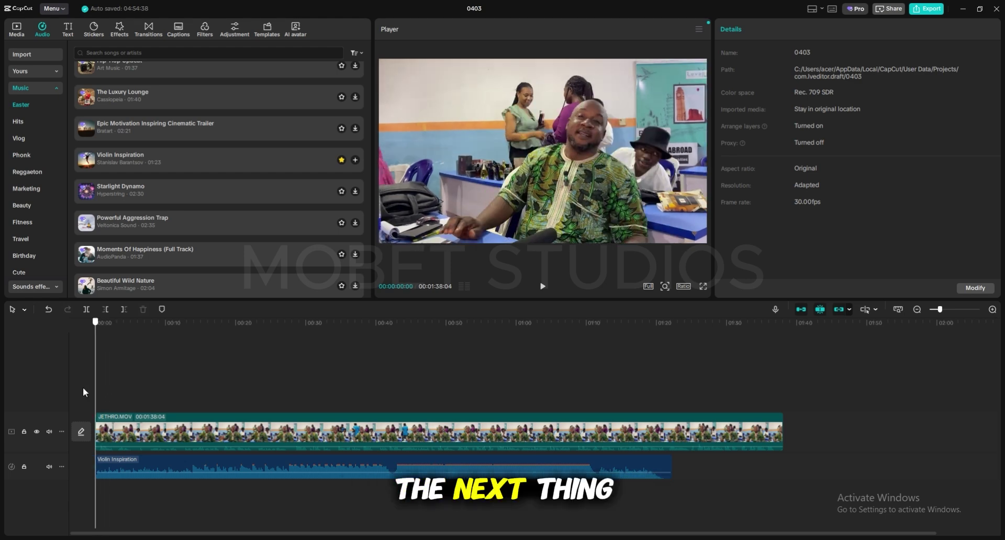
click(152, 464)
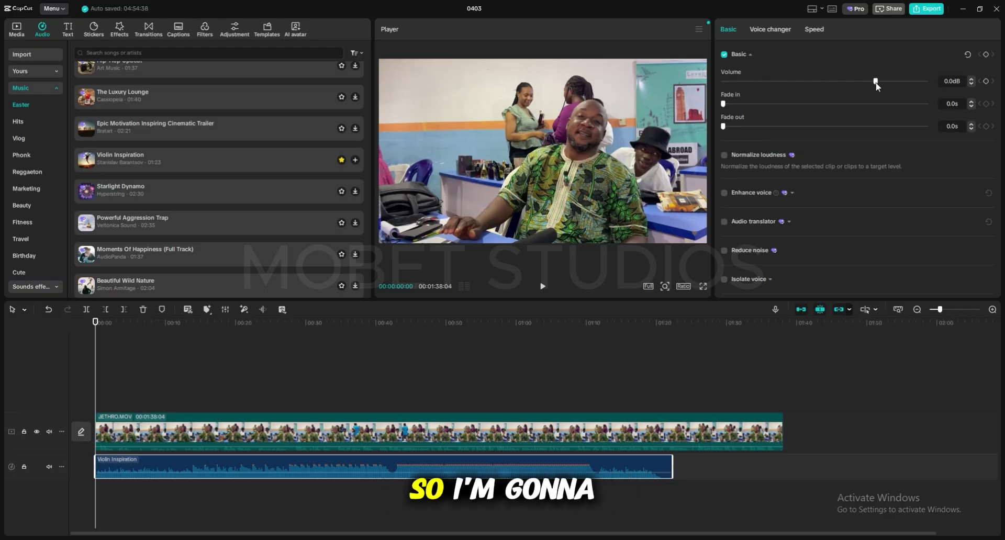
drag(875, 82, 806, 83)
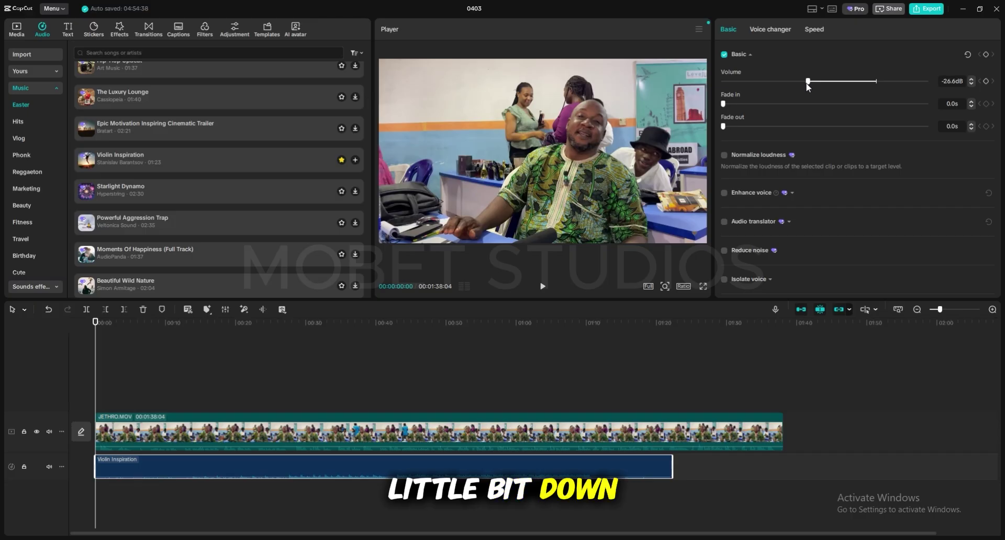
key(space)
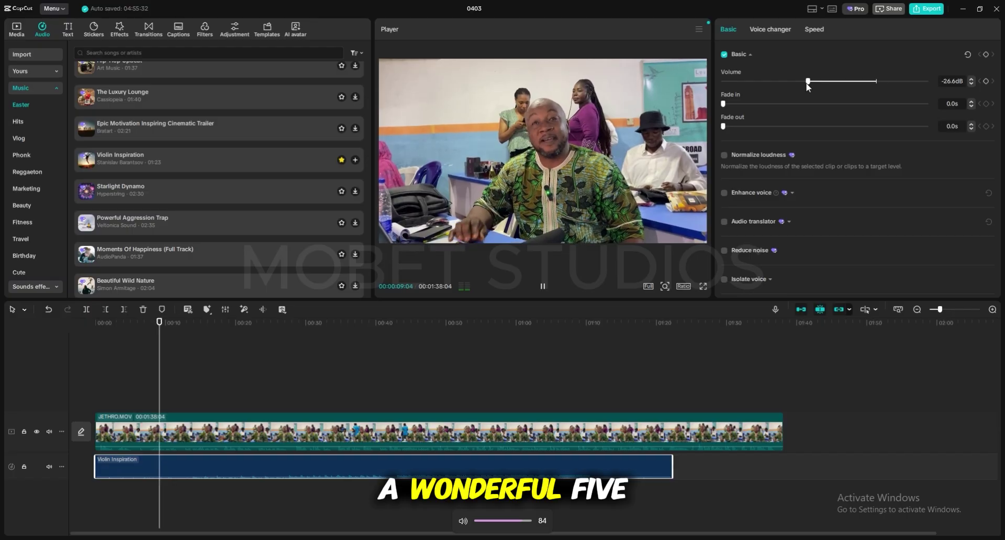
key(space)
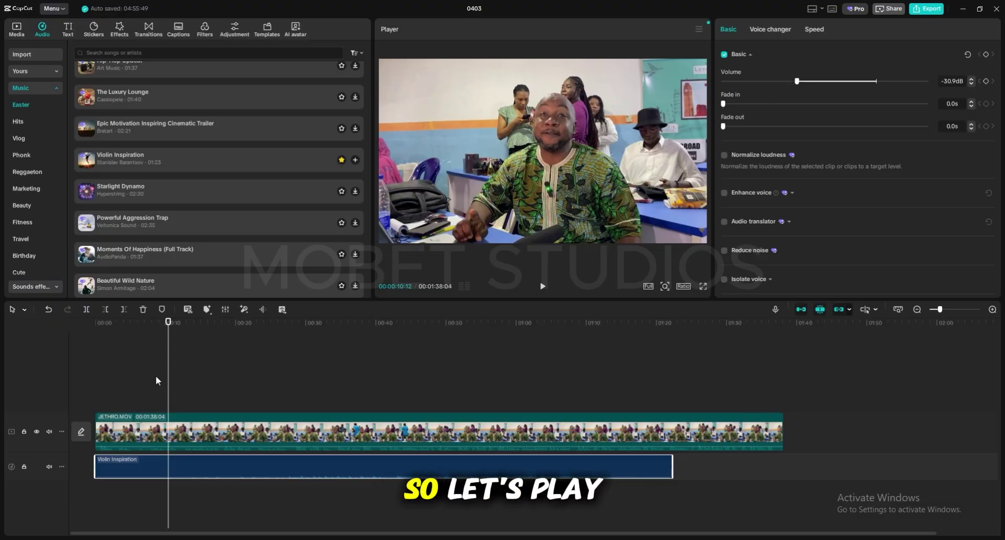
Play the first 16 seconds of the video from the start to check the balance between music and speech.
click(96, 372)
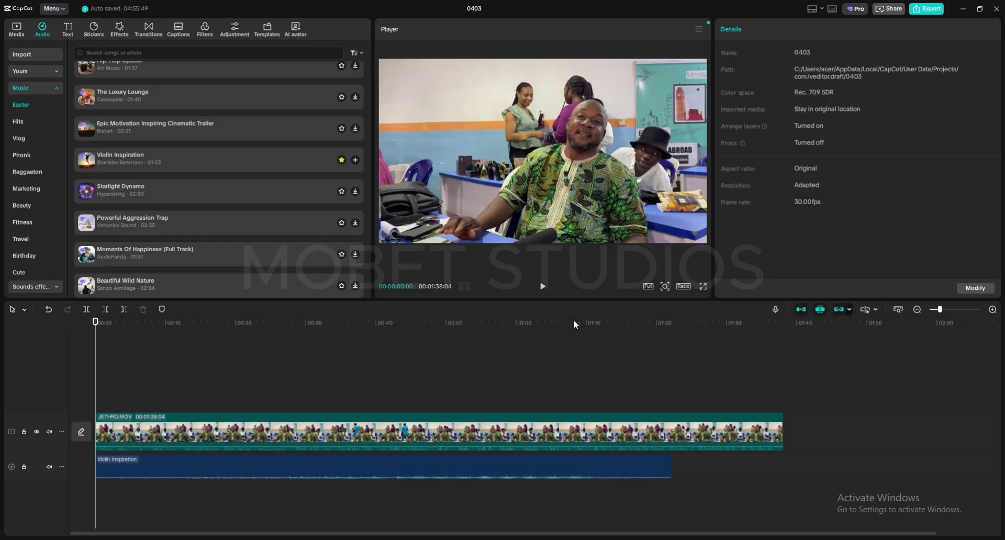
click(541, 288)
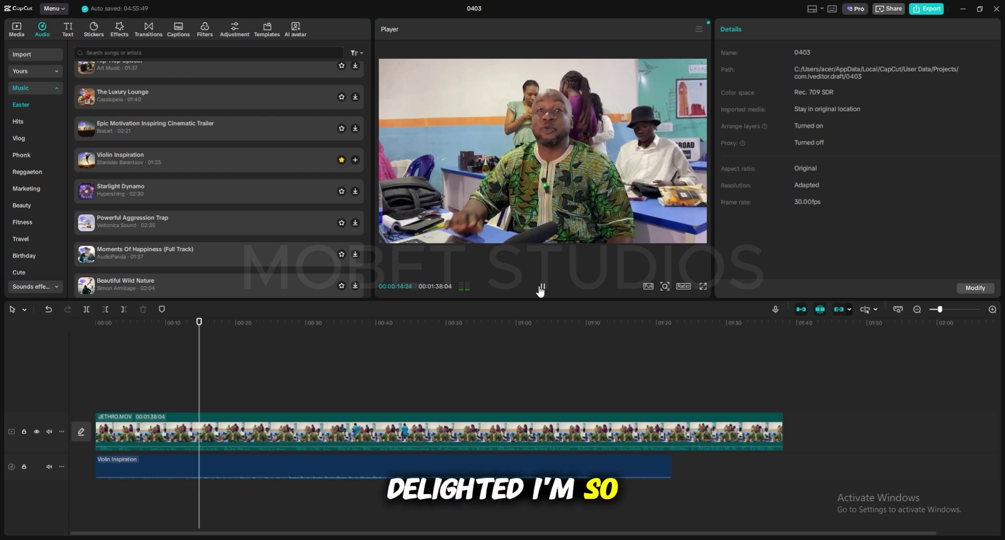
click(542, 287)
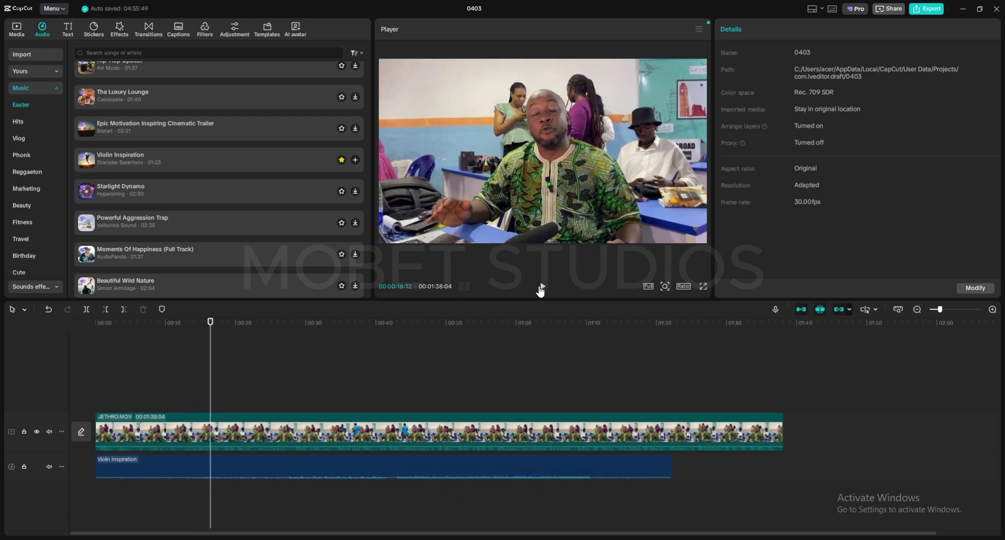
Lower the Violin Inspiration clip's volume to -36.7 dB and play a short stretch from 00:00:16 to check the balance.
click(296, 466)
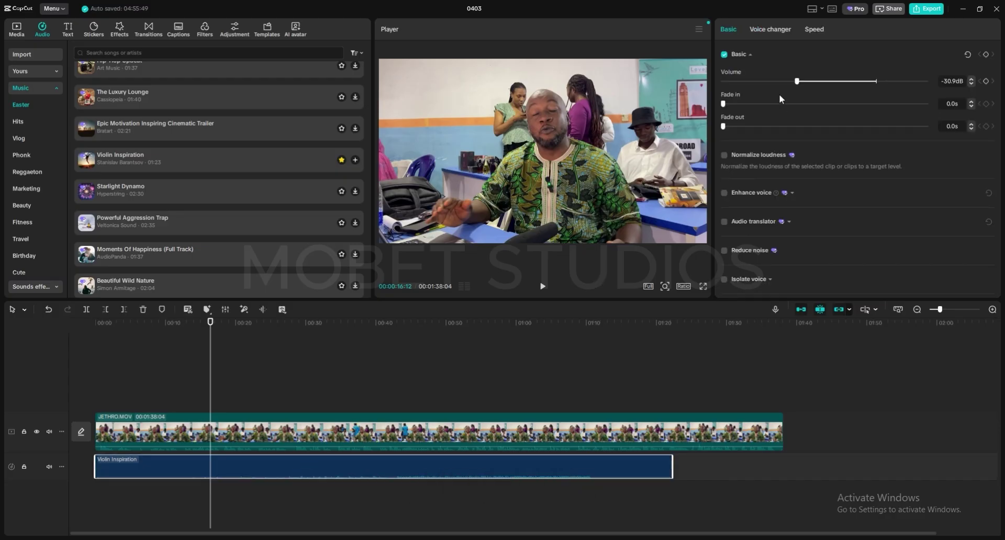
drag(796, 81, 782, 84)
key(space)
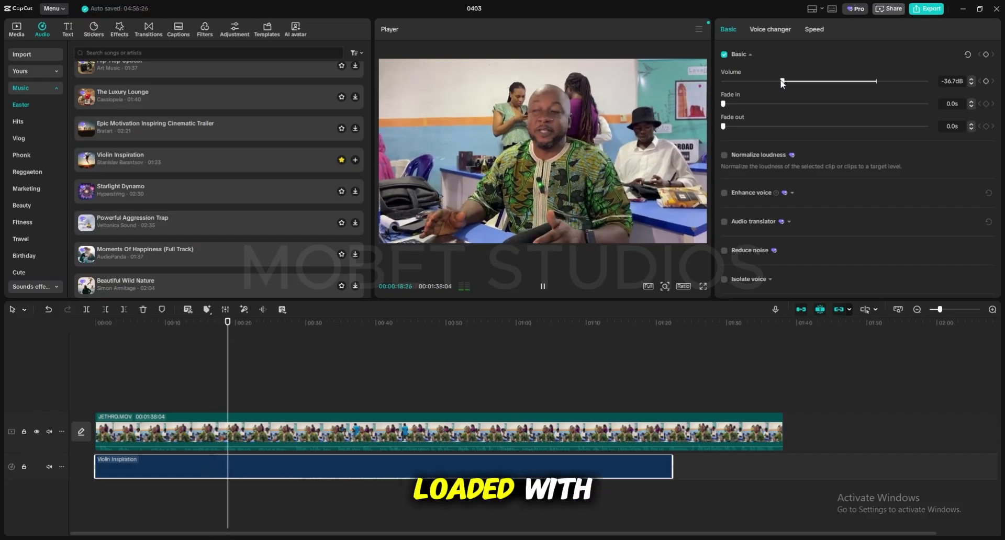
key(space)
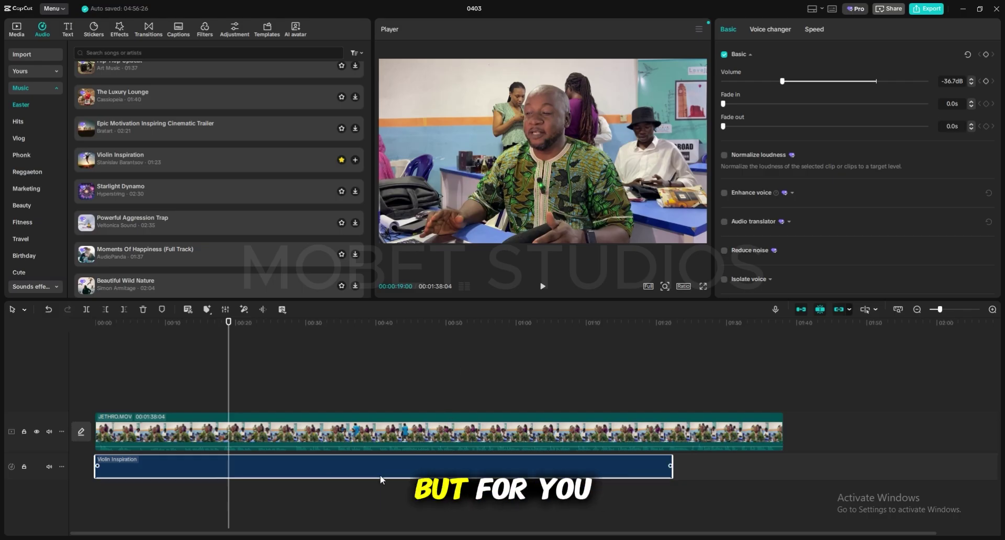
Delete Violin Inspiration, preview Powerful Action, Dance of Dream and Happy Fun, and place Beautiful Wild Nature beneath the JETHRO.MOV clip from the timeline's start.
key(Delete)
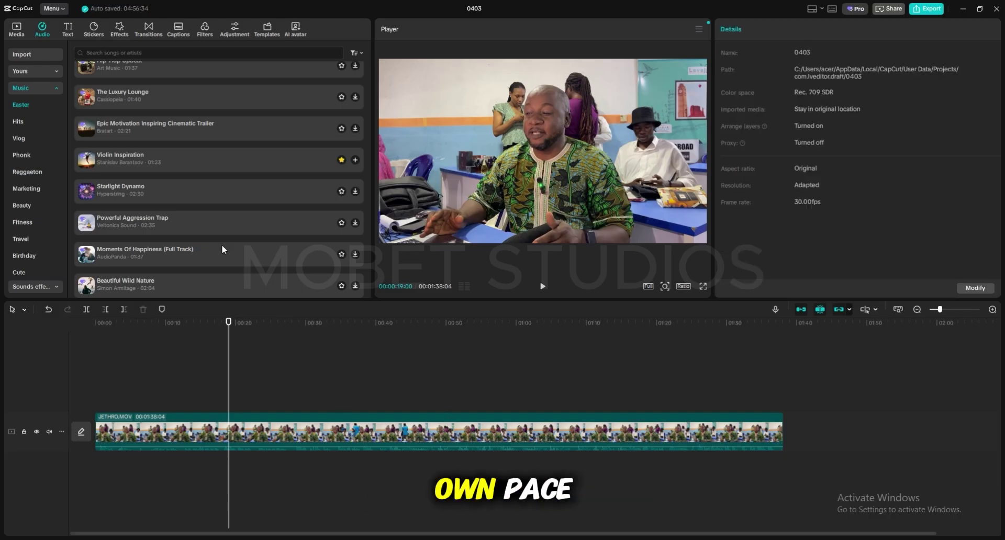
scroll(201, 215, down, 5)
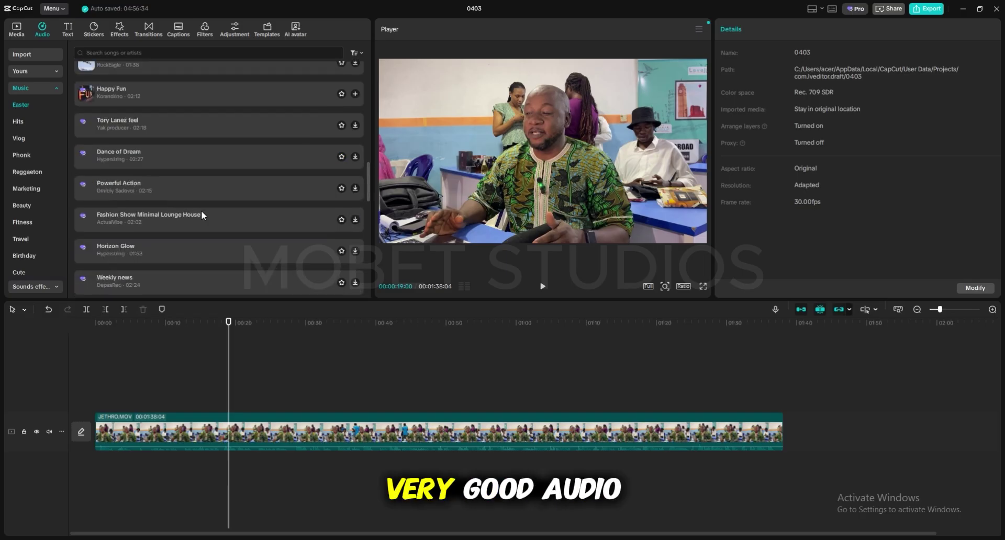
click(176, 190)
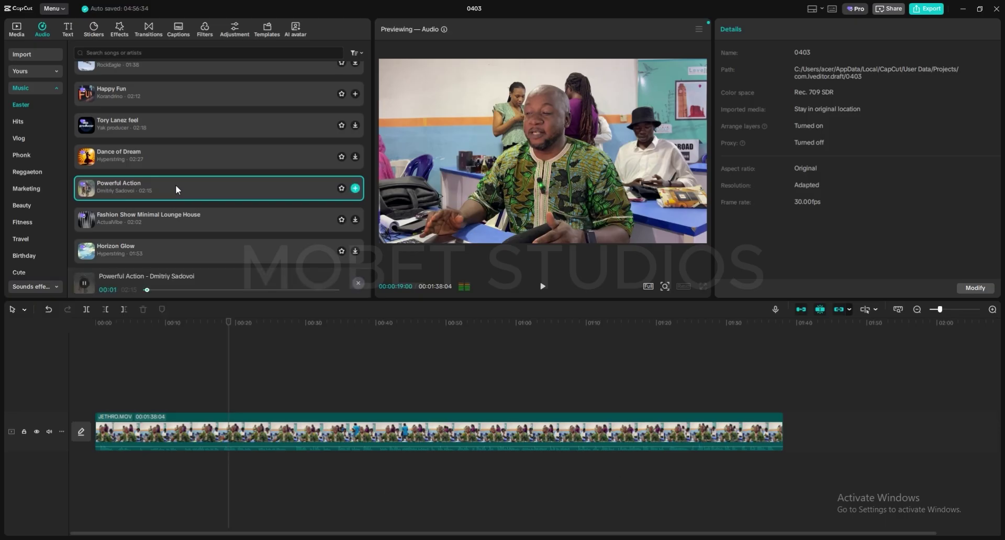
click(166, 157)
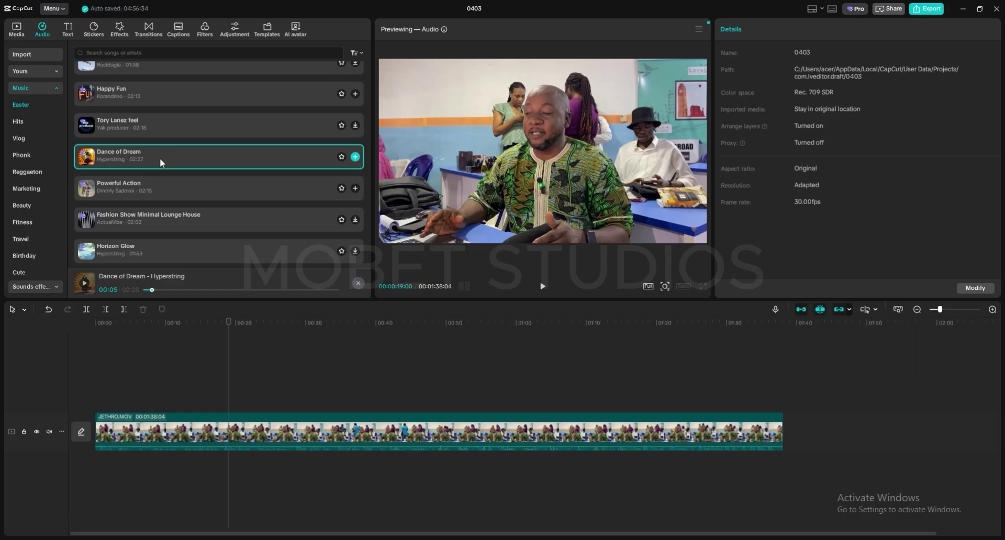
click(158, 94)
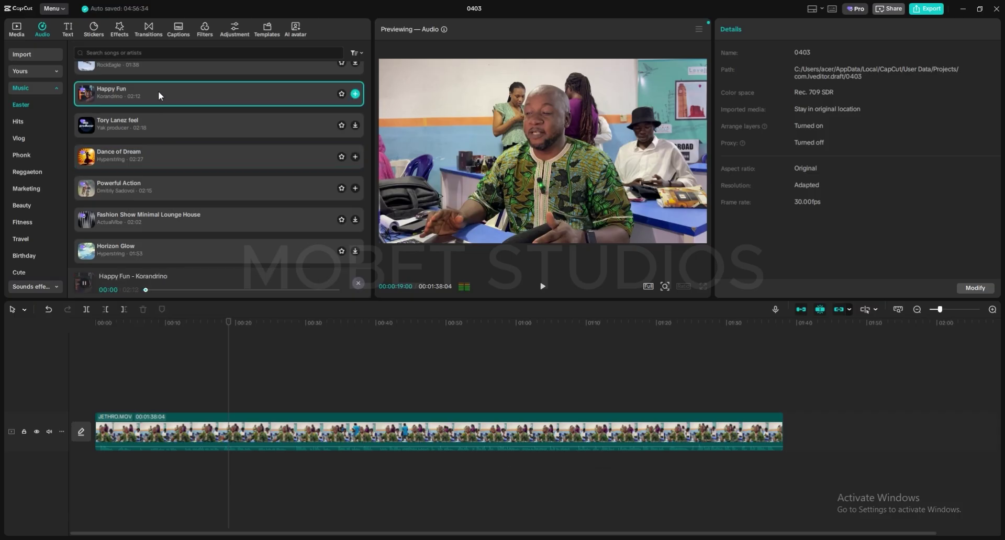
scroll(158, 94, up, 2)
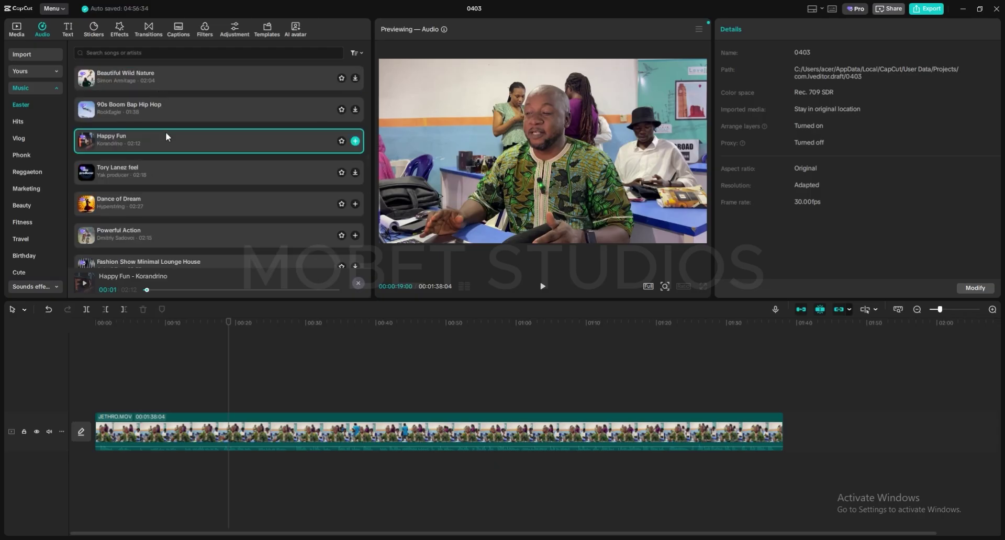
click(174, 80)
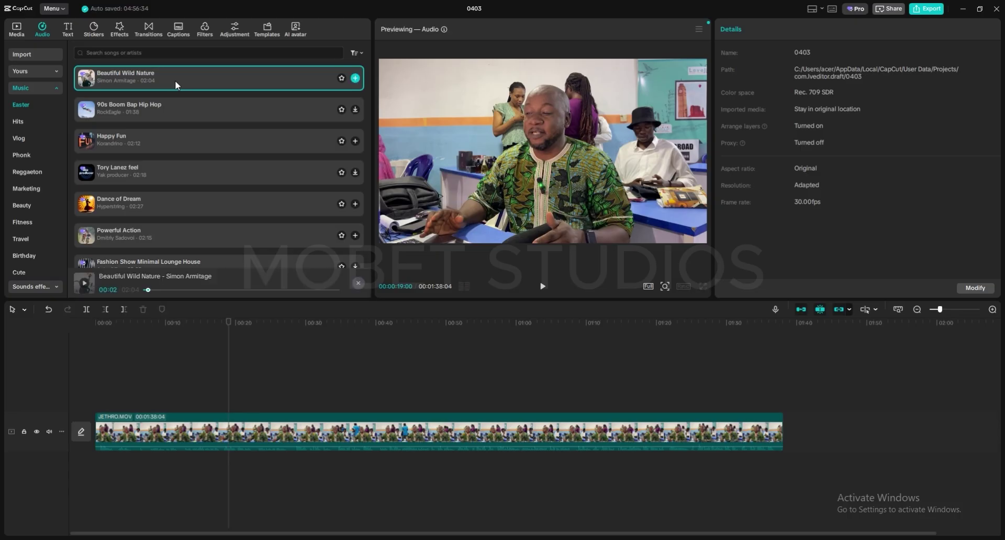
drag(175, 80, 89, 460)
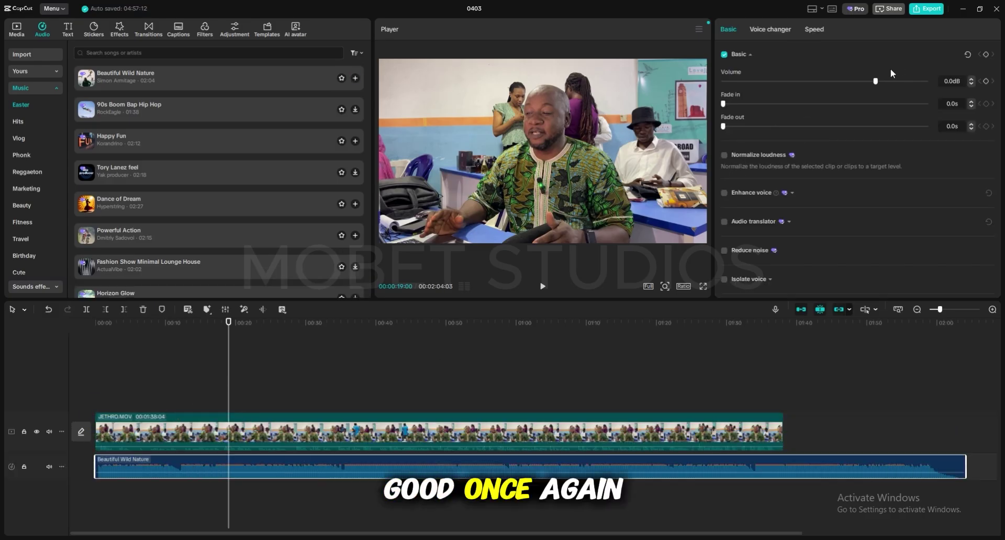
Lower the Beautiful Wild Nature clip's volume to -30.5 dB, play from the start to check it, and reduce it further to -45.6 dB.
drag(876, 83, 796, 87)
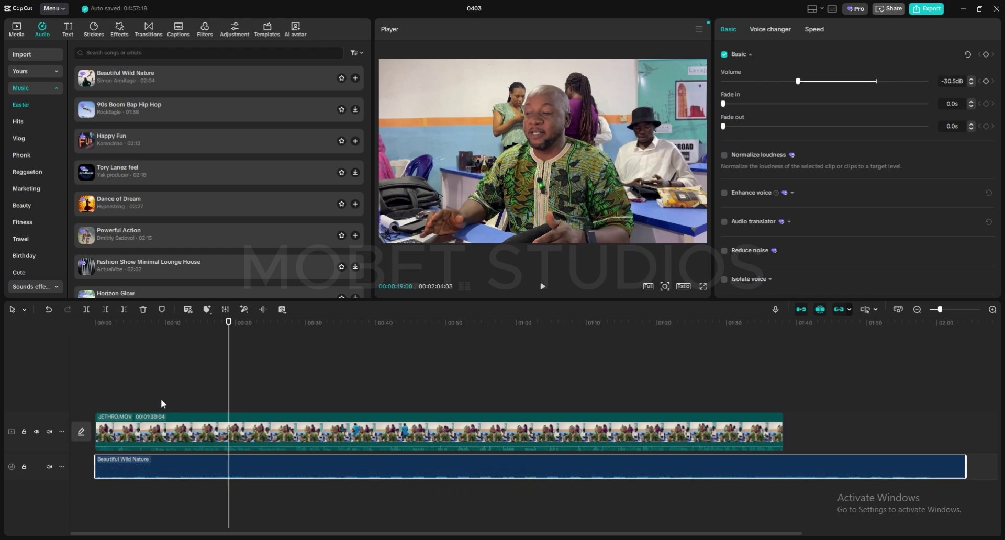
drag(231, 389, 1, 437)
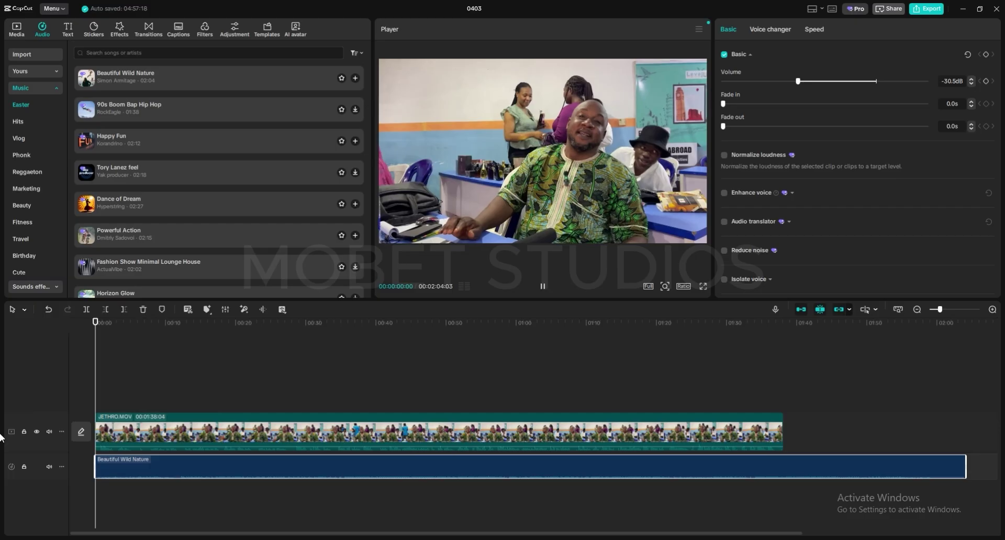
key(space)
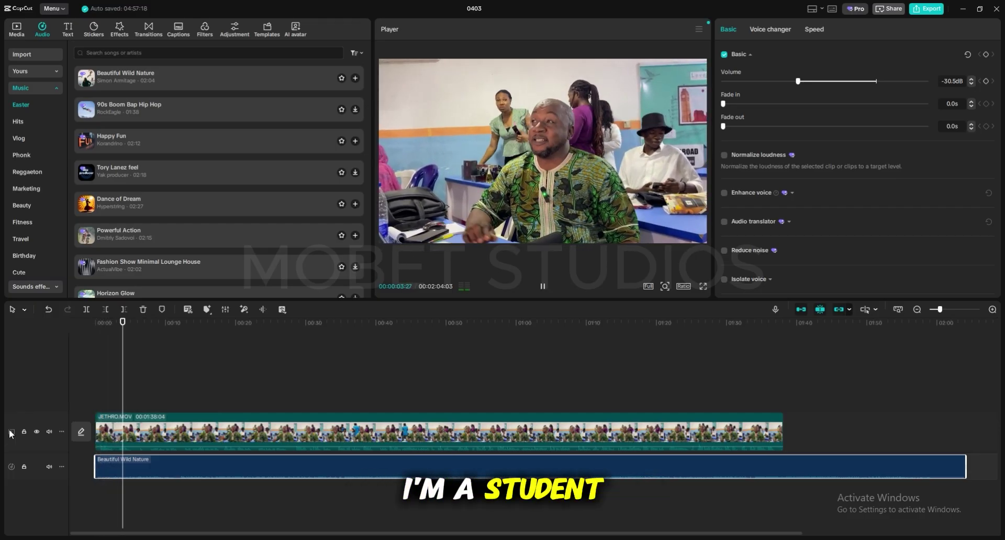
click(825, 58)
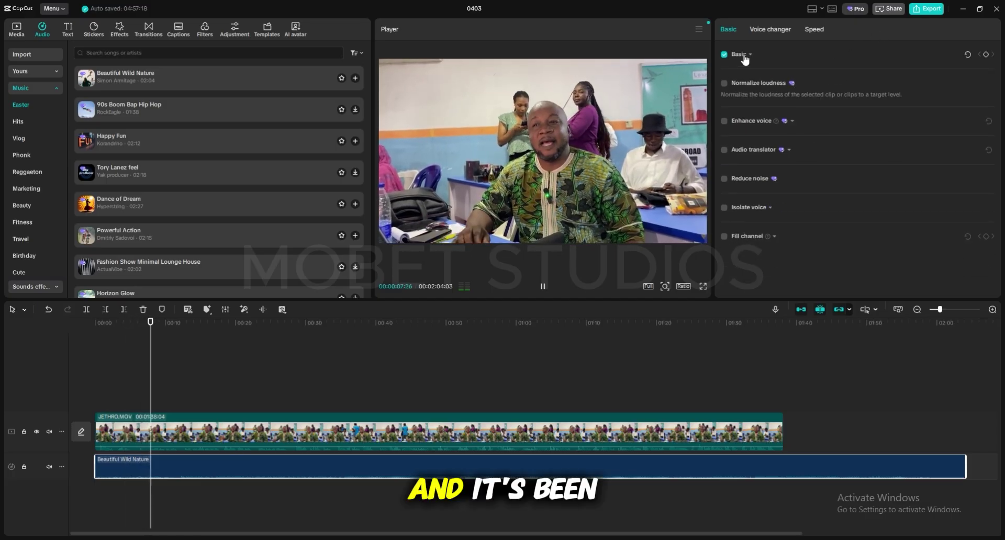
click(743, 55)
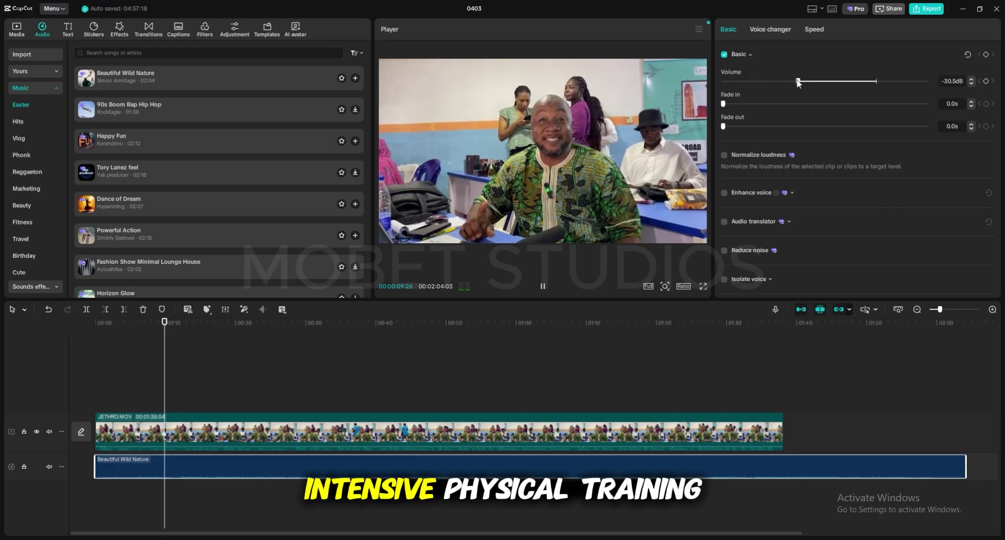
drag(801, 84, 760, 83)
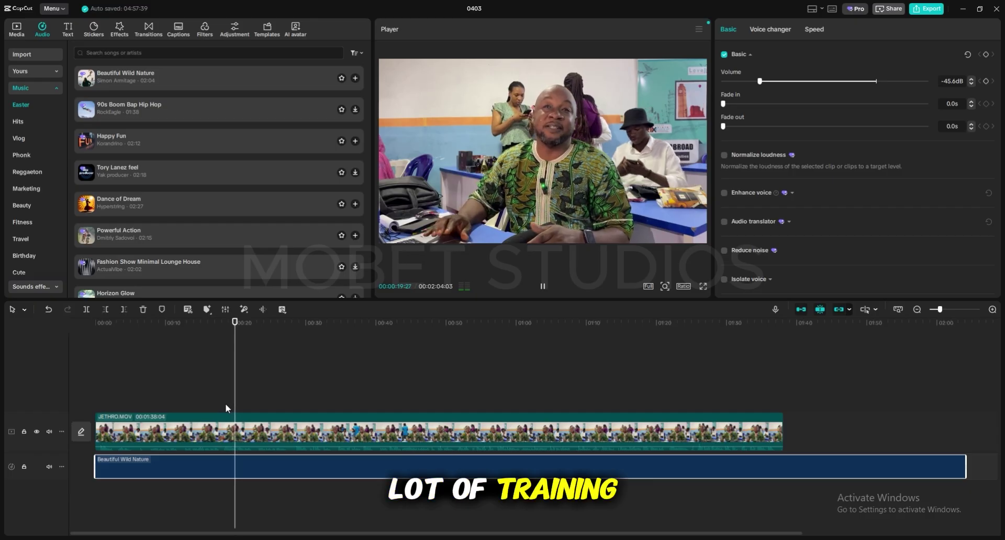
key(space)
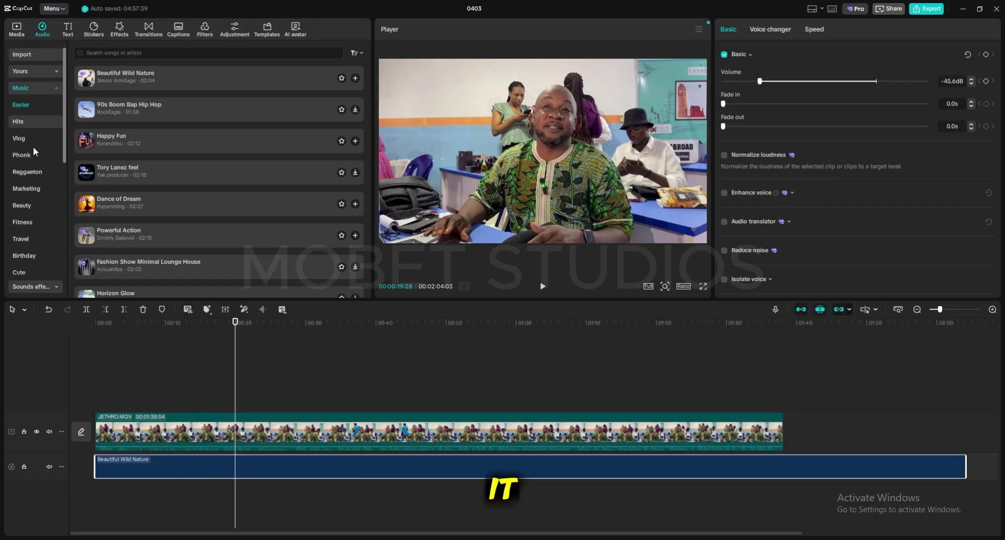
scroll(28, 219, down, 4)
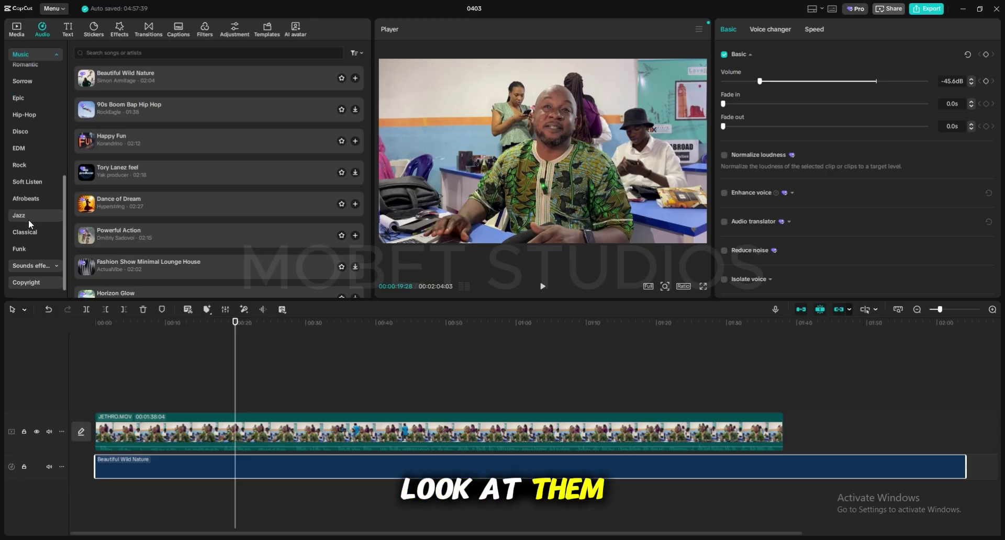
scroll(29, 218, up, 4)
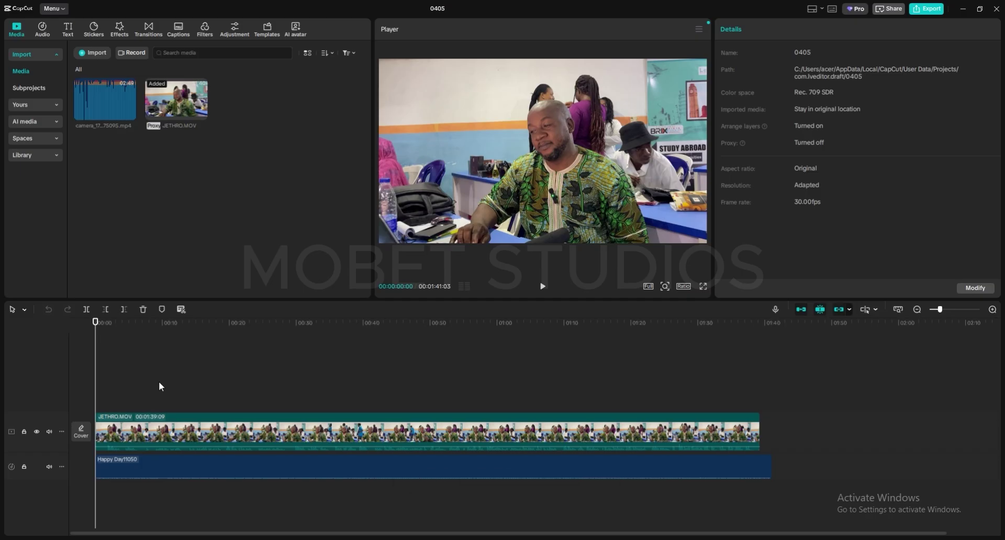
Play about the first six seconds of project 0405 to review the speech with the Happy Day background music.
key(space)
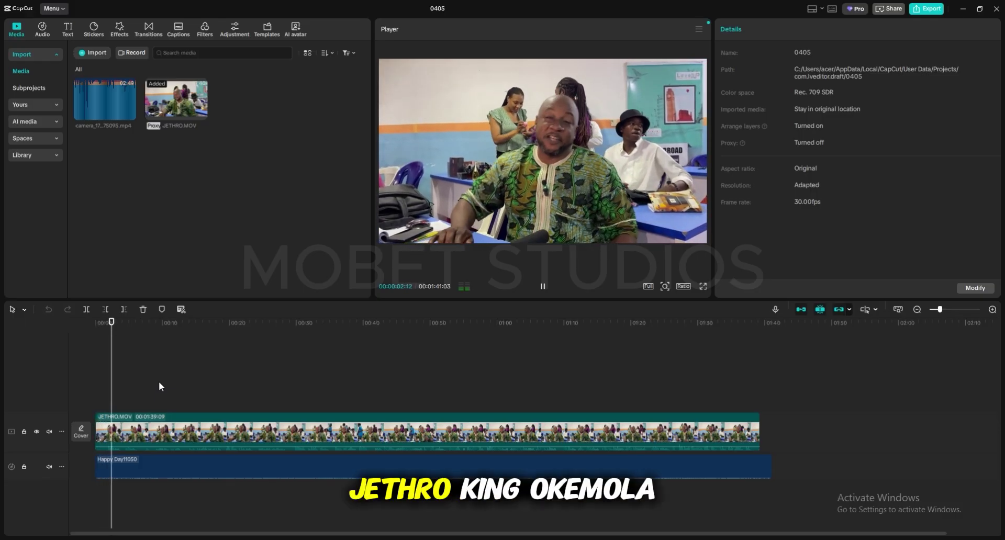
key(space)
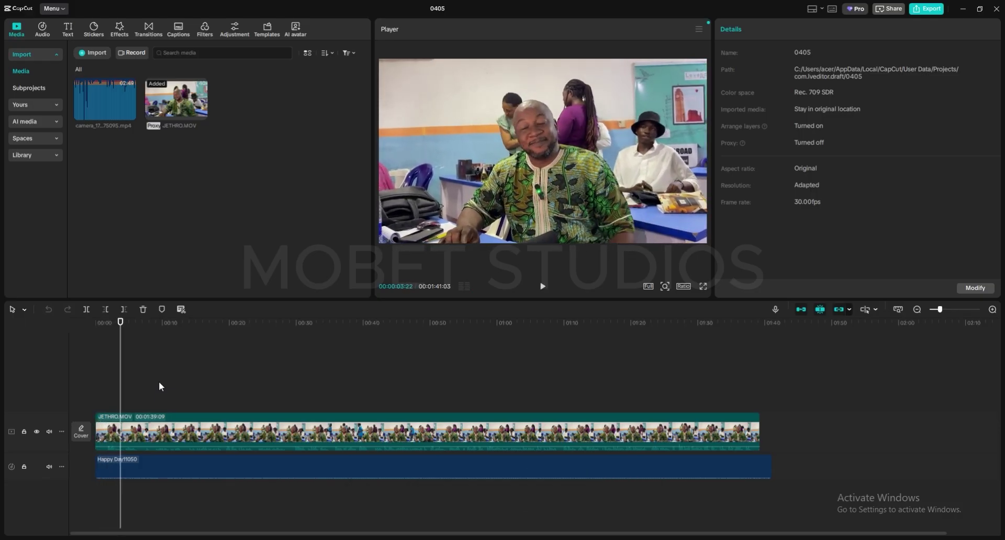
key(space)
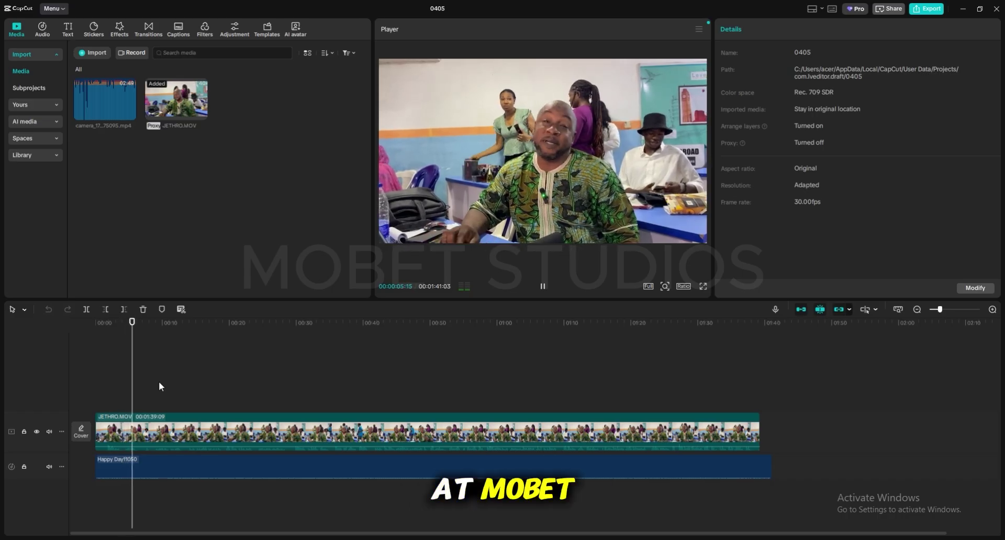
key(space)
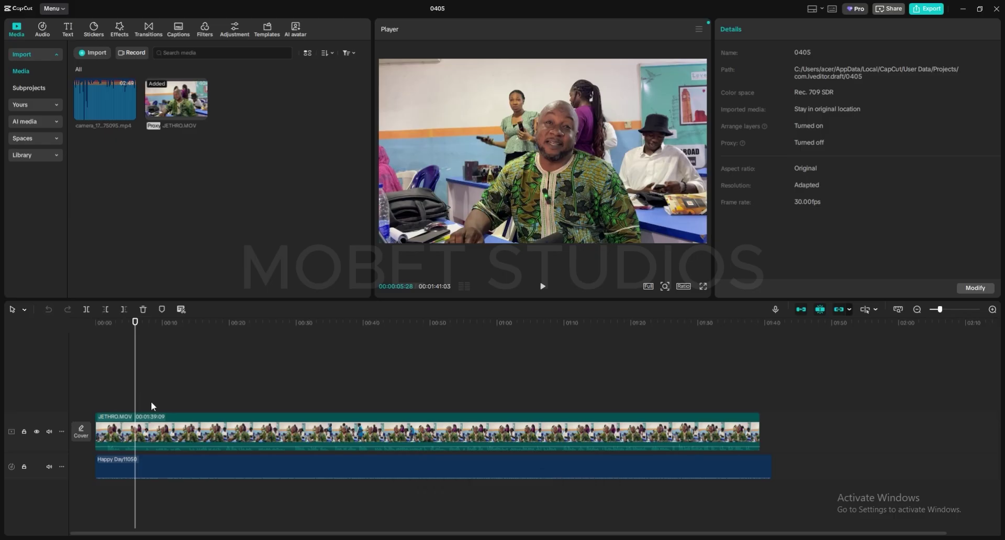
Import the IMG_7470 video from the BROLL folder into the project media.
mouse_move(177, 109)
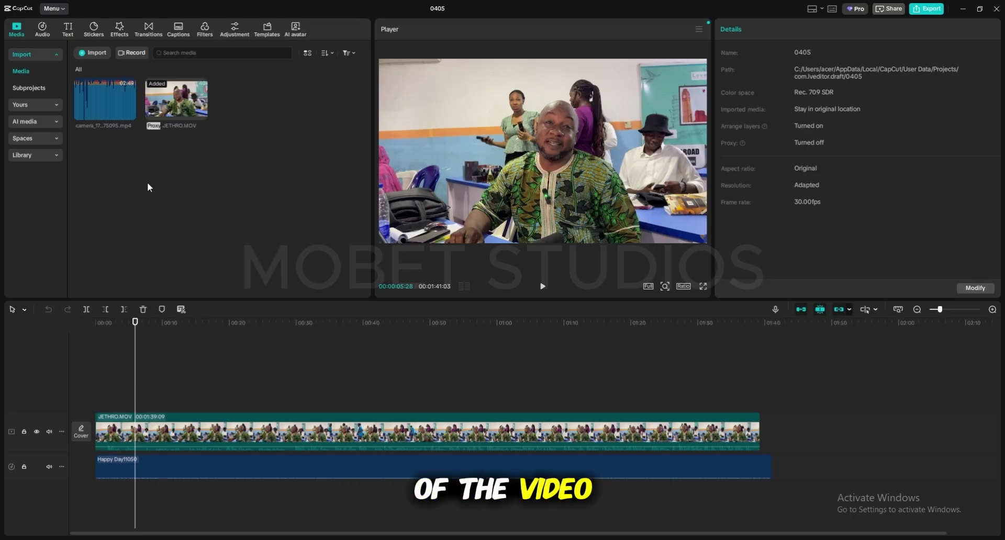
click(92, 51)
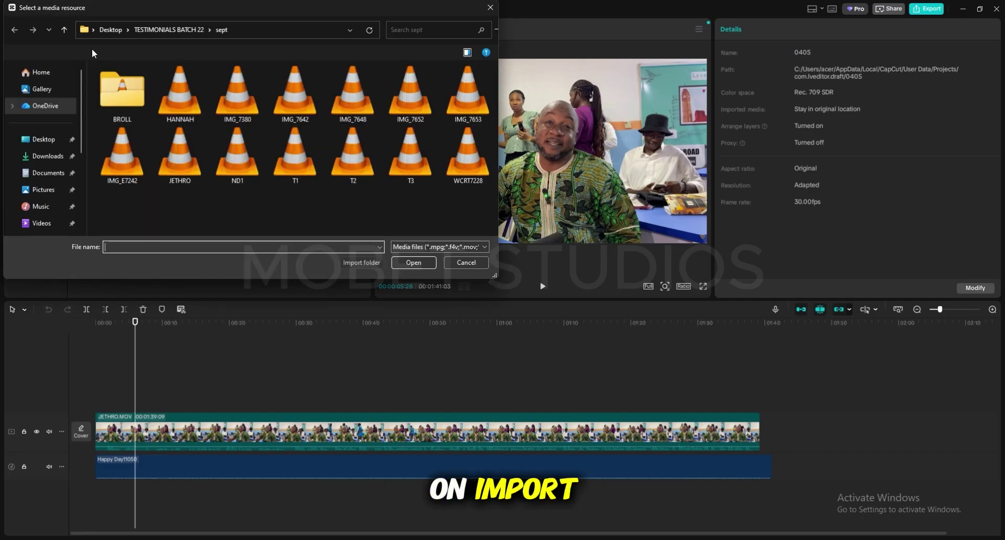
double_click(124, 92)
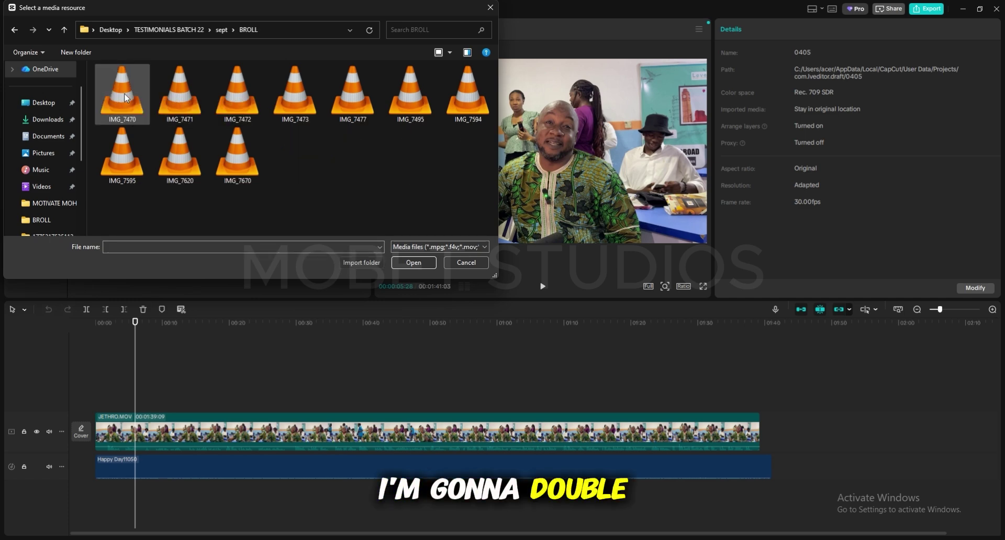
double_click(125, 98)
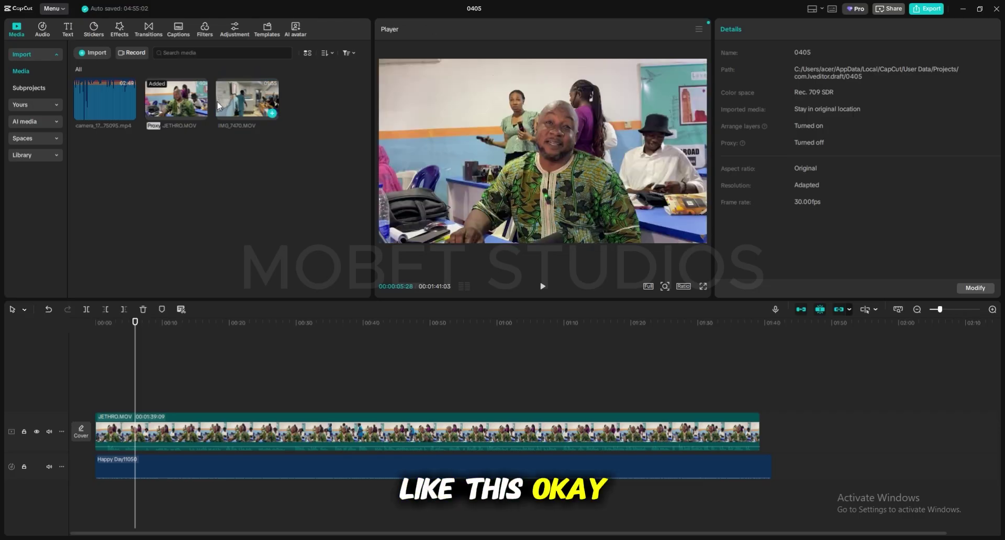
Place IMG_7470.MOV on a track above the JETHRO.MOV clip starting at 00:00:05:28, and mute that B-roll track.
click(244, 106)
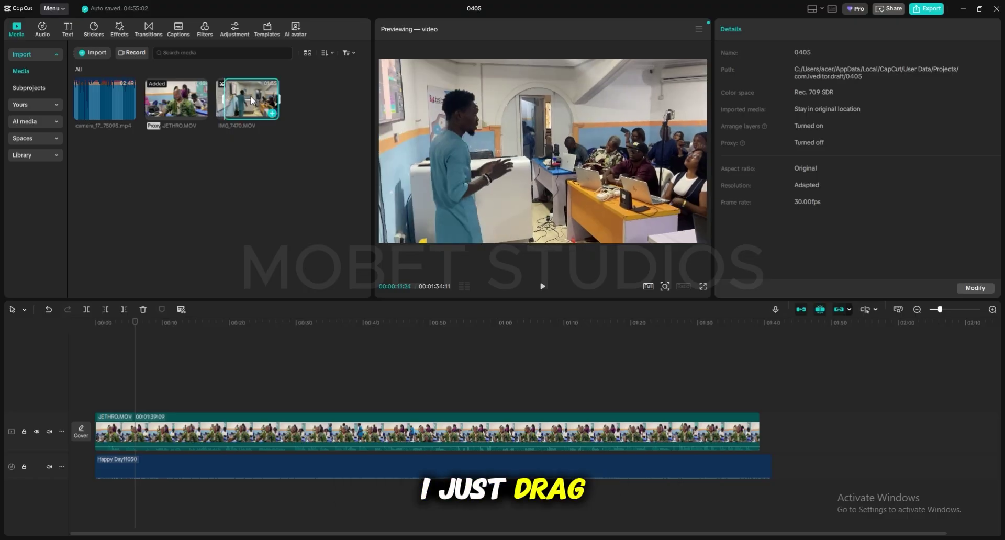
drag(251, 101, 136, 395)
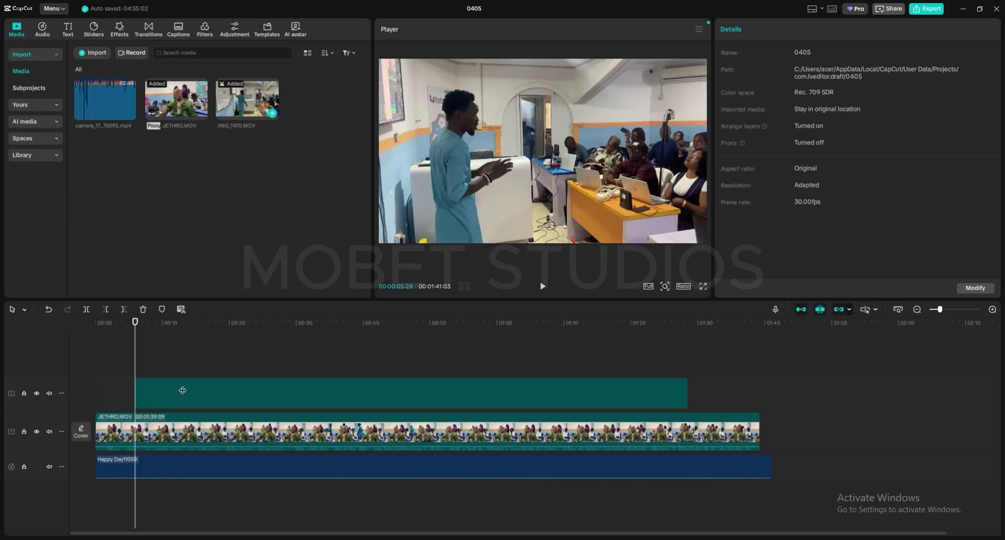
click(168, 401)
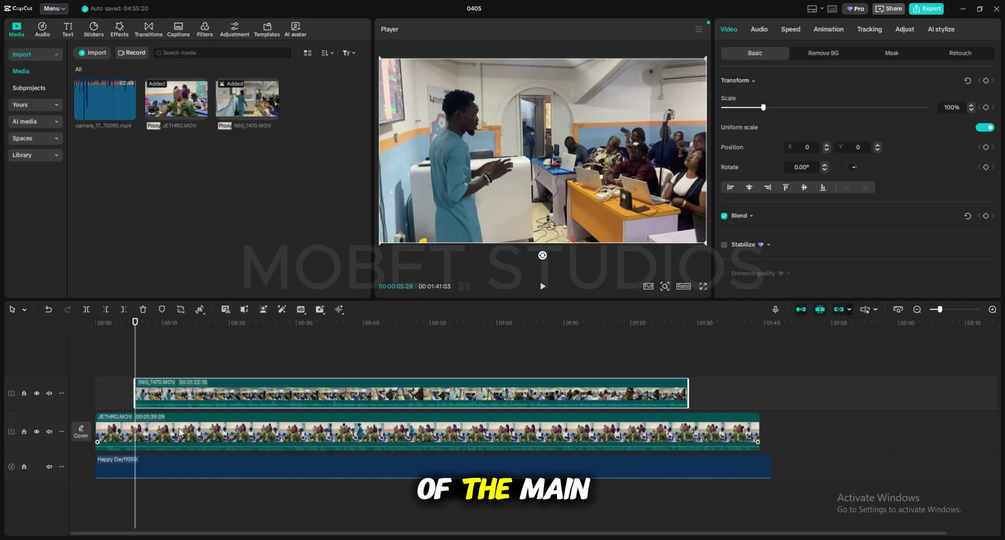
click(48, 394)
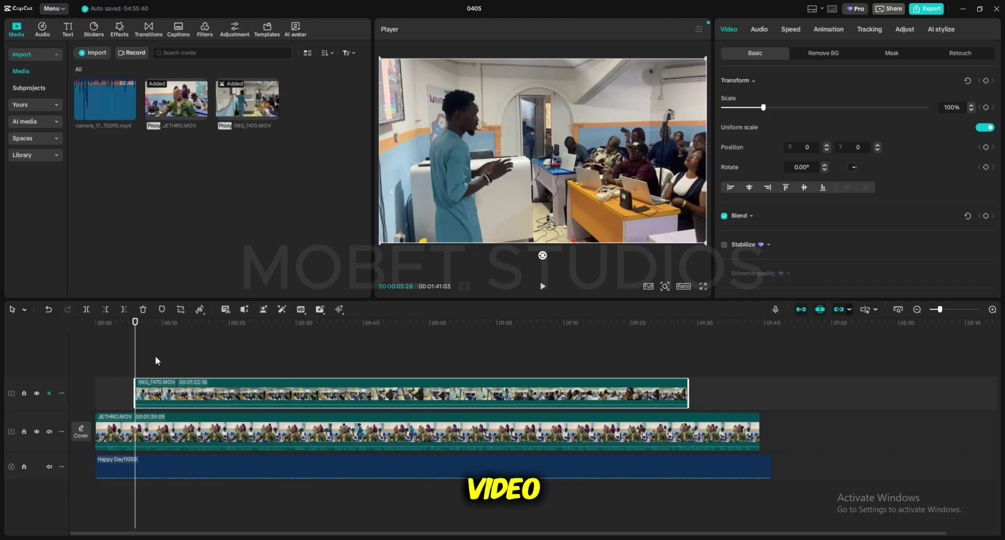
Remove the part of the IMG_7470.MOV B-roll clip before 00:00:14:12 and split the clip at 00:00:25:13.
drag(135, 352, 192, 364)
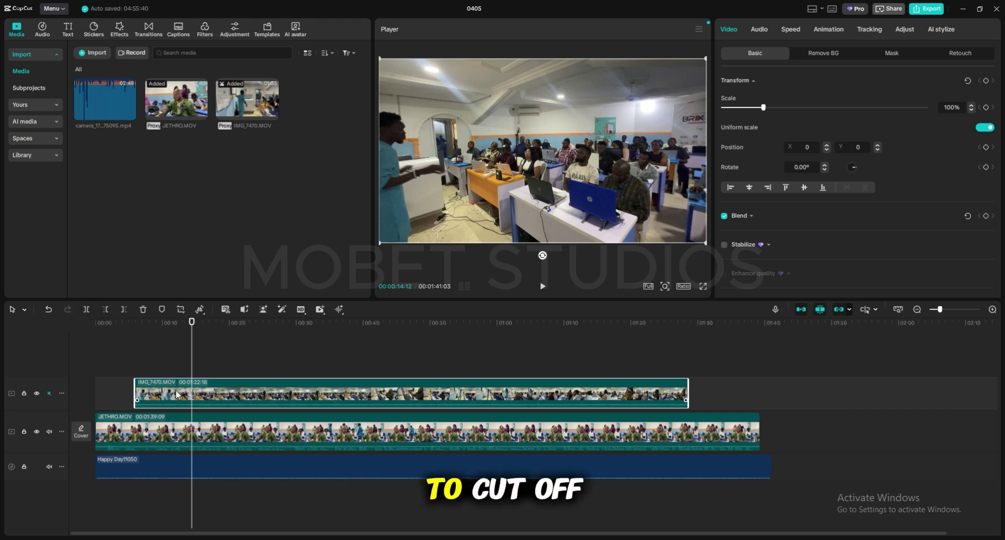
click(106, 308)
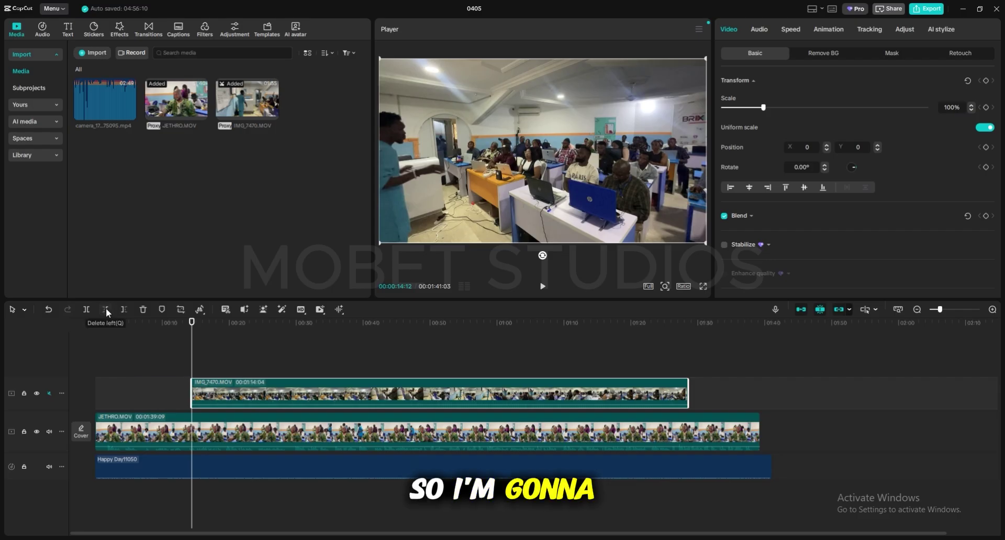
click(201, 360)
drag(200, 359, 266, 372)
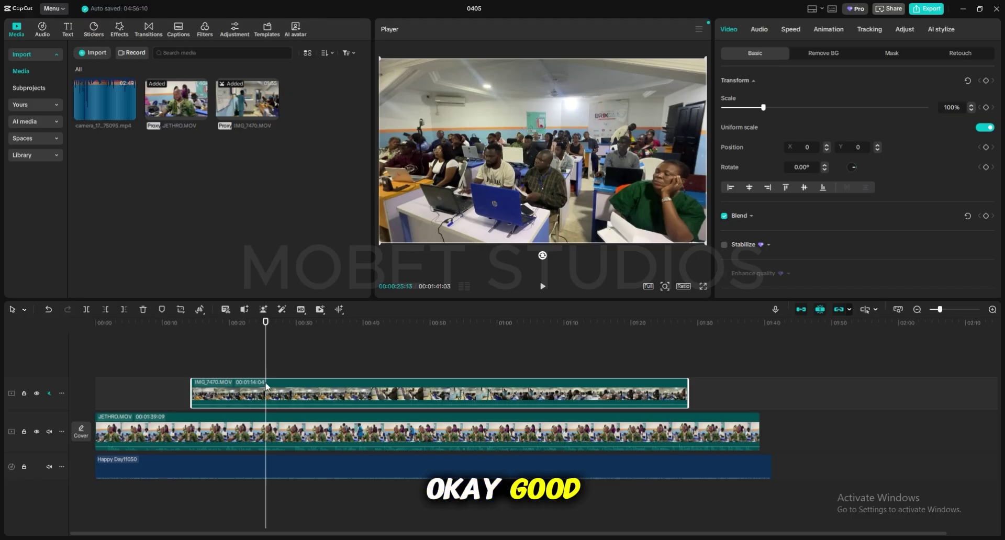
click(86, 308)
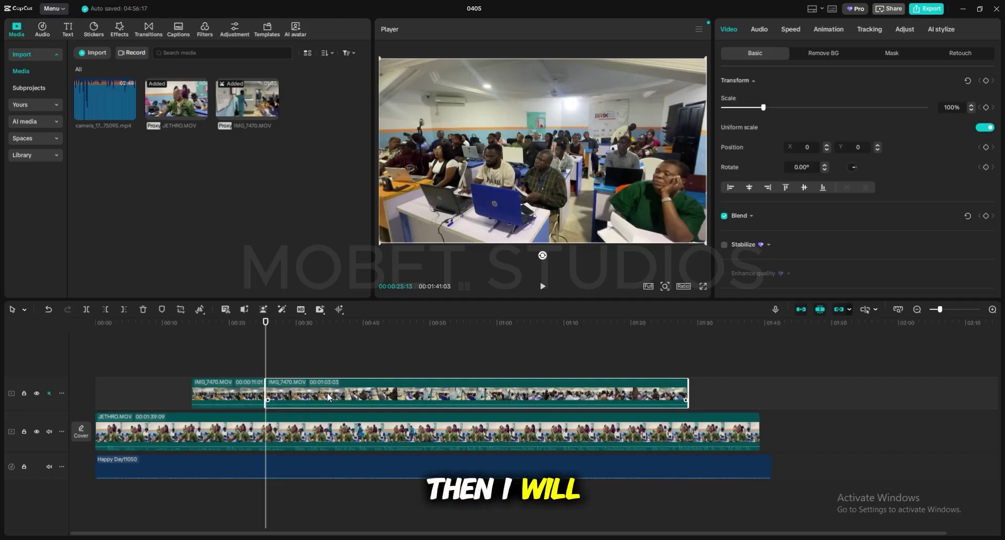
Move the longer IMG_7470.MOV piece to about 00:00:50 and the shorter piece to start at 00:00:05:16.
drag(328, 392, 487, 397)
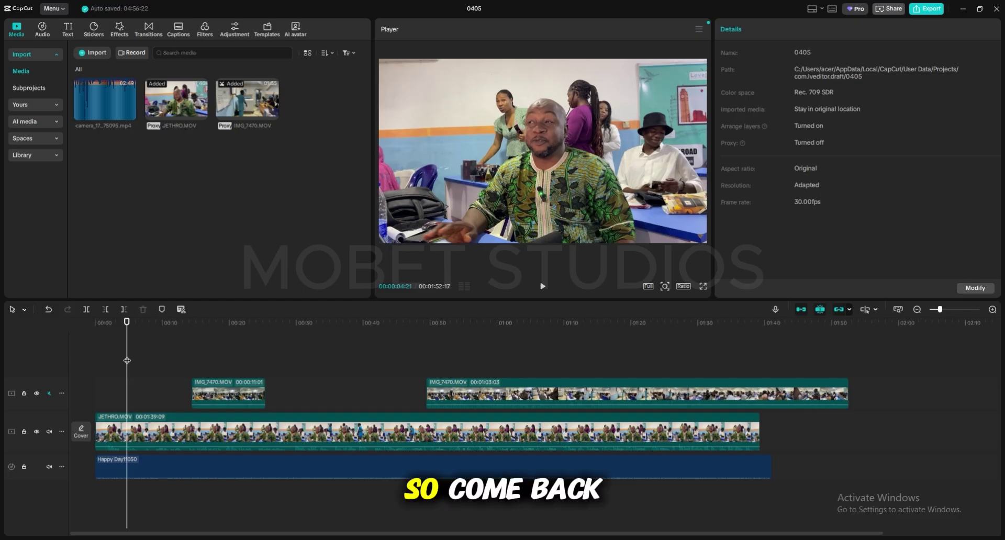
drag(127, 360, 132, 360)
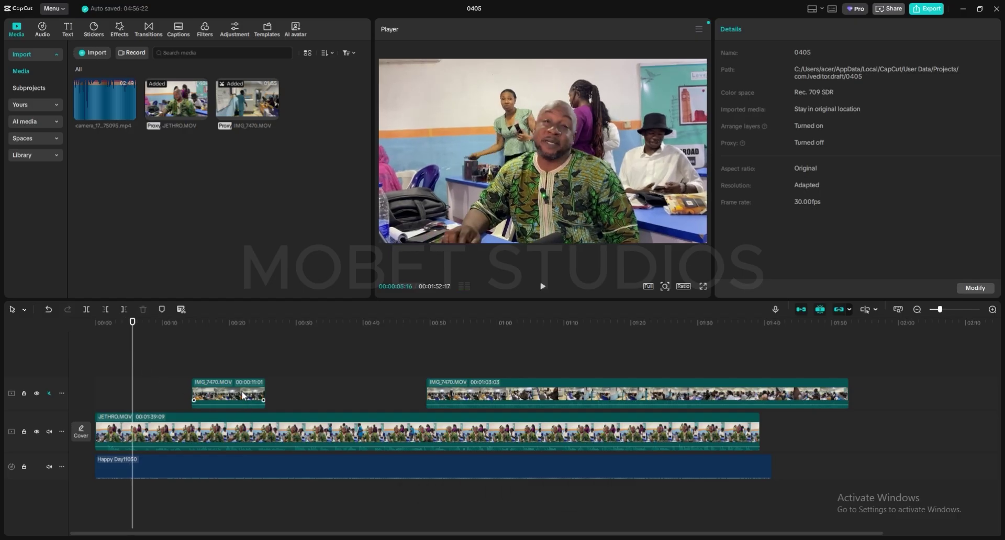
drag(240, 390, 184, 397)
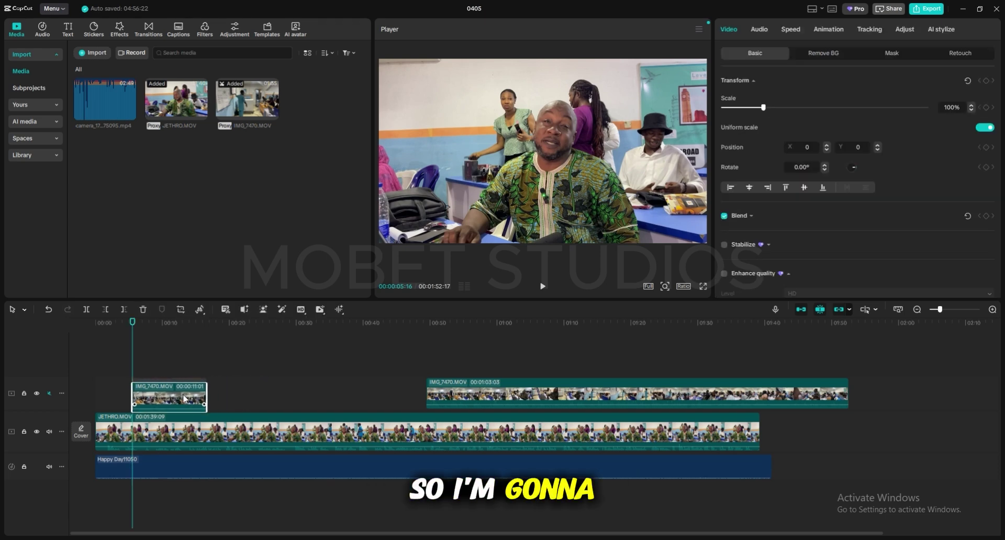
Play from 00:00:04:07 to review the first B-roll clip over the speech, and trim its end to 00:00:12:27.
click(123, 374)
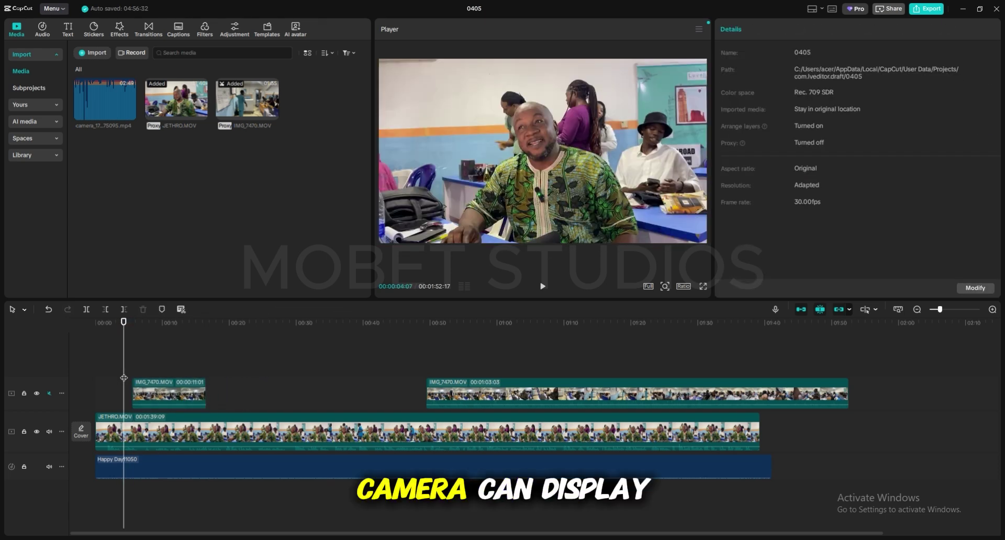
key(space)
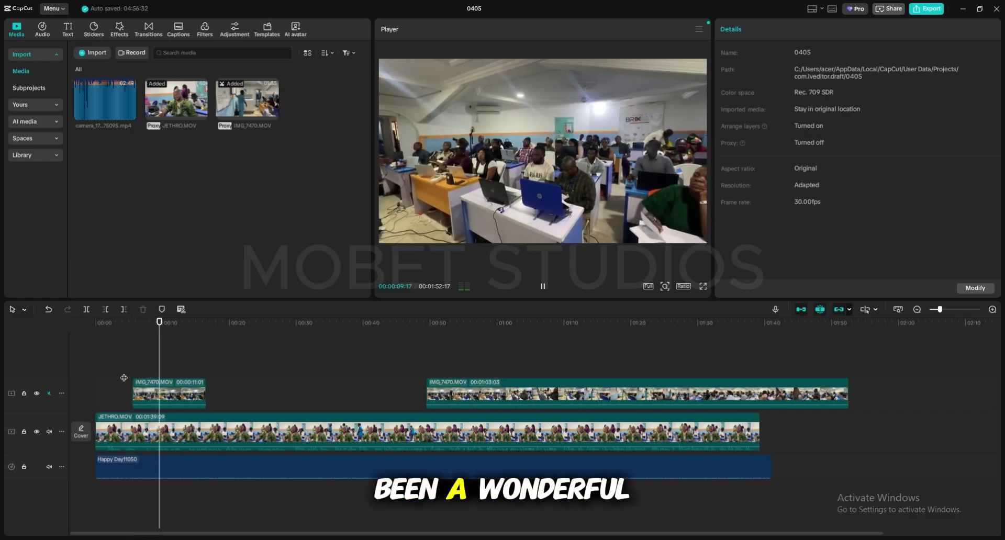
key(space)
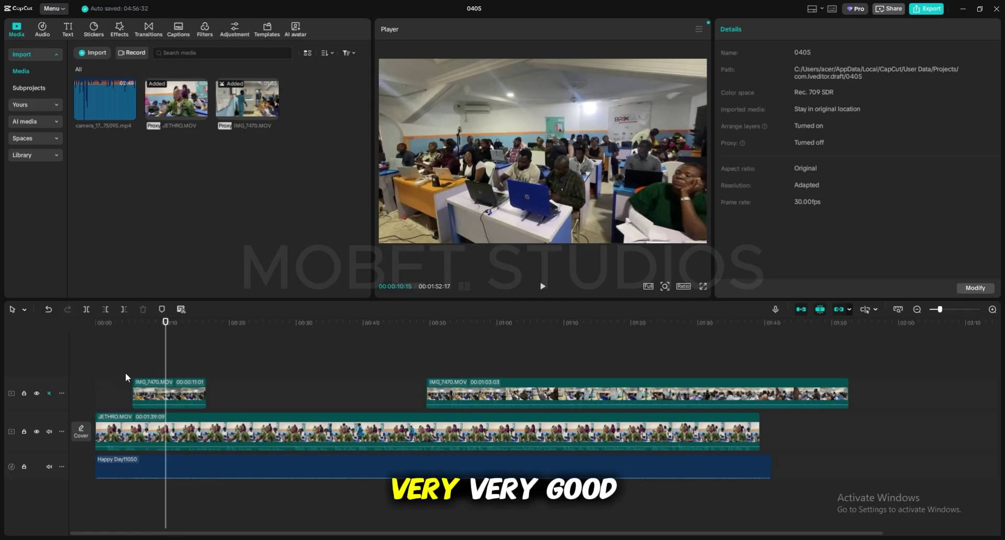
key(space)
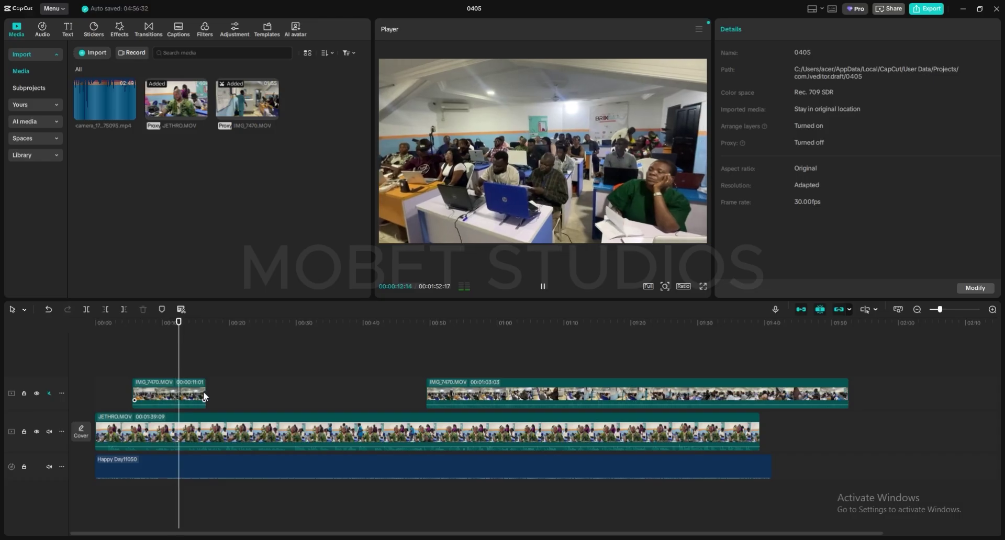
key(space)
click(189, 392)
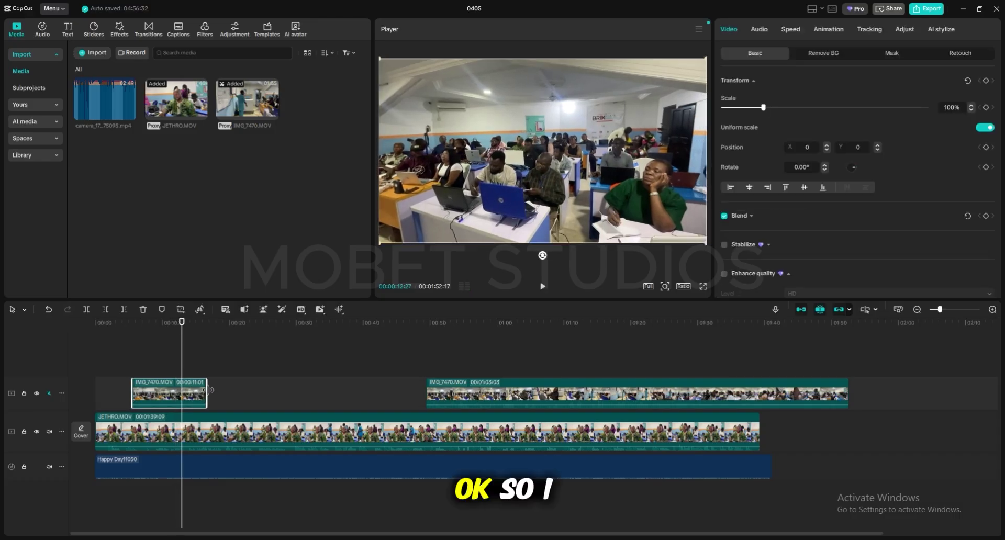
drag(207, 390, 182, 392)
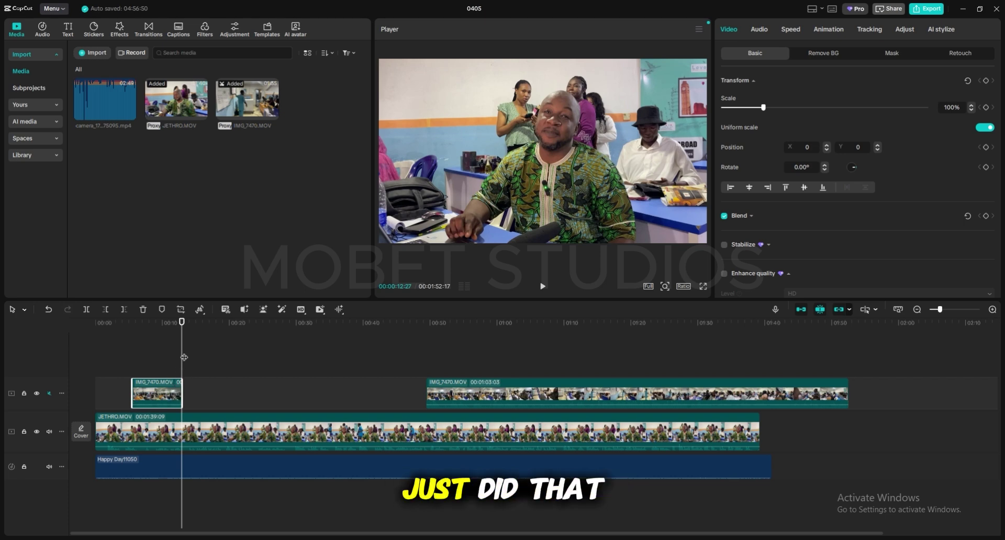
Play the speech on to 00:00:18:17, and trim the second IMG_7470.MOV clip to run from 00:00:56:23 to 00:01:12:12.
key(space)
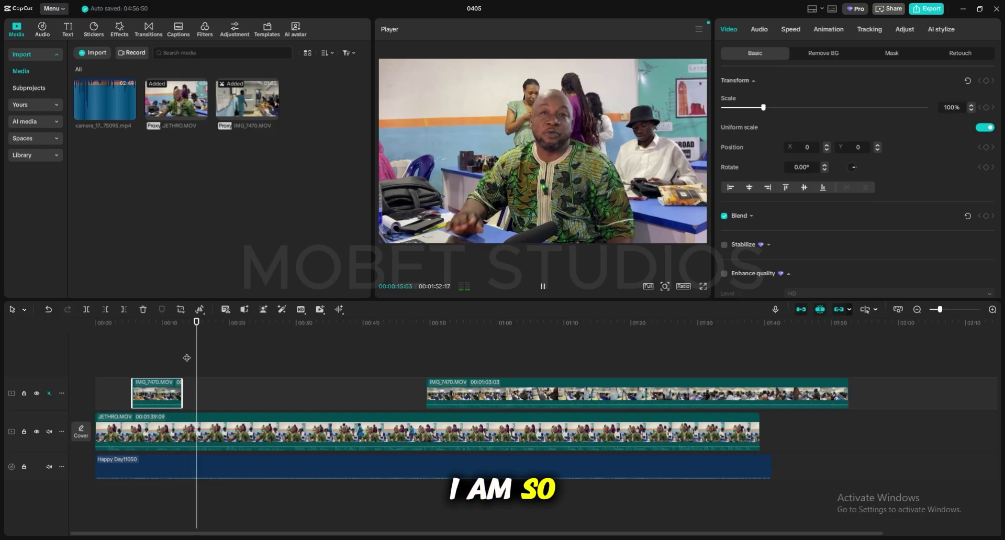
key(space)
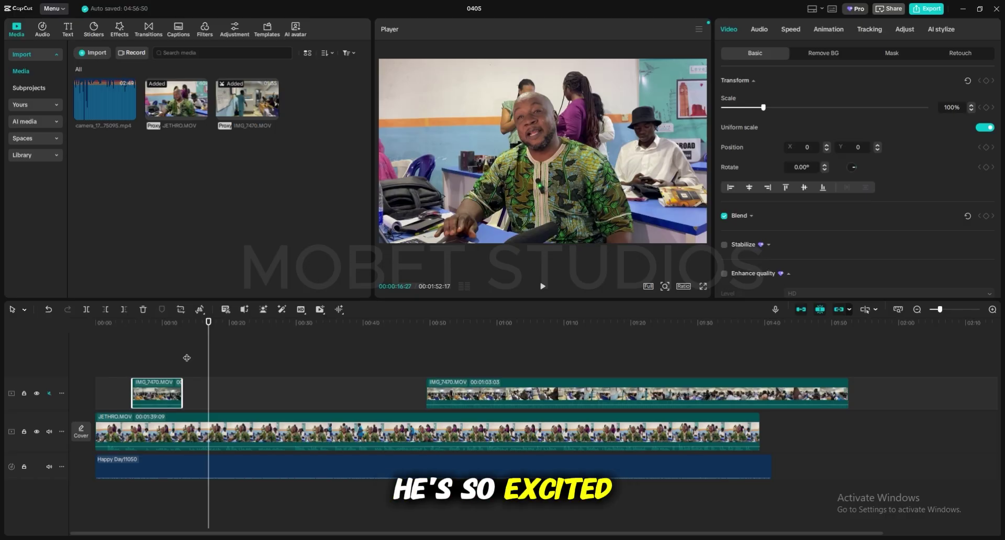
key(space)
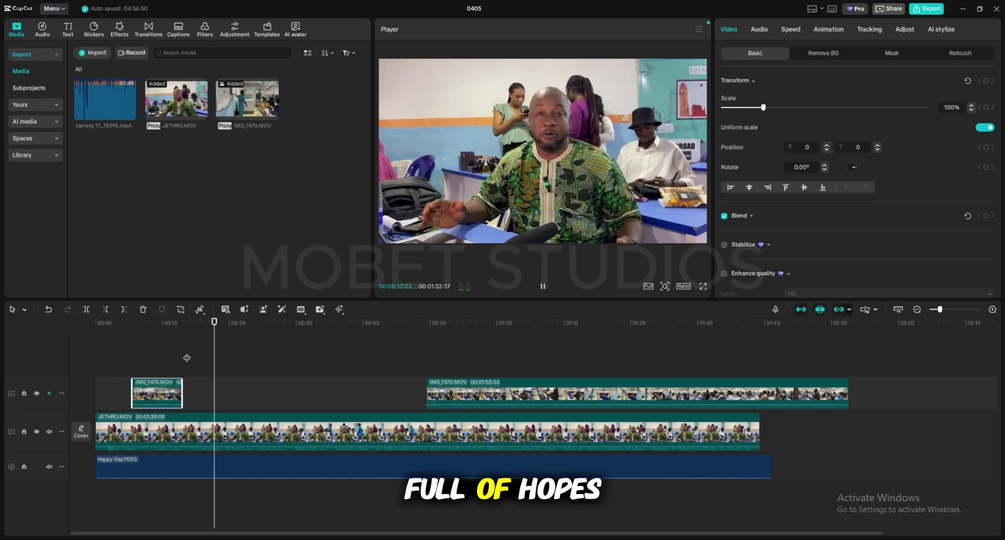
key(space)
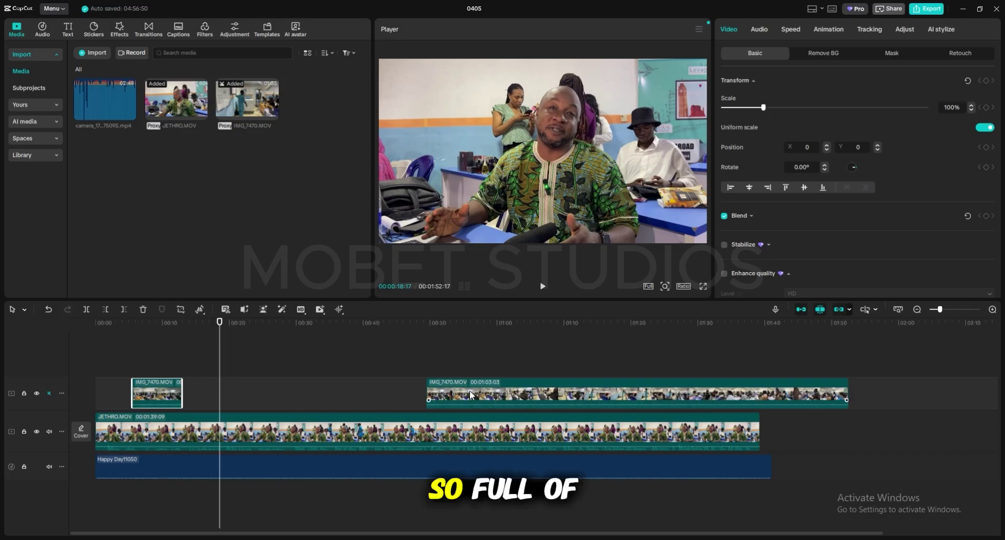
click(542, 373)
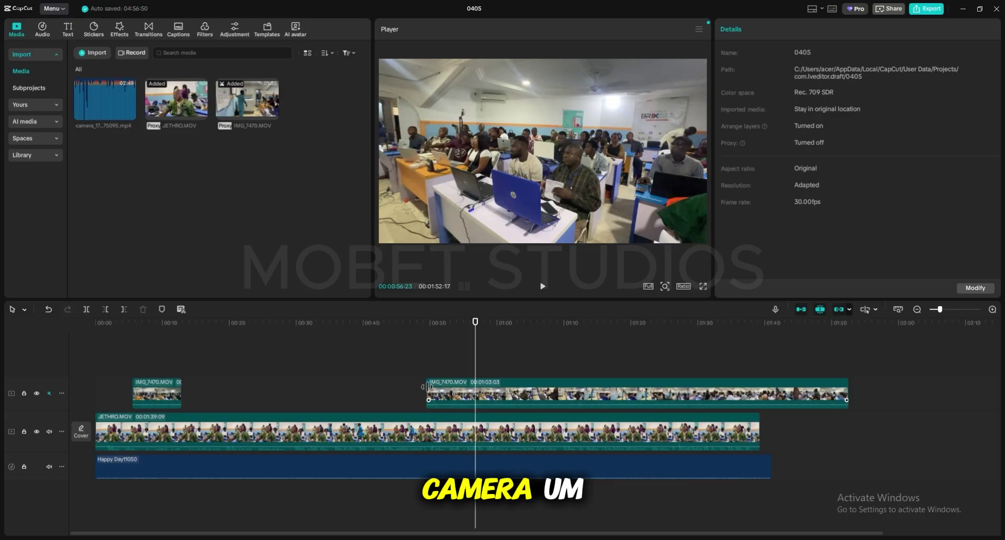
drag(427, 387, 475, 385)
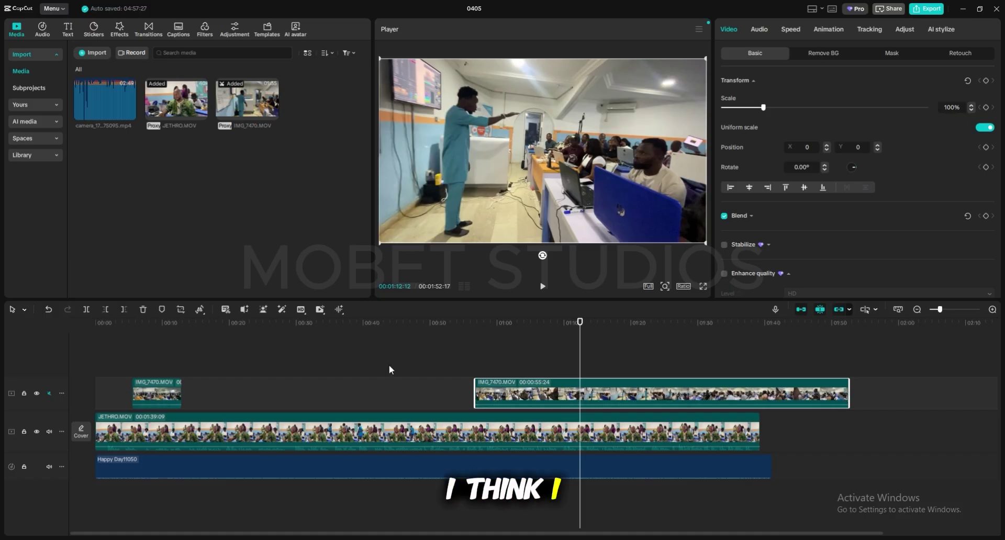
click(123, 310)
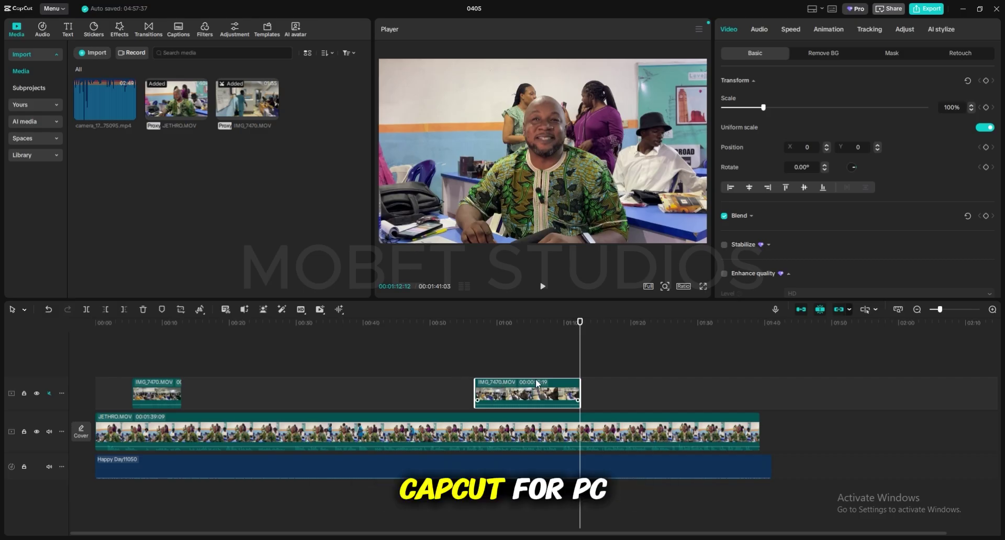
Move the second IMG_7470.MOV clip to start at 00:00:18:00 and shorten its end to a length of about 11 seconds.
click(201, 372)
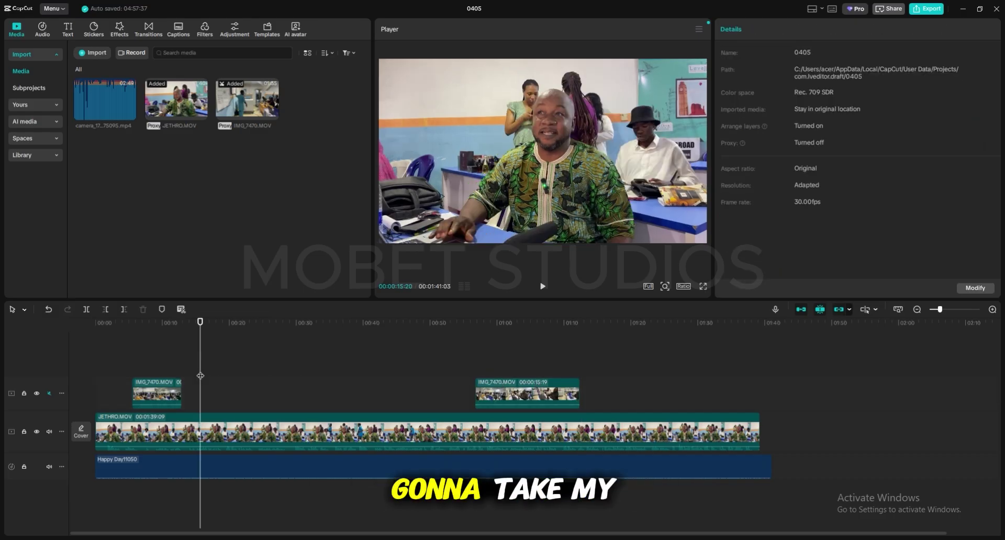
drag(201, 375, 216, 377)
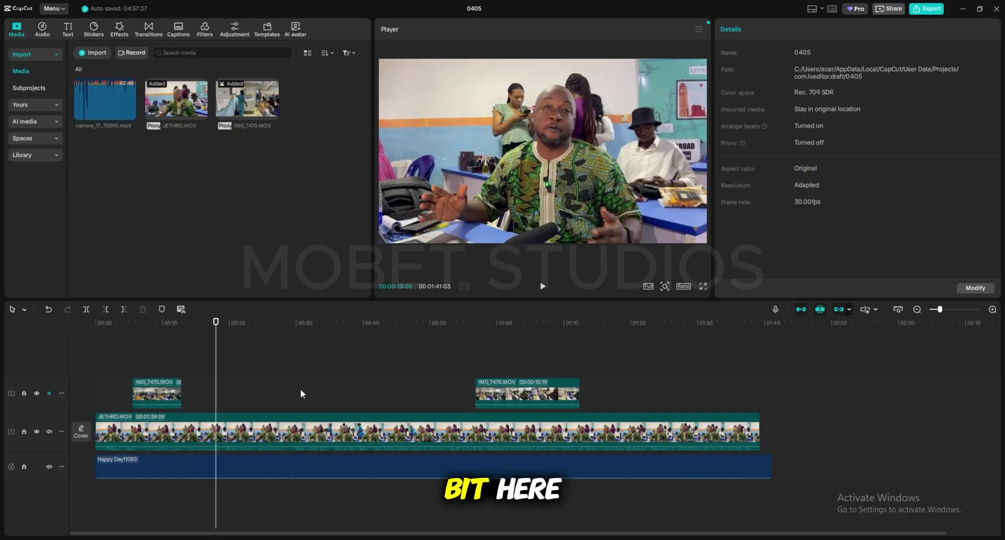
drag(538, 394, 278, 396)
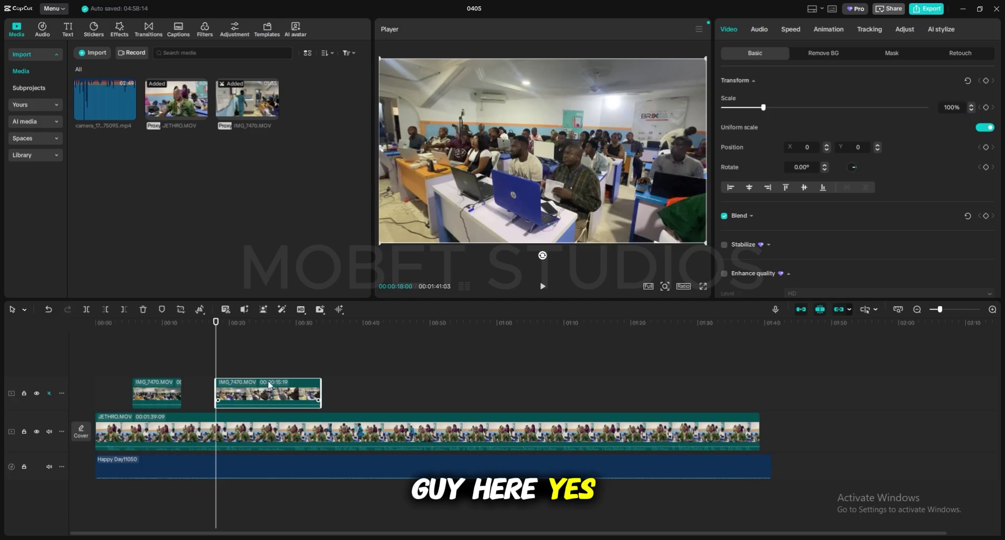
drag(319, 388, 290, 390)
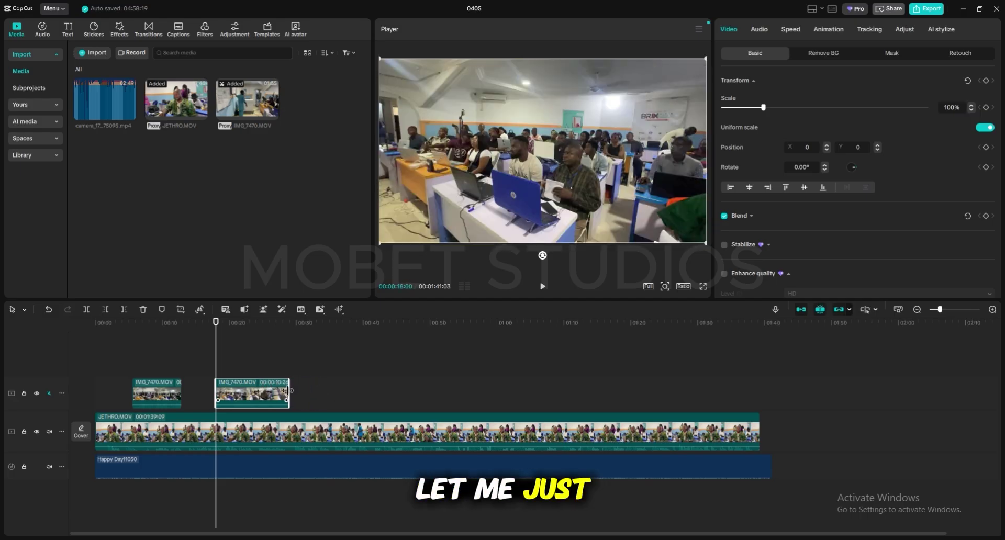
Play through the second B-roll clip to review it against the speech, and cut off its end after 00:00:26:11.
click(189, 374)
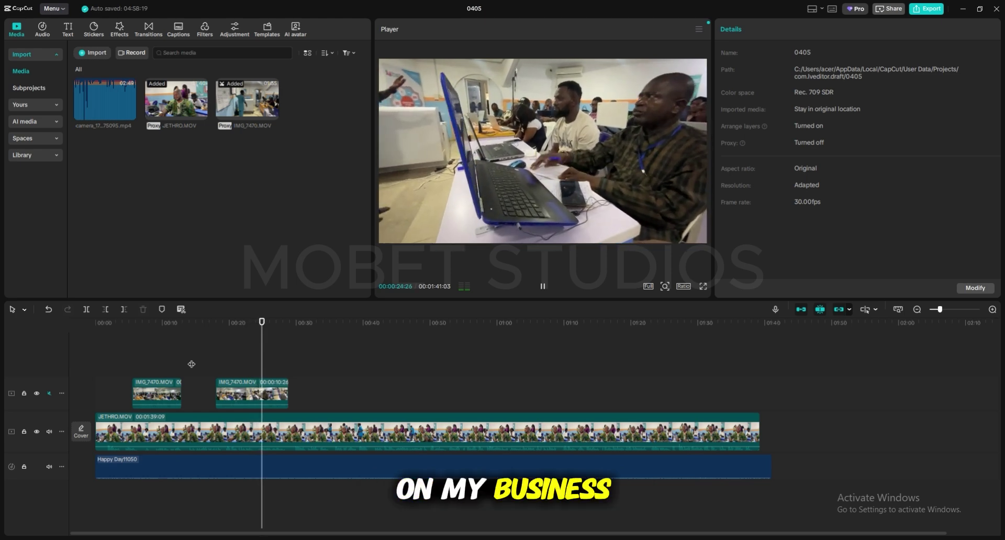
key(space)
key(space)
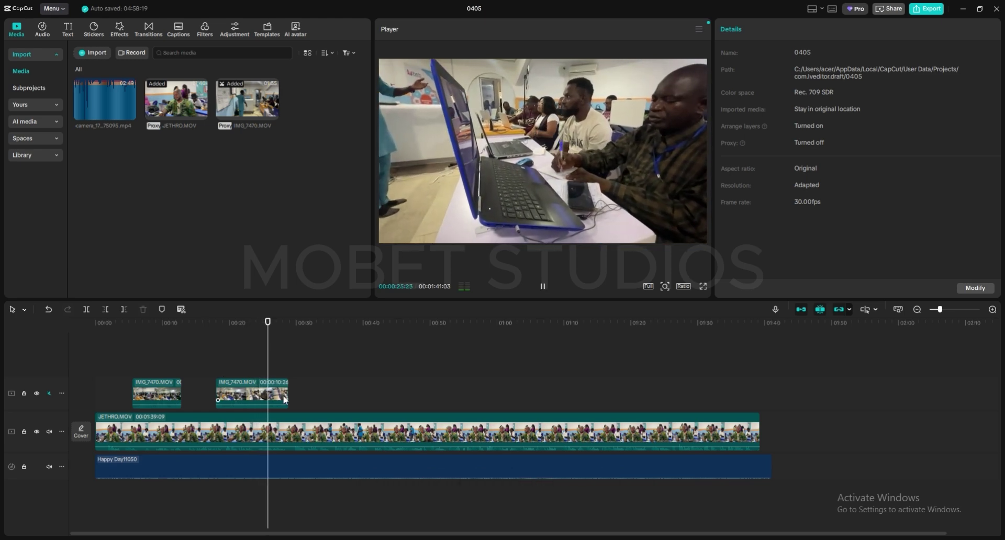
key(space)
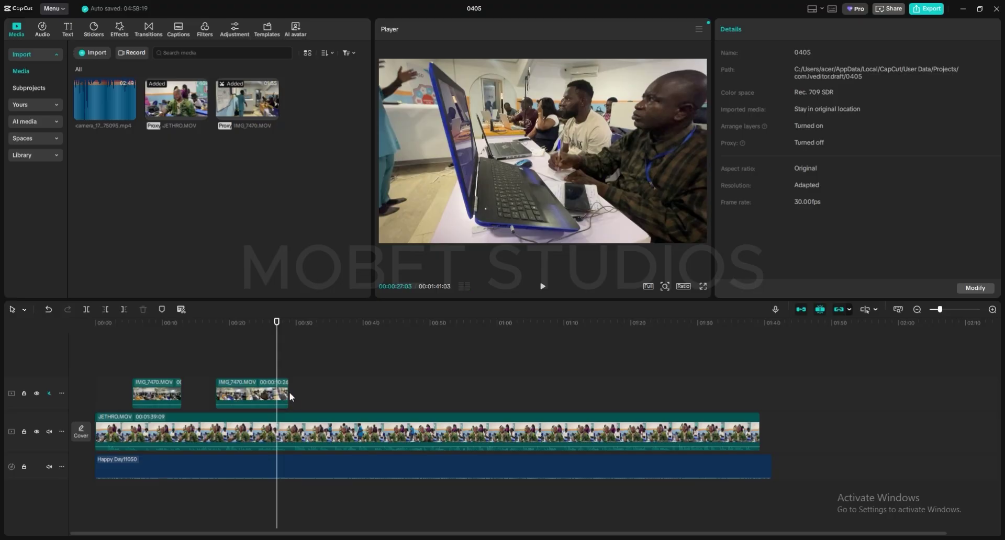
click(287, 399)
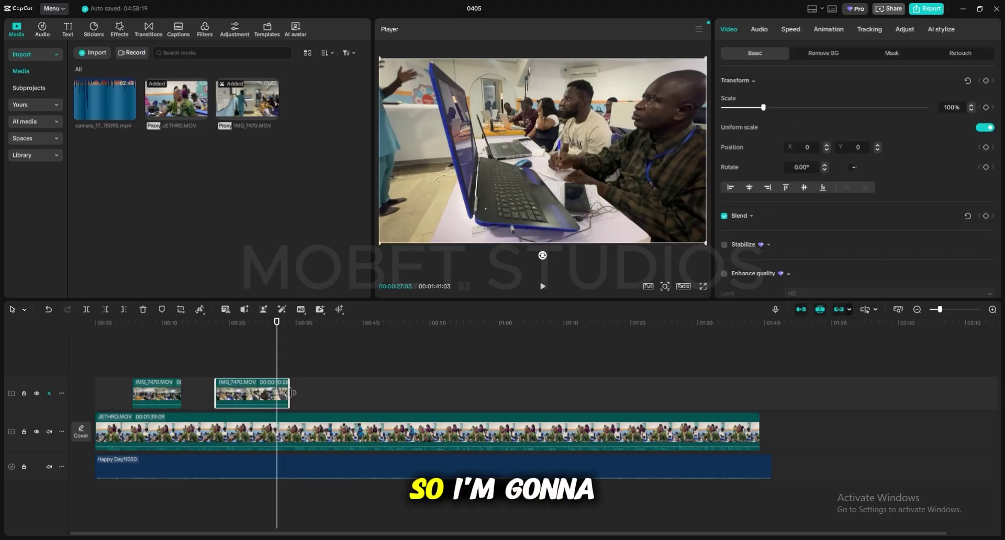
click(272, 373)
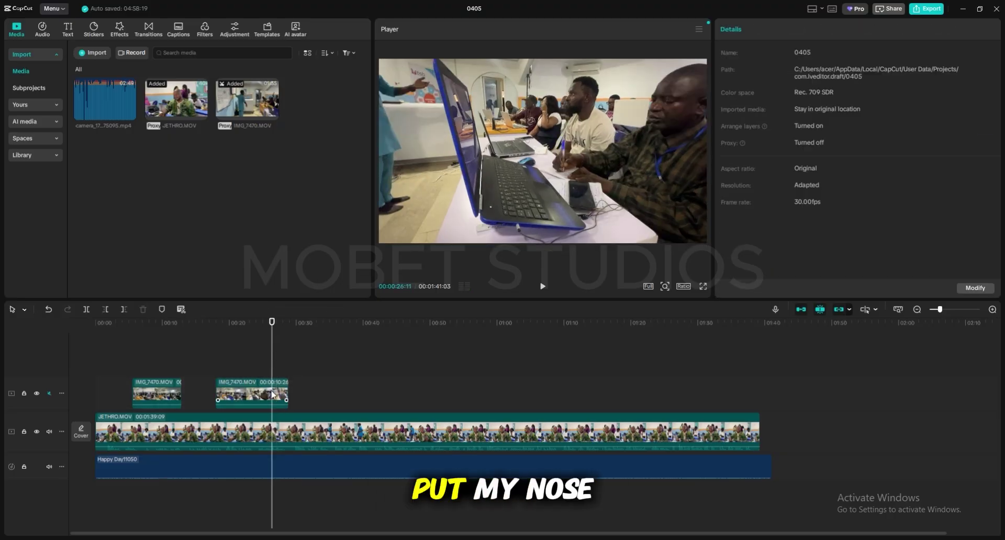
click(125, 310)
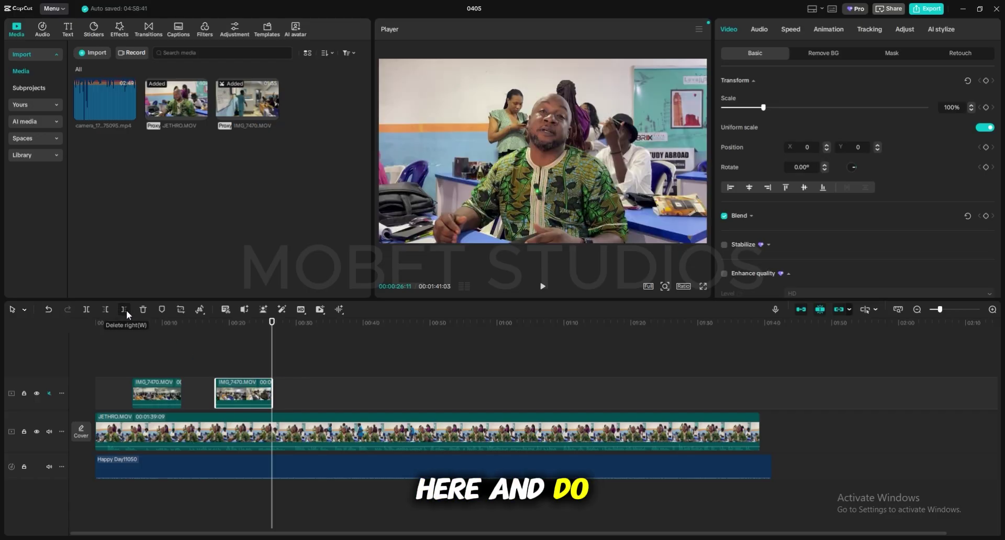
Add five more short IMG_7470.MOV B-roll clips at intervals from about 00:00:30 to 00:01:27, leaving gaps for the speaker, and review the opening clips.
click(225, 355)
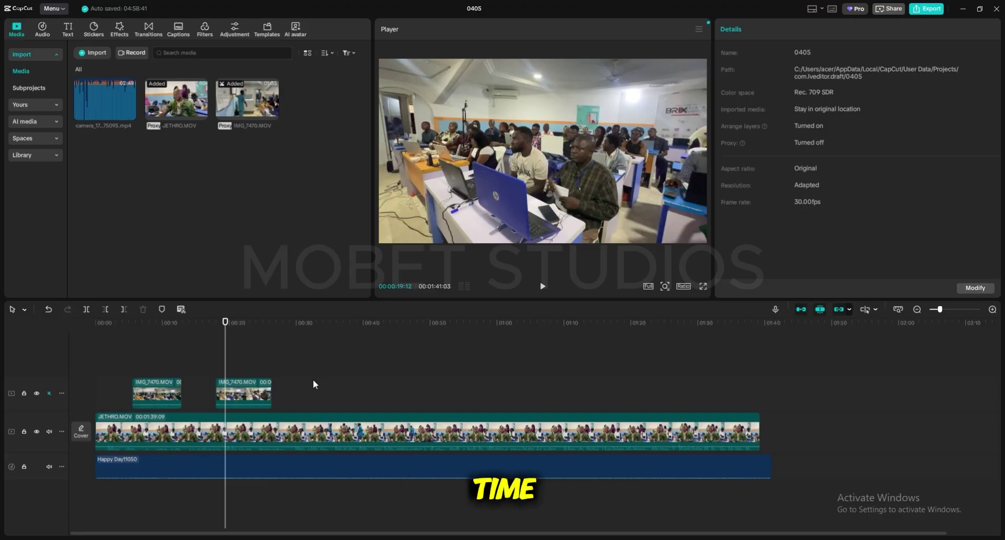
click(207, 370)
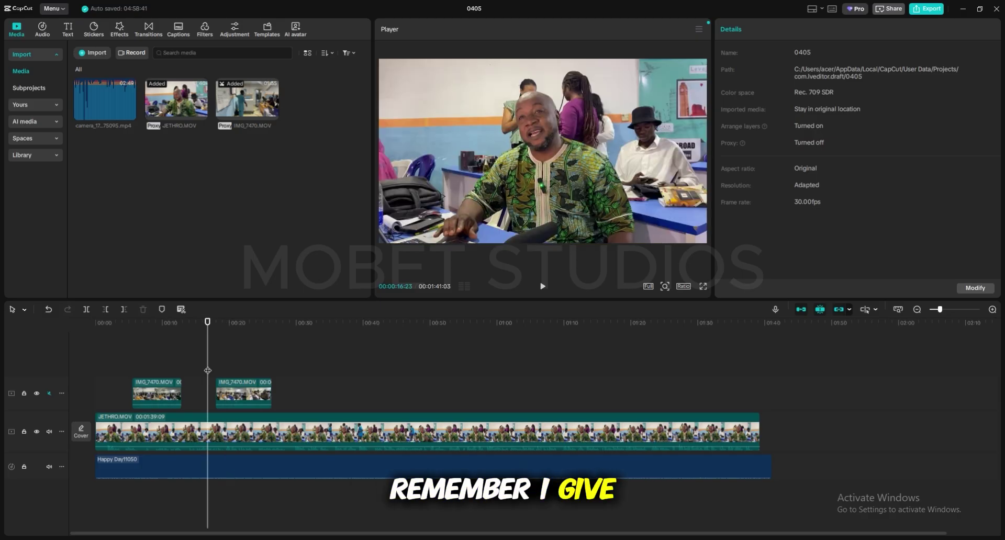
click(237, 383)
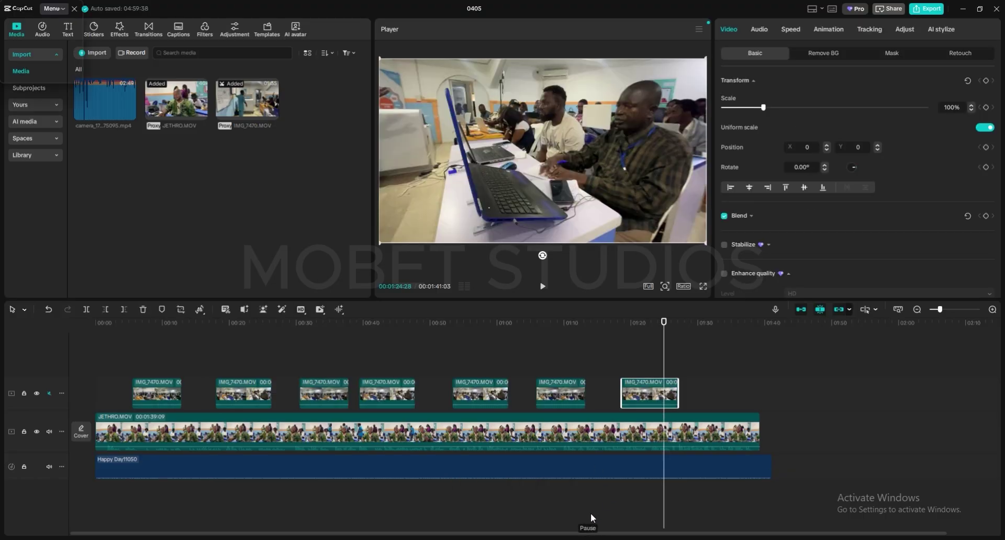
click(222, 353)
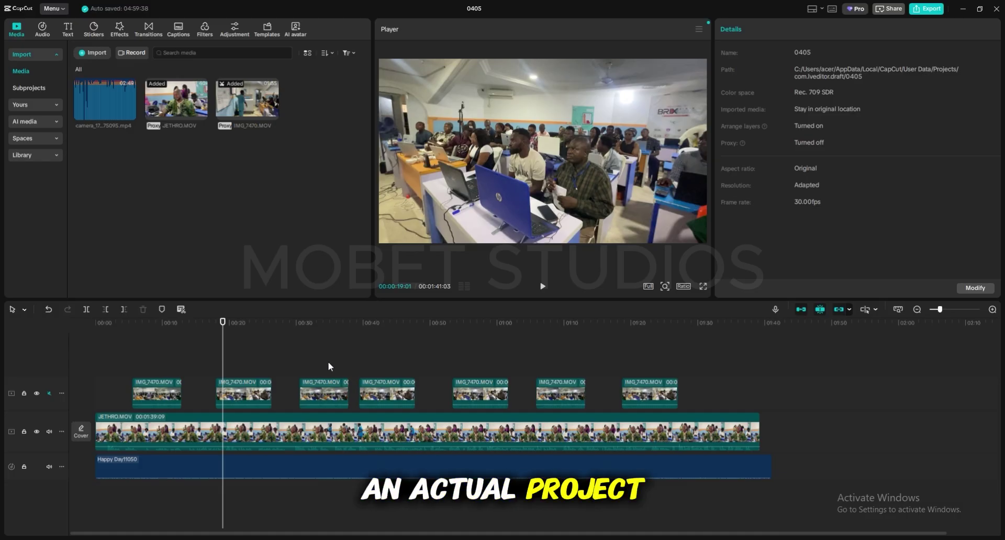
drag(212, 360, 202, 365)
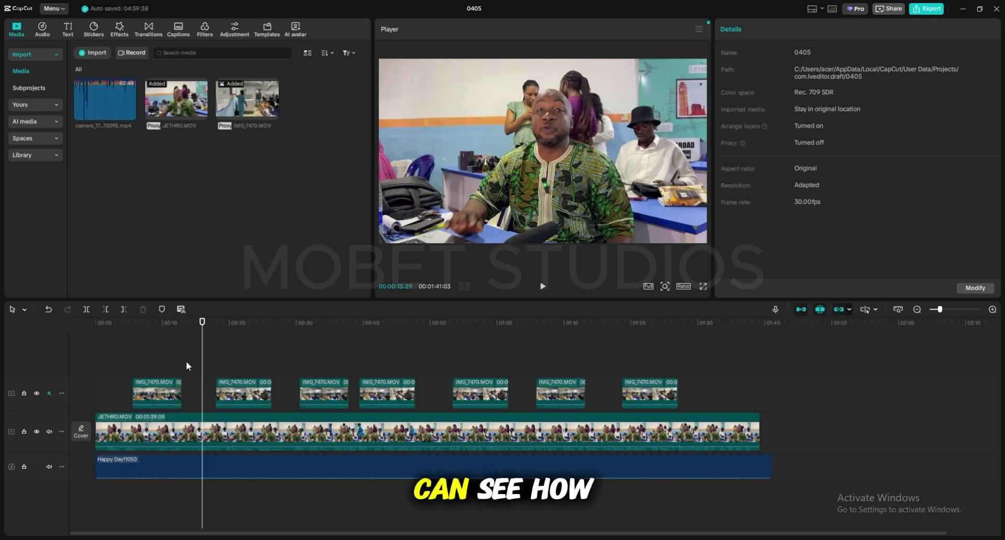
Scrub through the B-roll clips from about 00:00:16 to 00:00:32 to check their short lengths, and return to the first clip.
mouse_move(200, 366)
mouse_down()
mouse_move(133, 363)
mouse_move(208, 371)
mouse_up()
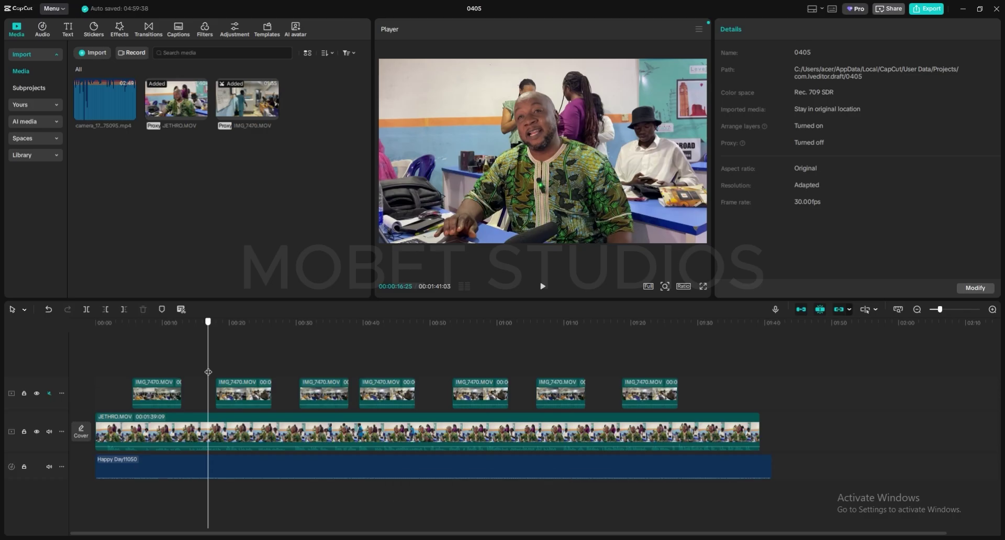
click(240, 375)
drag(245, 375, 241, 378)
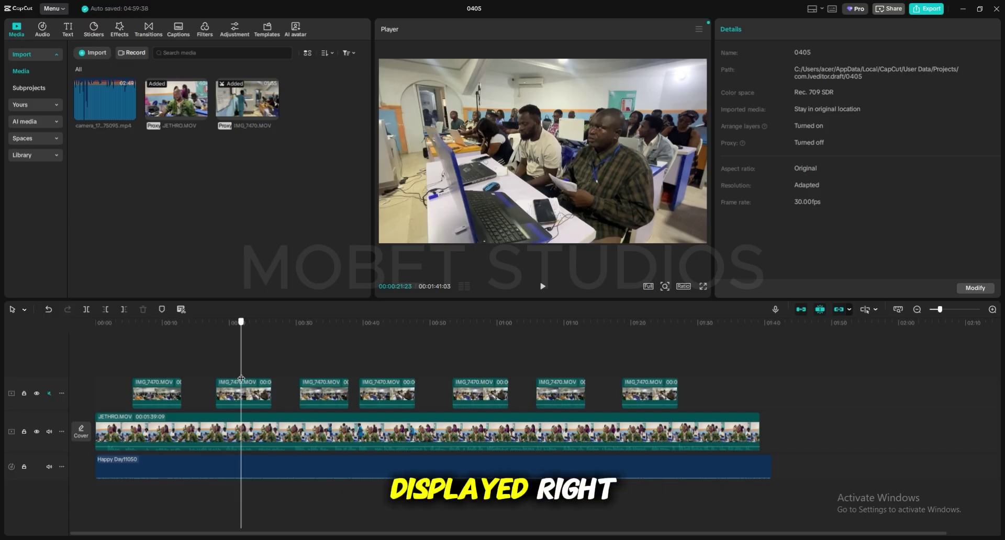
drag(275, 376, 311, 377)
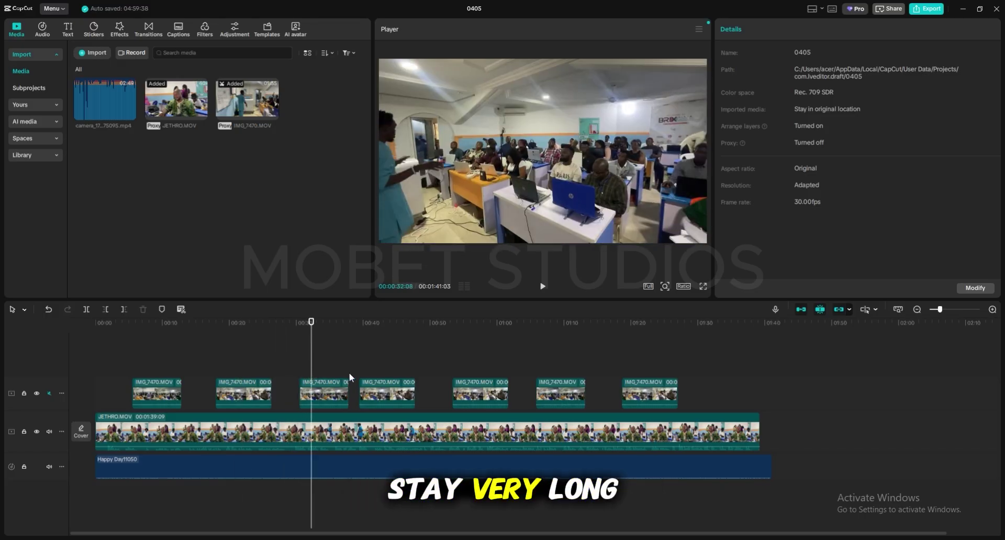
click(338, 384)
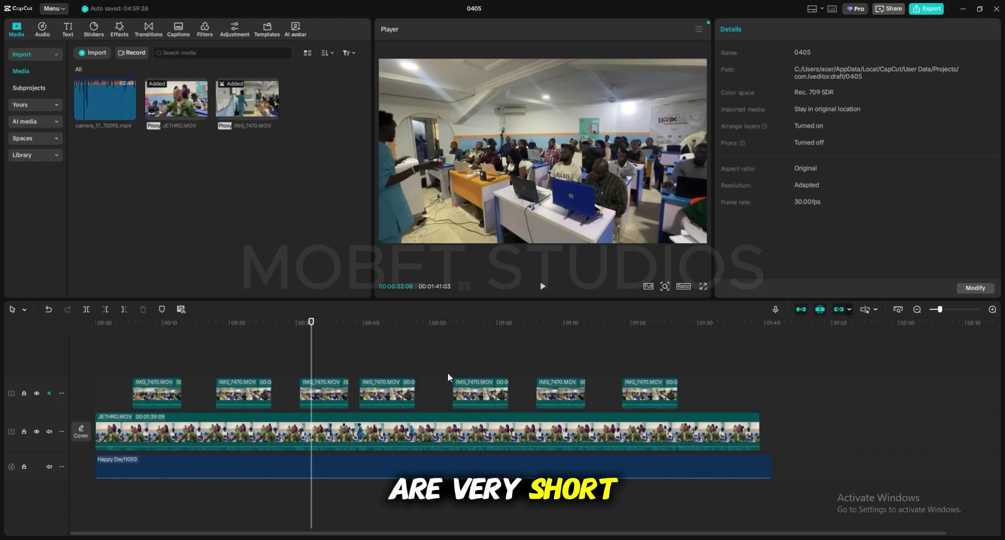
click(480, 384)
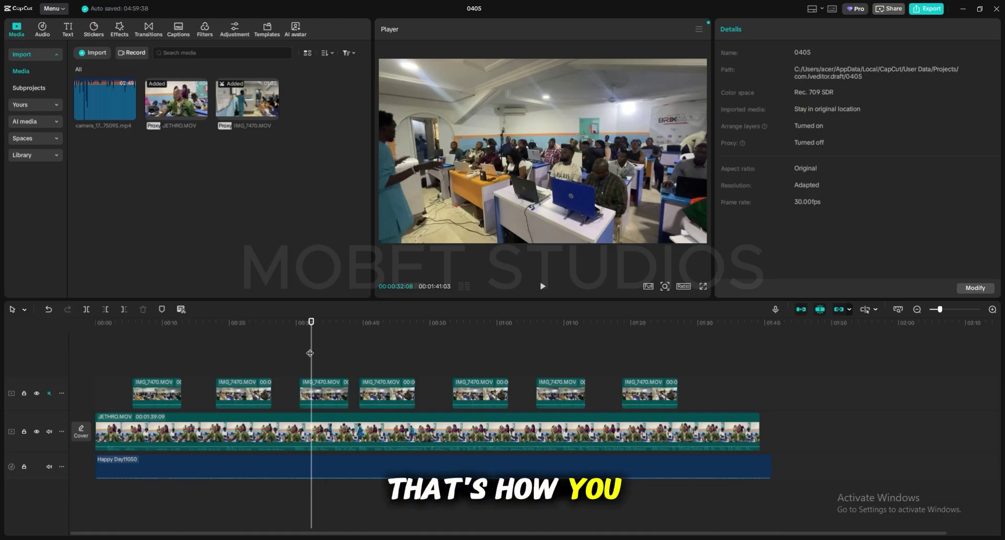
drag(310, 353, 83, 359)
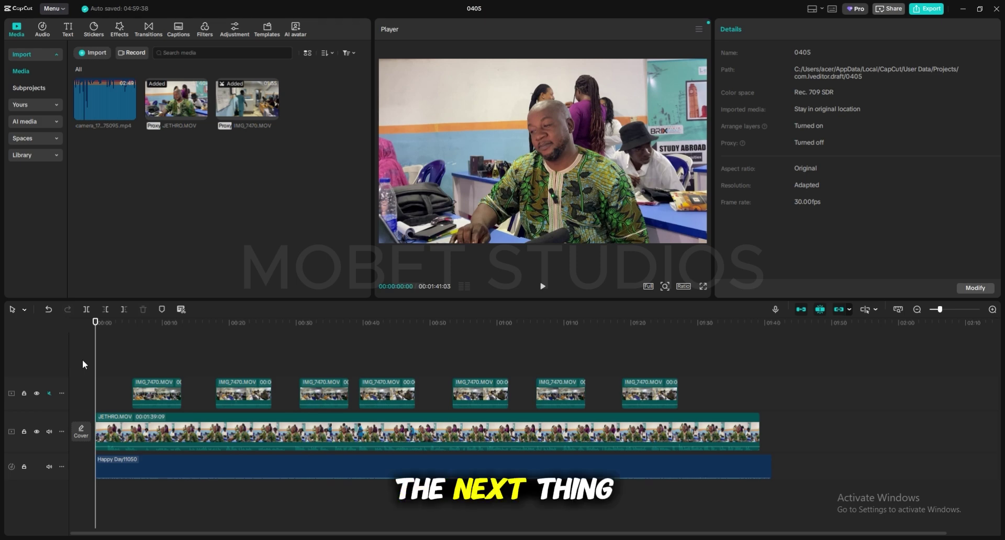
click(153, 356)
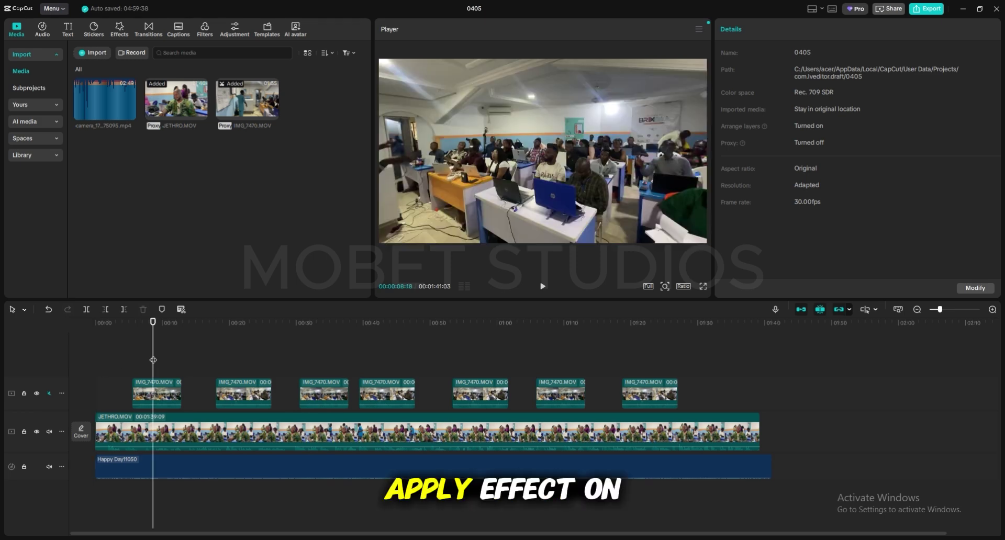
Move the fourth IMG_7470.MOV clip earlier so it starts directly where the third one ends.
click(244, 393)
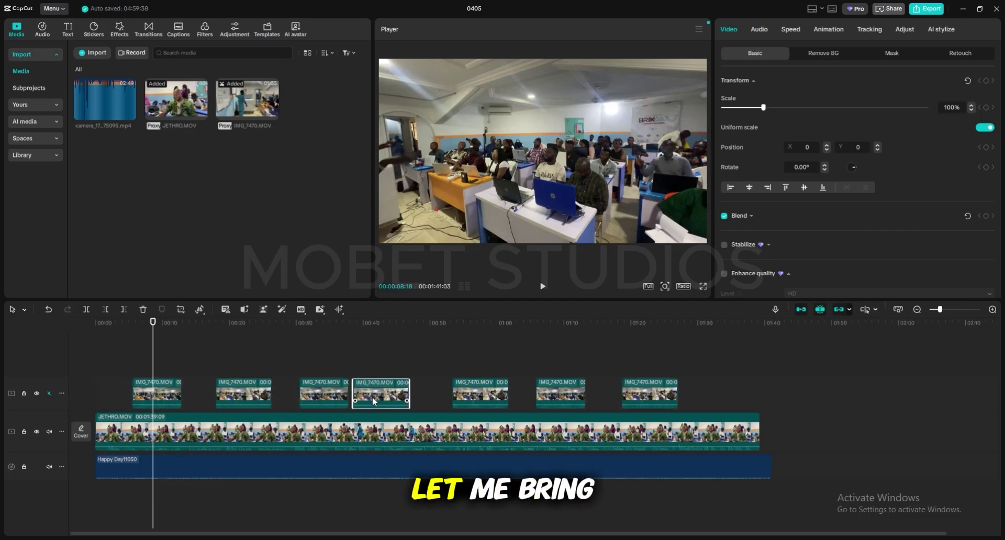
drag(372, 396, 371, 396)
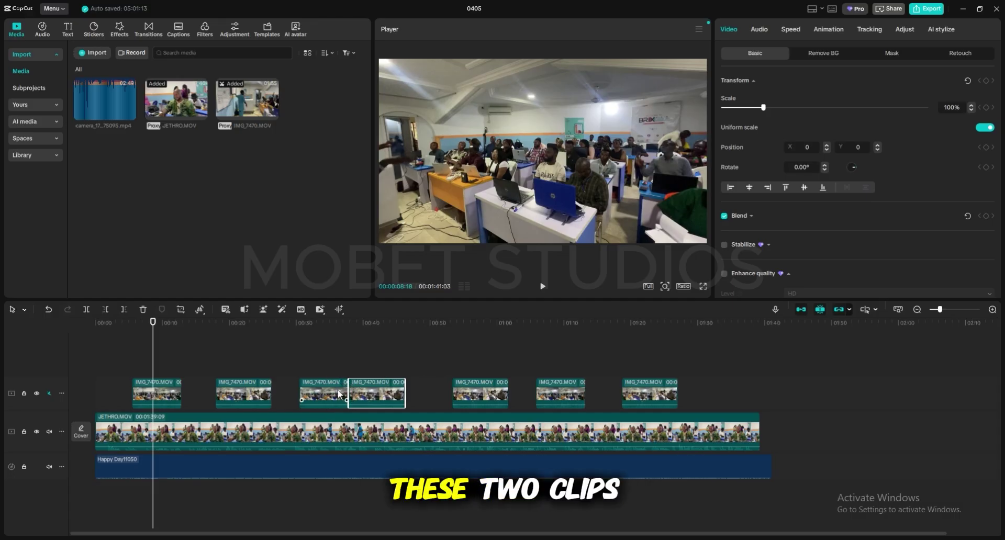
click(357, 369)
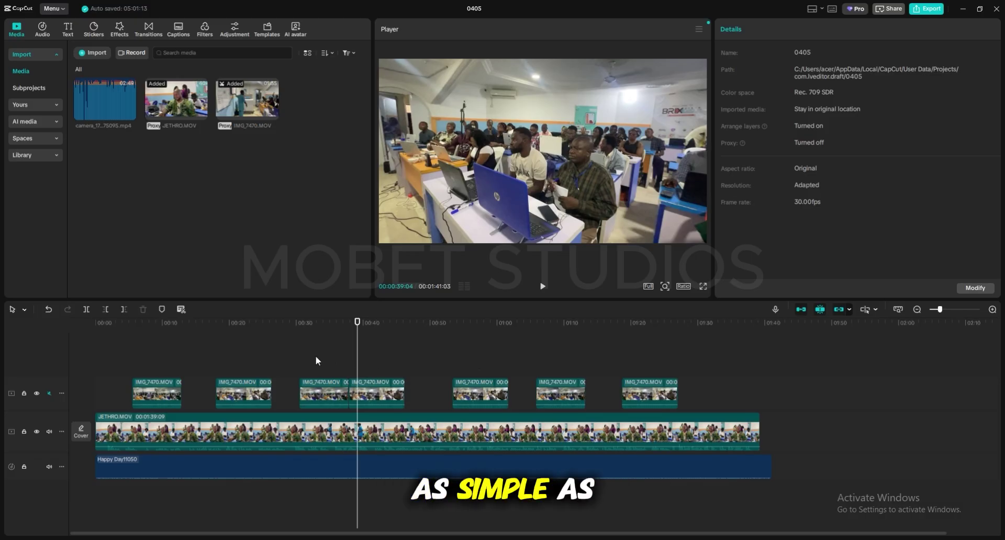
Mute the Happy Day music track and play the video from 00:00:04:00 past the first B-roll clip to 00:00:13:08.
drag(357, 356, 197, 358)
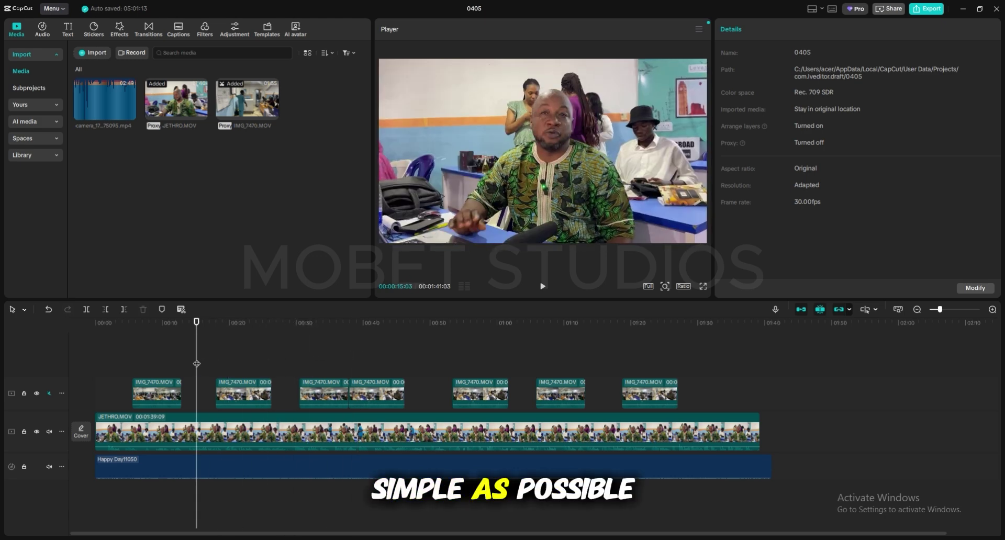
click(121, 350)
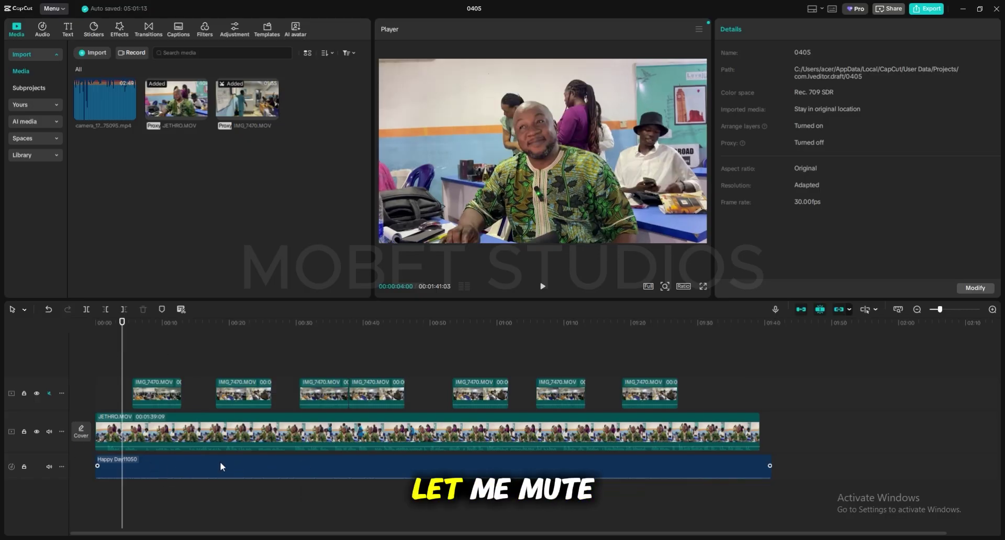
click(49, 467)
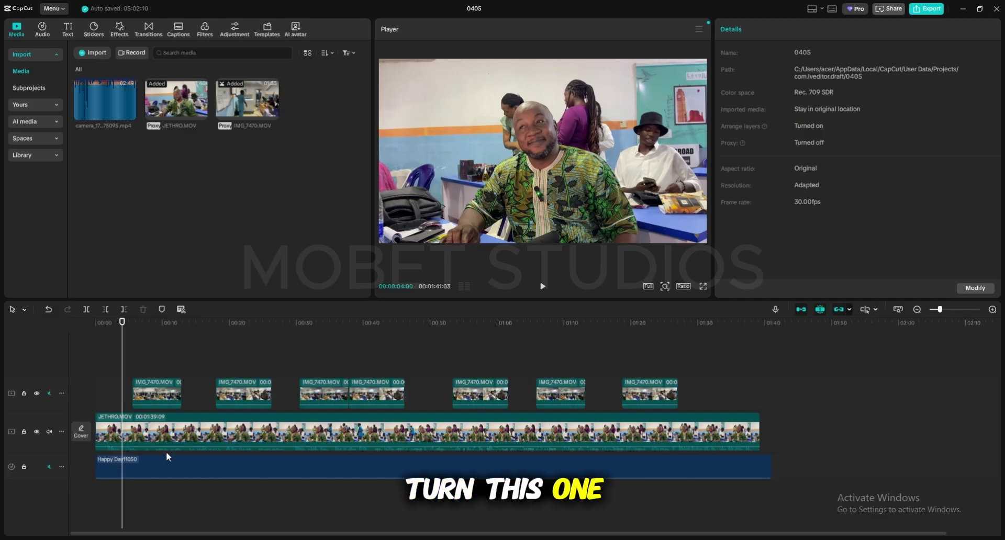
key(space)
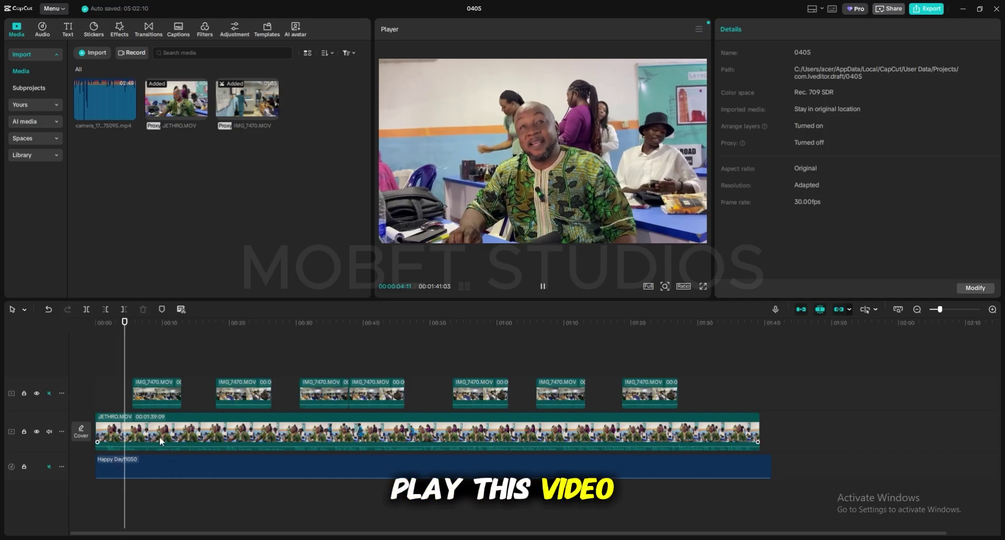
click(152, 395)
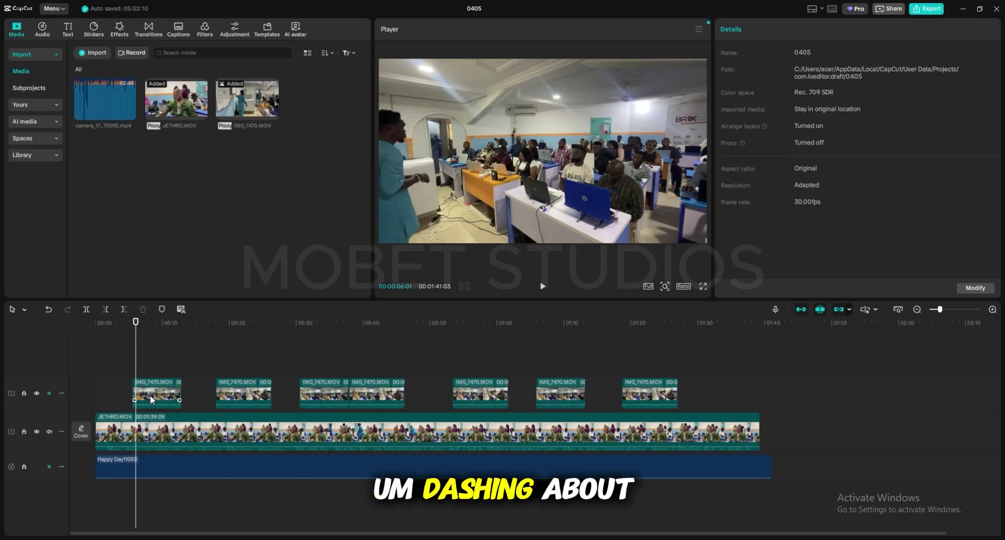
key(space)
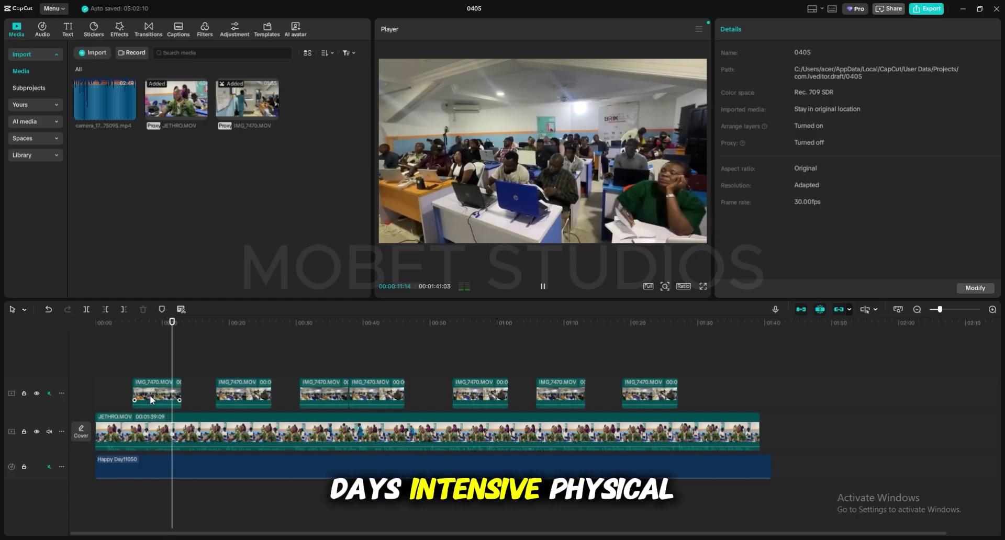
key(space)
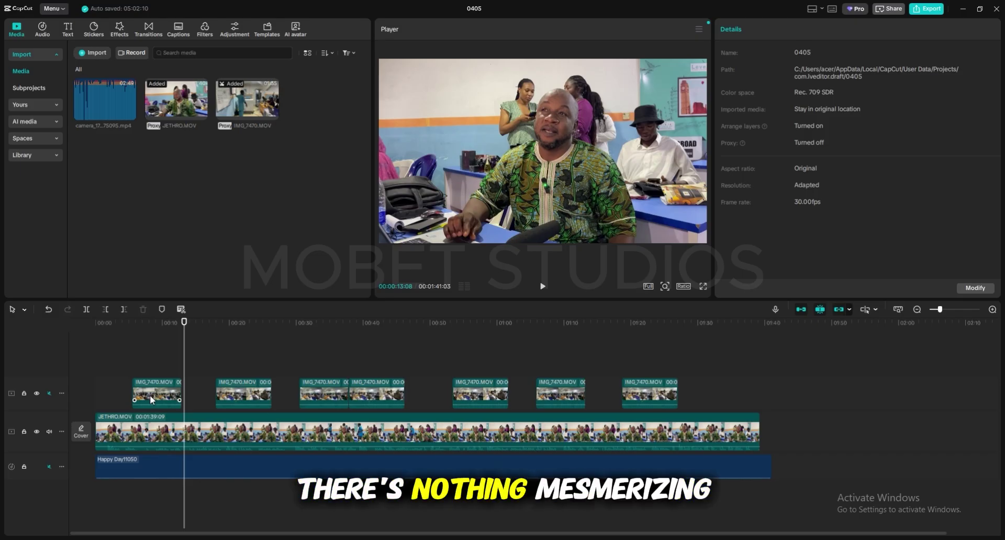
Examine the In, Out and Combo animations available for the first IMG_7470.MOV clip.
click(155, 350)
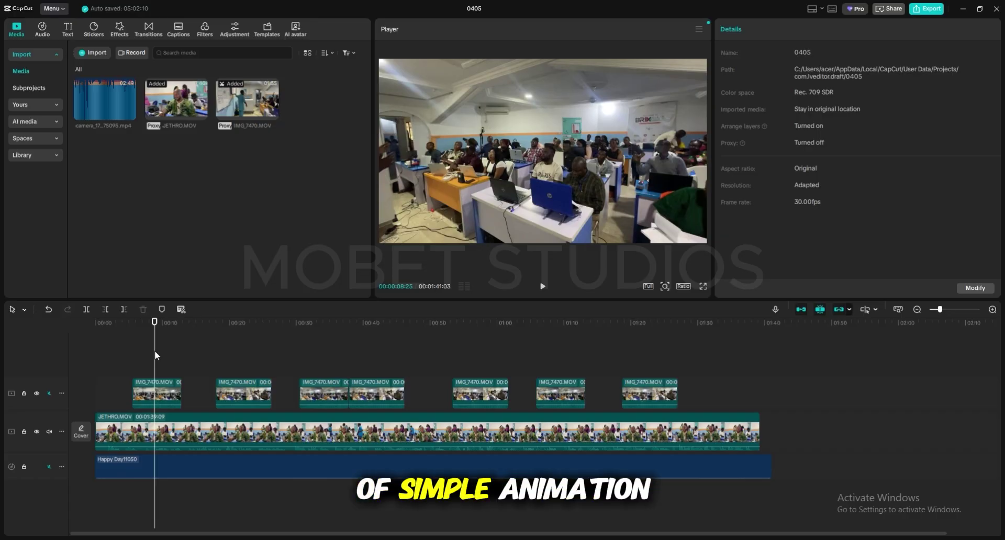
click(162, 385)
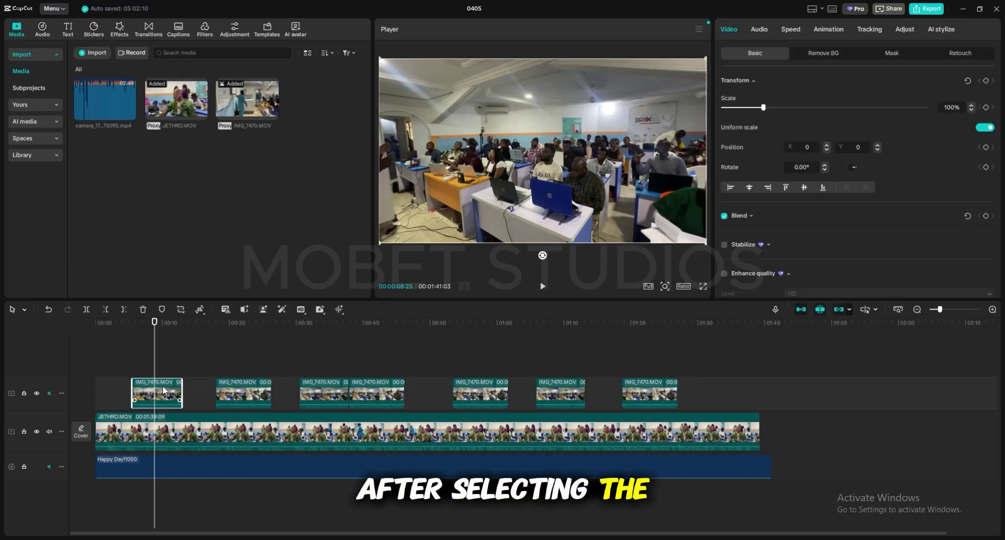
click(840, 31)
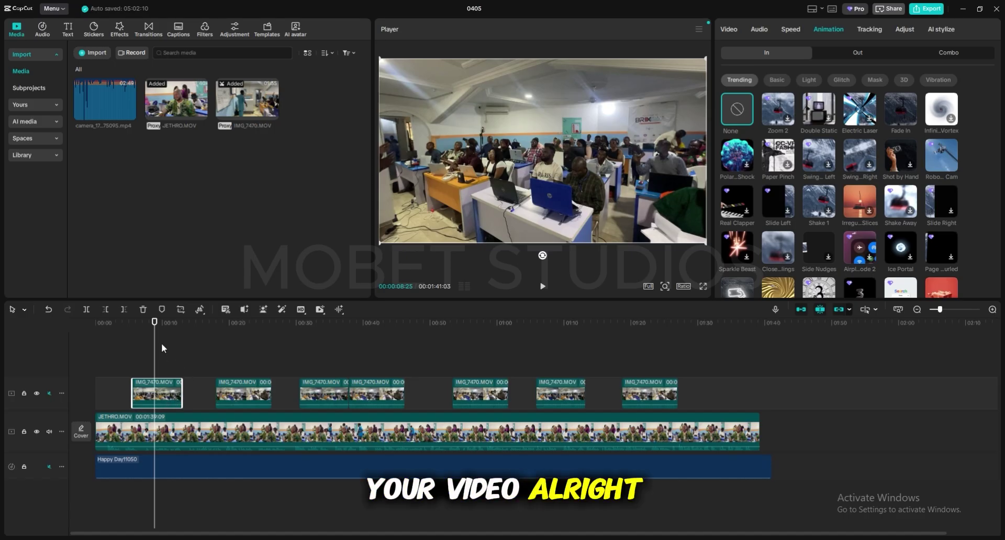
drag(155, 346, 177, 345)
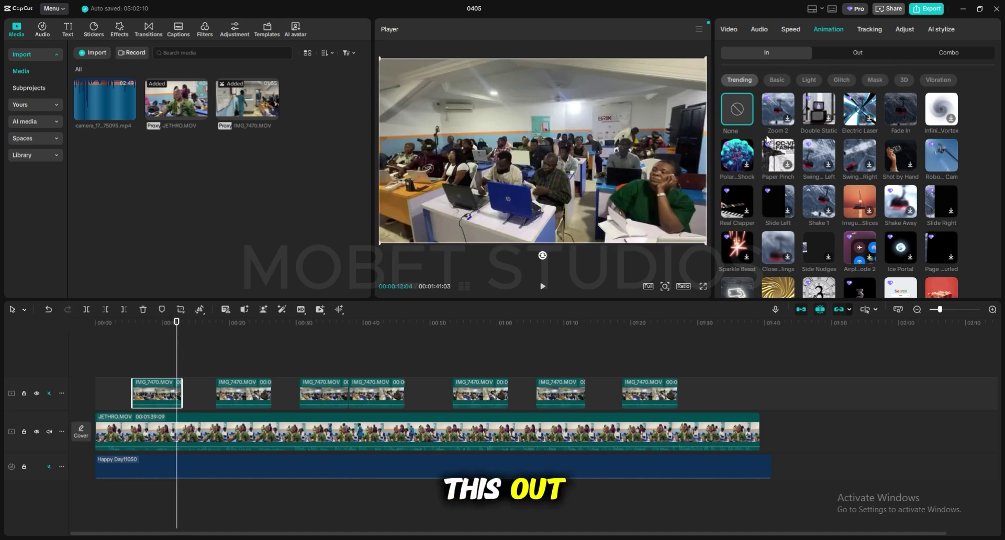
click(870, 59)
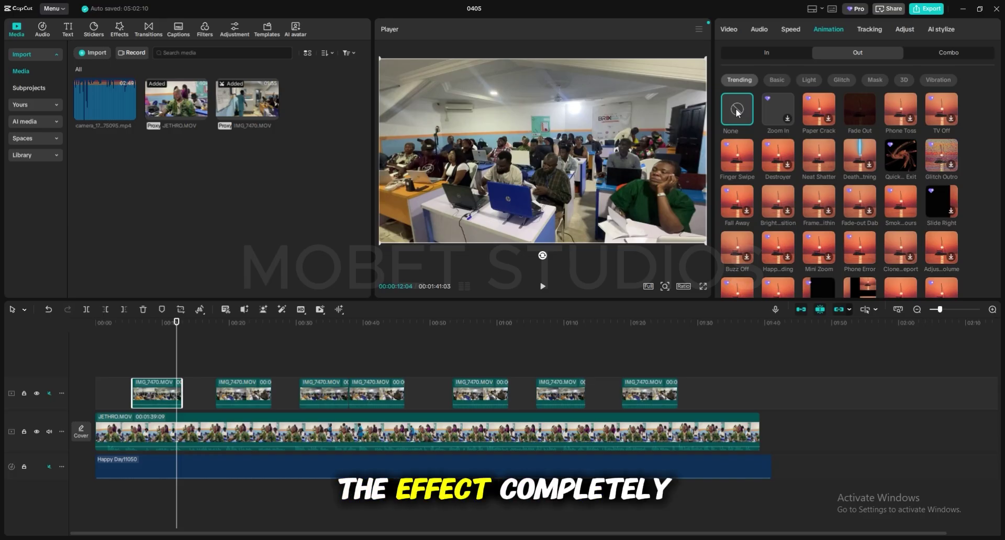
click(943, 53)
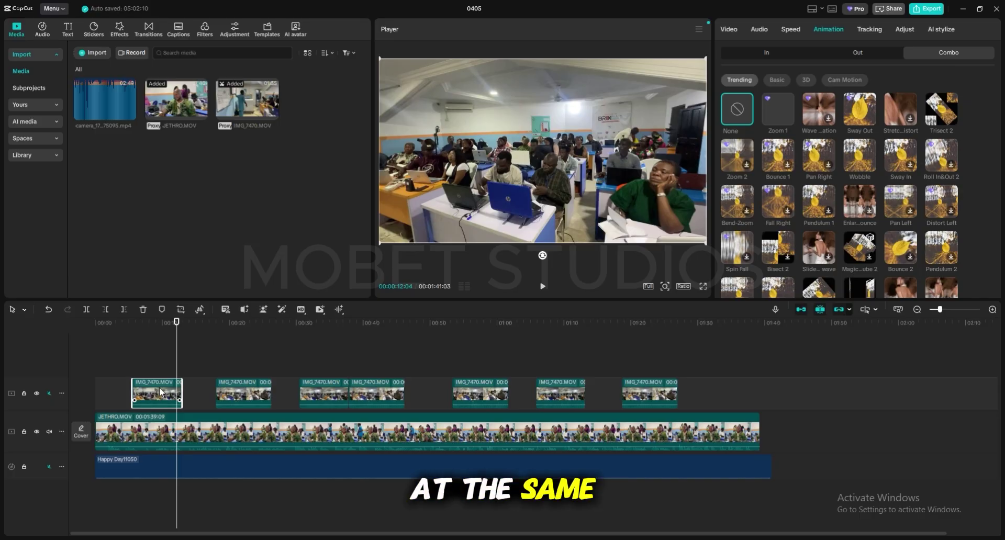
Apply the Zoom 2 entrance animation to the first IMG_7470.MOV clip with a duration of 1.0 s.
click(146, 370)
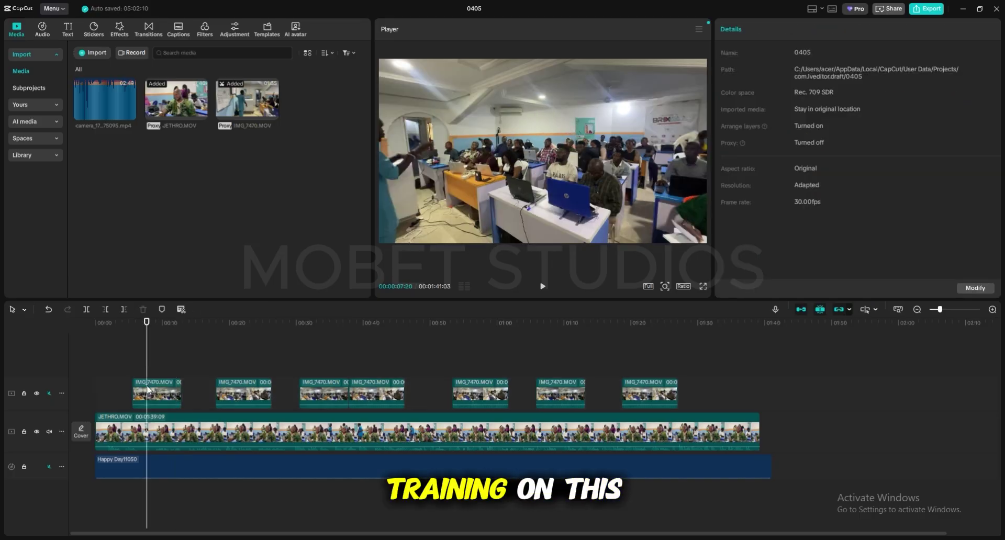
click(149, 388)
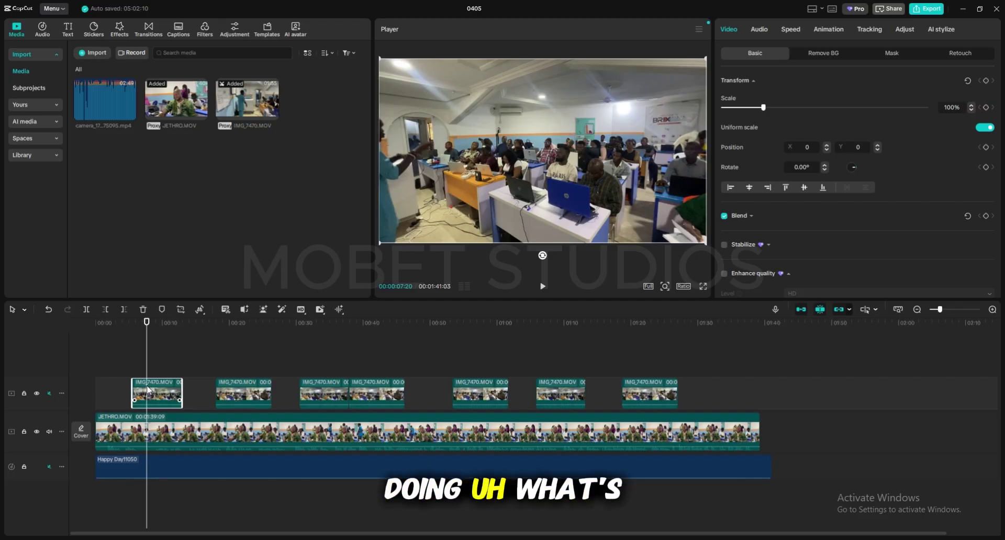
click(828, 30)
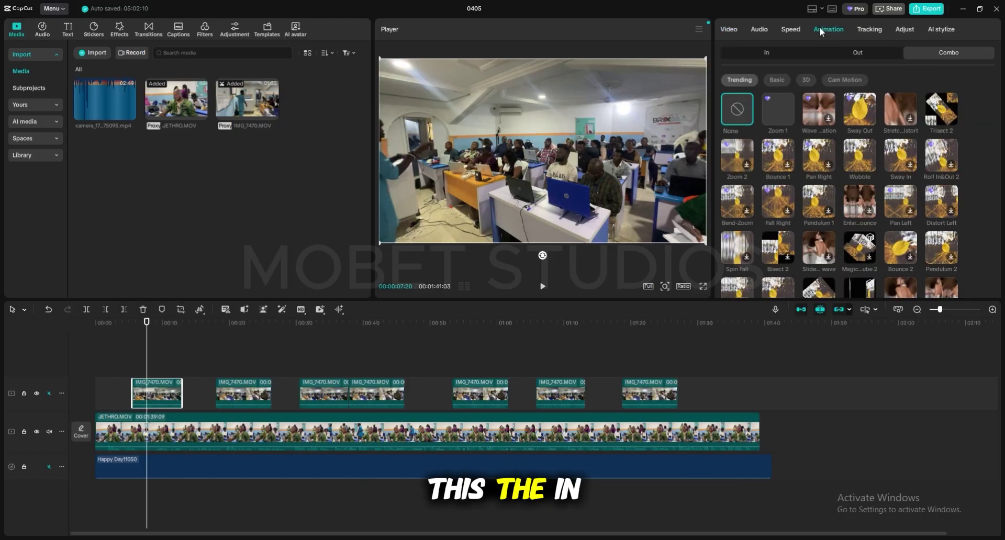
click(757, 54)
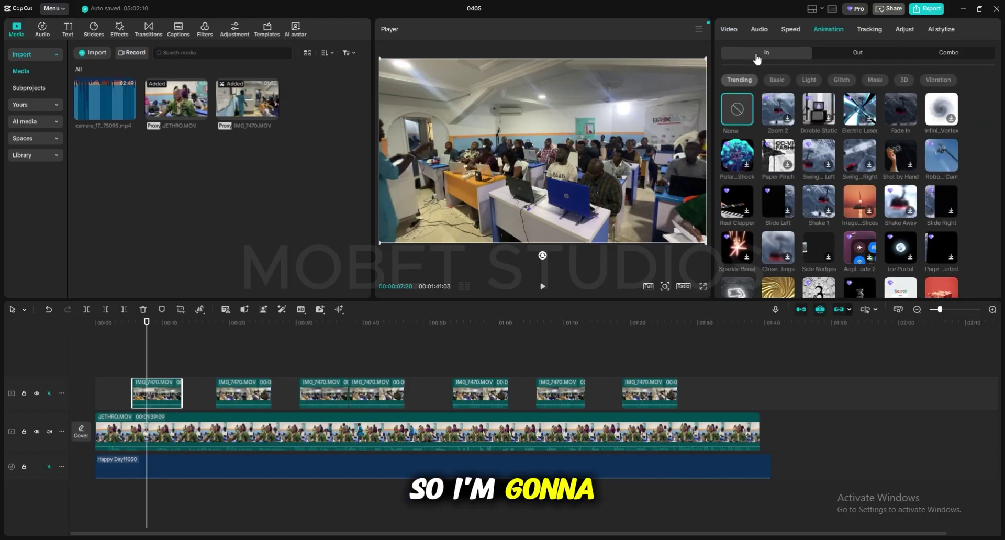
click(781, 108)
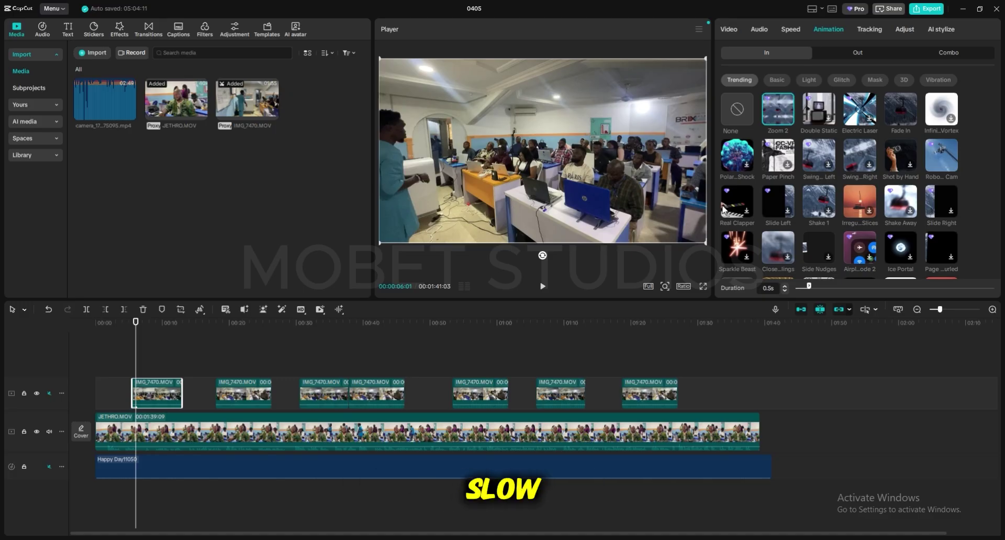
click(828, 288)
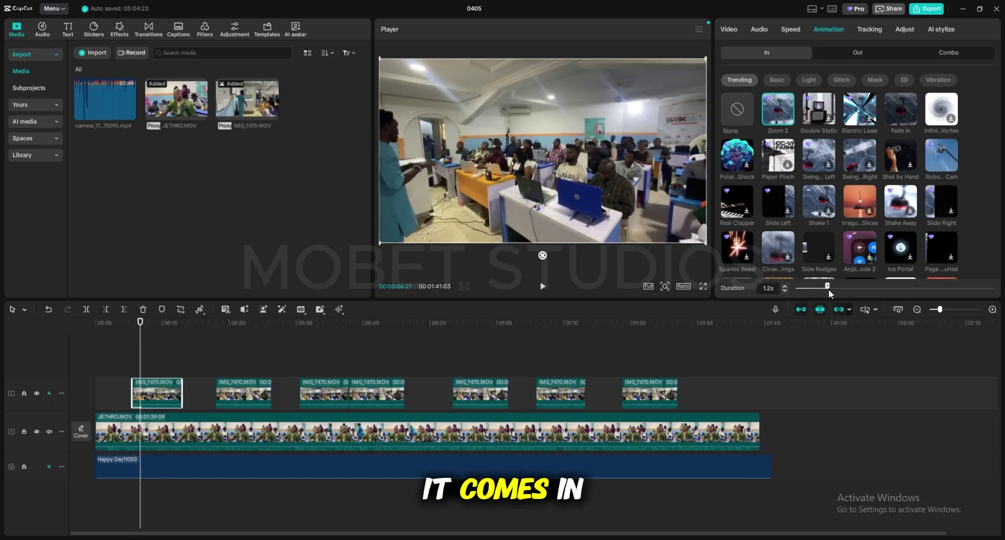
drag(829, 290, 804, 288)
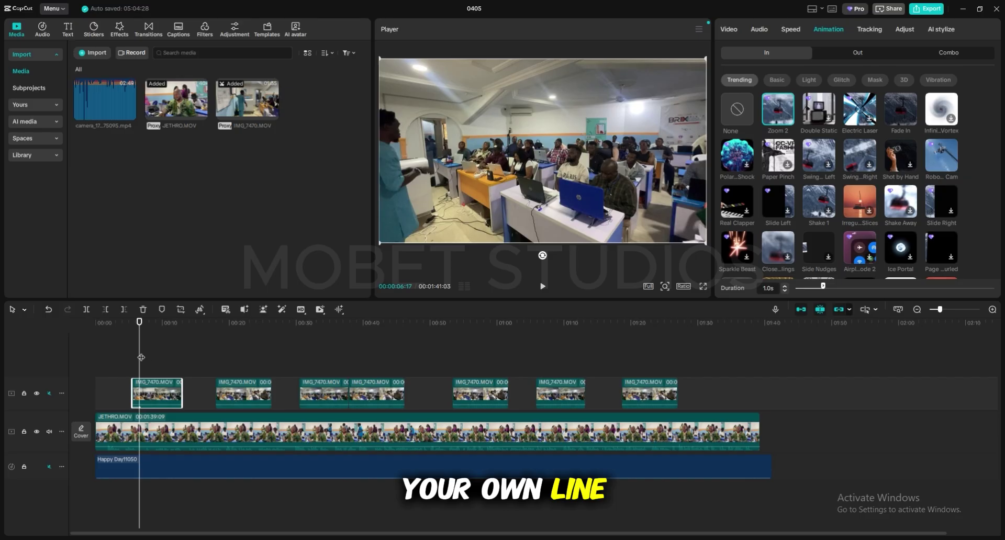
Apply the Phone Toss exit animation to the first IMG_7470.MOV clip.
drag(139, 359, 176, 364)
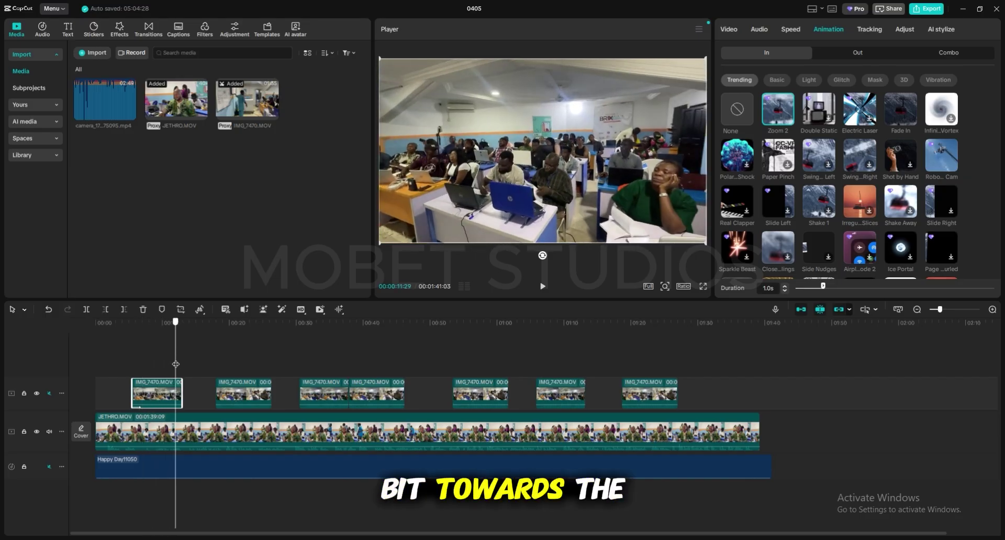
click(851, 53)
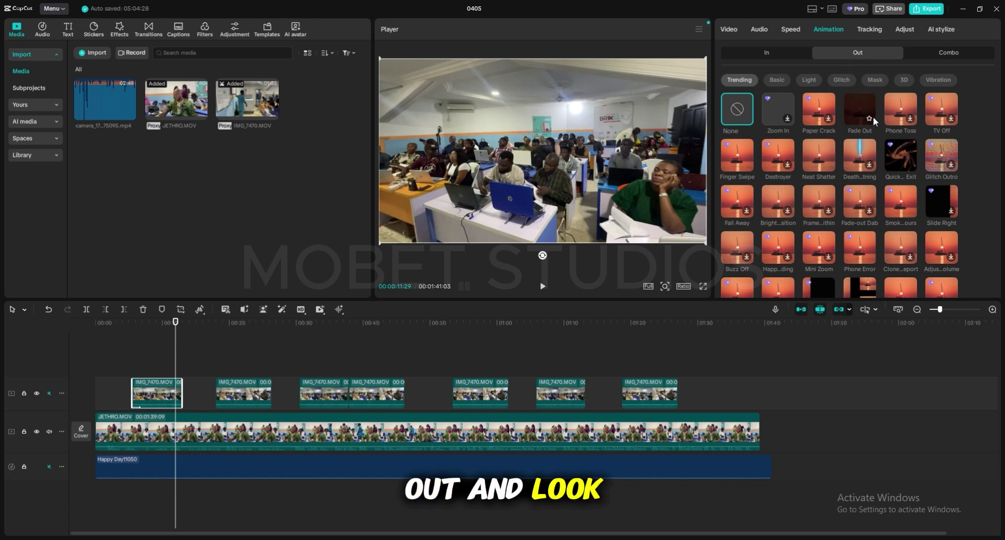
click(901, 111)
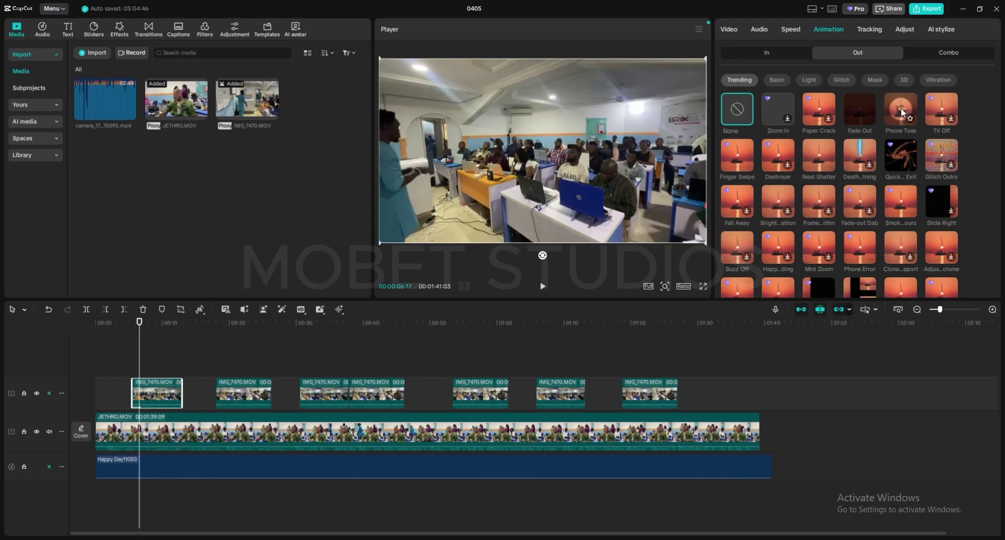
drag(139, 358, 167, 362)
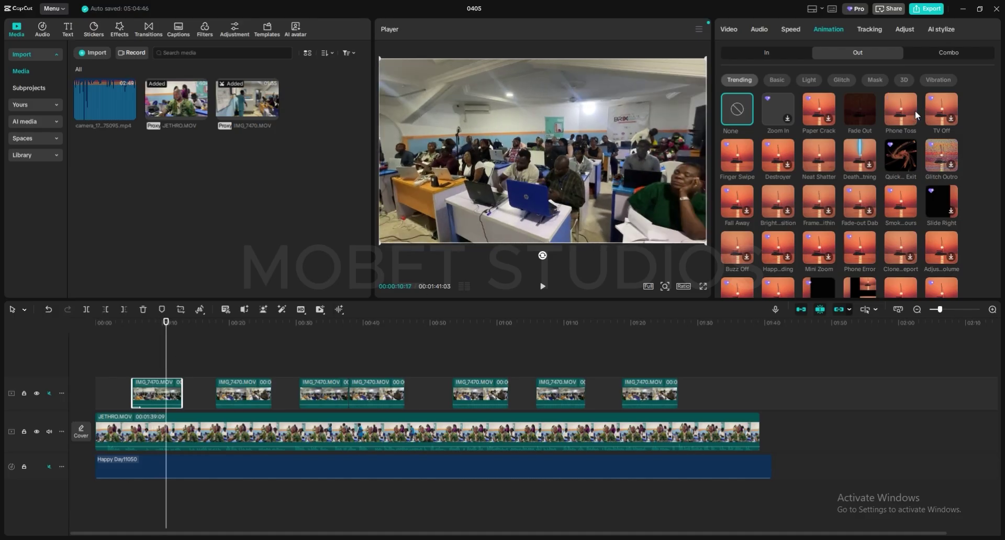
click(898, 108)
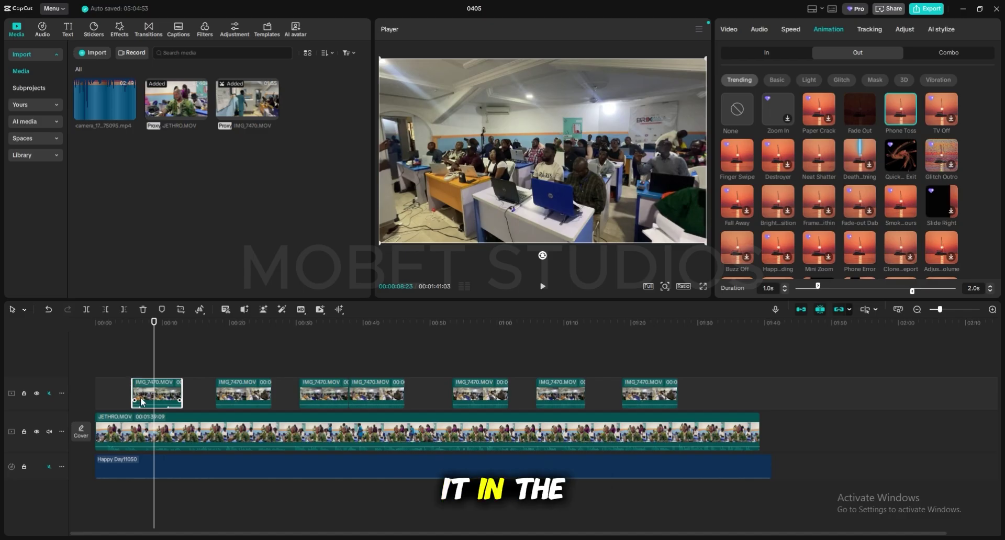
Play the video from 00:00:04:02 past the first IMG_7470.MOV clip to check its Zoom 2 entrance and Phone Toss exit animations.
click(146, 357)
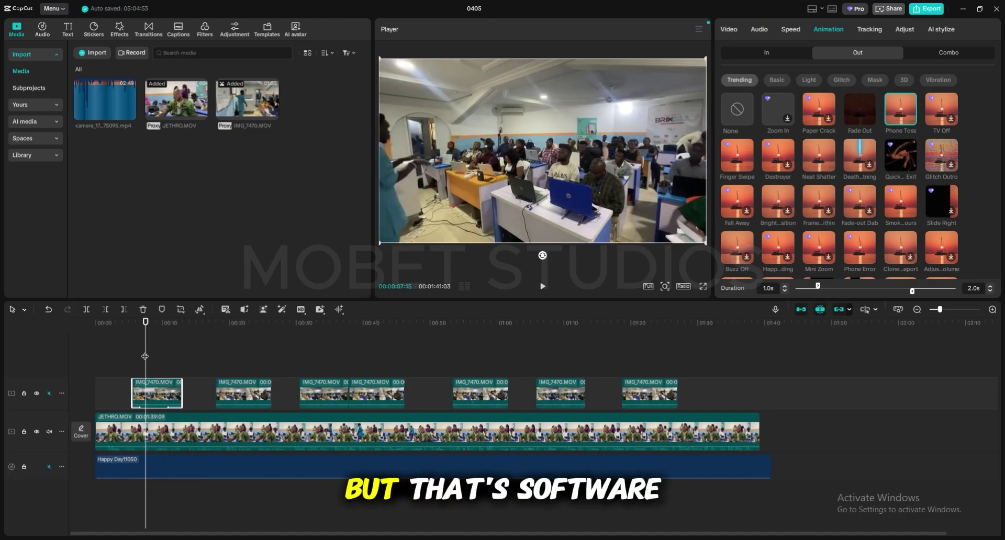
click(766, 53)
click(772, 118)
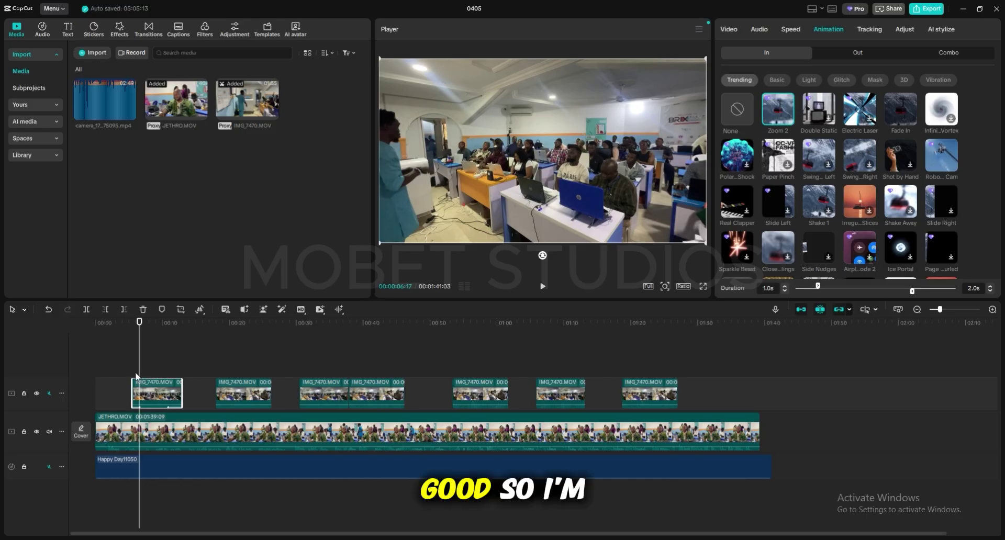
drag(138, 361, 123, 360)
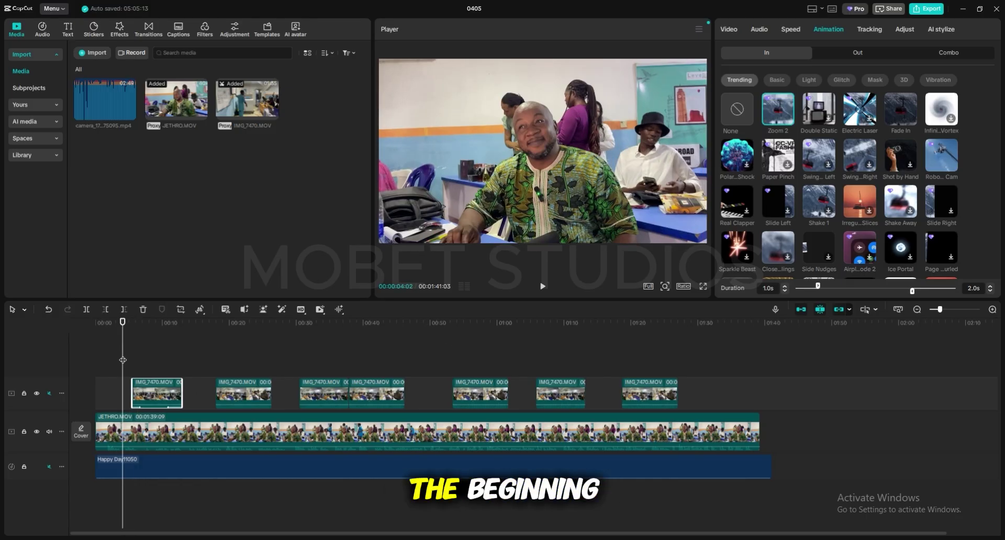
key(space)
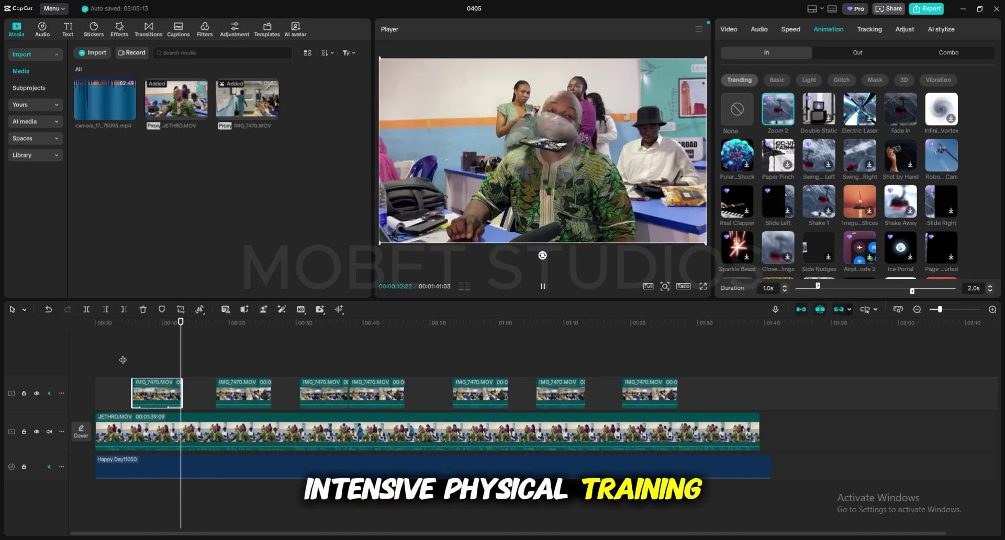
key(space)
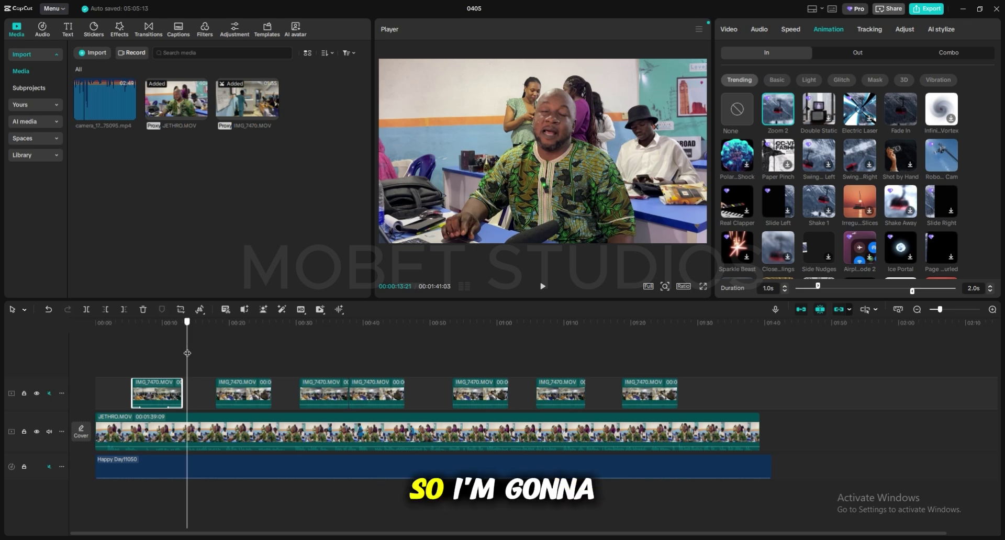
Apply the Zoom 2 entrance animation to the second IMG_7470.MOV clip with a duration of 1.1 s.
drag(192, 357, 276, 371)
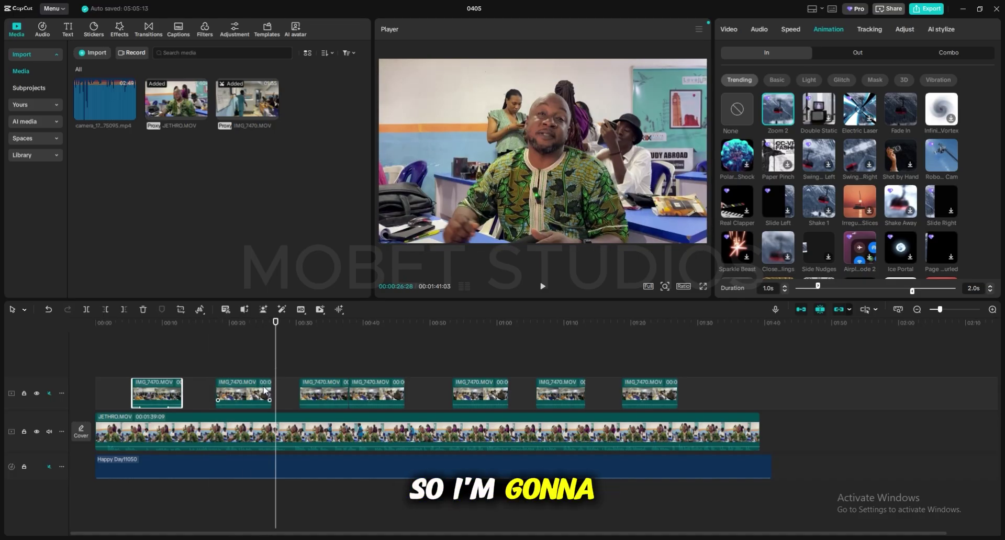
click(243, 355)
click(249, 390)
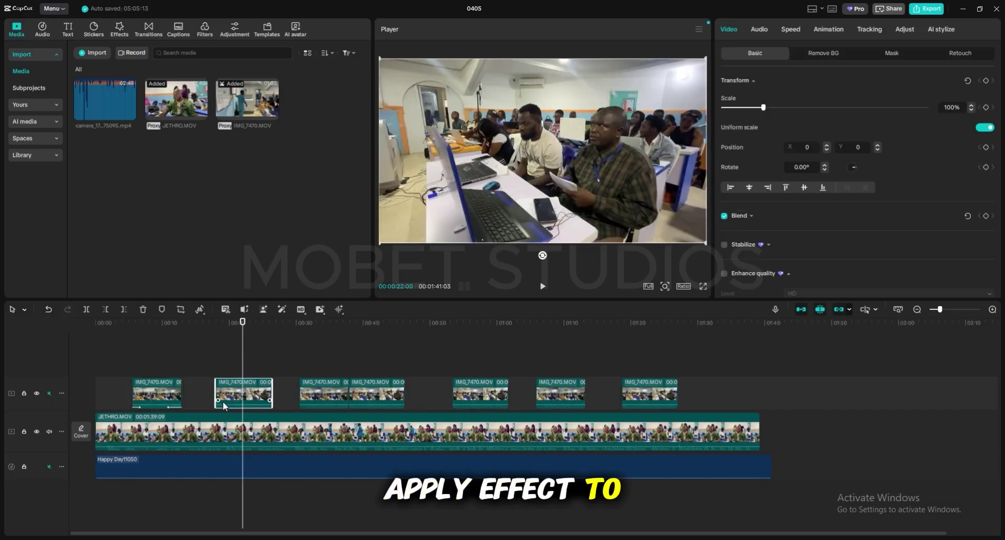
click(822, 27)
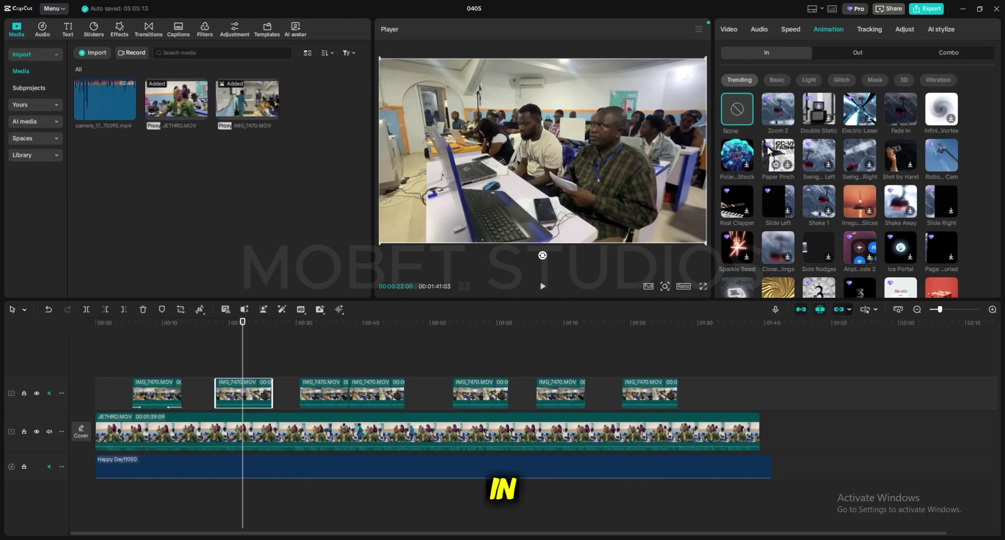
click(785, 114)
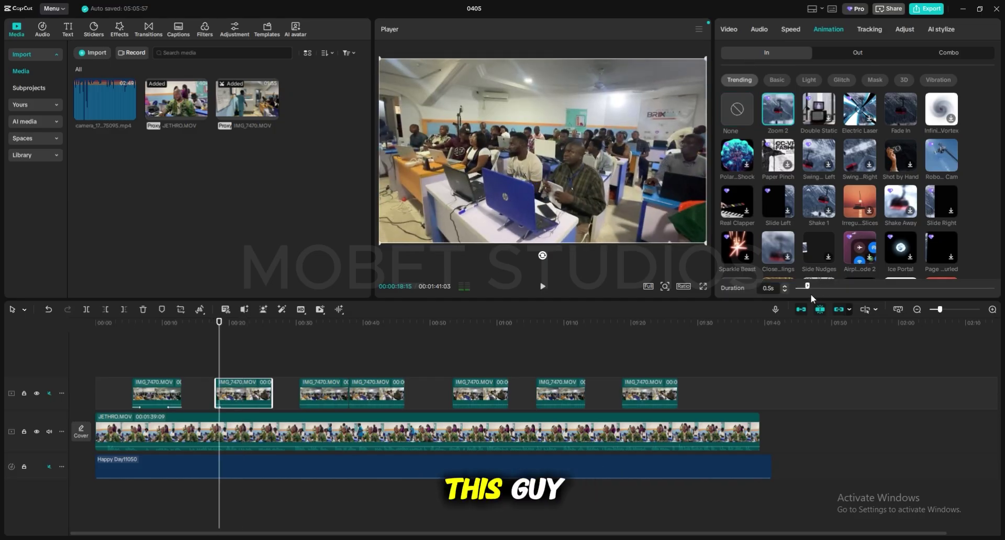
drag(817, 291, 820, 288)
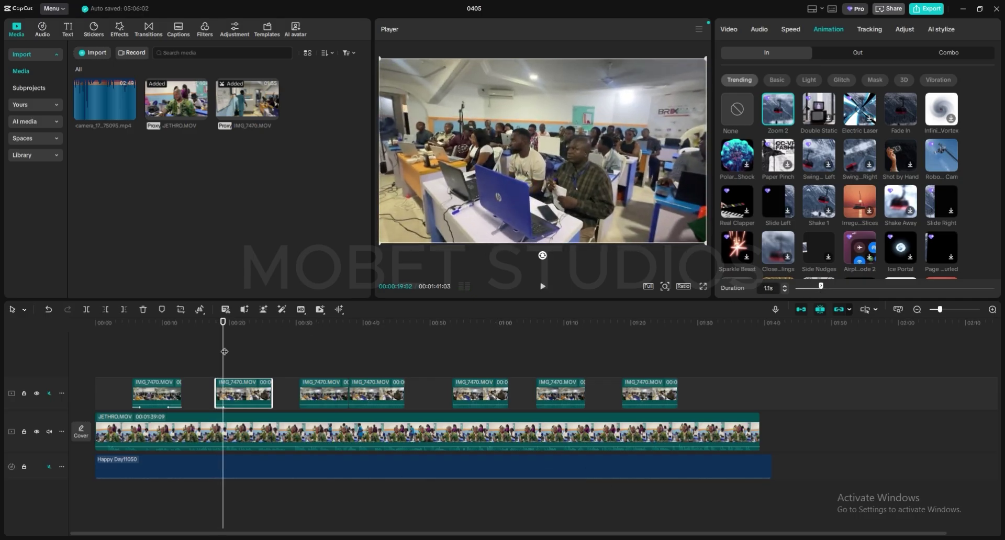
Apply the Fade-out Dab exit animation to the second IMG_7470.MOV clip.
click(251, 355)
drag(250, 355, 255, 361)
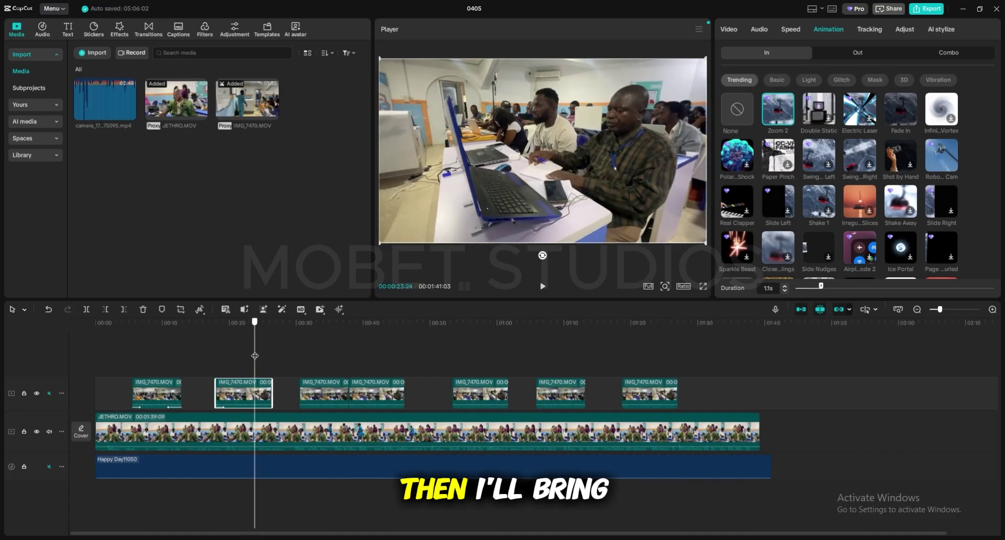
click(858, 55)
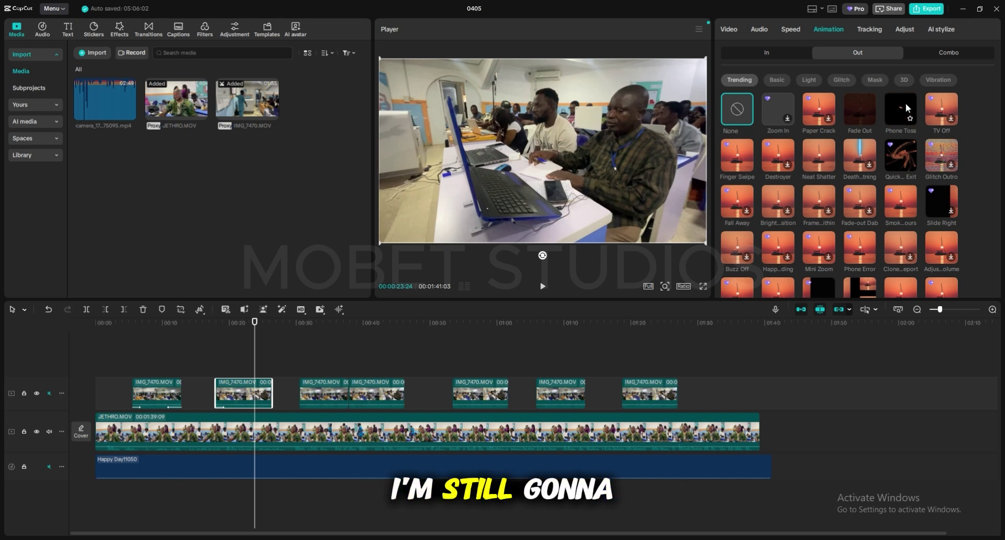
click(862, 196)
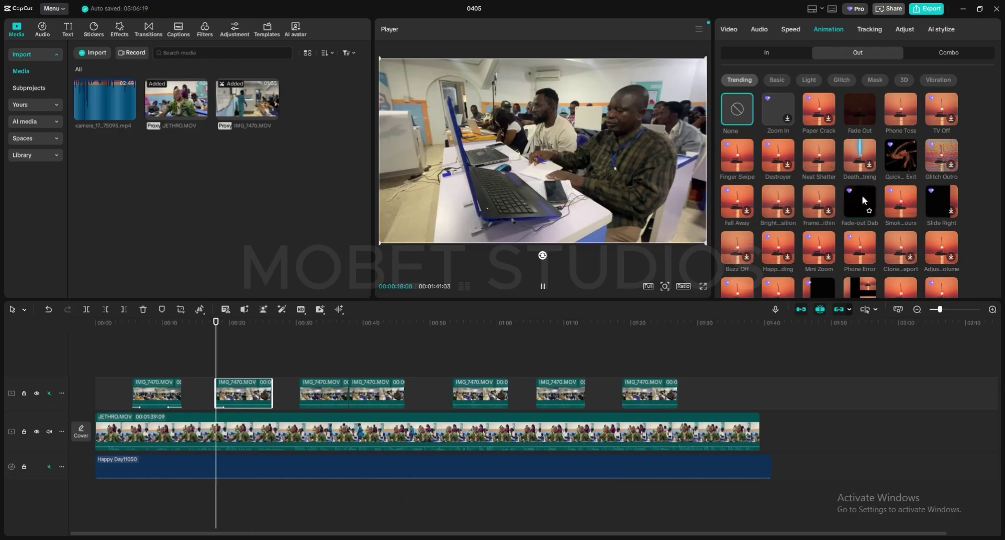
click(862, 198)
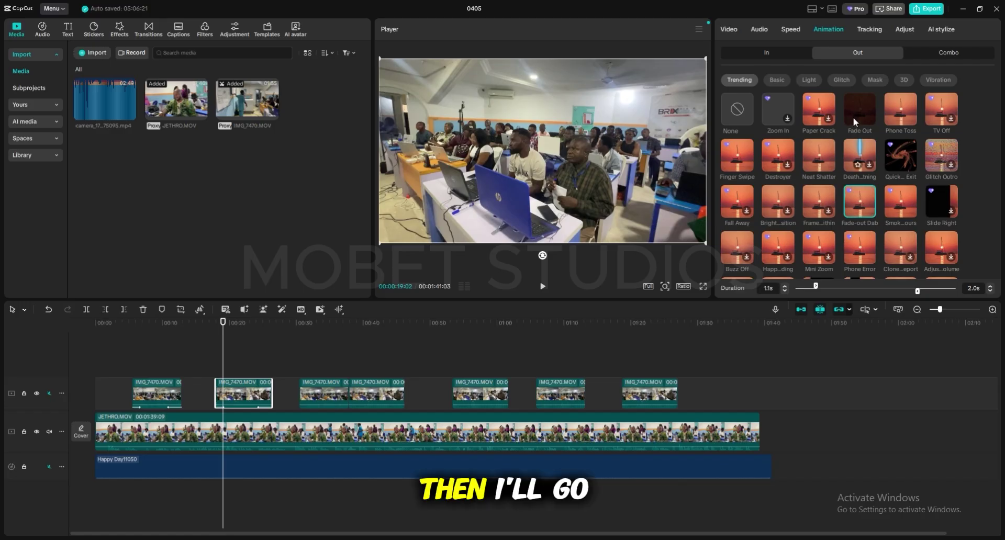
Preview the second clip's Zoom 2 entrance, and play the video from 00:00:02:20 past the first two B-roll clips to about 00:00:27.
click(761, 54)
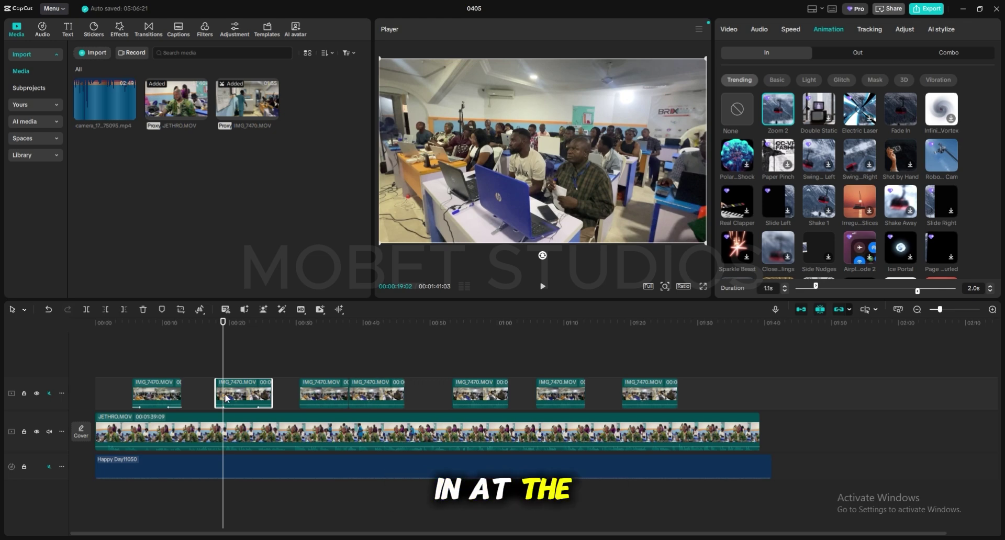
click(783, 102)
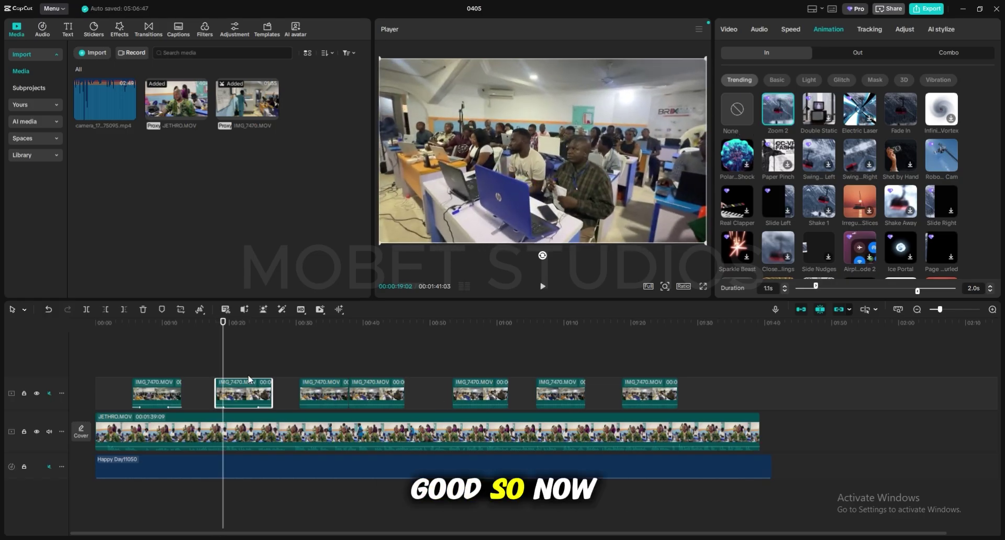
click(207, 351)
drag(206, 350, 113, 373)
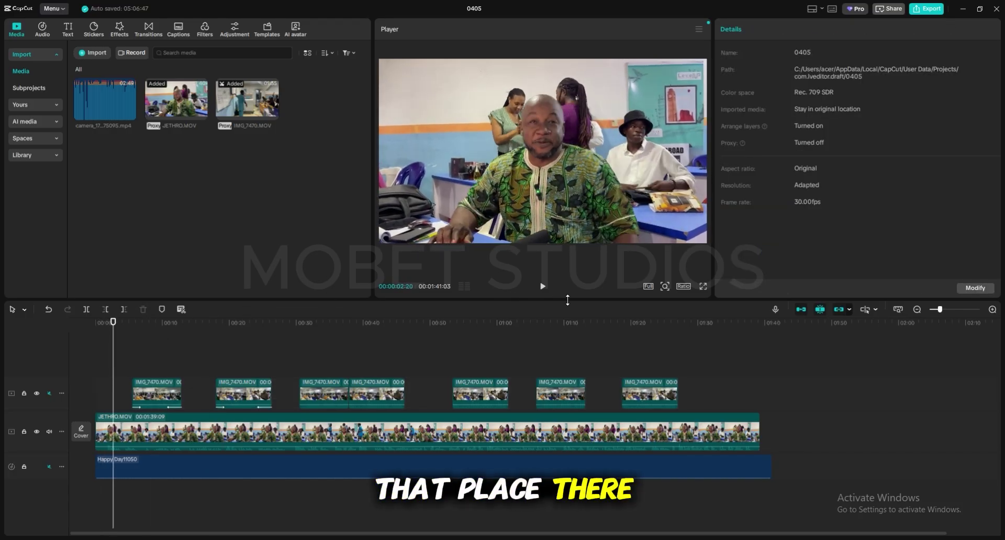
click(542, 286)
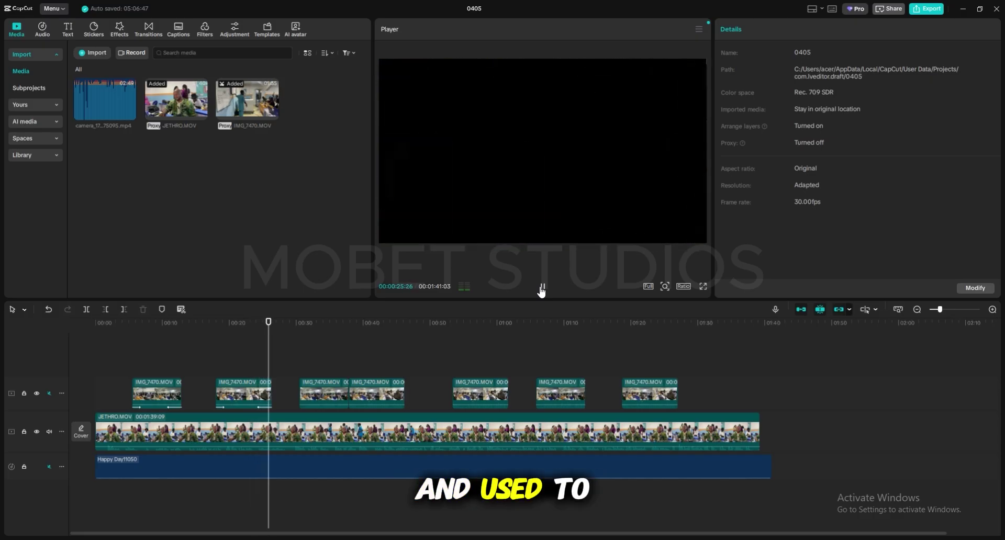
click(542, 288)
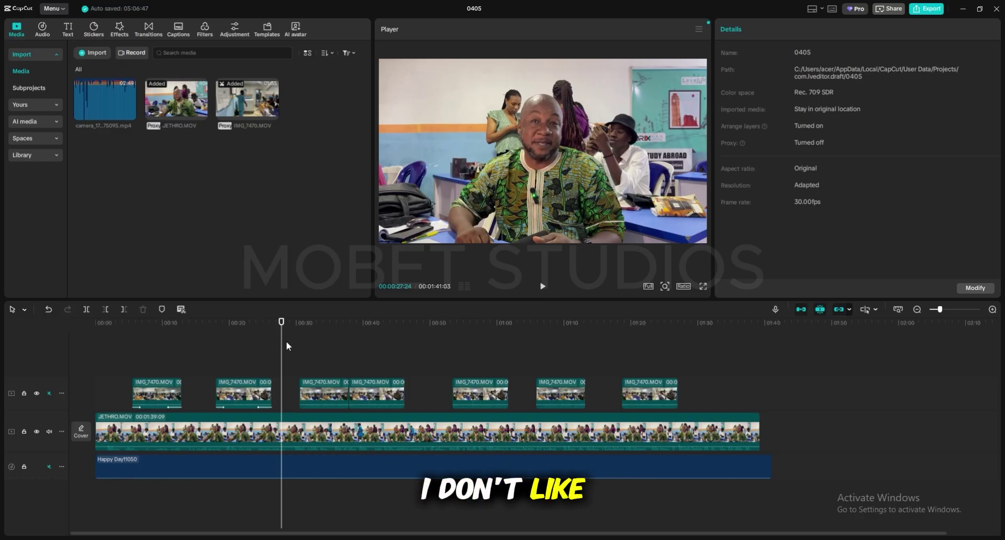
drag(281, 344, 250, 338)
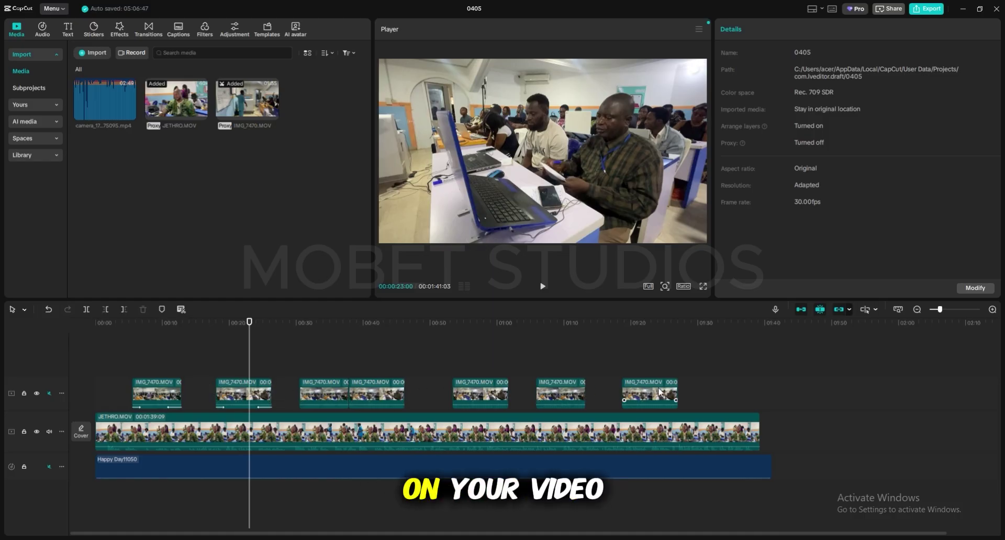
click(449, 356)
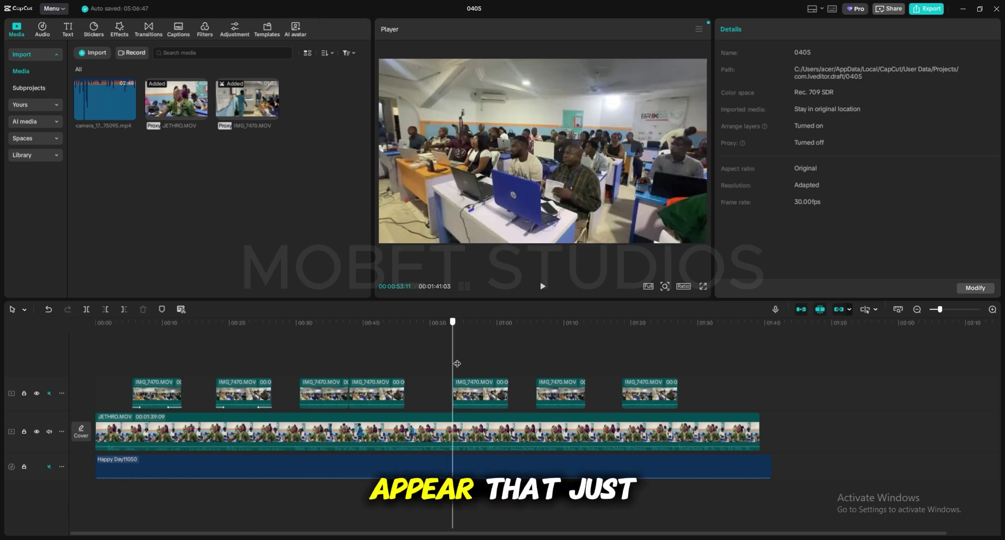
click(475, 366)
drag(474, 365, 487, 365)
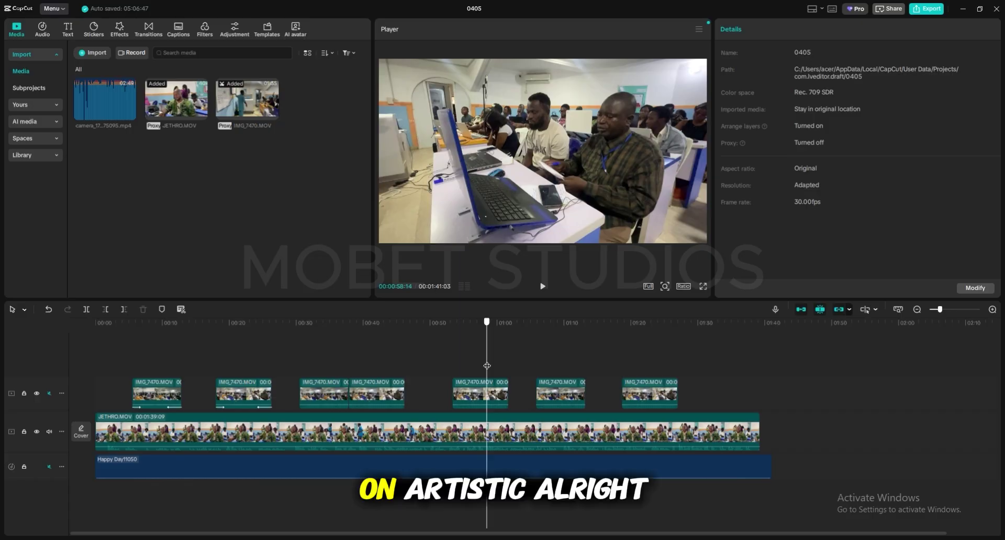
Add the Sphere Album transition between the adjoining third and fourth IMG_7470.MOV clips.
drag(486, 365, 329, 367)
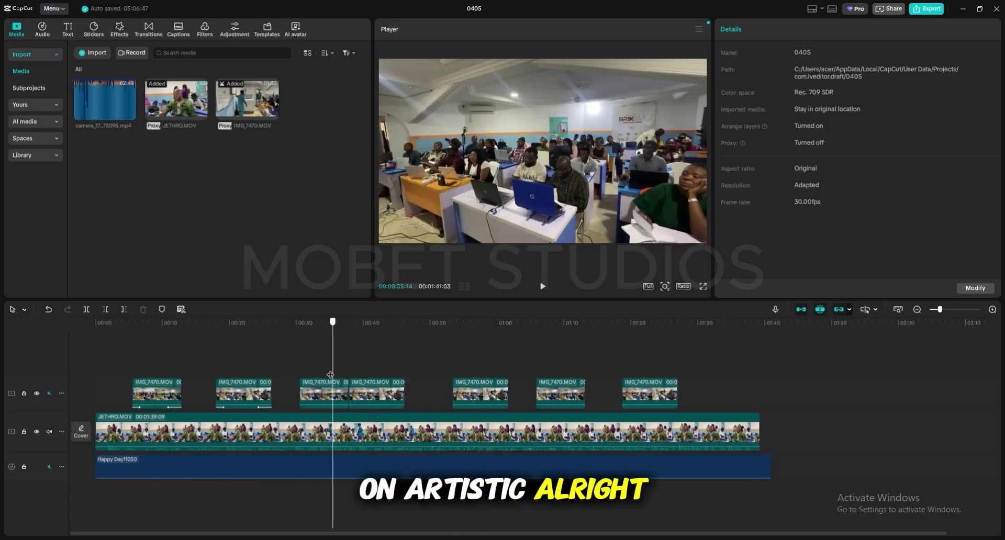
click(335, 393)
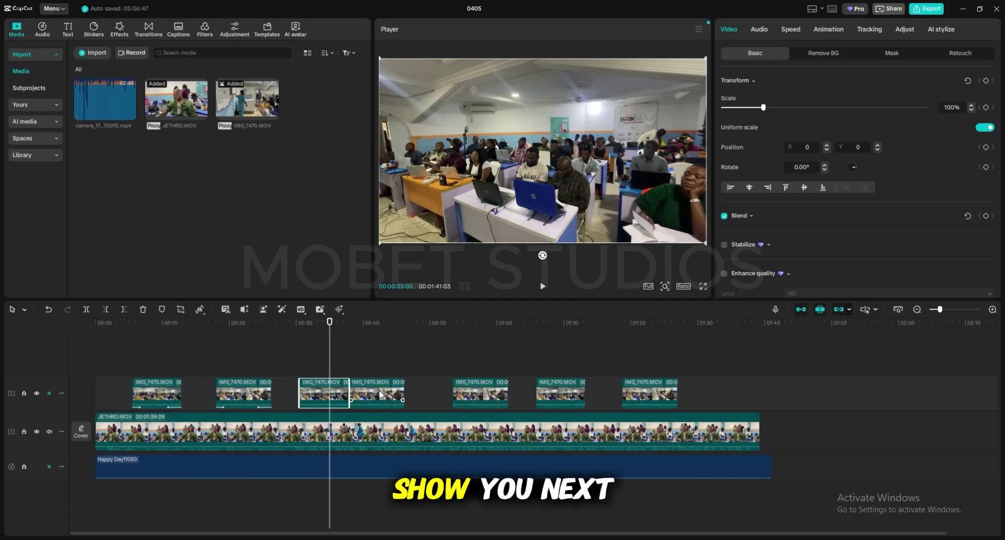
click(344, 365)
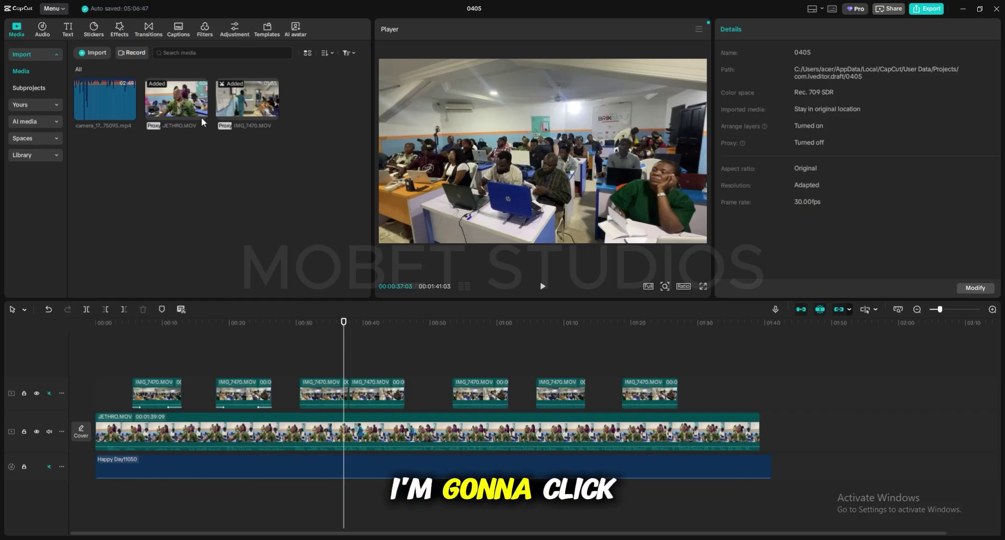
click(146, 32)
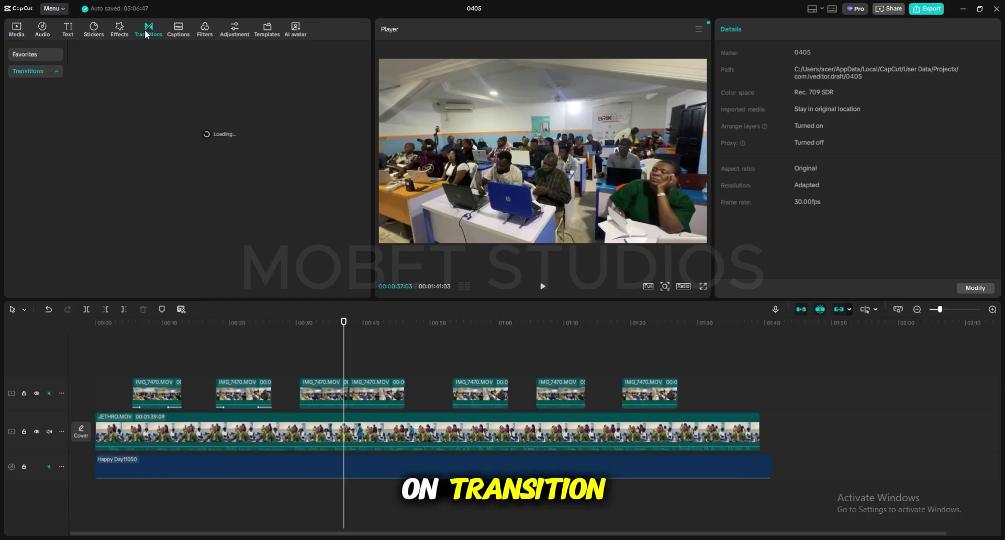
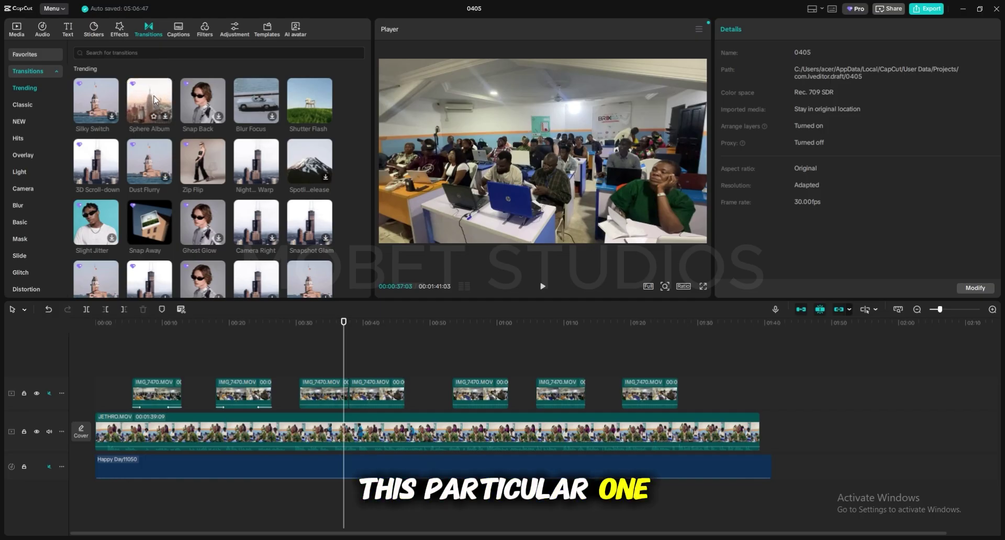
mouse_move(156, 98)
mouse_down()
mouse_move(304, 266)
mouse_move(333, 381)
mouse_move(347, 397)
mouse_up()
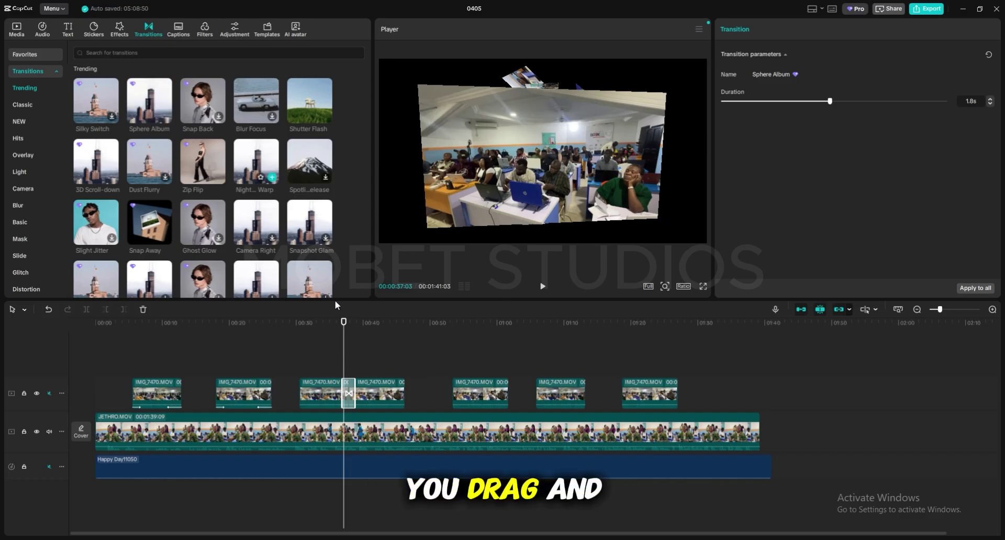
Play the video from about 00:00:30 to 00:00:40:06 and scrub back over the Sphere Album transition to check it.
drag(343, 362, 327, 362)
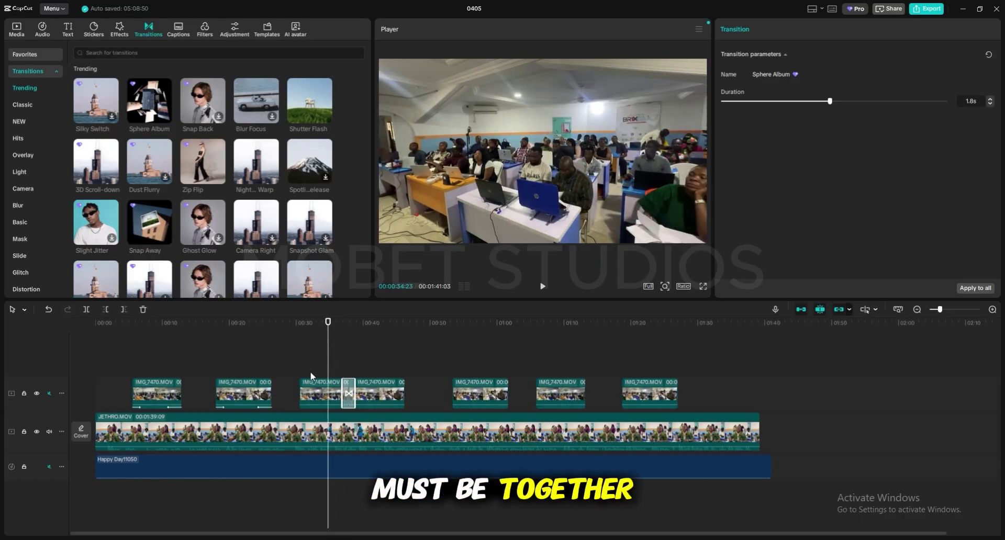
click(297, 375)
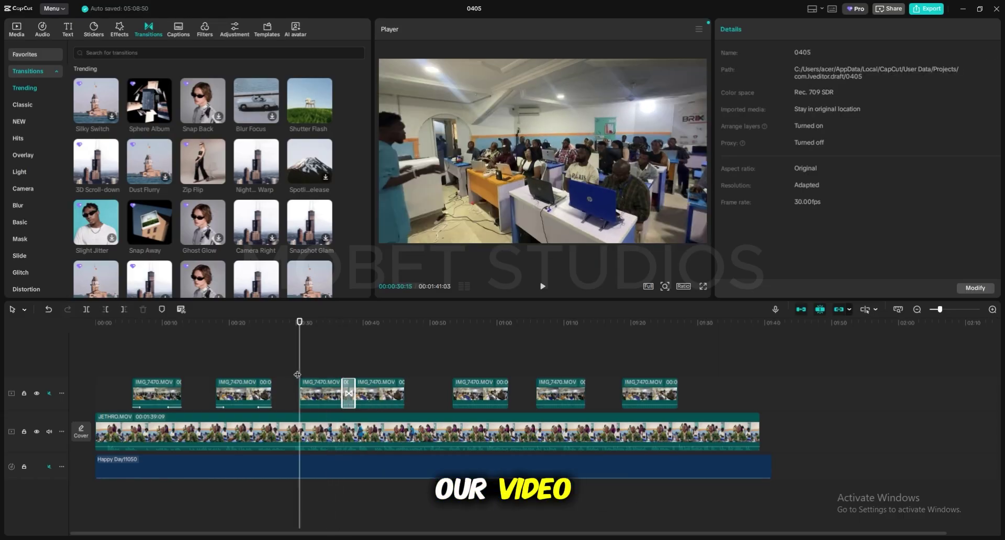
key(space)
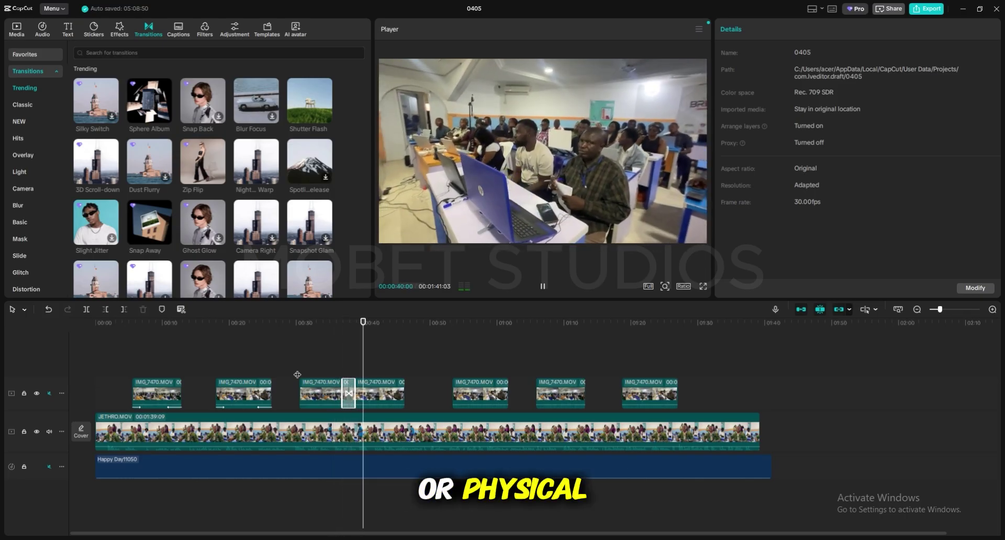
key(space)
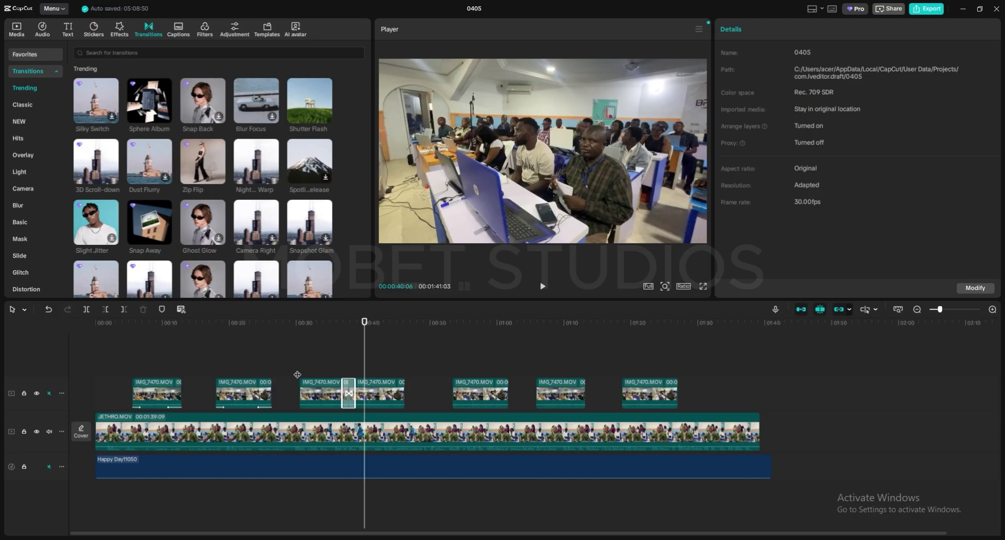
click(342, 368)
mouse_move(343, 369)
mouse_down()
mouse_move(329, 364)
mouse_move(362, 370)
mouse_up()
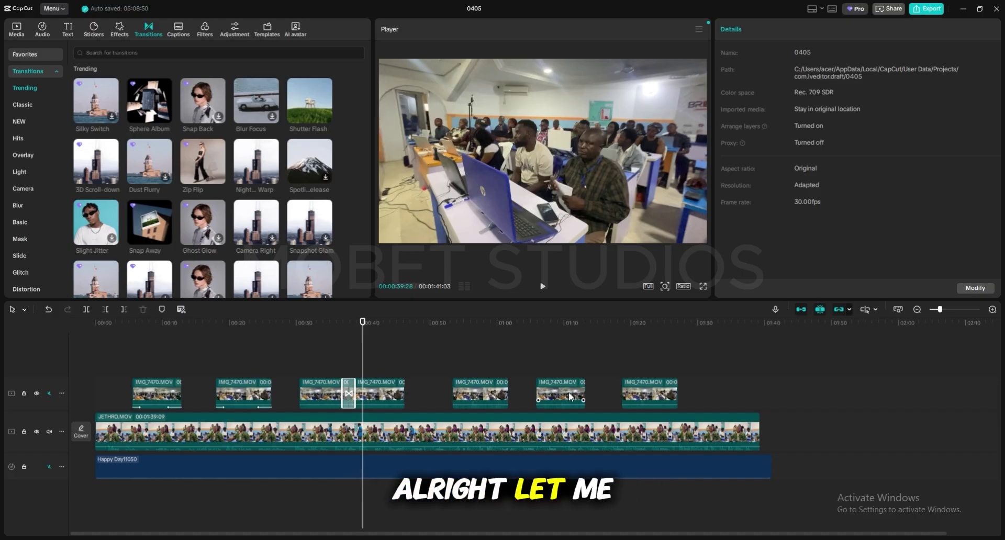
click(555, 335)
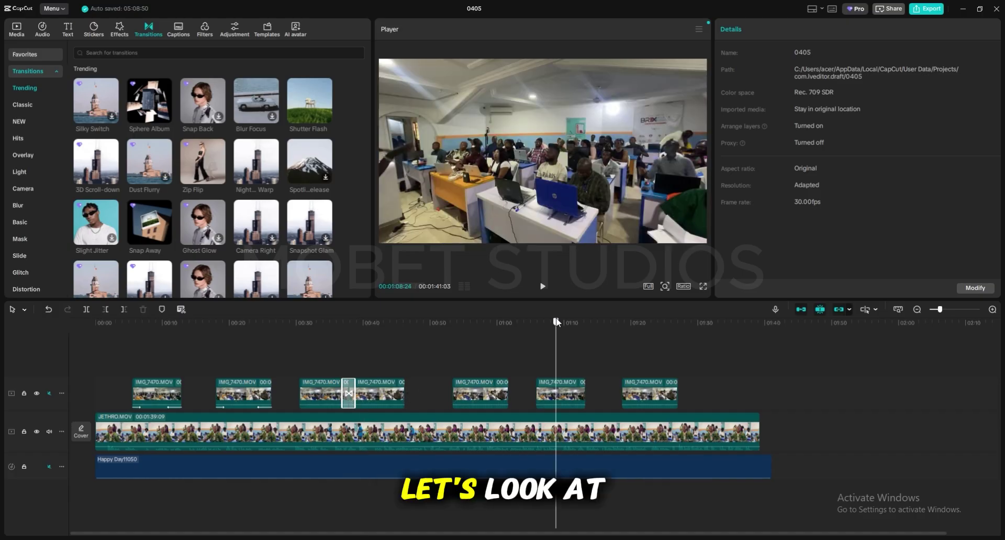
click(493, 348)
click(385, 363)
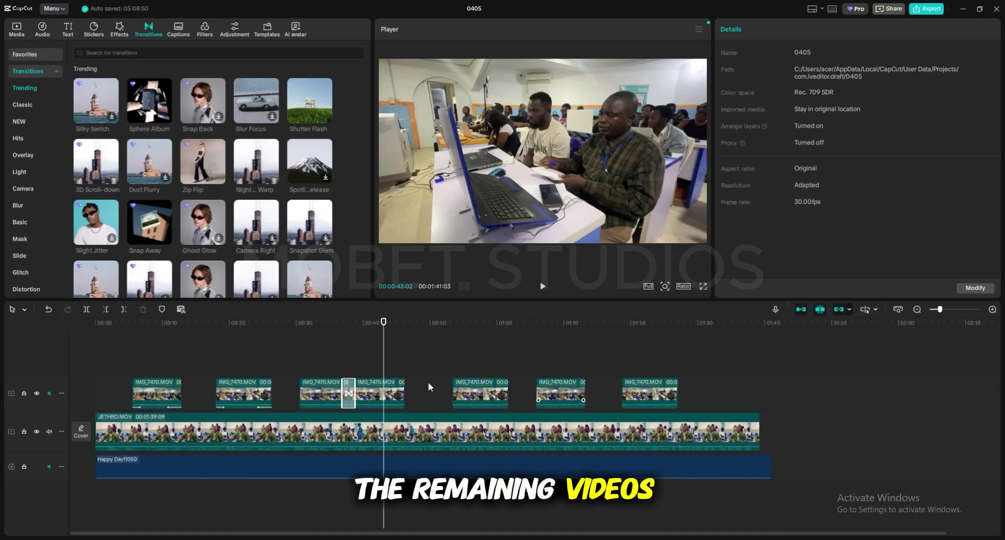
Generate auto captions for the video in English with no bilingual captions.
click(162, 360)
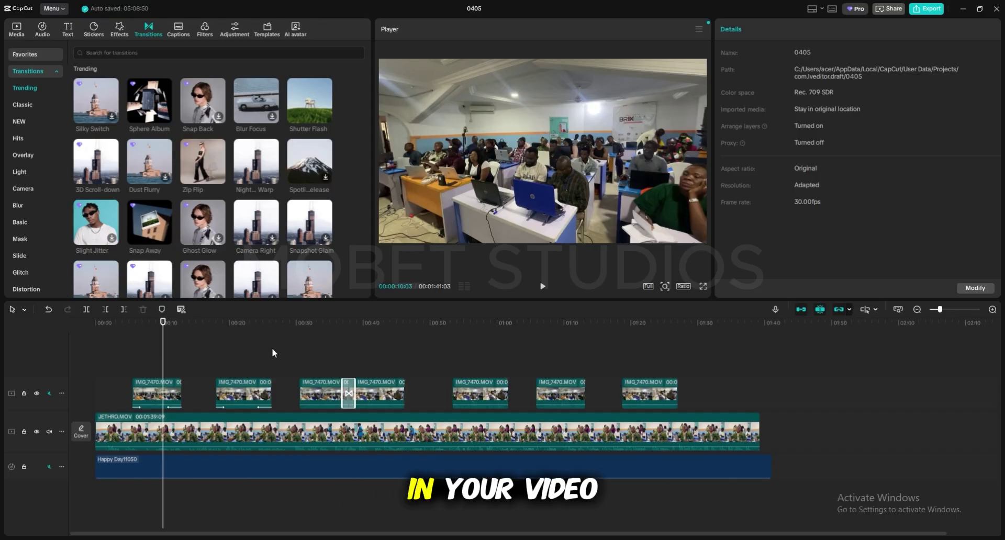
drag(163, 349, 120, 354)
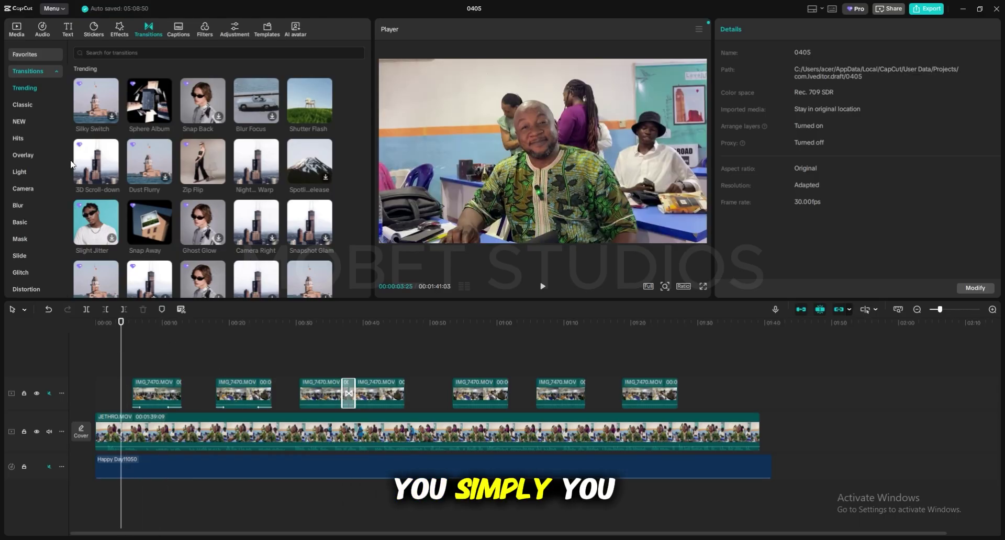
click(71, 32)
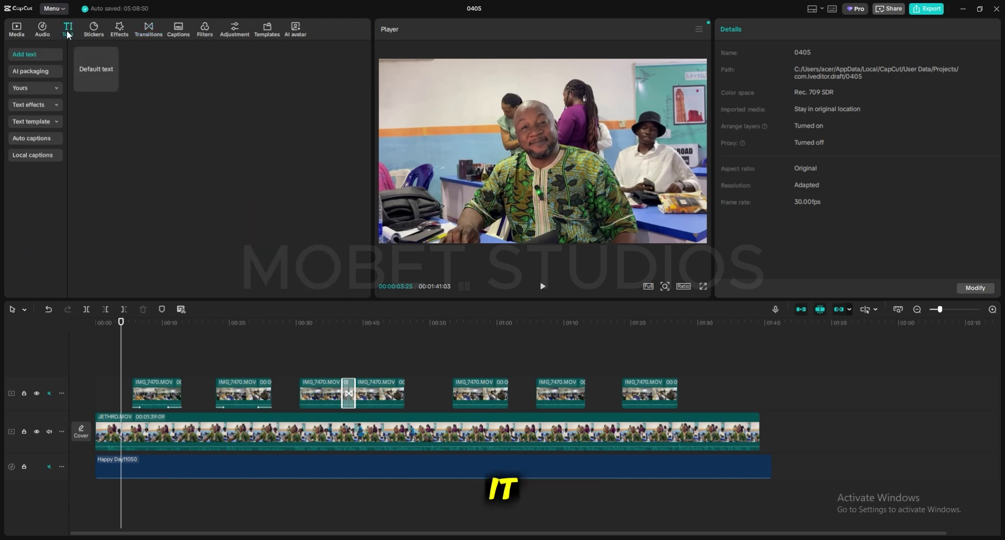
click(26, 140)
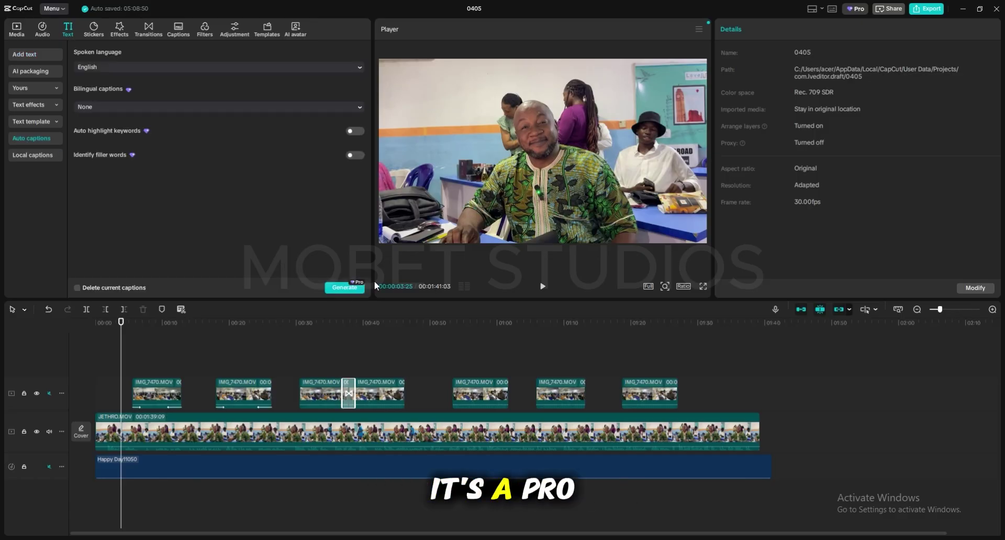
click(335, 287)
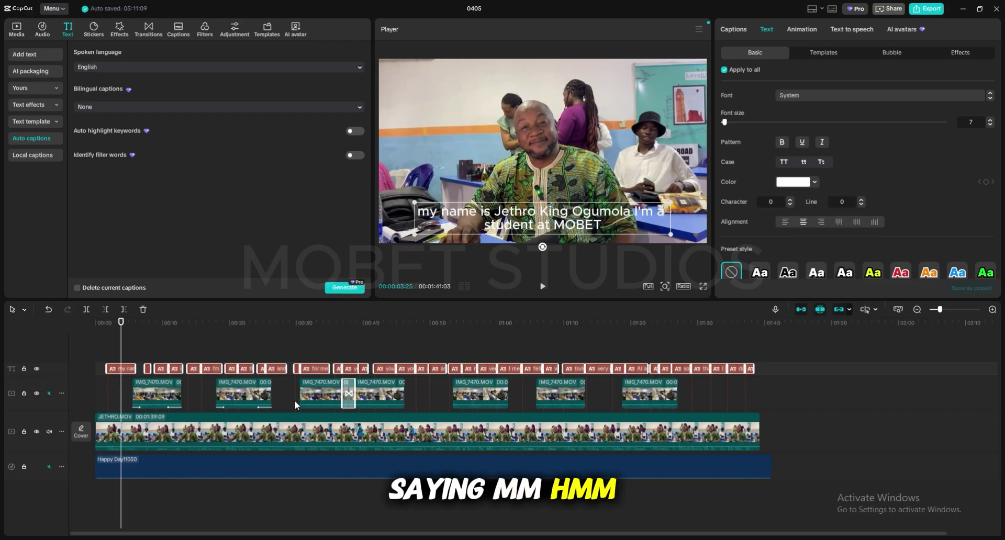
Check the captions near 00:00:15 and 00:00:27, select "and used to increase sales on my business", and show the caption templates.
click(195, 349)
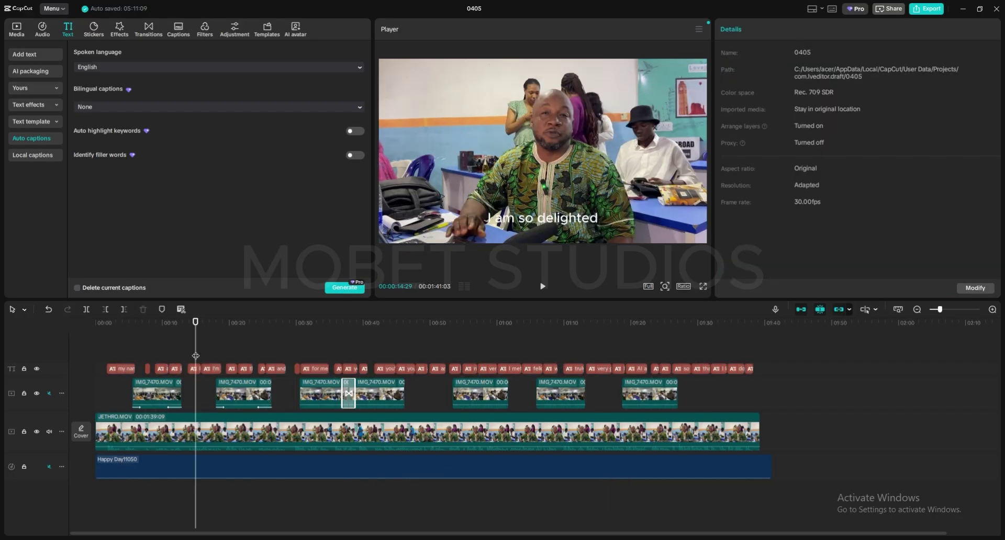
click(278, 346)
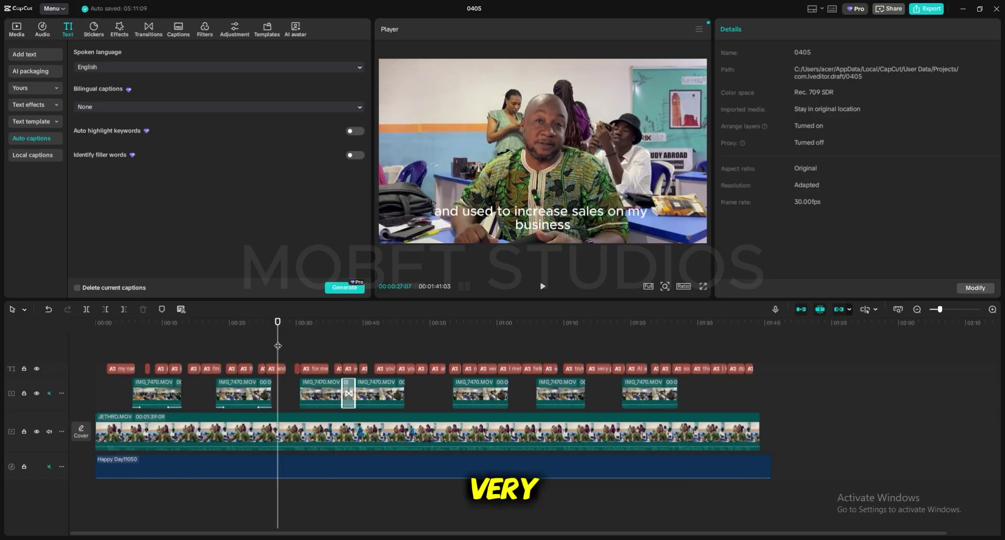
click(278, 369)
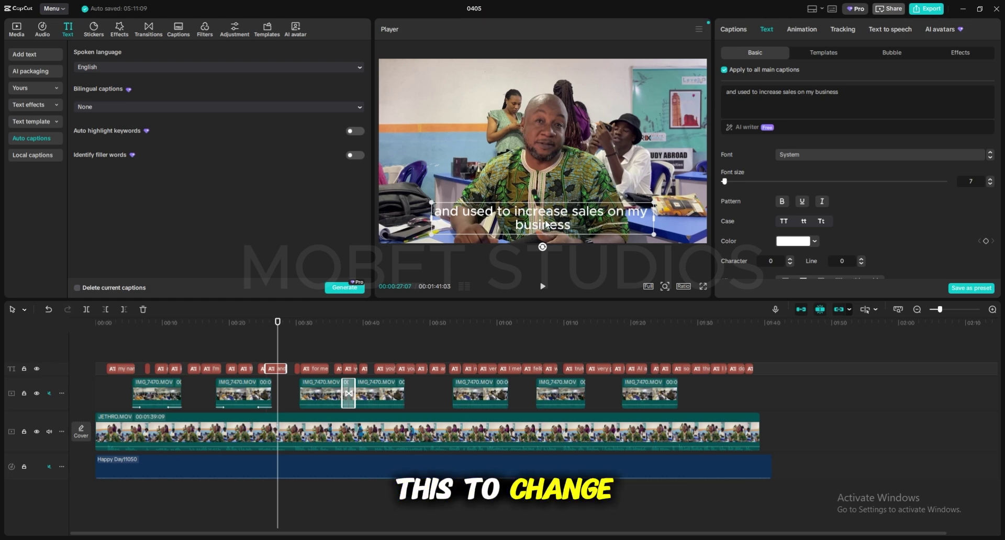
click(825, 57)
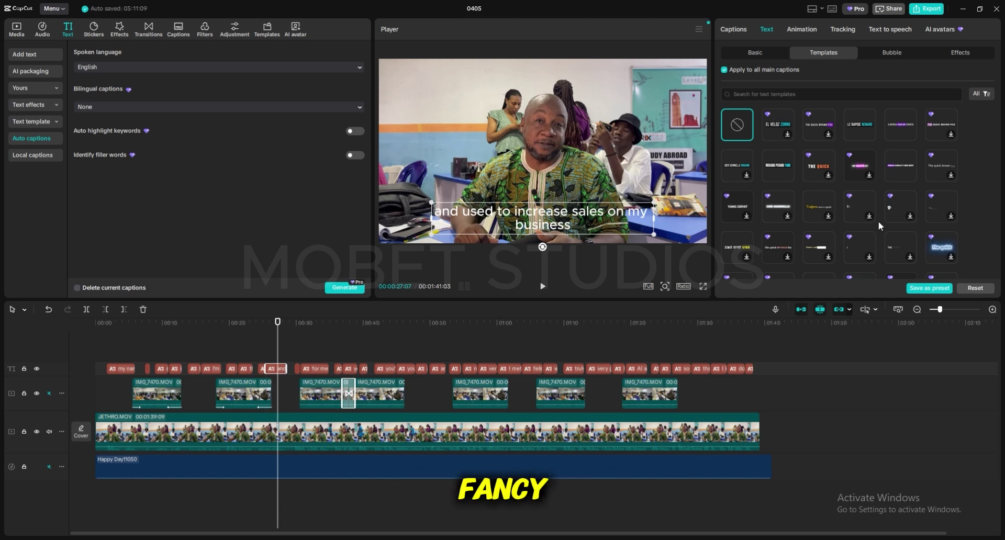
Try the orange-highlight, purple-highlight and boxed cyan-highlight templates on all captions, playing parts of the video to compare them.
click(819, 168)
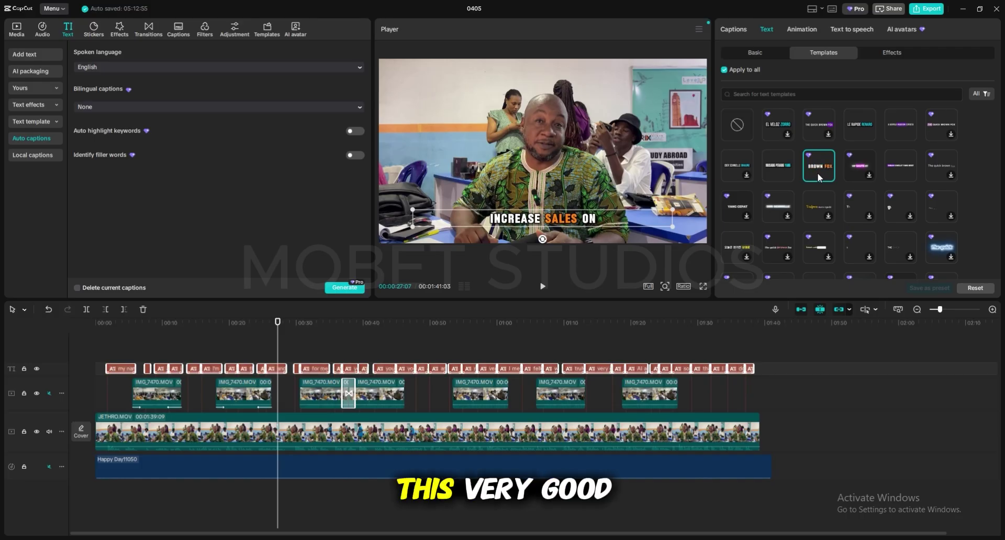
click(542, 286)
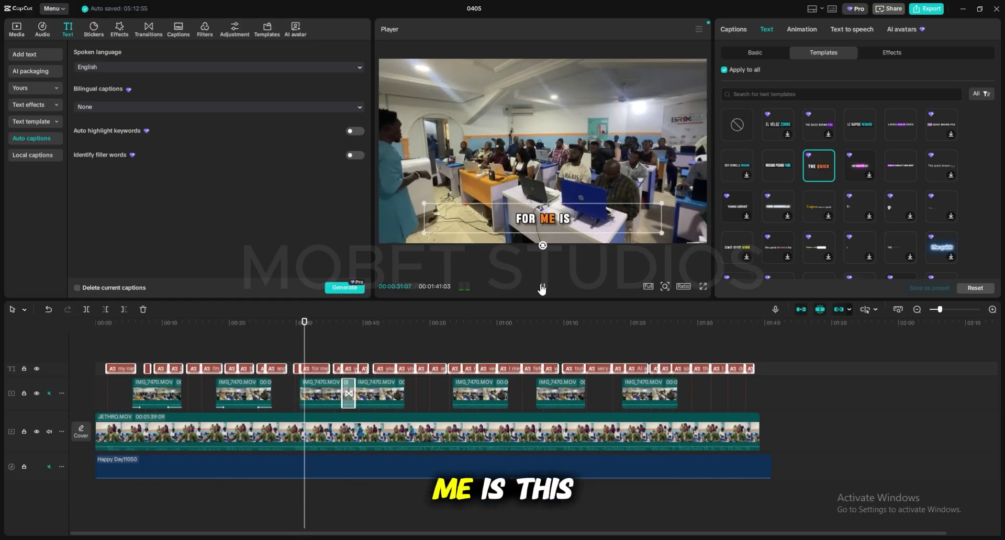
click(542, 287)
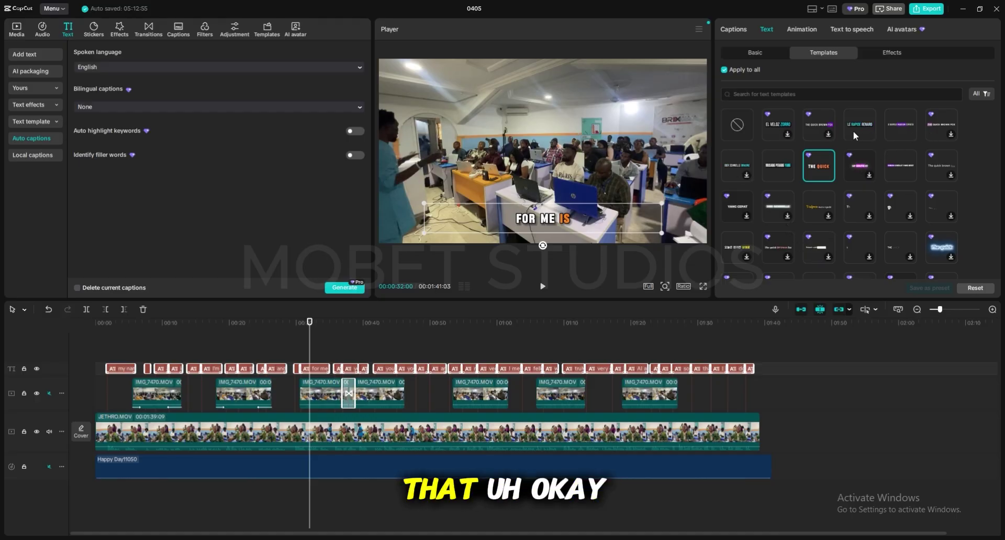
click(812, 127)
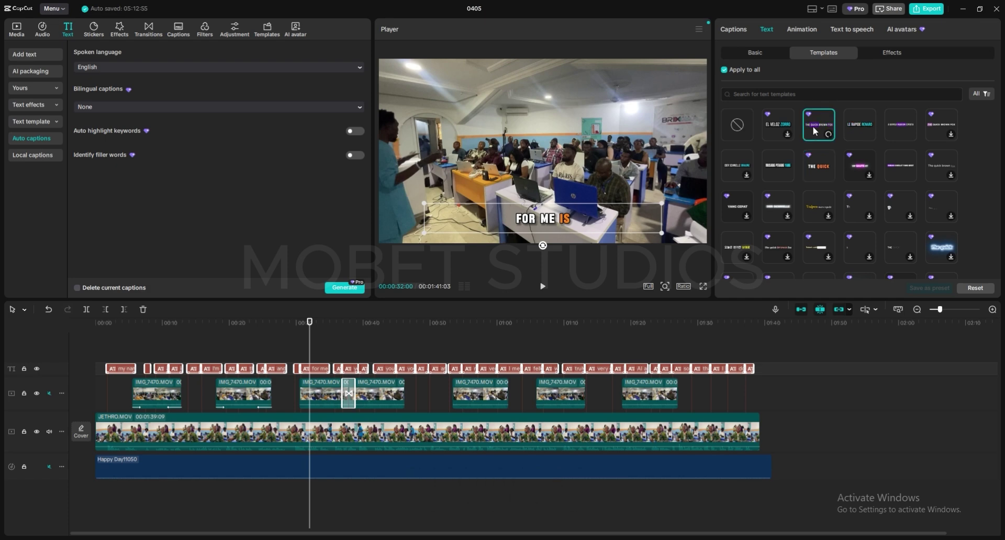
key(space)
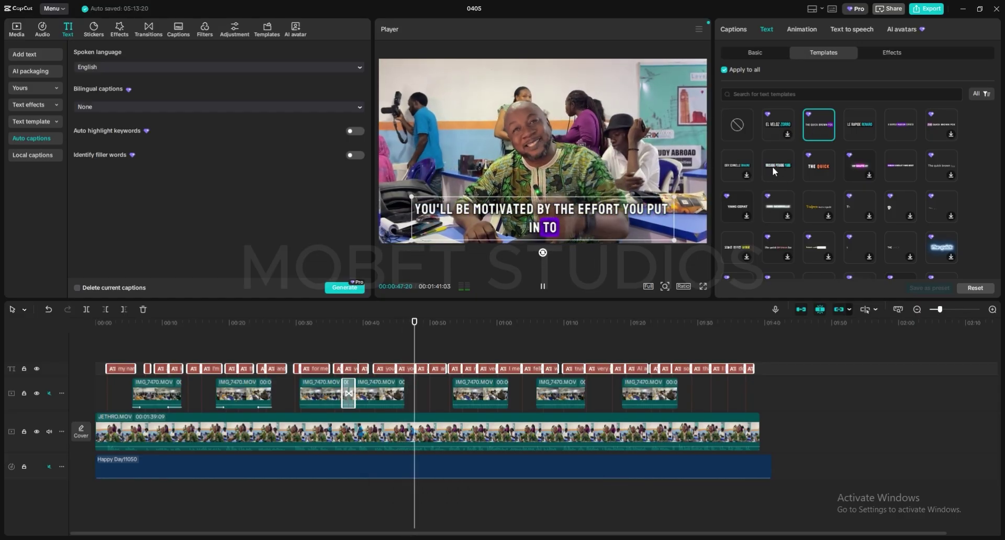
click(773, 166)
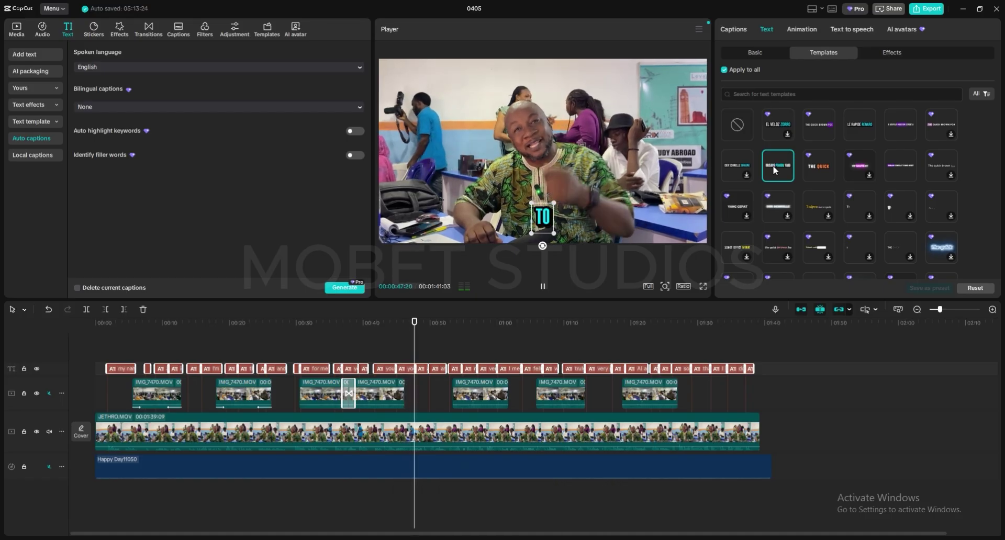
key(space)
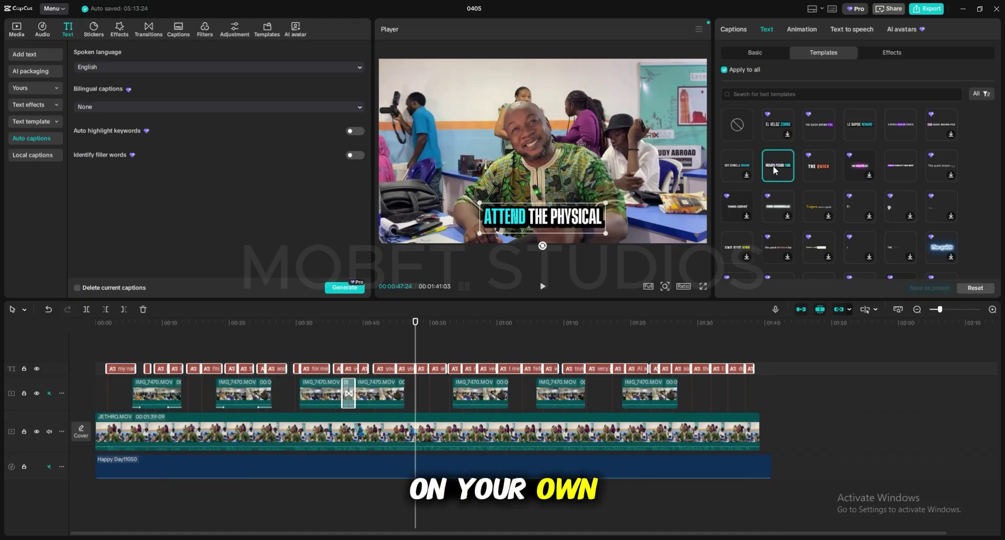
Apply the black-outlined BebasNeue template with cyan word highlight to all captions, and play the video from the start to 00:00:10:11.
click(731, 165)
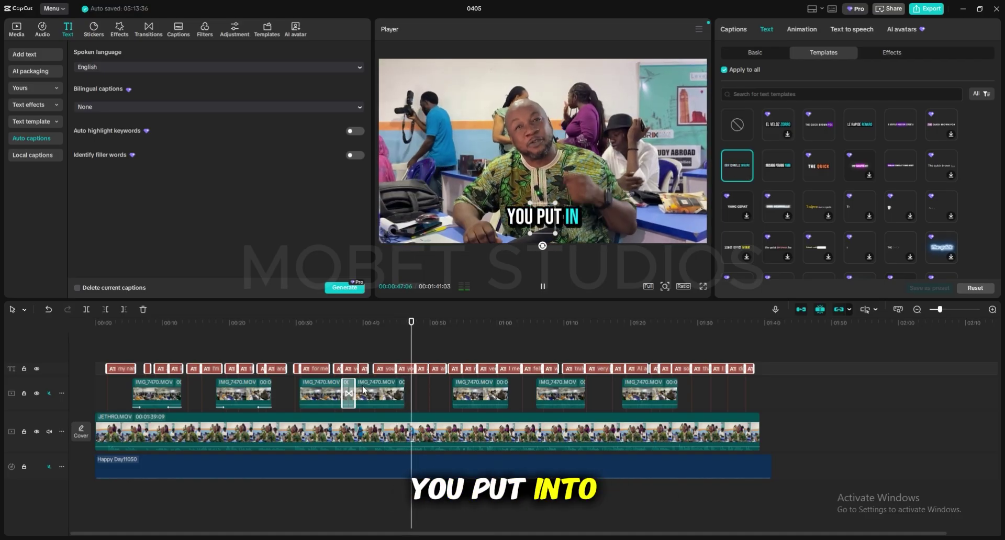
key(space)
click(259, 352)
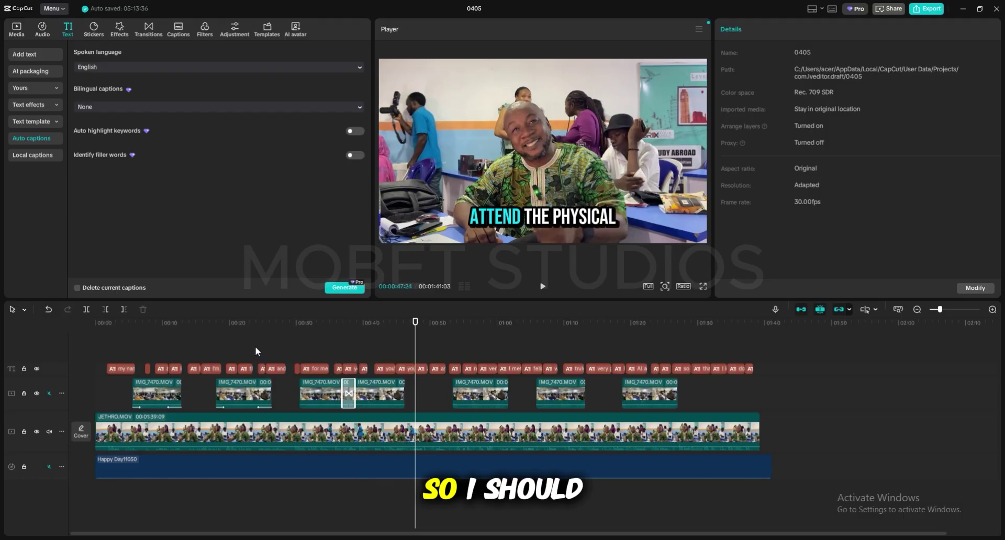
click(258, 342)
drag(259, 342, 87, 358)
click(541, 287)
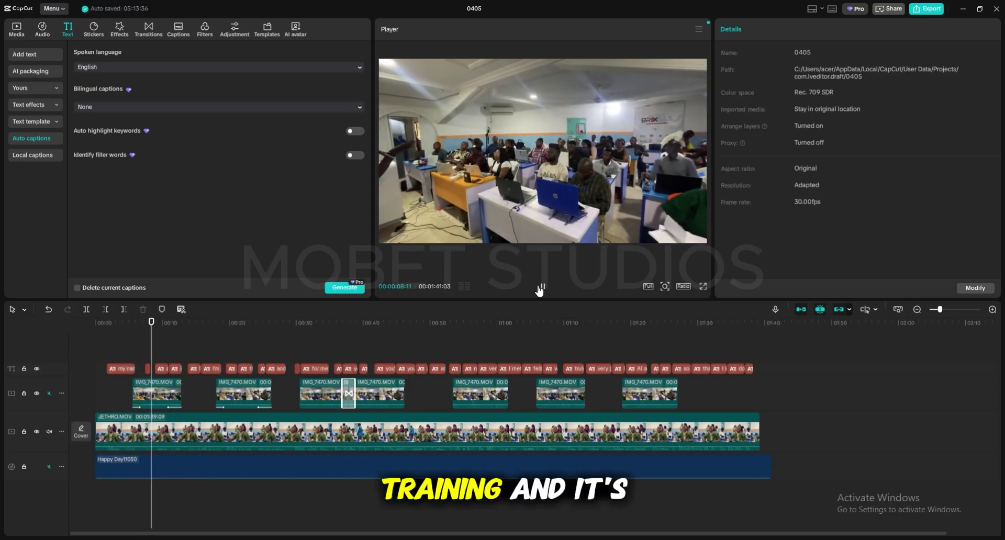
click(541, 287)
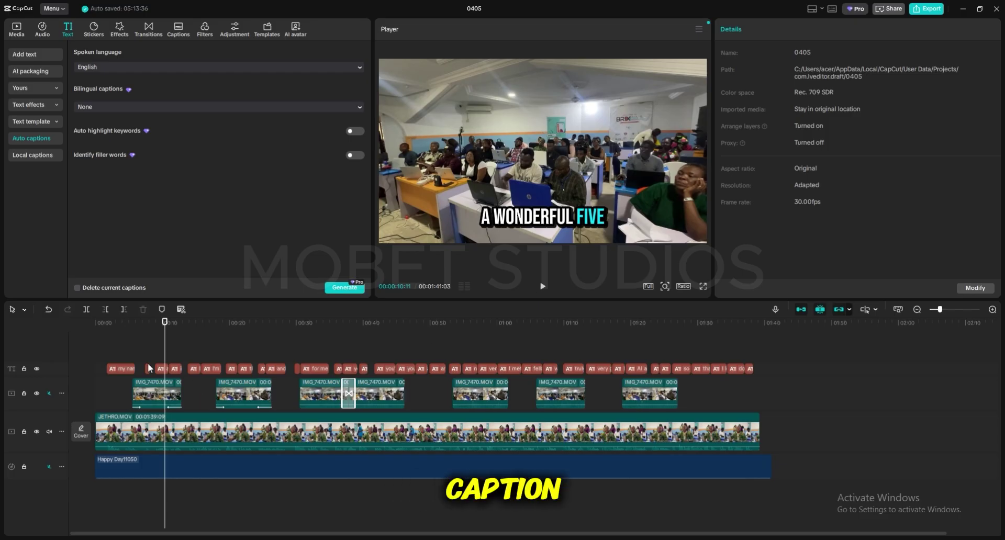
Shrink the captions slightly, adjust their position in the lower centre of the frame, and play from 00:00:09:24 to 00:00:17:02.
click(165, 369)
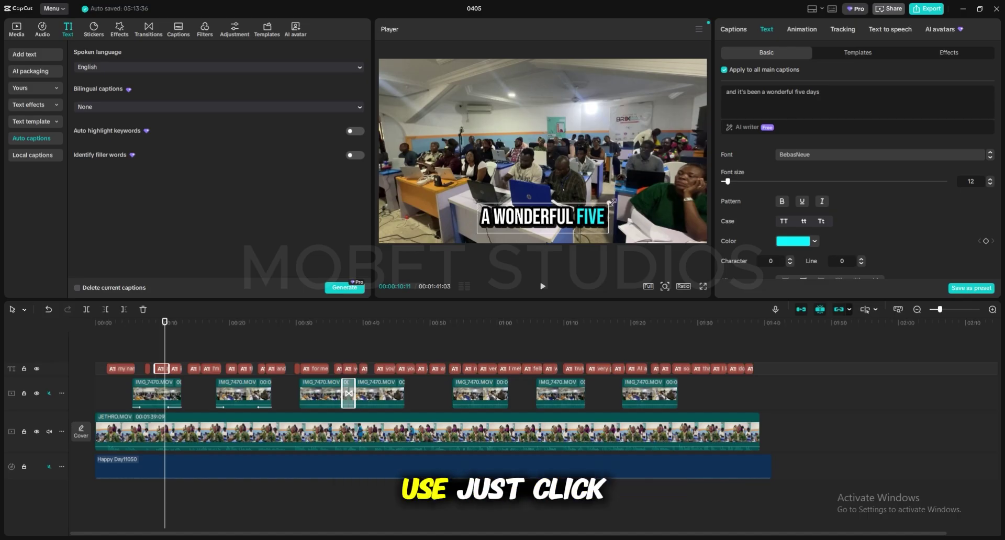
mouse_move(609, 201)
mouse_down()
mouse_move(581, 208)
mouse_move(662, 188)
mouse_move(556, 219)
mouse_up()
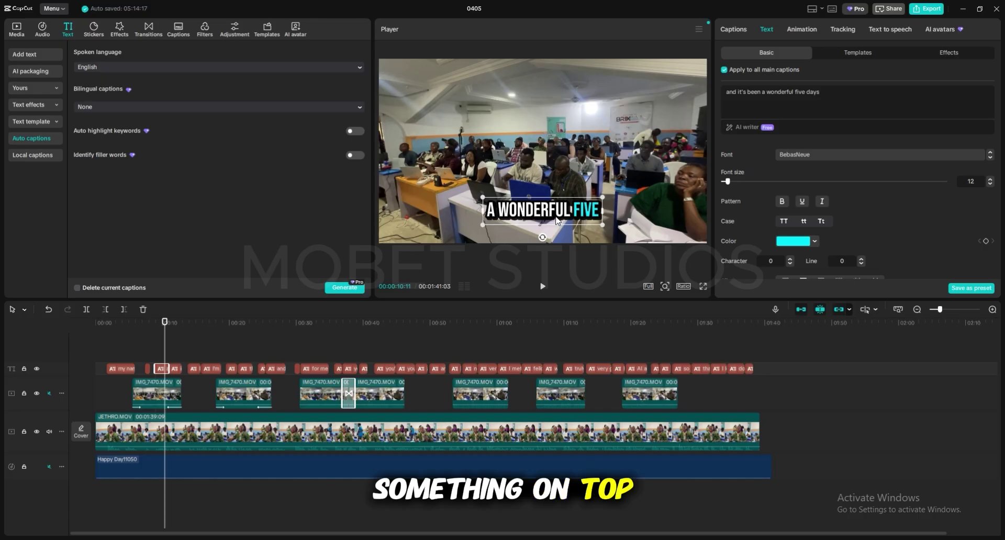
drag(553, 220, 553, 225)
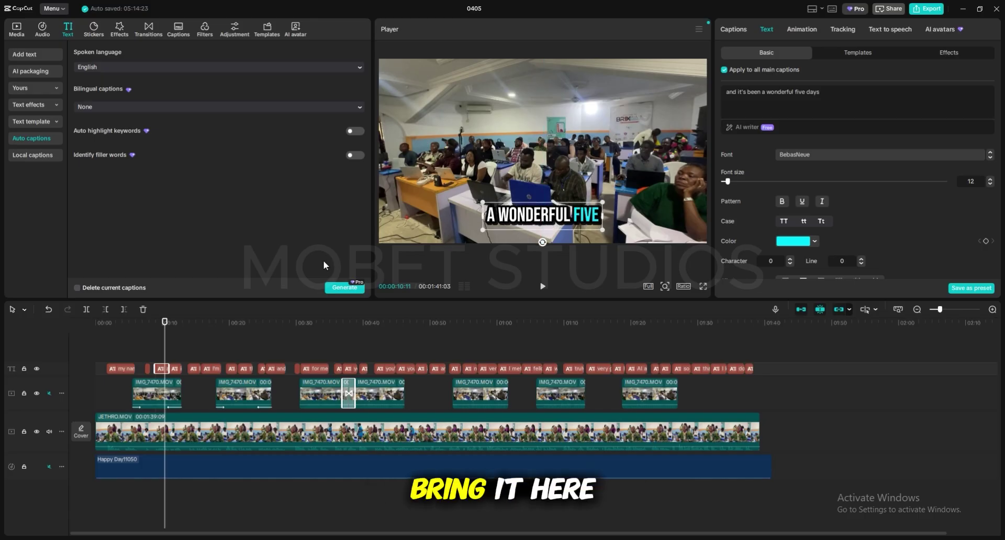
click(161, 342)
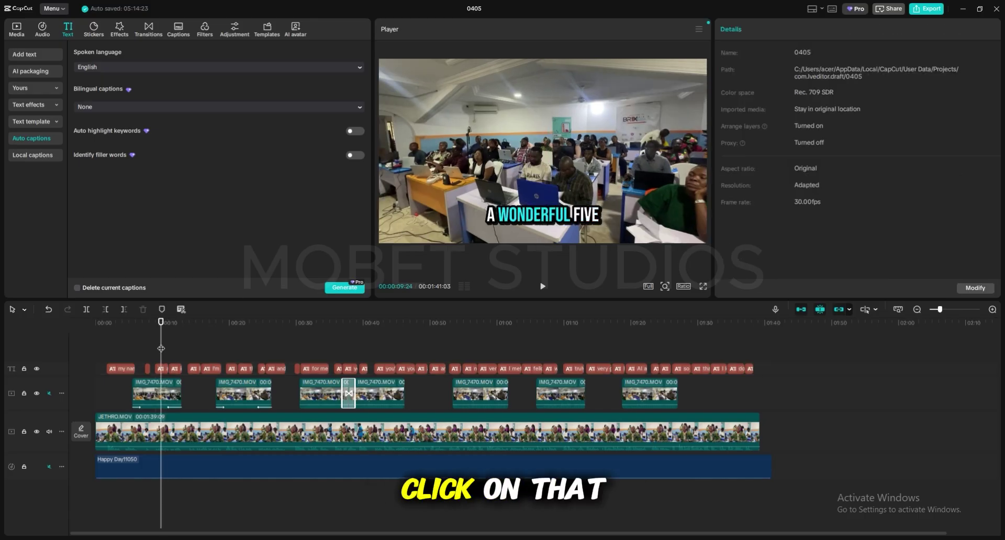
click(544, 288)
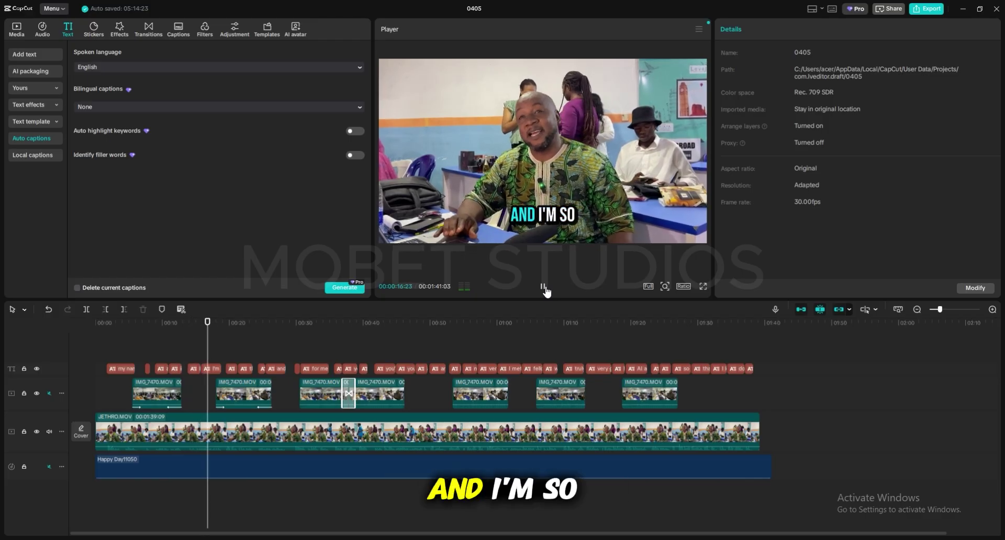
click(543, 287)
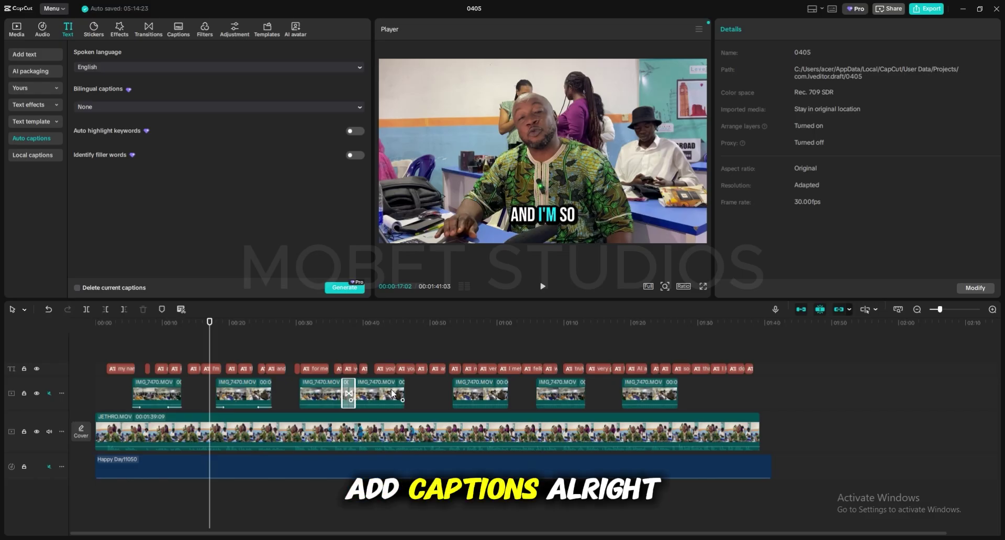
Import the logo image MOBET S.png from the Pictures folder into the project media.
click(21, 32)
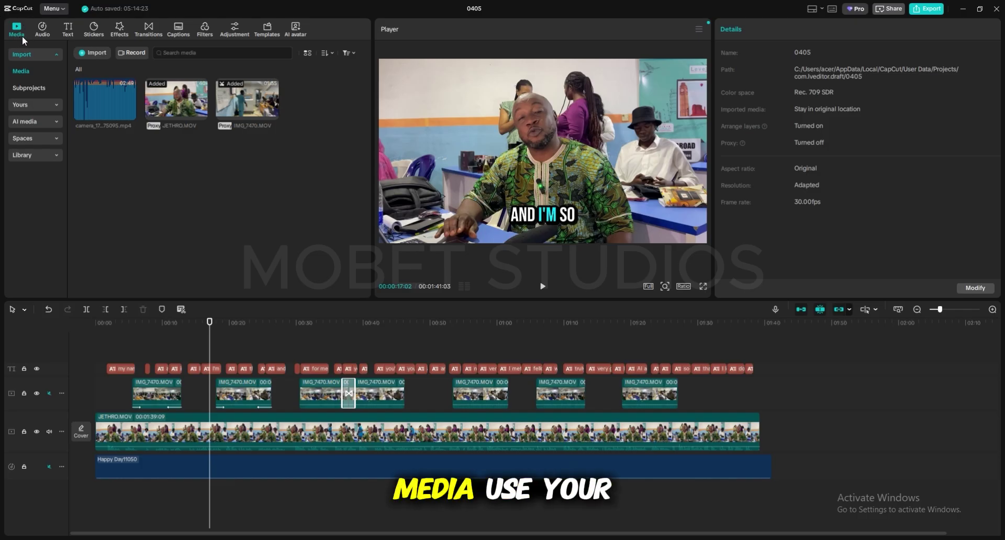
click(91, 53)
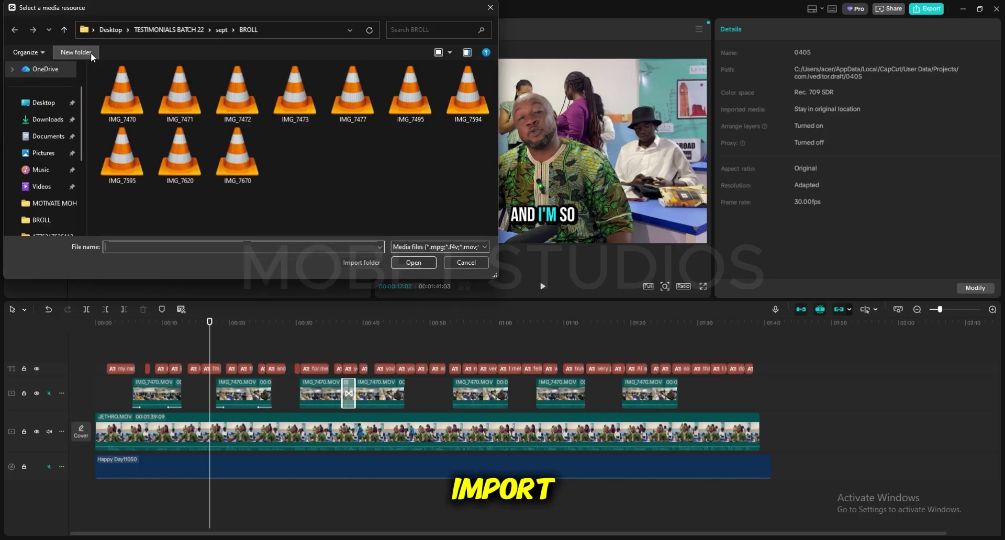
click(48, 157)
scroll(340, 168, down, 3)
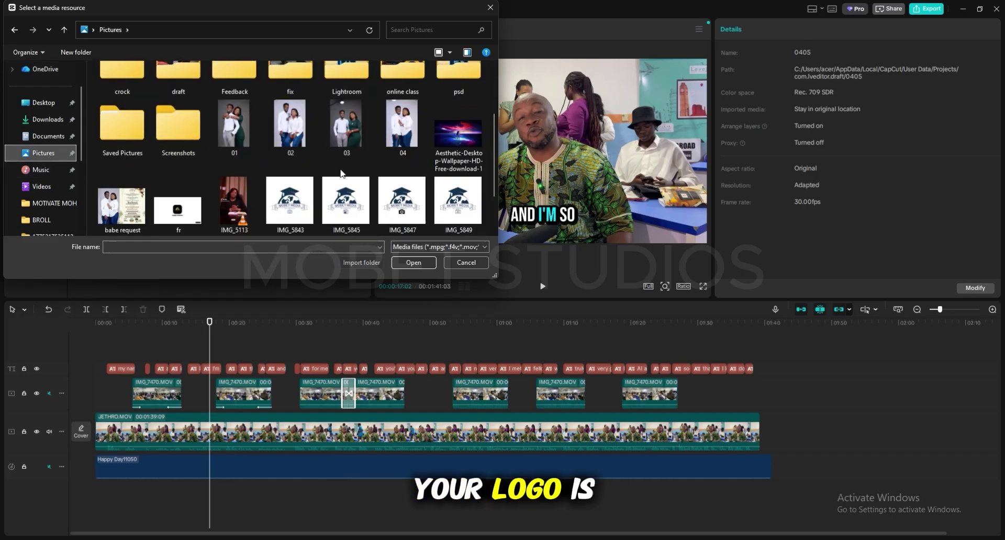
scroll(341, 174, down, 1)
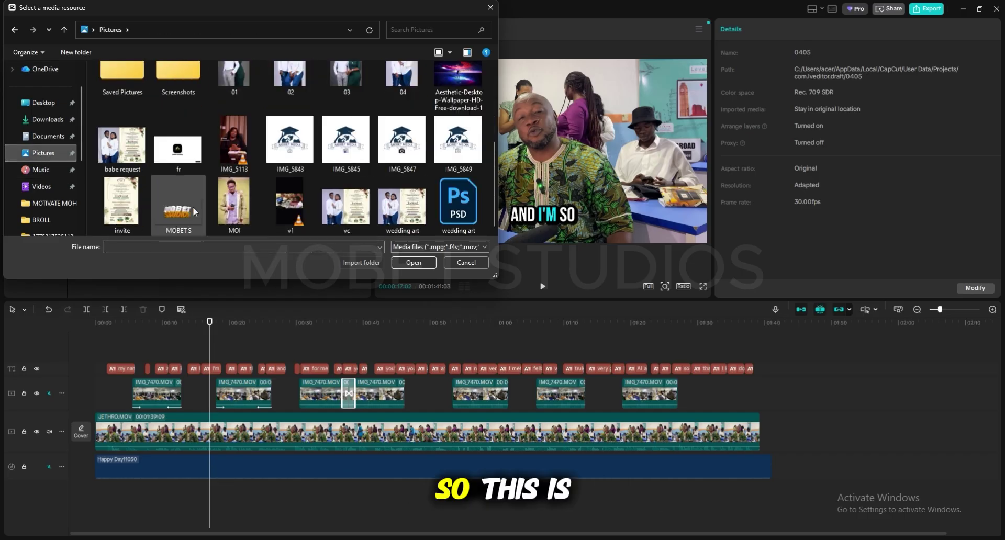
double_click(178, 203)
Add the MOBET S.png logo on a new track above the captions and extend it across nearly the whole video to a duration of 00:01:37:22.
mouse_move(338, 116)
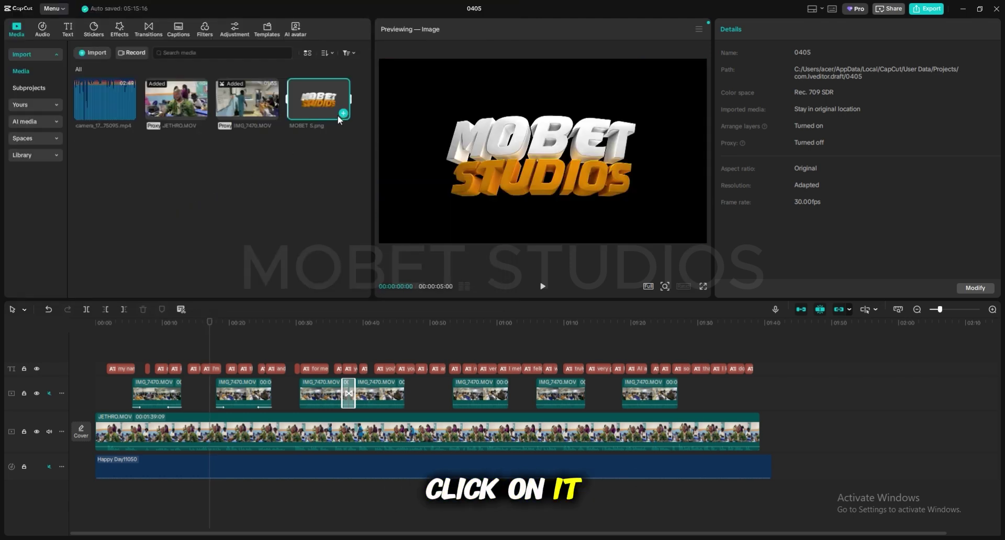
click(208, 322)
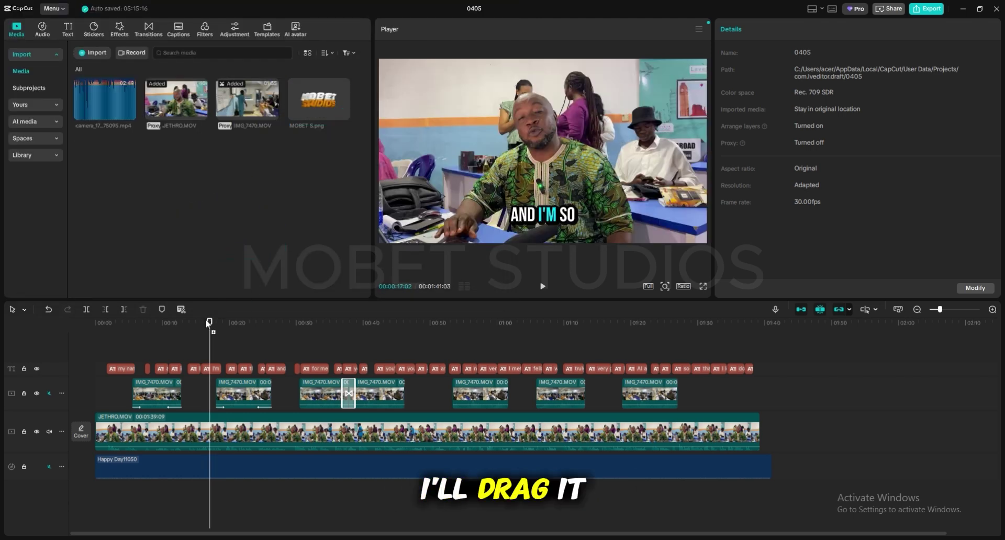
drag(182, 341, 182, 341)
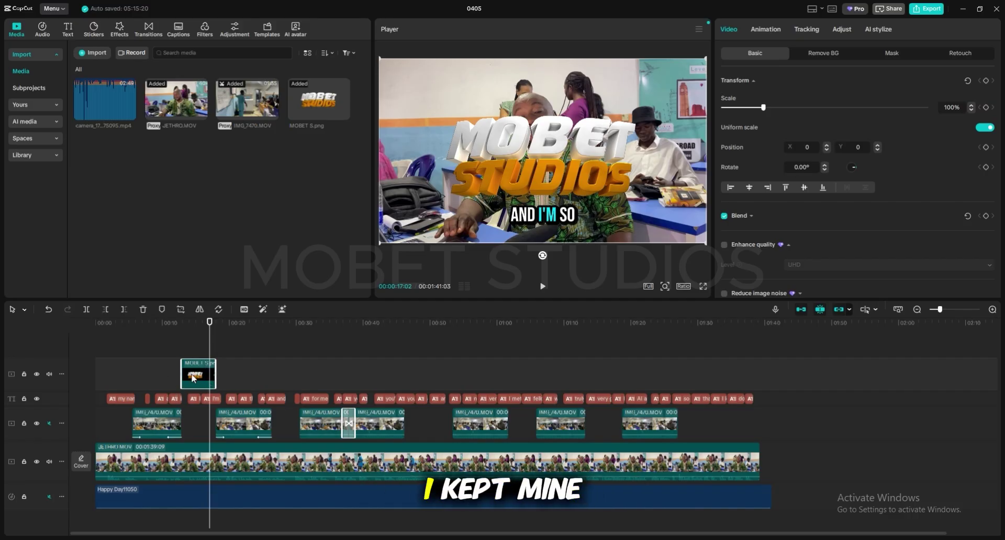
drag(216, 374, 406, 374)
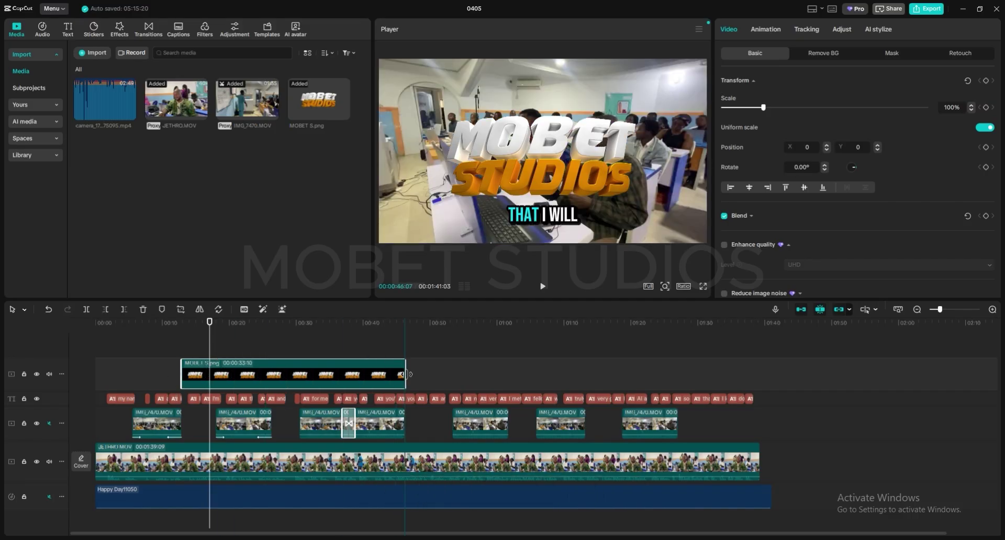
drag(183, 373, 98, 373)
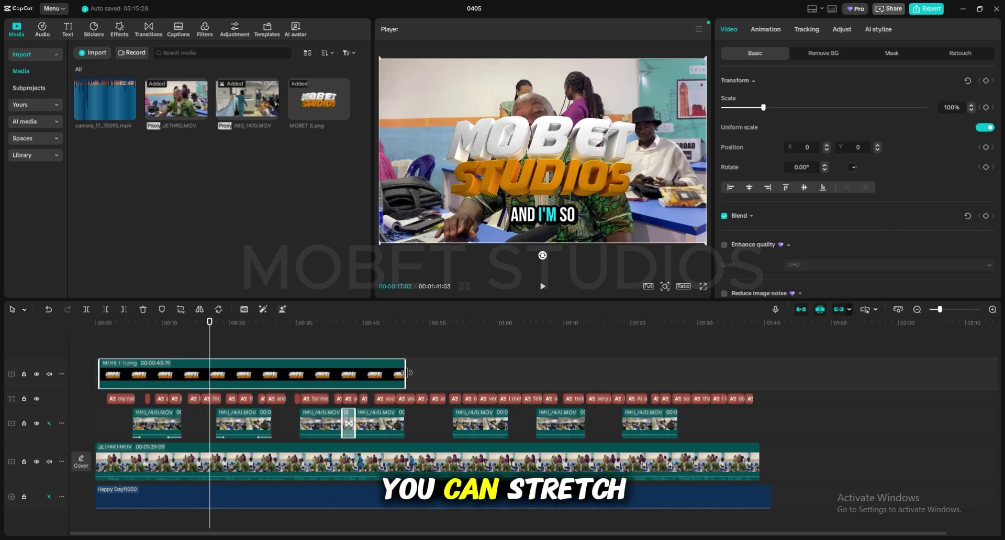
drag(406, 373, 754, 377)
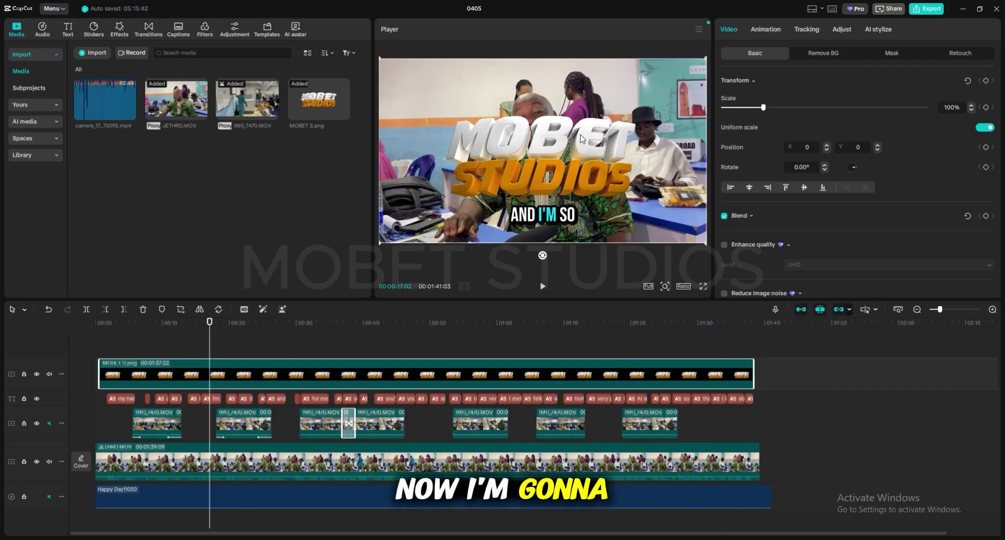
Scale the logo to 29%, place it in the upper-right corner of the frame, and play from 00:00:19:15 to 00:00:30:06.
drag(704, 57, 655, 85)
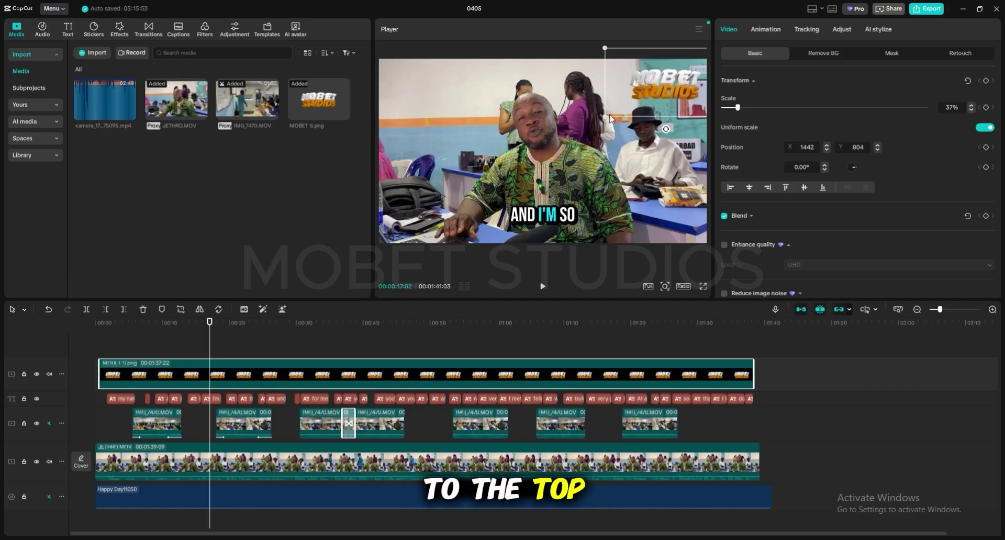
drag(610, 51, 623, 54)
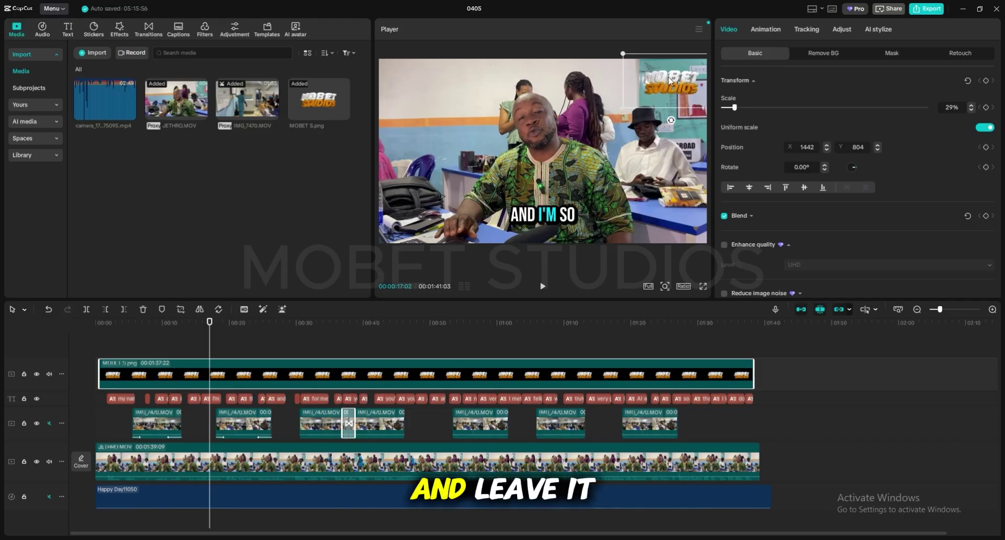
click(228, 342)
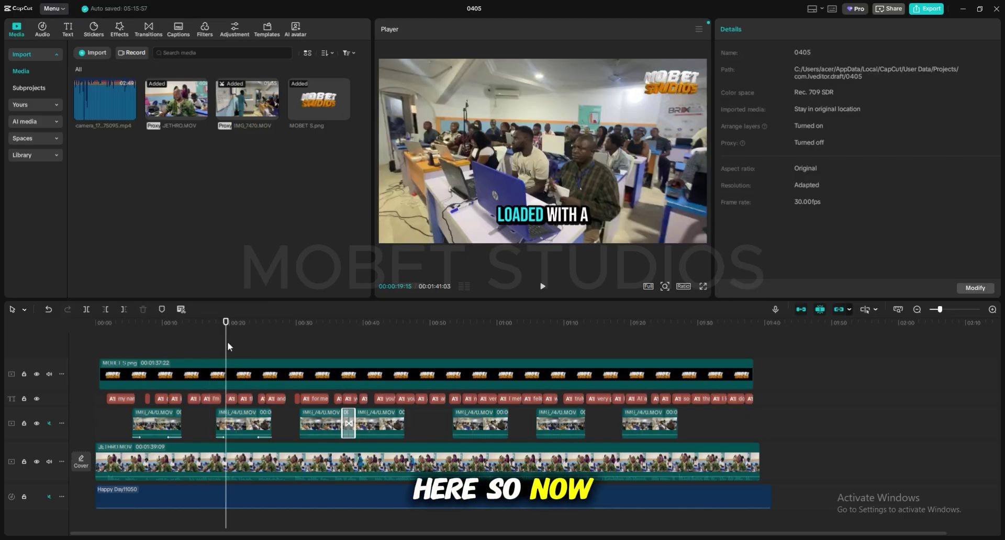
key(space)
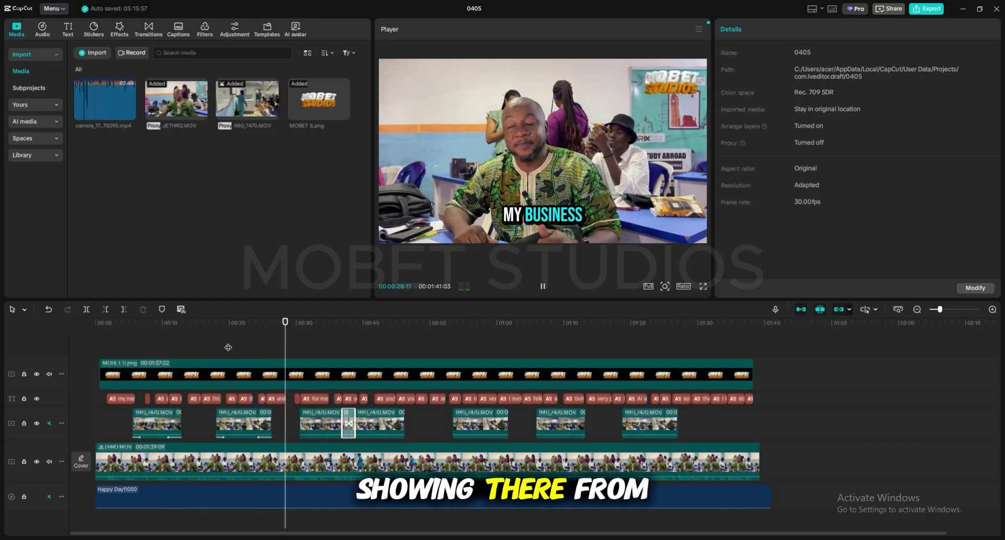
click(542, 287)
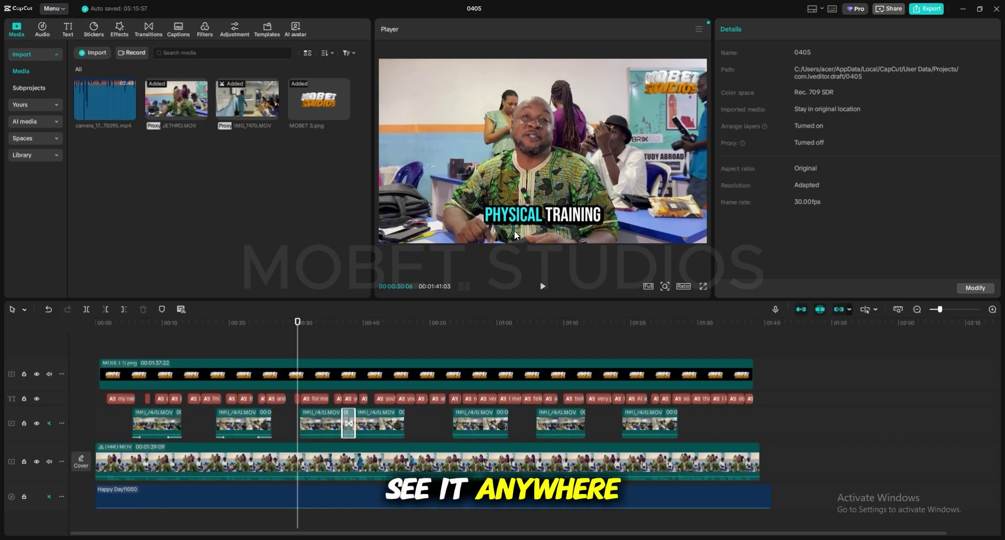
Reduce the B-roll track's height and add the trending like, subscribe and bell bar sticker above the logo track at about 00:00:33.
click(322, 351)
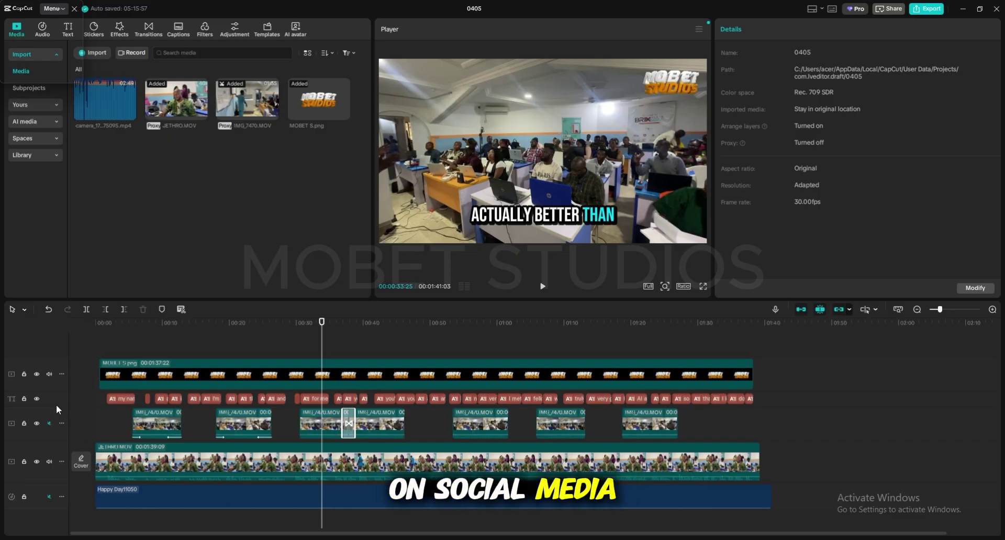
drag(57, 438, 55, 424)
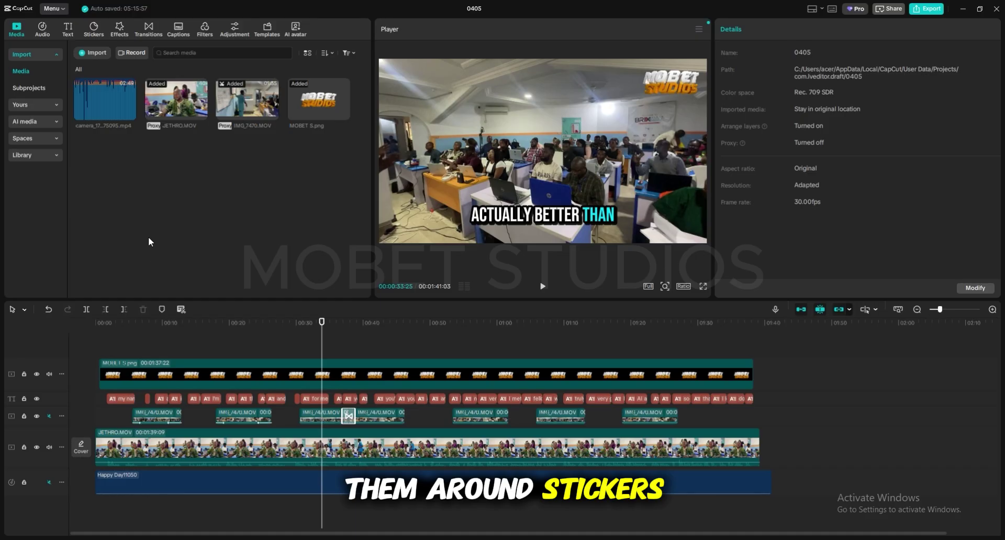
click(93, 31)
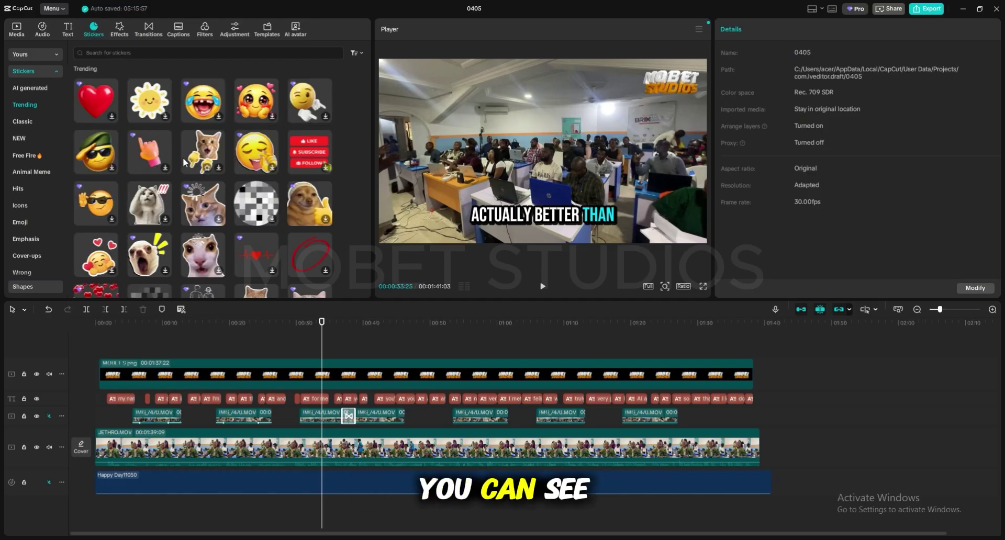
scroll(183, 160, down, 2)
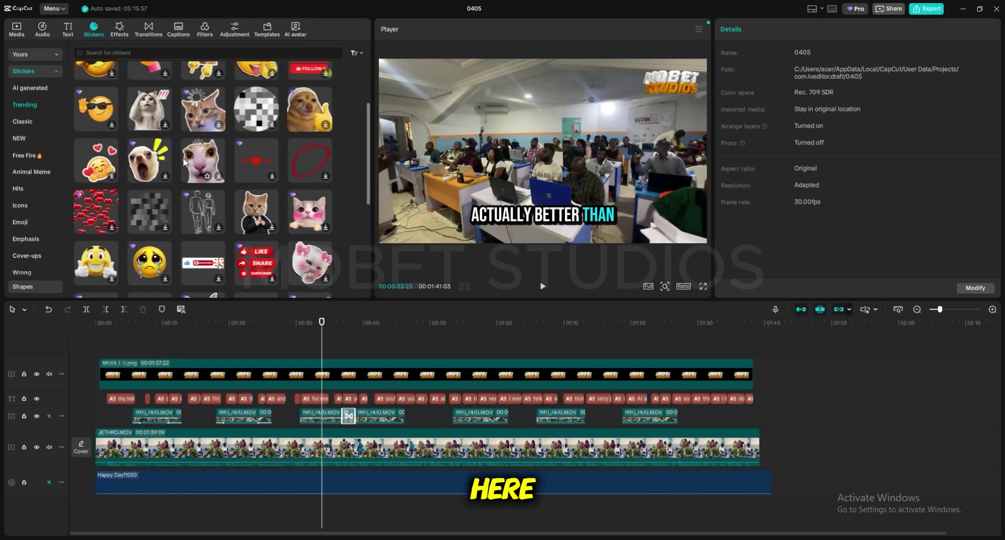
scroll(184, 160, down, 1)
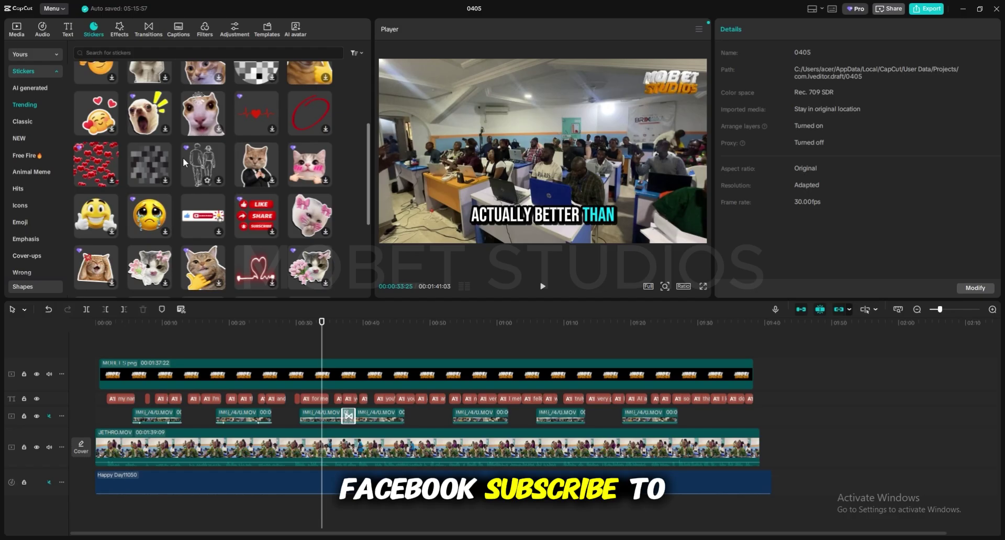
click(198, 219)
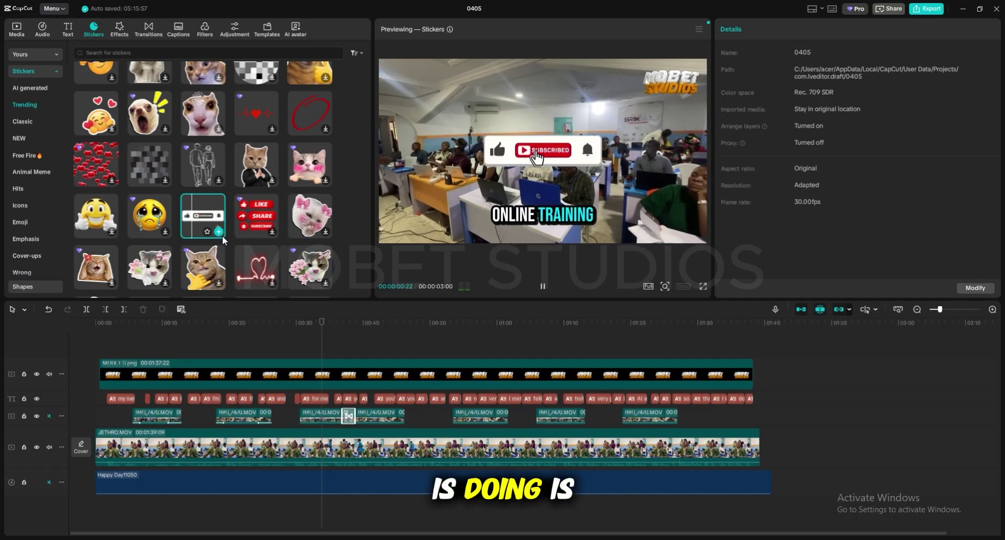
drag(222, 236, 317, 352)
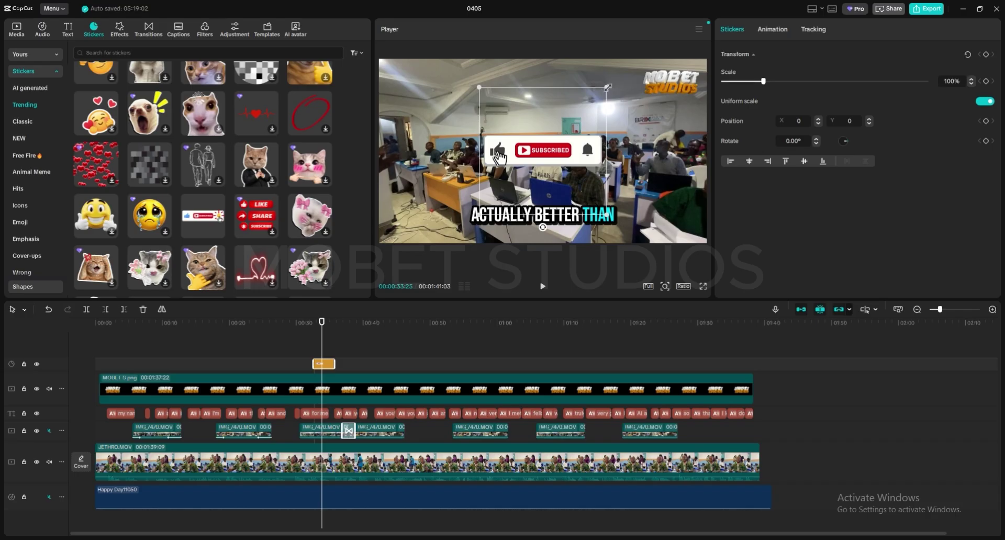
Scale the subscribe sticker to 73%, place it just above the captions, and play from 00:00:31:26 to 00:00:36:12.
drag(607, 88, 589, 104)
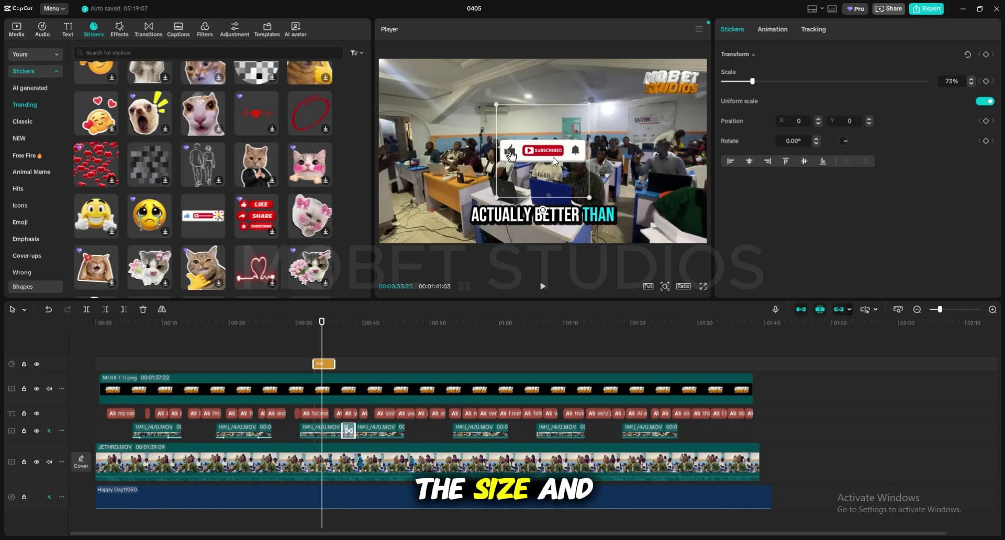
drag(555, 160, 549, 198)
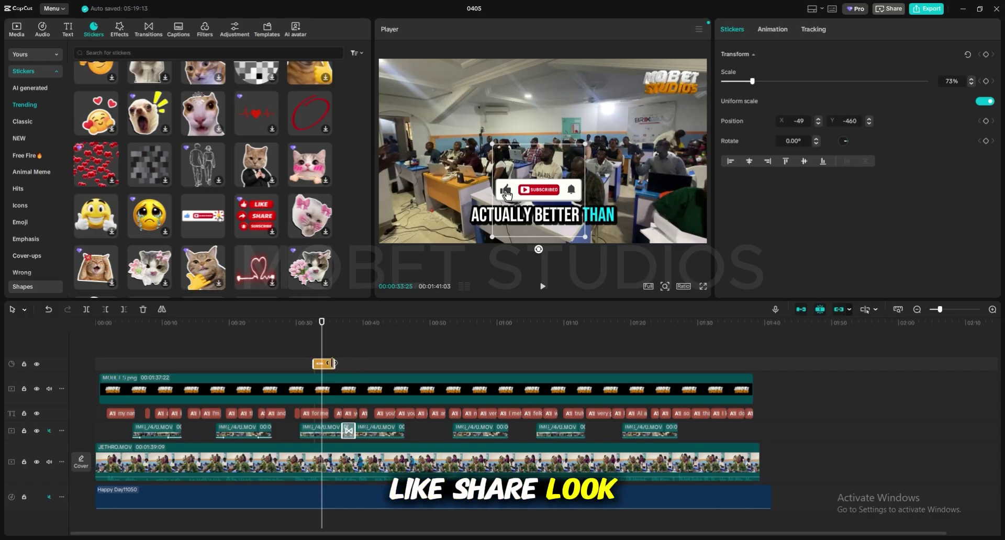
click(308, 355)
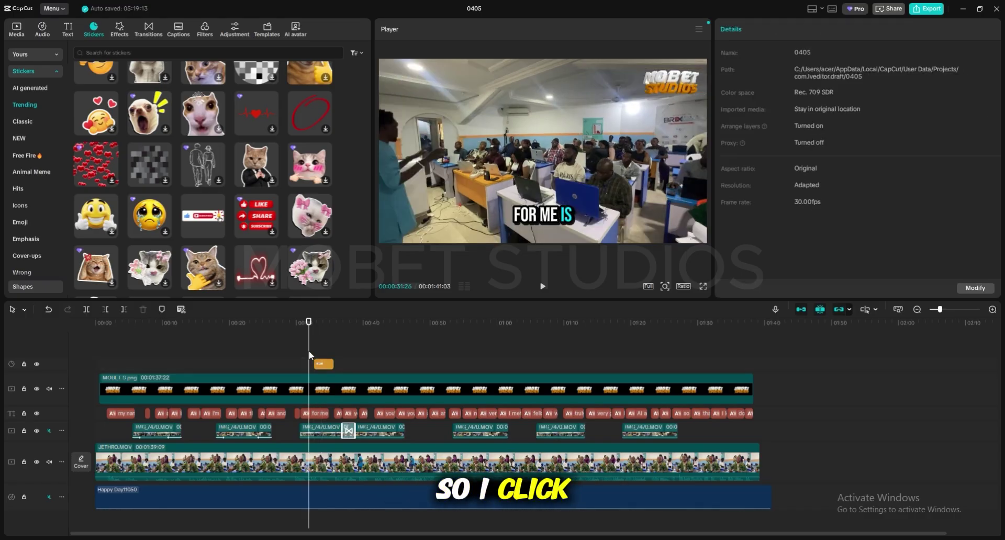
key(space)
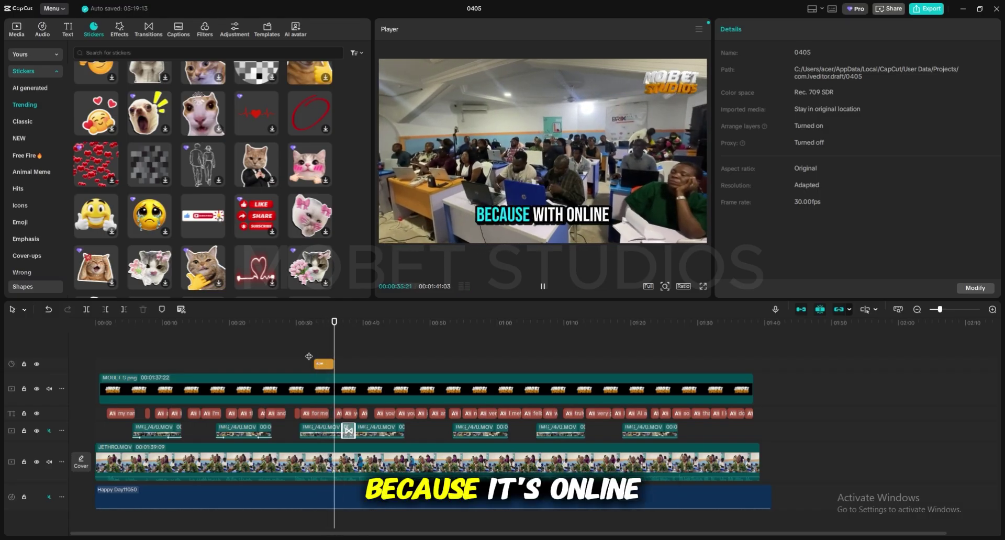
key(space)
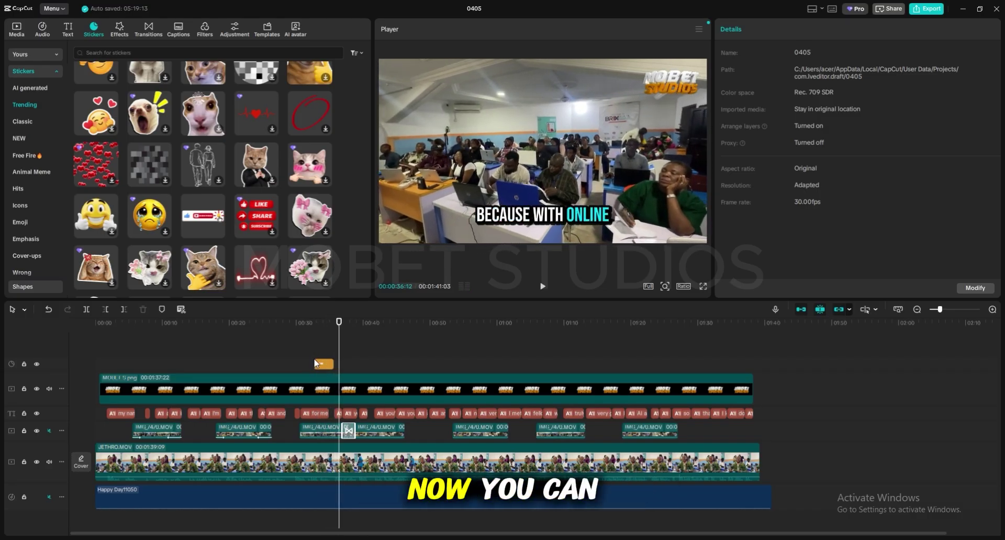
Copy the subscribe sticker to about 00:00:50 and 00:01:07, and play across the first copy until 00:00:53:08.
click(319, 364)
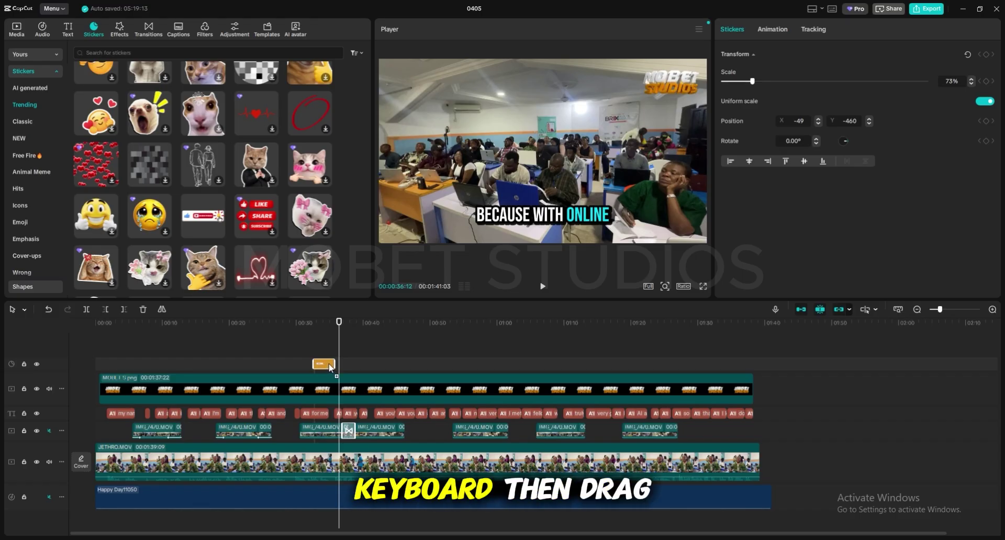
drag(325, 364, 434, 363)
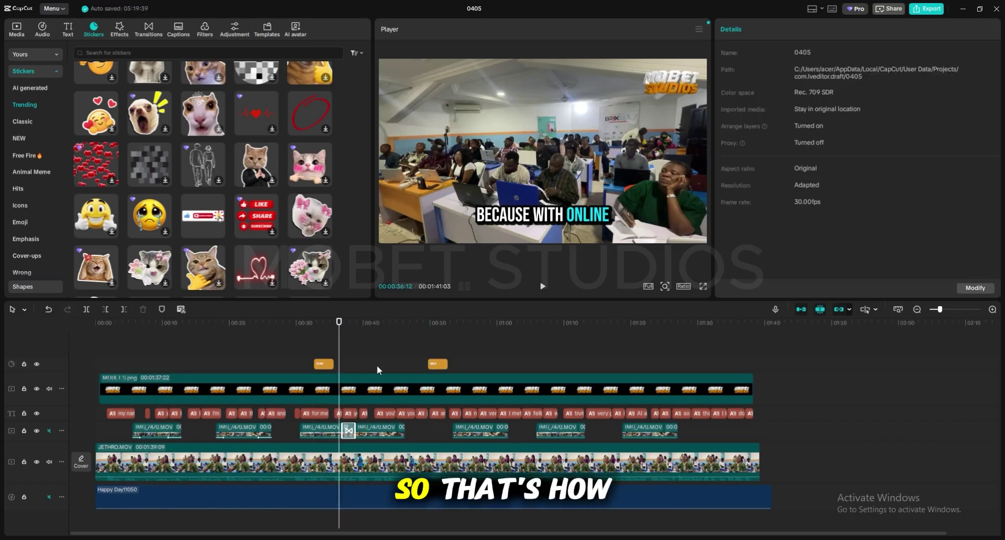
click(325, 364)
drag(325, 363, 552, 369)
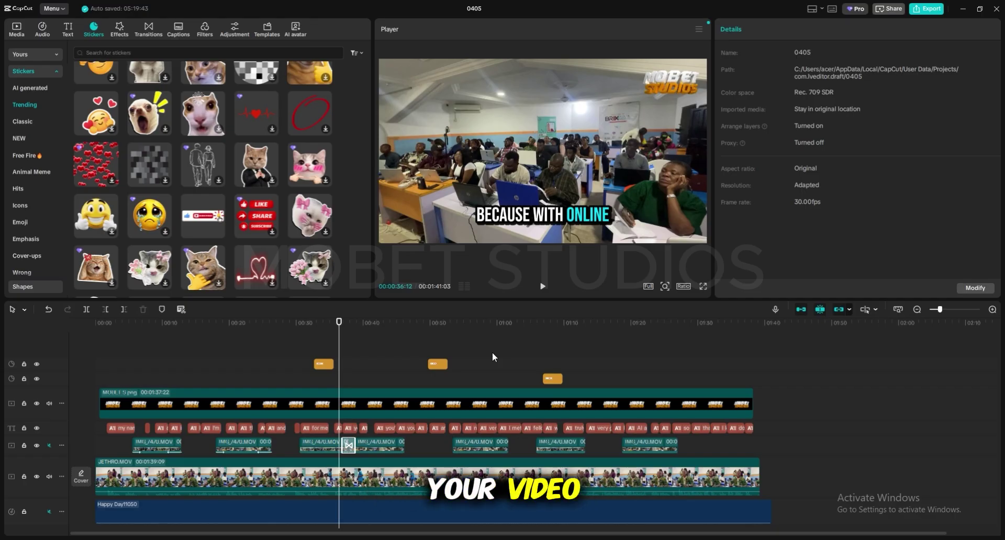
drag(339, 349, 425, 359)
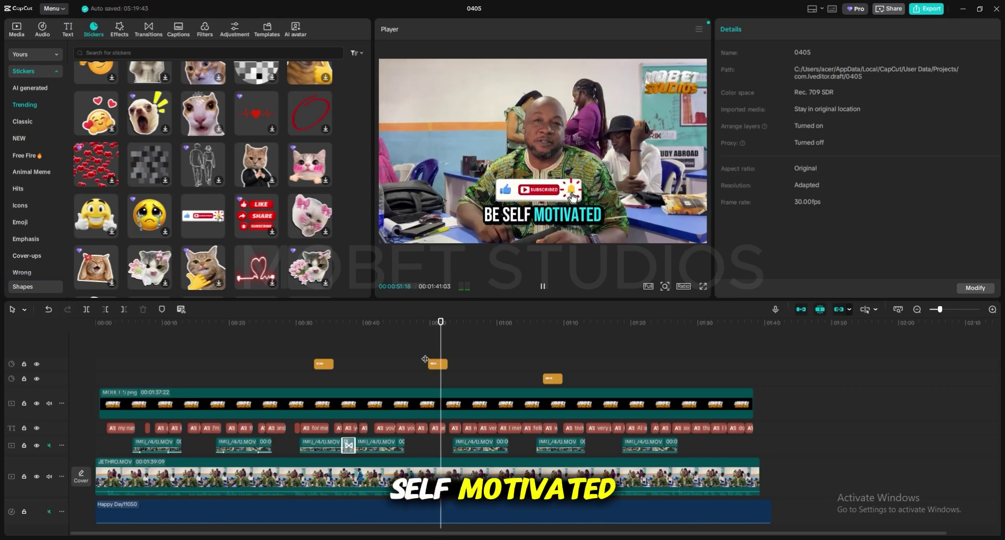
key(space)
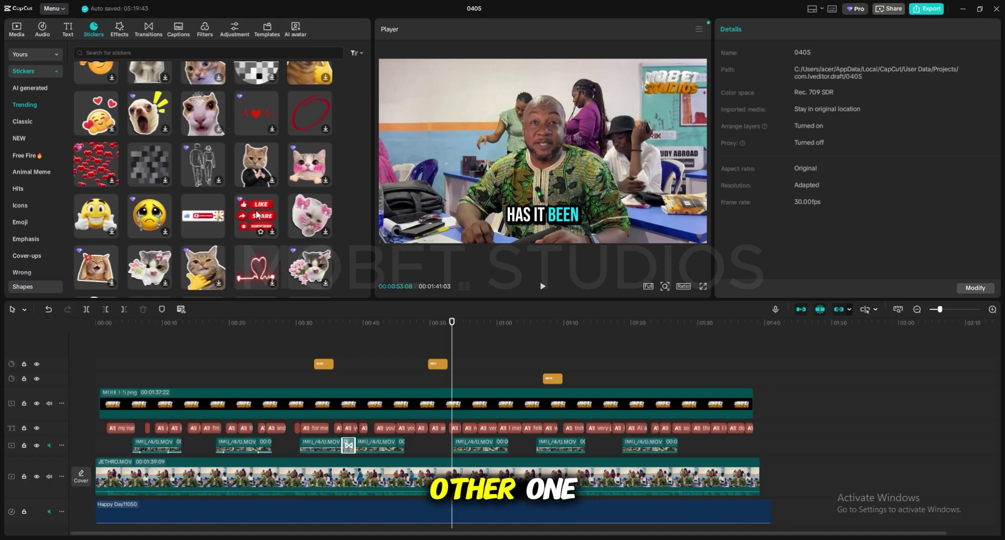
Add the red Like, Share, Subscribe sticker at about 00:00:14 and view it at 00:00:15:03.
click(255, 231)
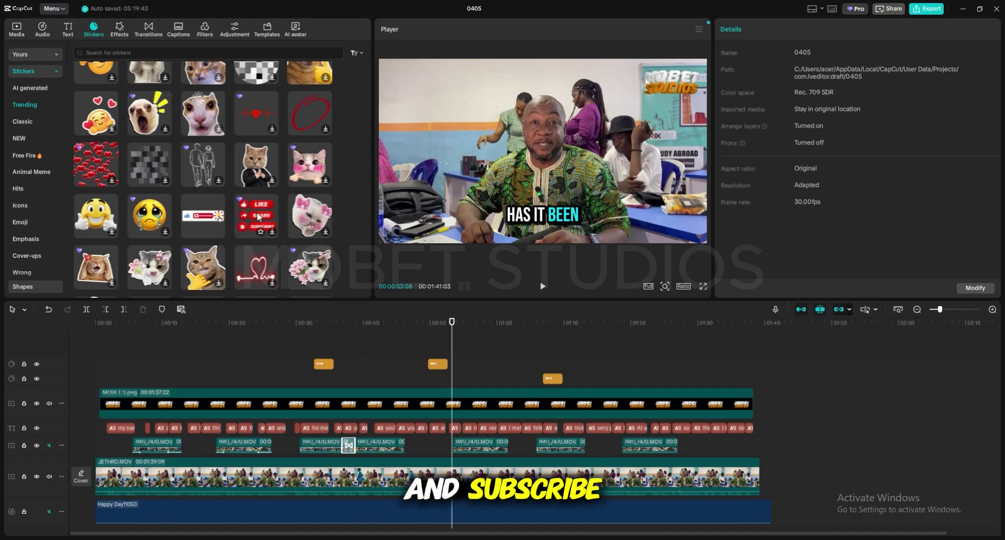
drag(262, 214, 187, 385)
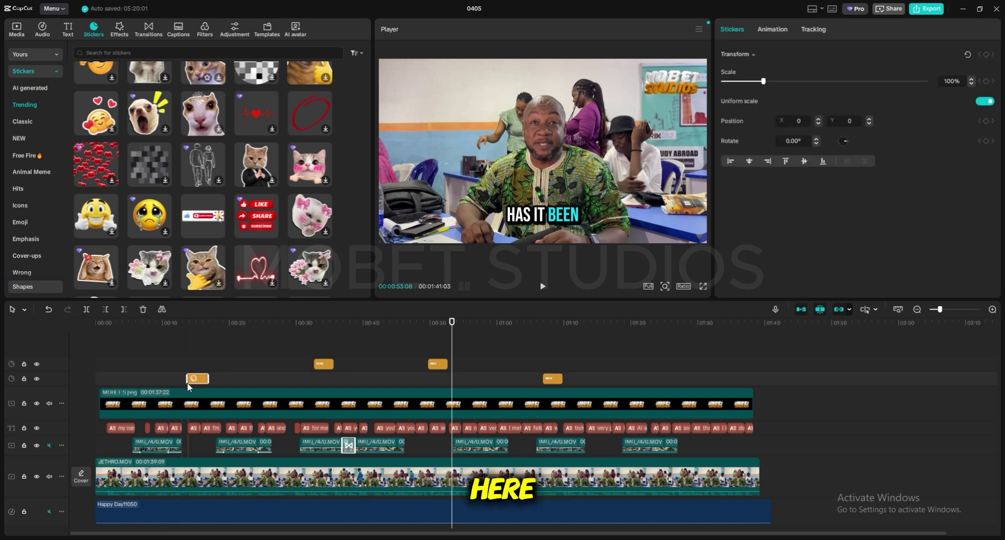
click(197, 350)
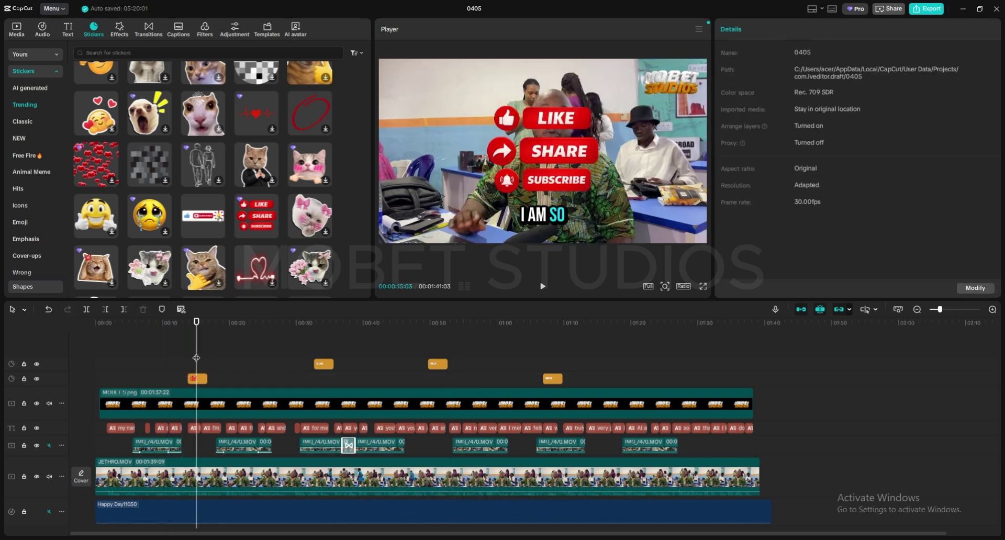
Scale the Like, Share, Subscribe sticker to 57%, place it in the lower-left corner of the frame, and play across it until 00:00:17:09.
click(203, 378)
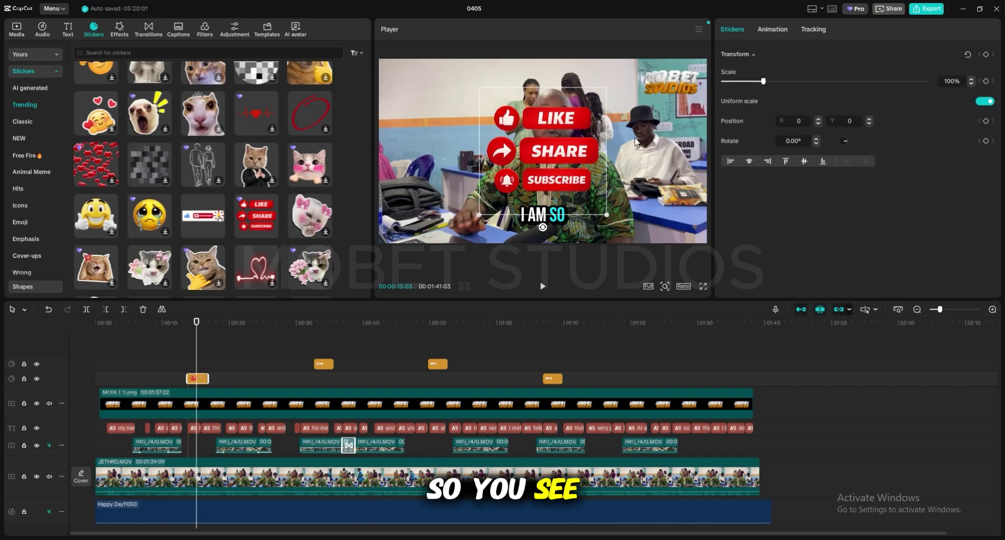
mouse_move(608, 89)
mouse_down()
mouse_move(573, 131)
mouse_move(459, 189)
mouse_move(437, 214)
mouse_up()
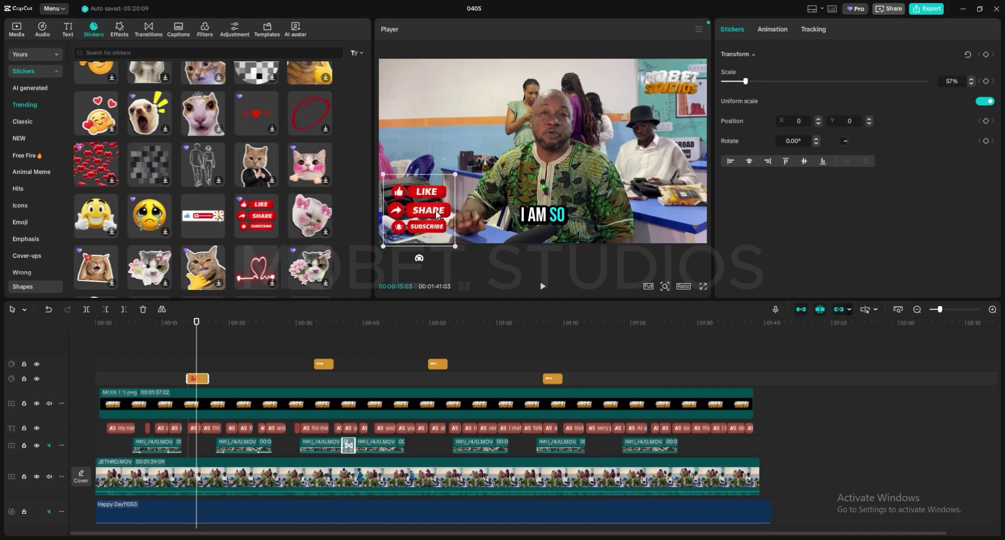
click(180, 360)
key(space)
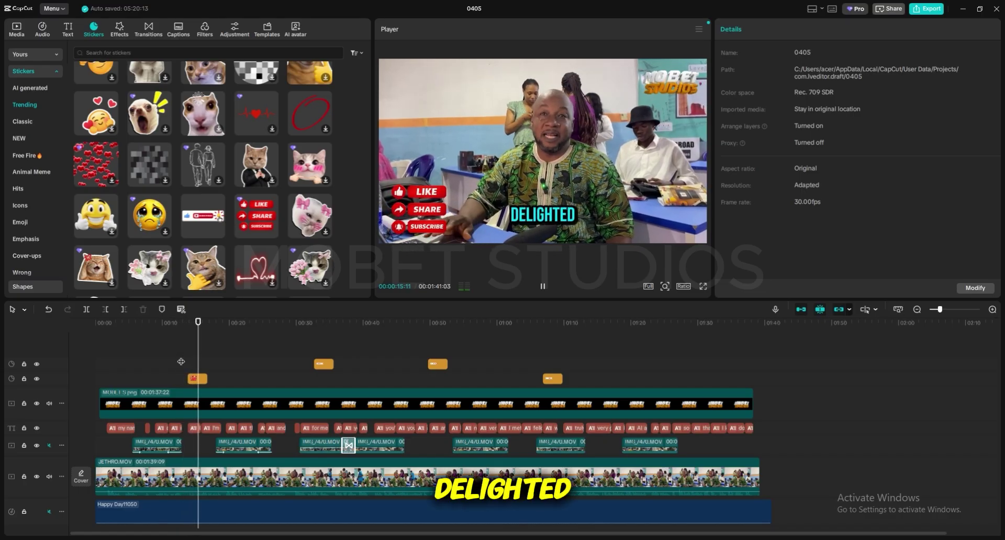
key(space)
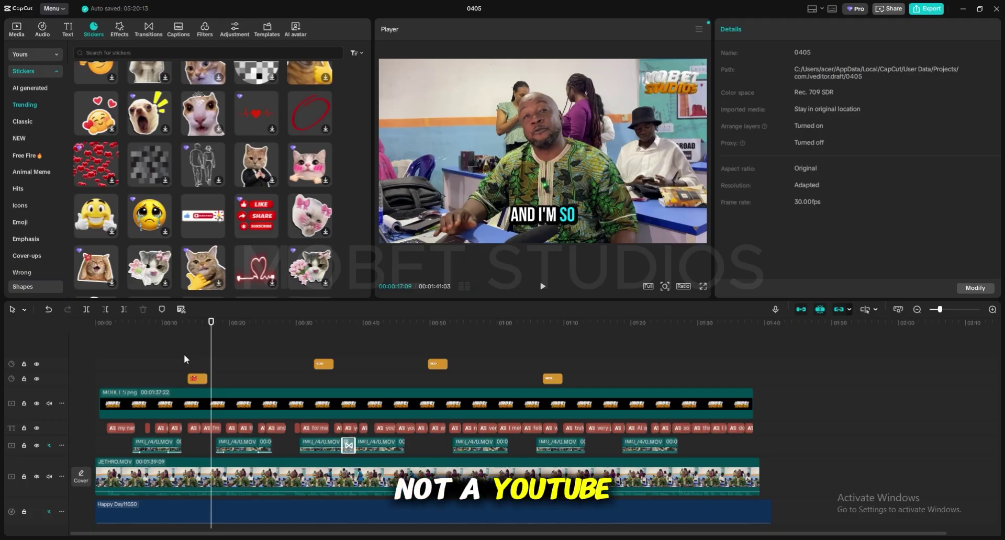
Browse the trending stickers to examine the designs available for the video.
scroll(206, 184, down, 2)
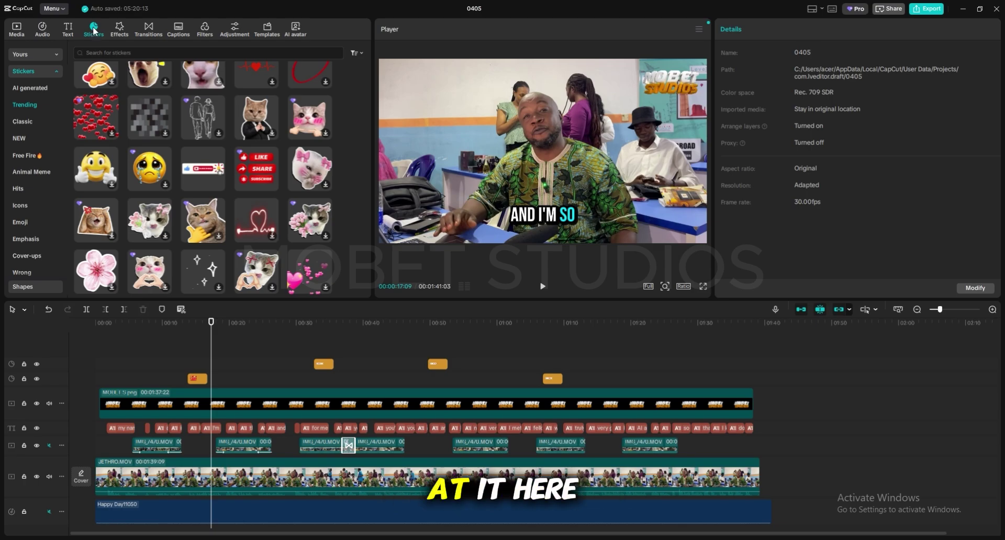
mouse_move(263, 158)
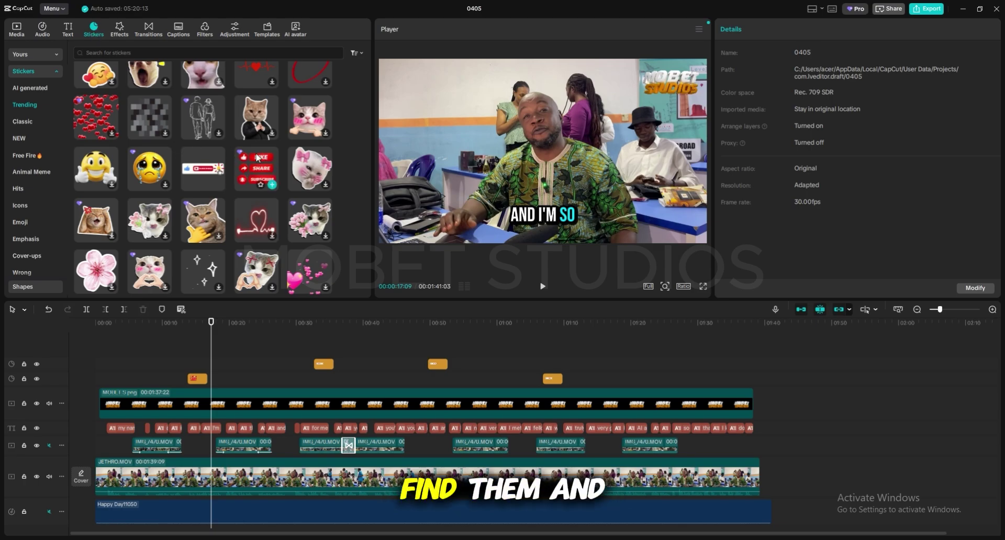
scroll(257, 157, down, 4)
scroll(257, 158, down, 2)
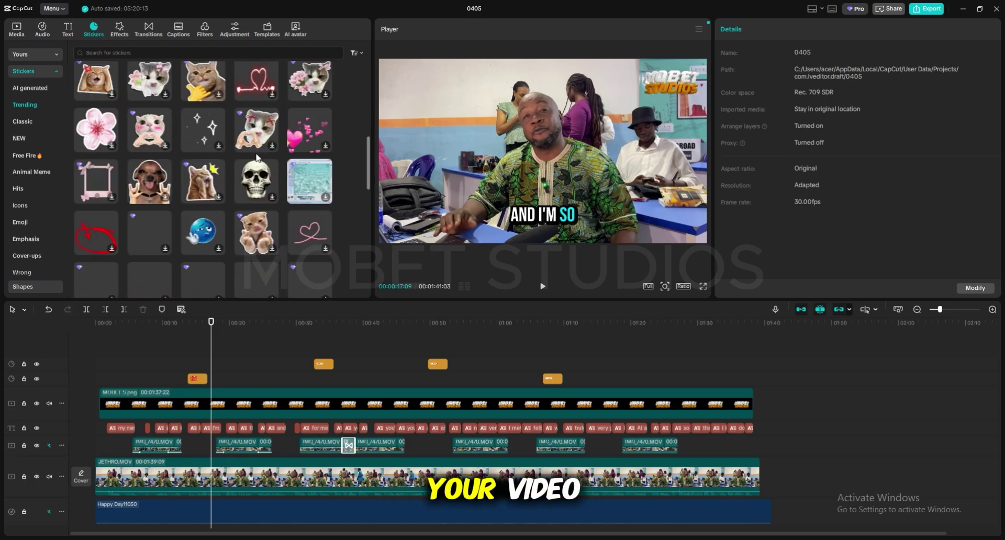
scroll(256, 157, down, 4)
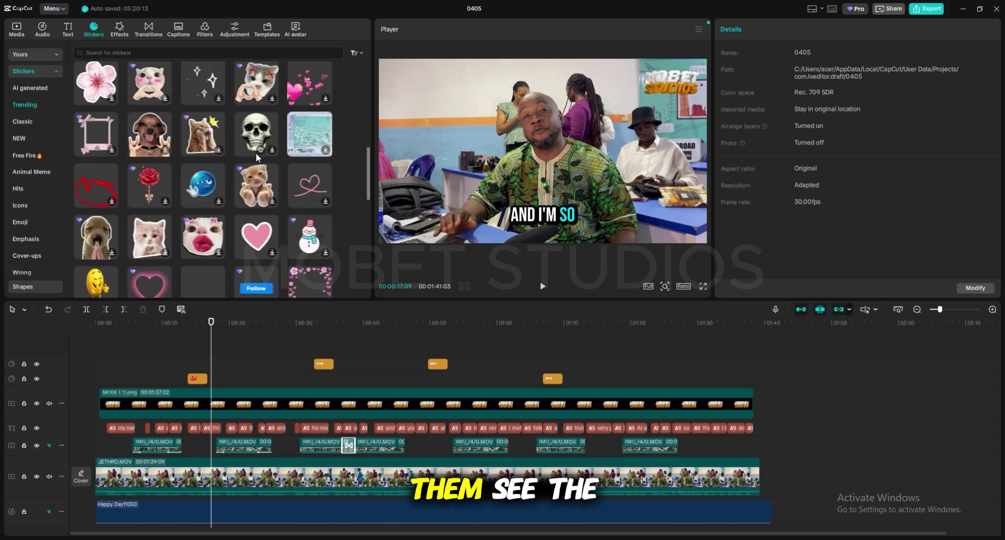
scroll(257, 157, down, 6)
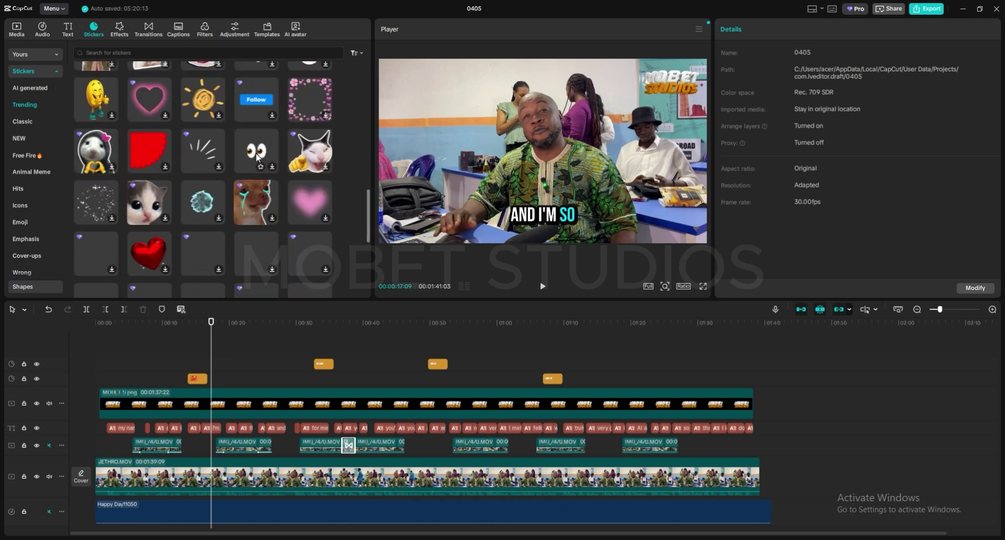
scroll(277, 191, down, 4)
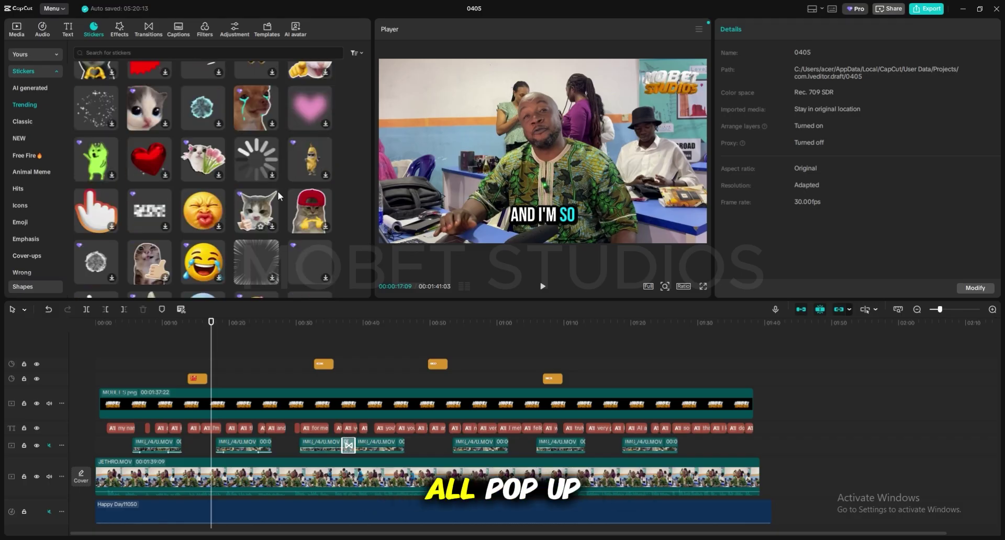
scroll(277, 190, down, 8)
scroll(277, 191, down, 4)
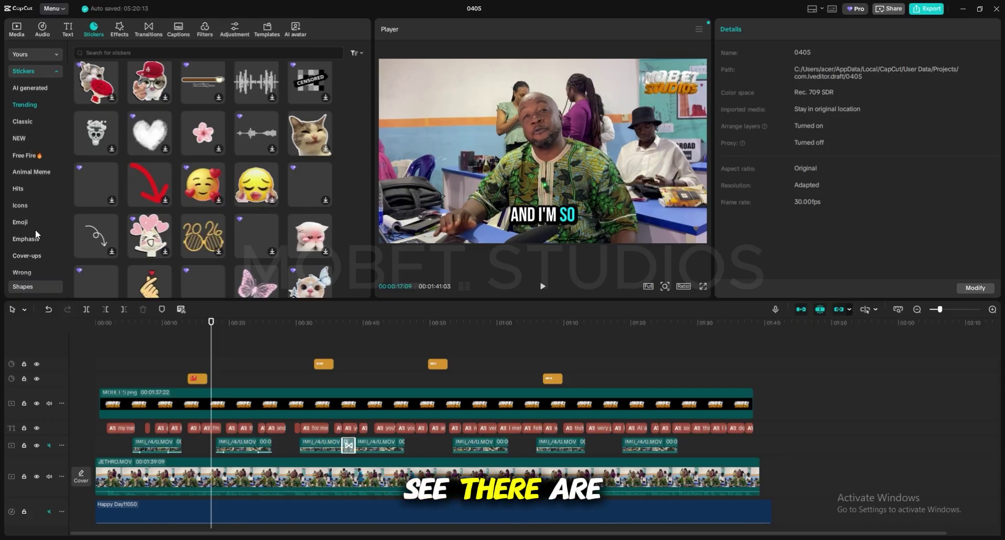
Add the red location pin sticker from the Icons category, spanning about 00:00:17 to 00:00:23, and view it at 00:00:20:08.
click(33, 209)
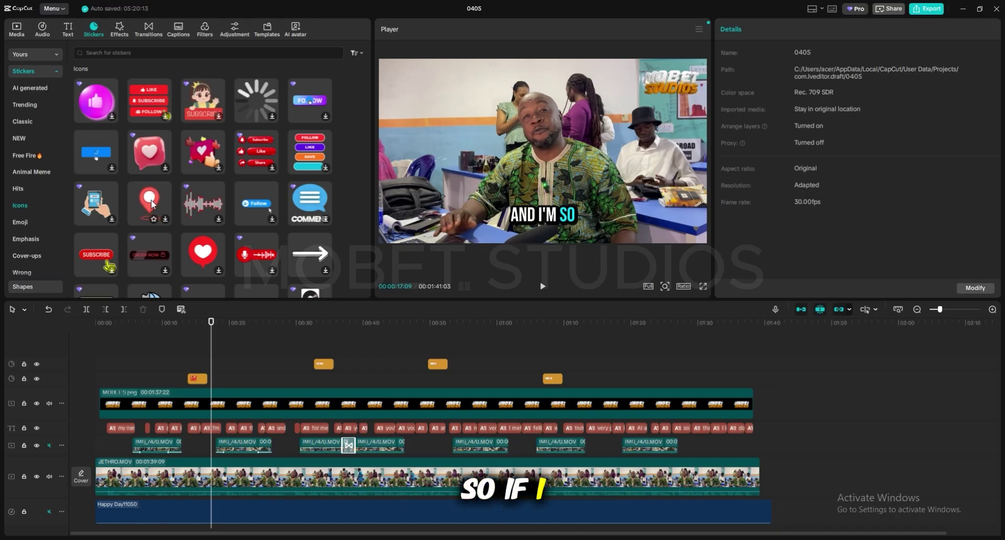
click(165, 220)
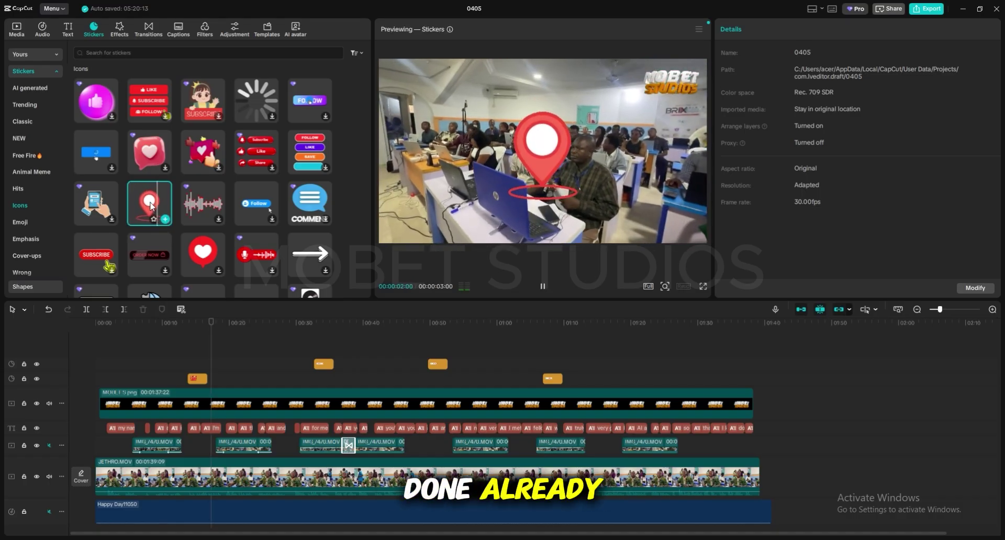
drag(153, 215, 253, 363)
click(234, 351)
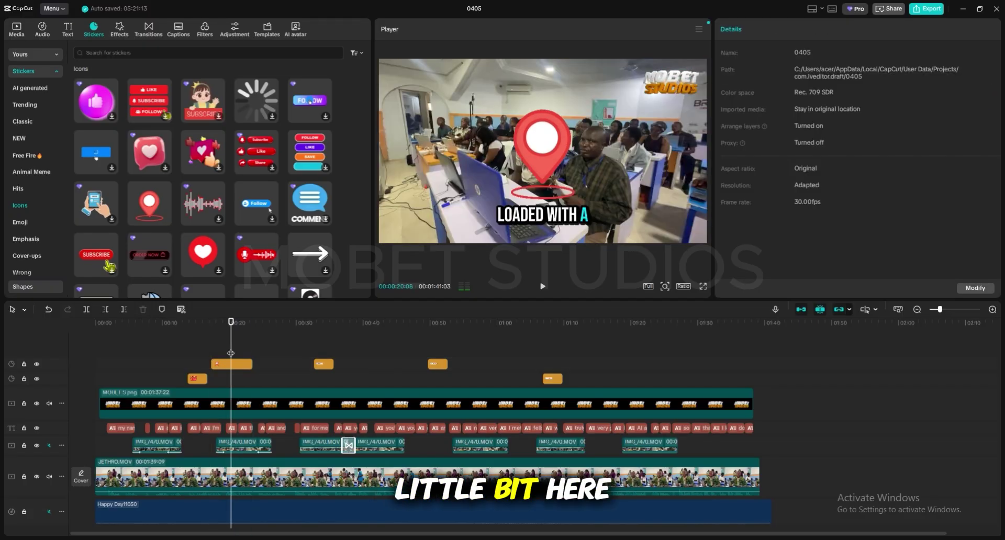
Scale the location pin sticker to 46%, place it in the frame's lower-left corner at X -1500, Y -629, and view it at 00:00:19:15.
click(233, 364)
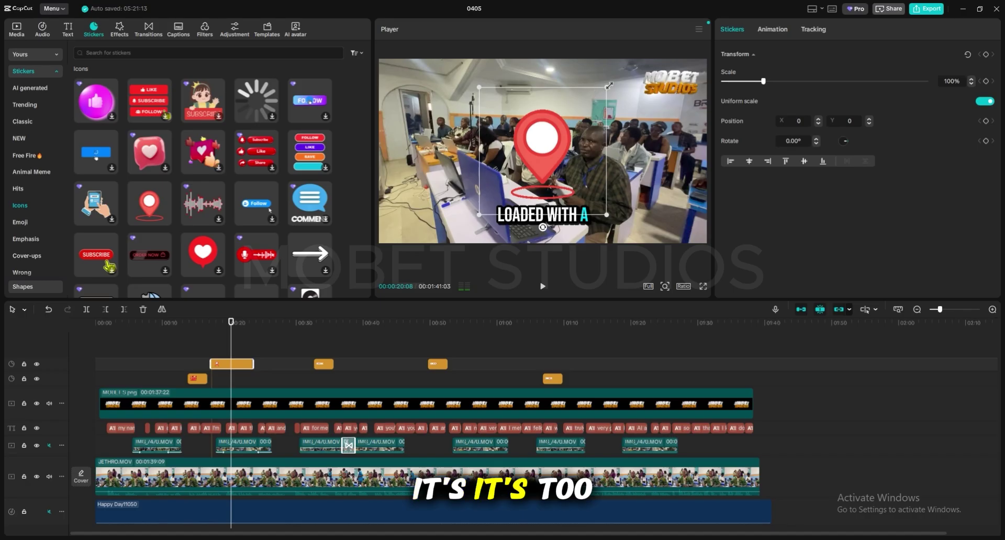
drag(609, 86, 419, 206)
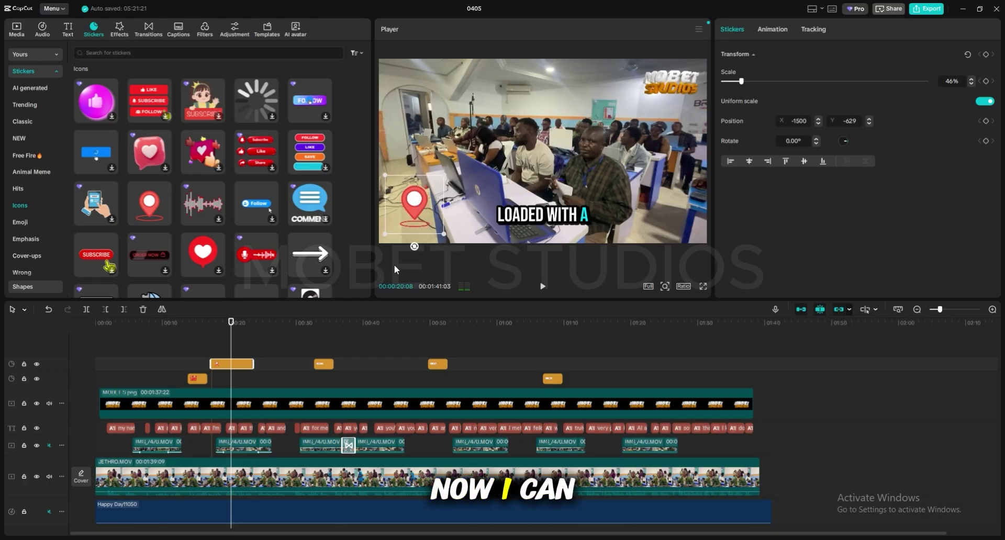
click(399, 148)
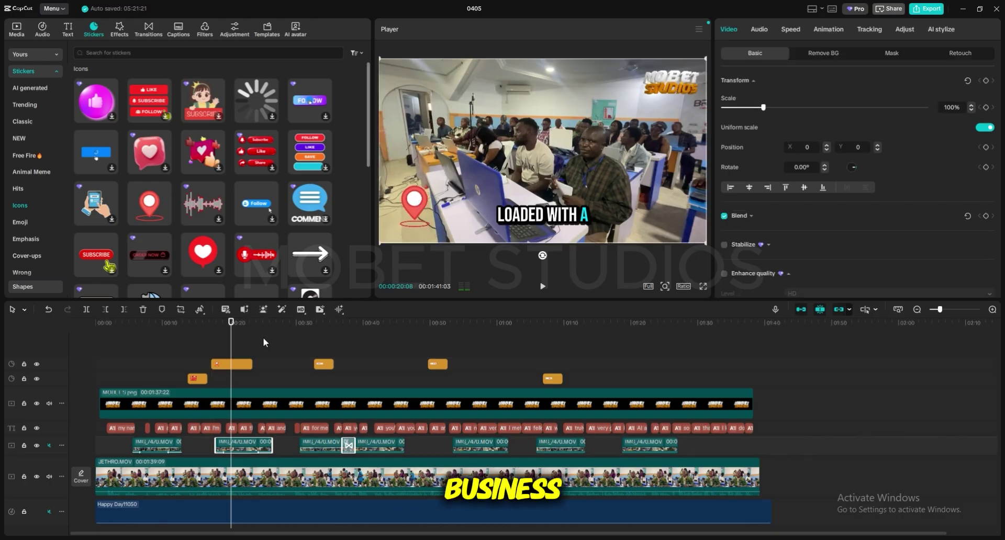
click(235, 364)
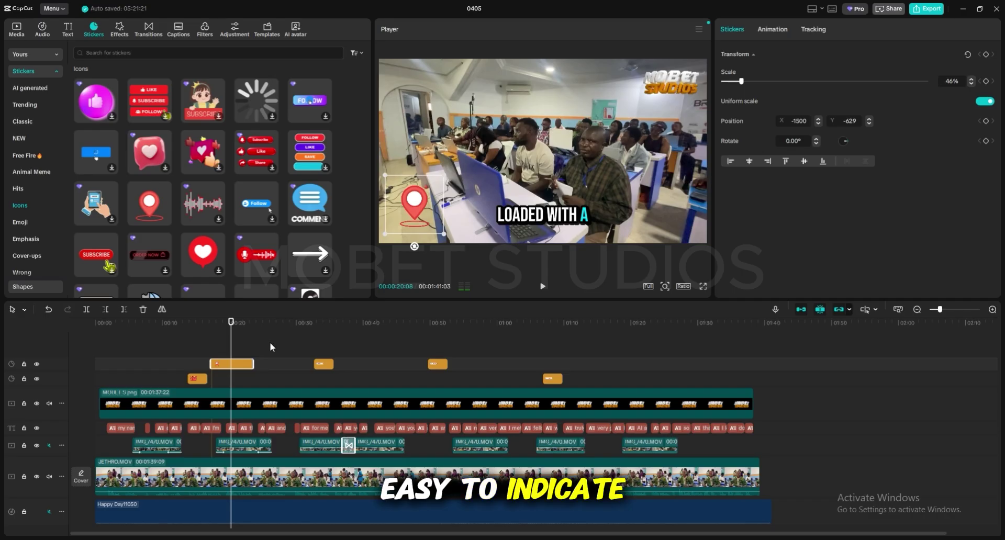
click(226, 348)
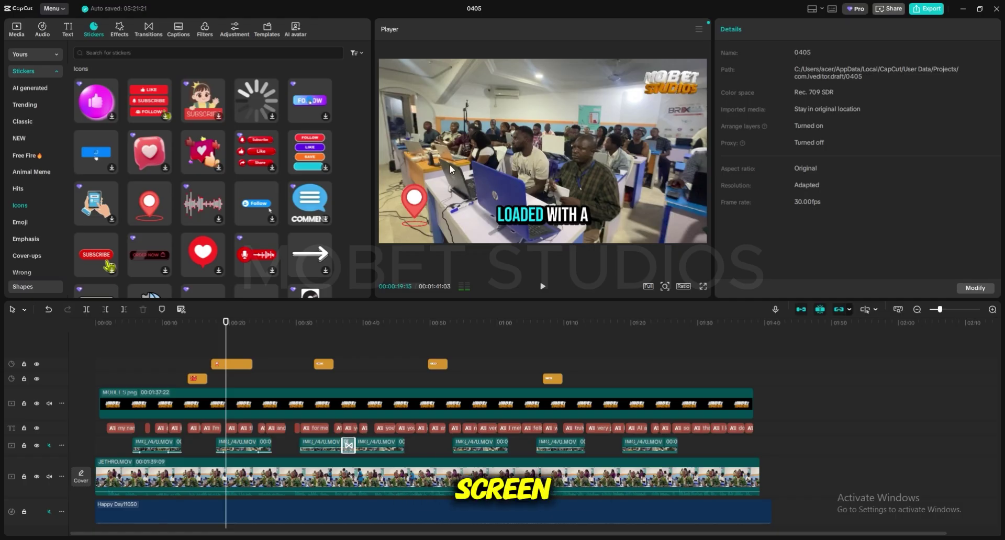
click(228, 365)
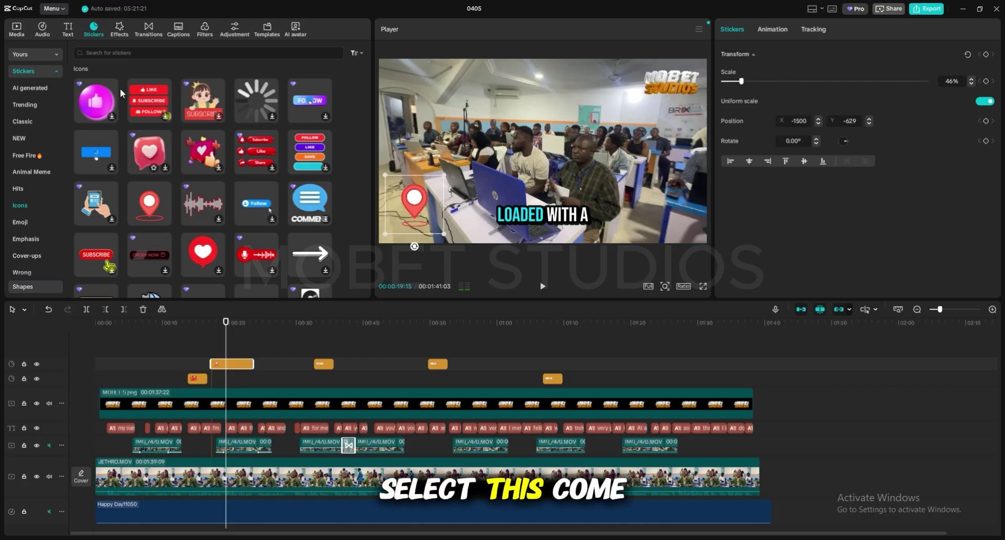
Add a default text clip at 00:00:21:09.
click(71, 34)
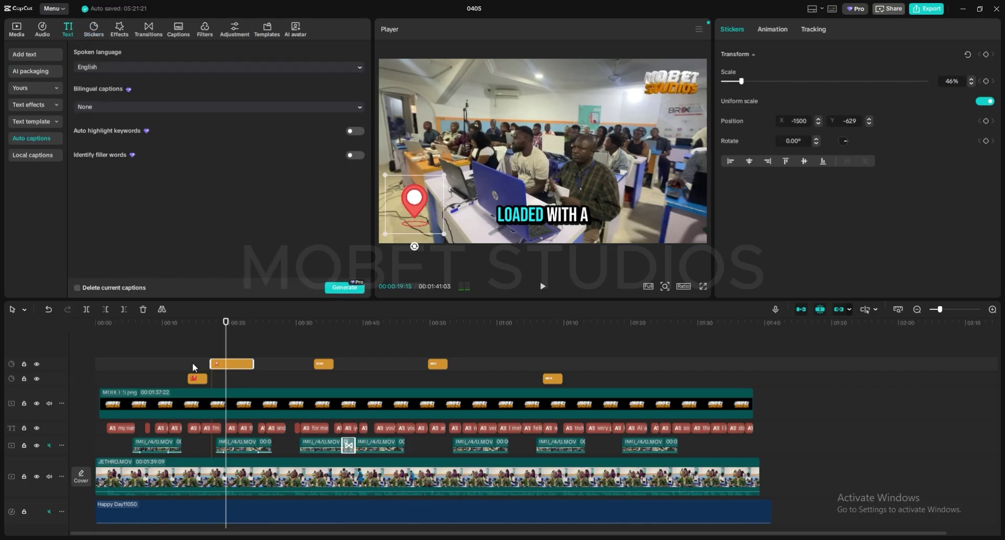
click(239, 344)
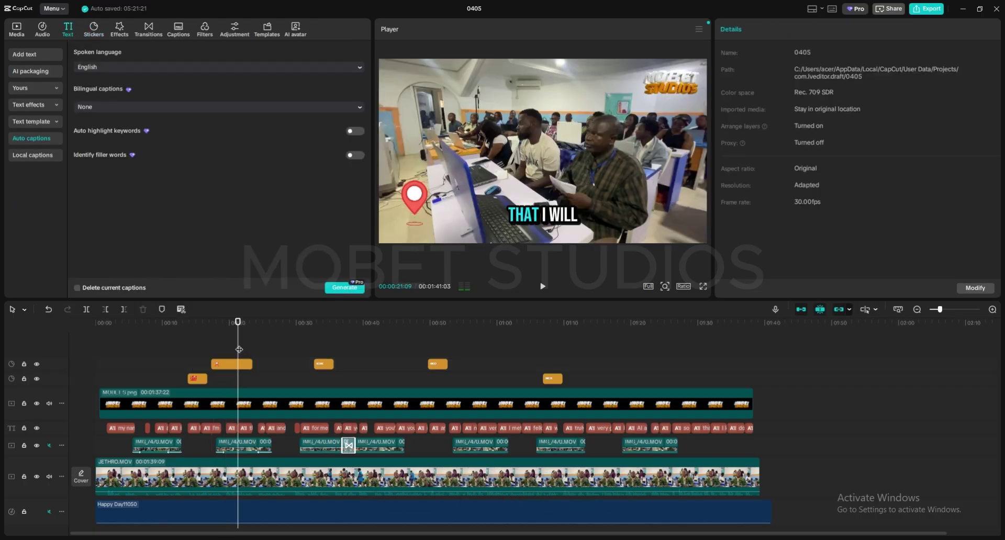
click(27, 52)
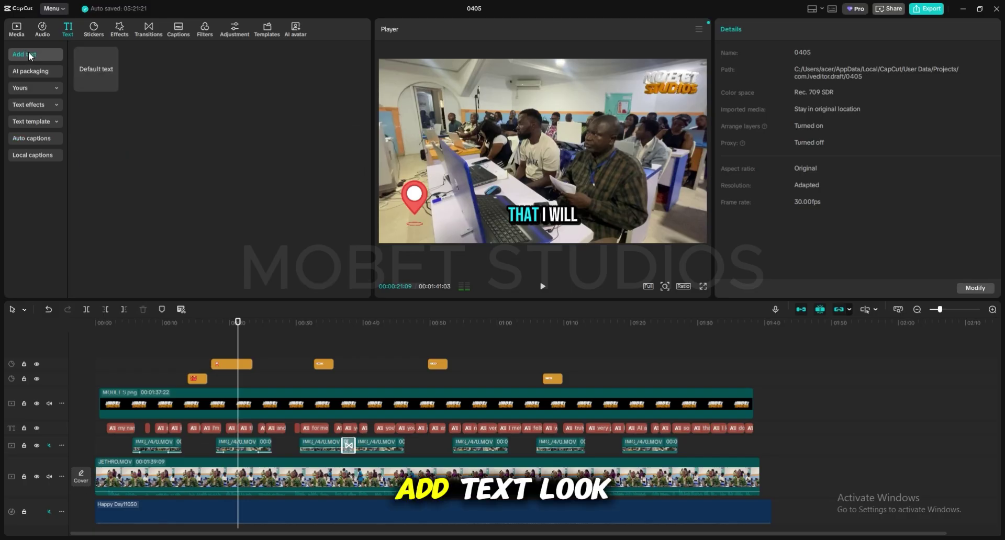
click(112, 86)
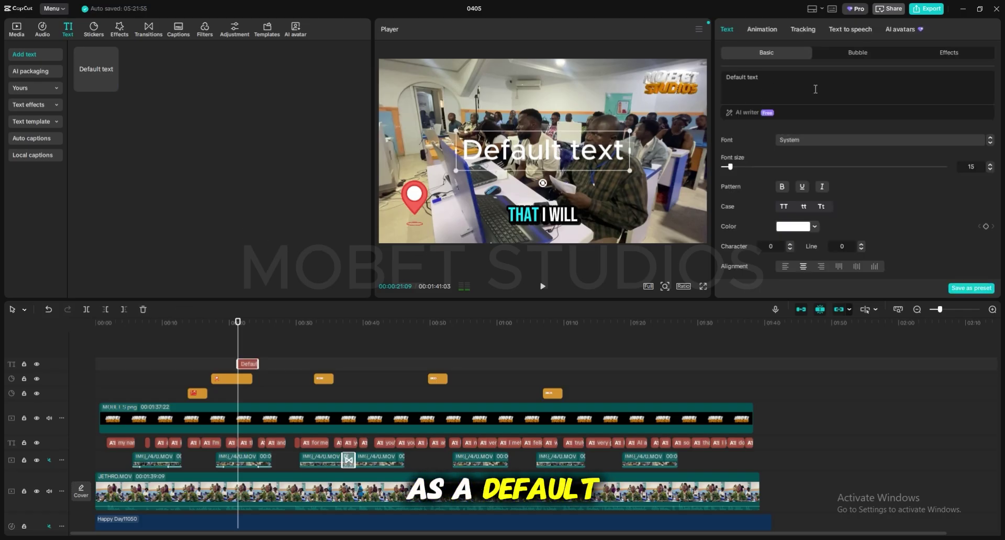
Replace the new text clip's wording with "brix academy".
drag(815, 89, 706, 90)
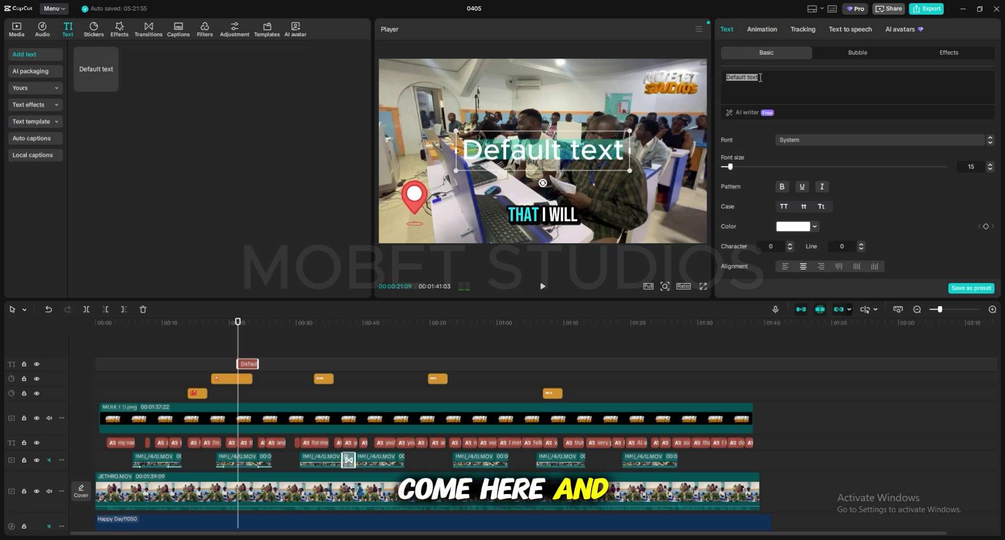
text(brix a)
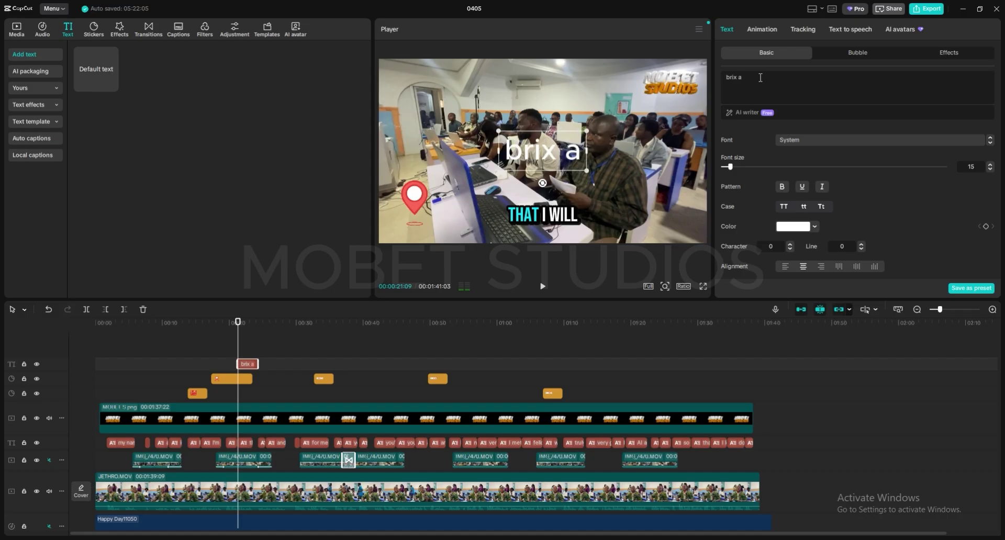
text(cadm)
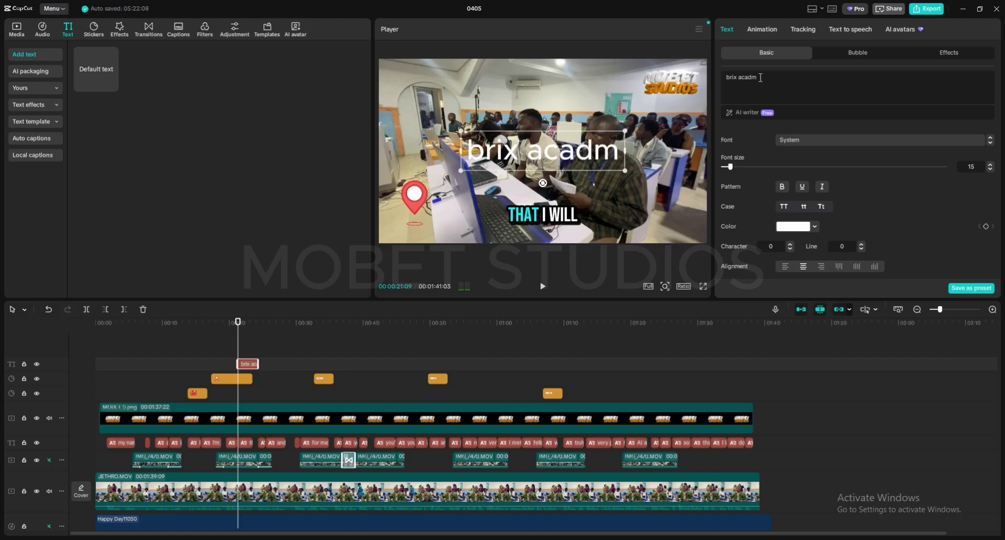
key(BackSpace)
key(BackSpace)
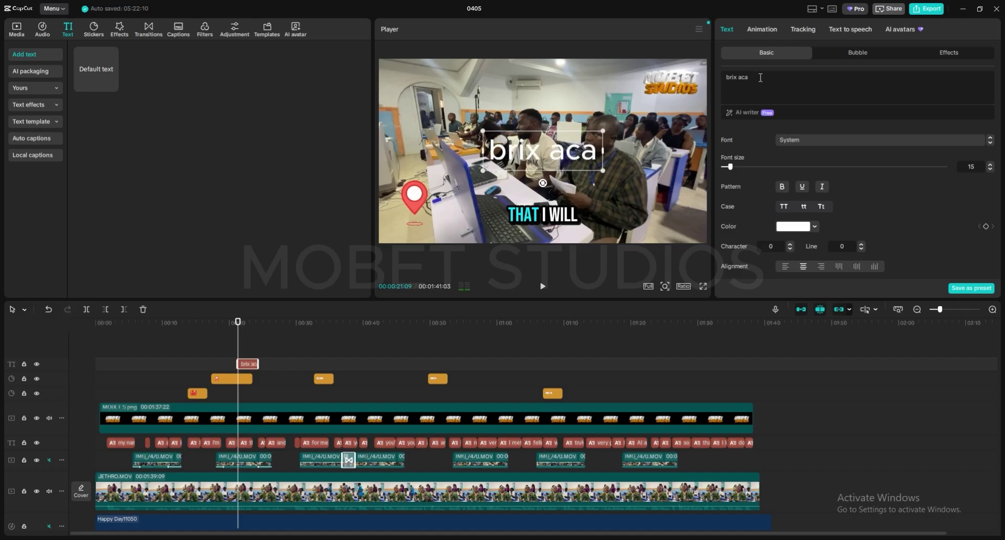
text(demy)
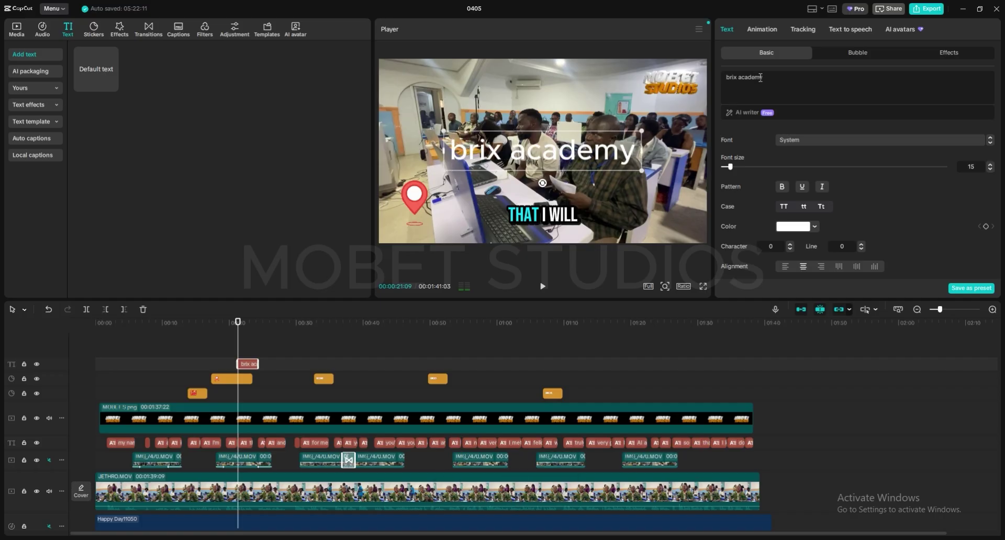
Shrink the "brix academy" text into the frame's lower-left corner and position the location pin just above it at X -1429, Y -614.
click(602, 92)
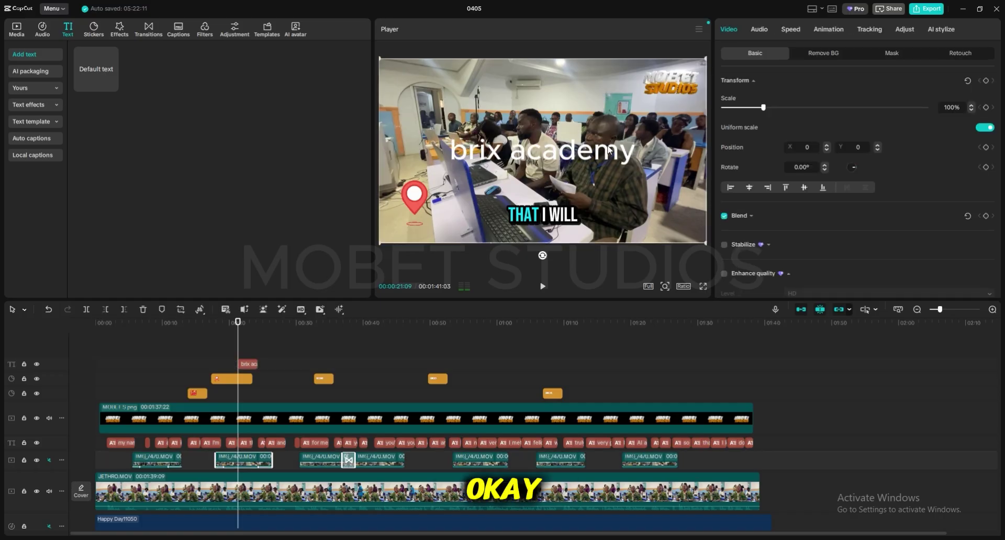
click(609, 151)
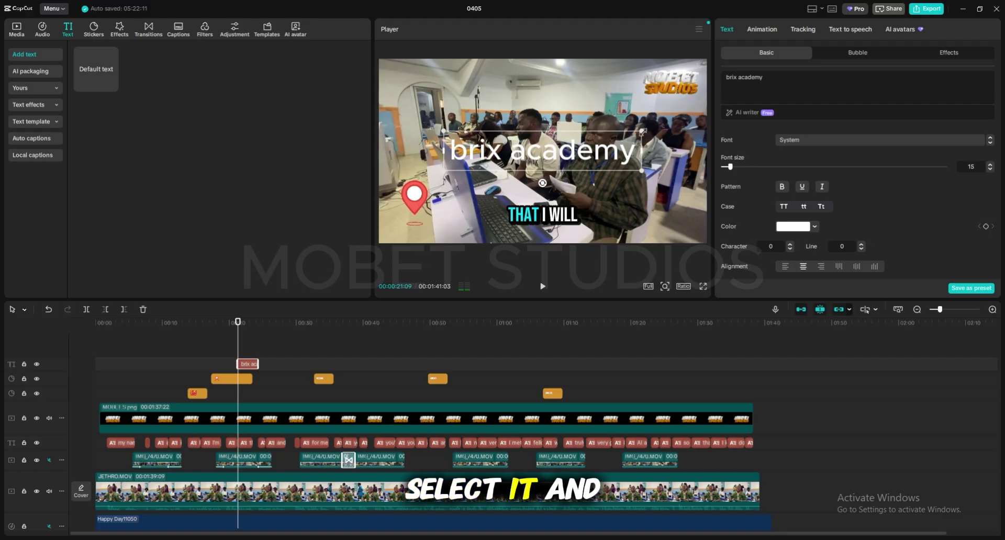
drag(634, 169, 458, 234)
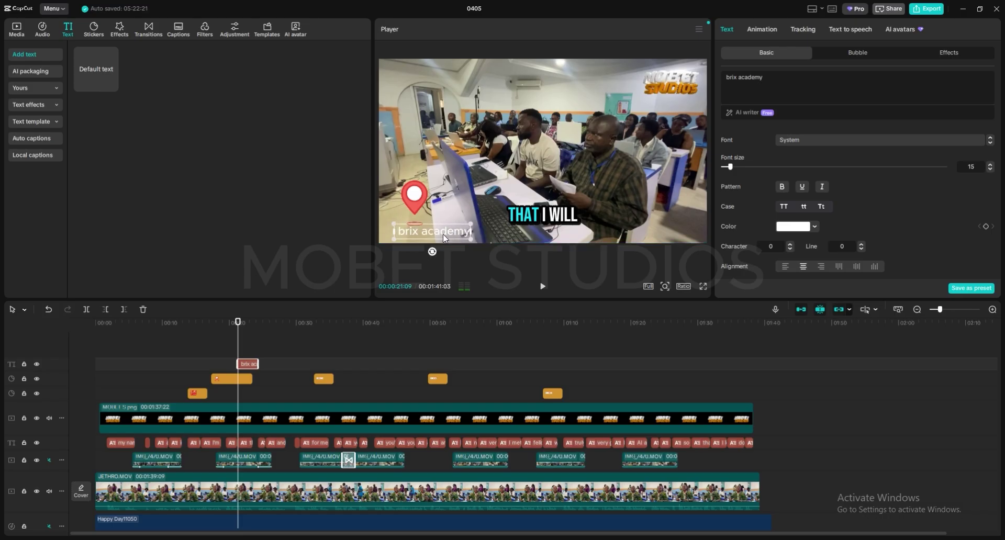
click(419, 195)
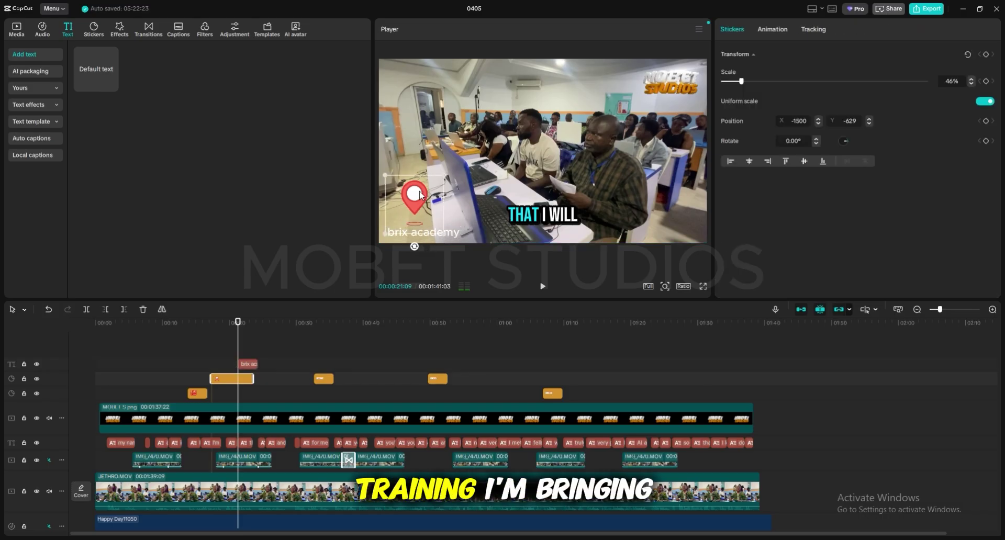
drag(429, 195, 427, 192)
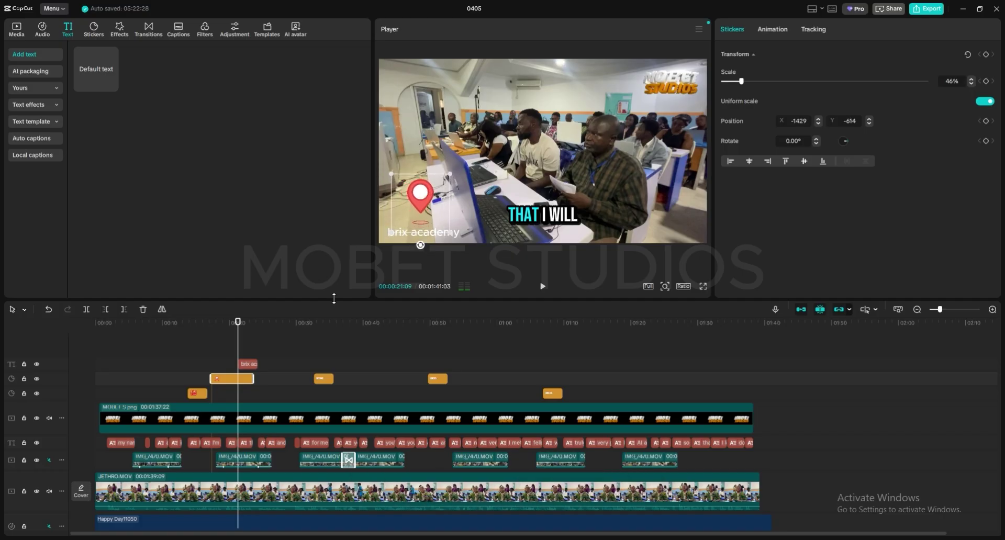
Adjust both ends of the "brix academy" text clip to match the location pin sticker, from about 00:00:17 to 00:00:23.
click(244, 364)
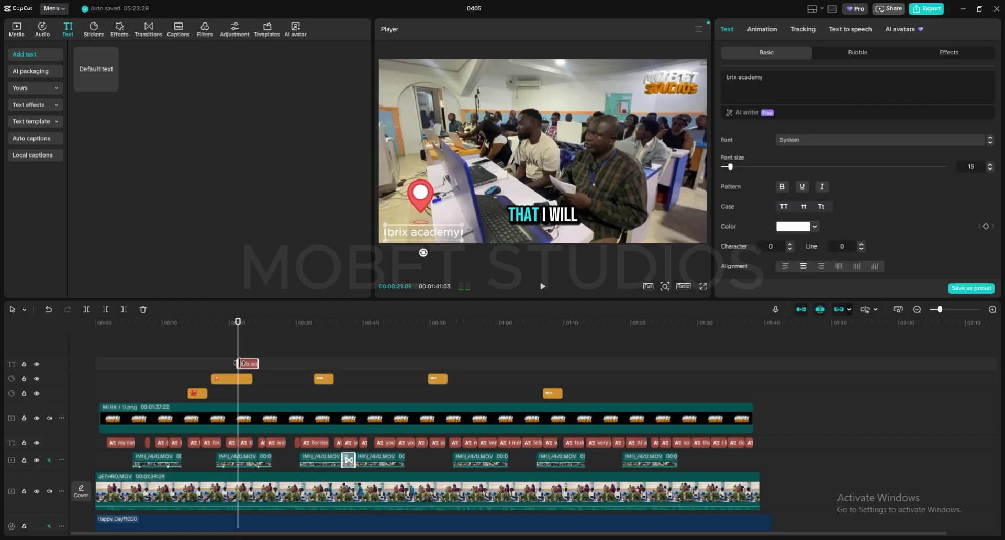
drag(239, 363, 213, 364)
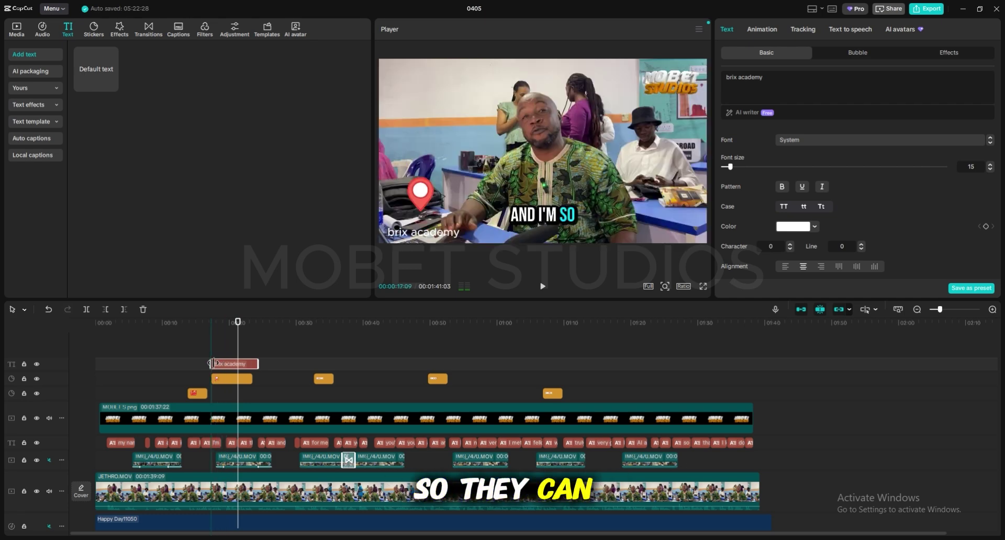
drag(257, 363, 253, 362)
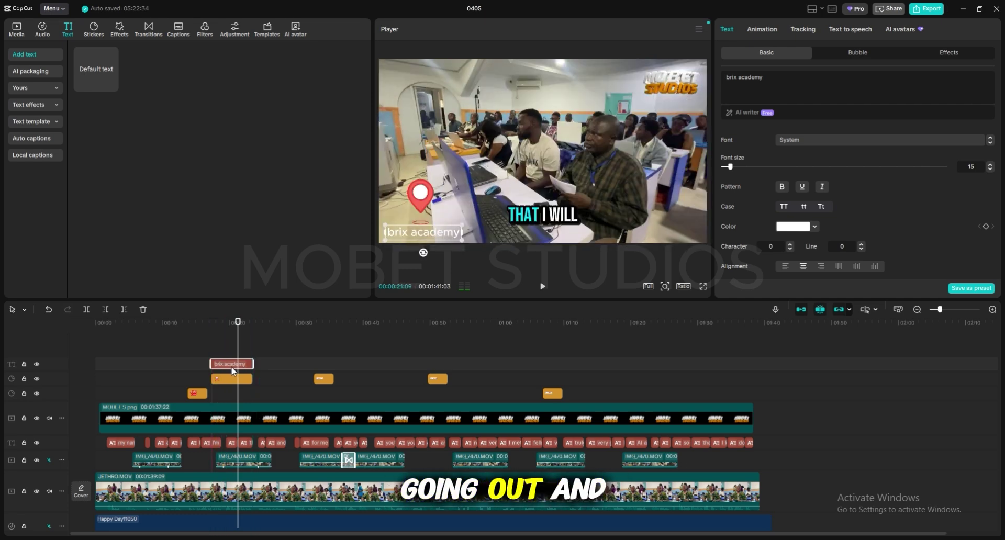
Change the "brix academy" text's font to SpeedLines.
click(797, 140)
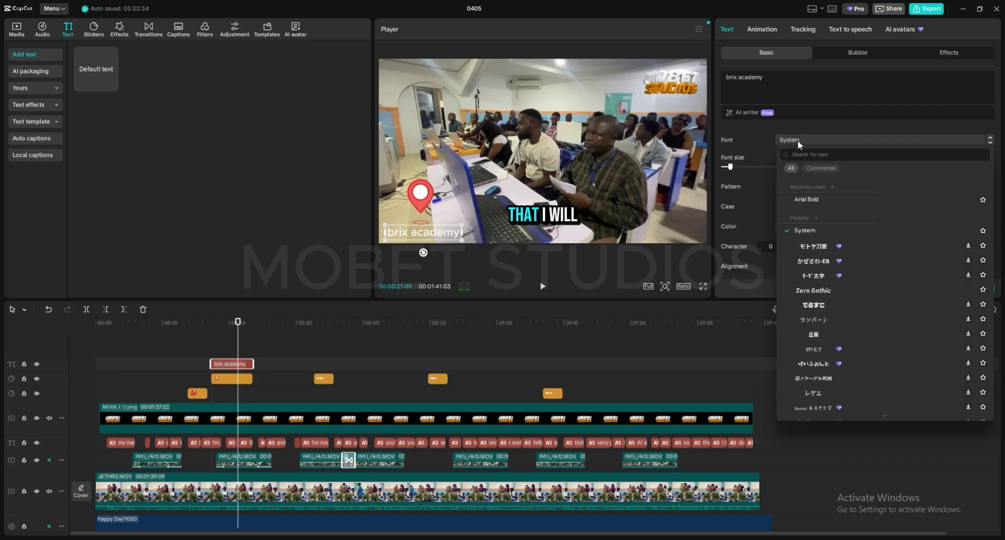
scroll(839, 308, down, 5)
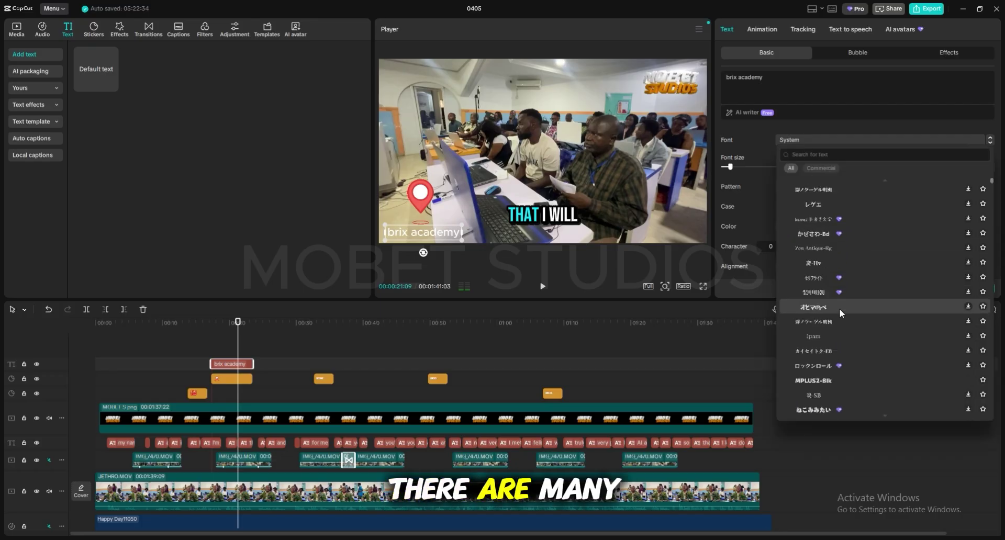
scroll(841, 313, down, 3)
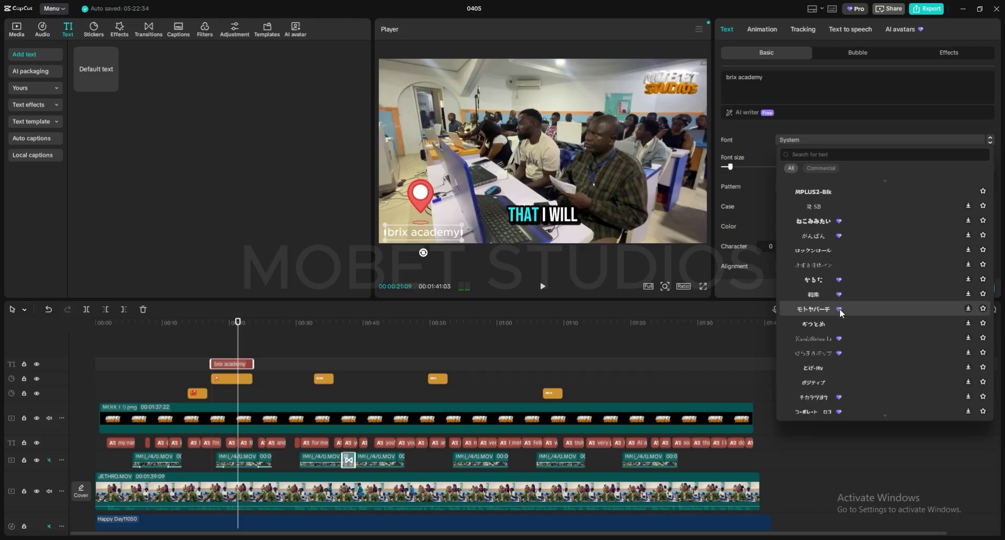
scroll(839, 309, down, 5)
scroll(839, 312, down, 5)
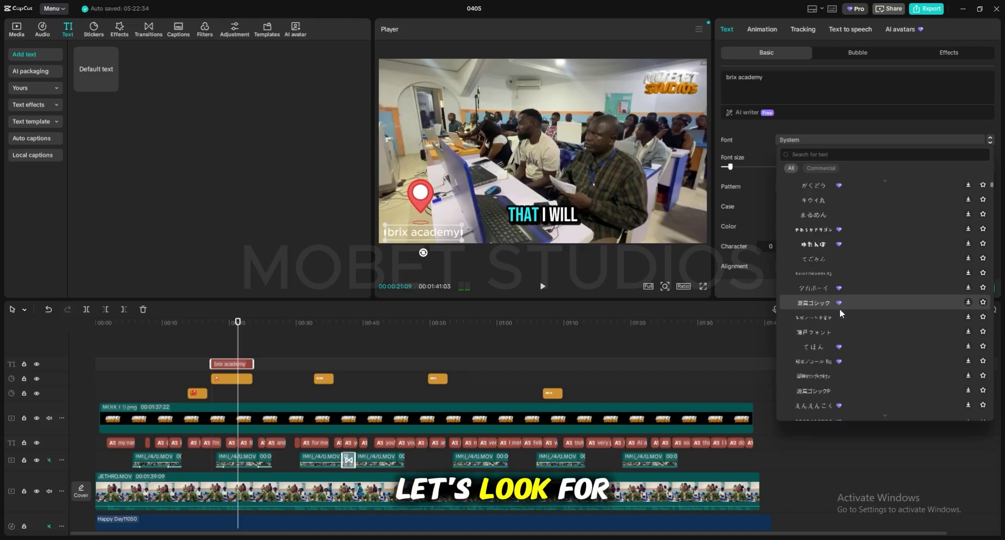
scroll(839, 308, down, 3)
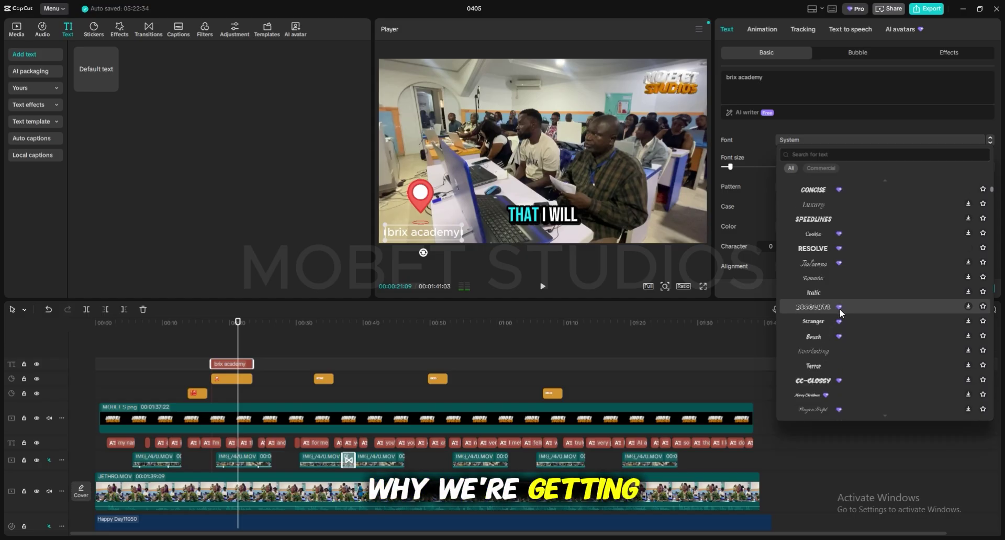
click(829, 218)
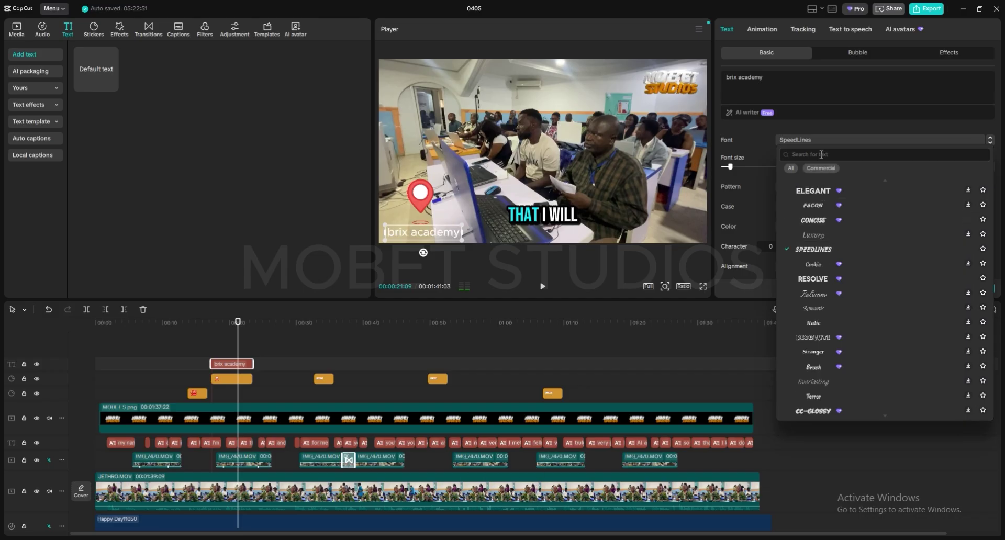
click(803, 126)
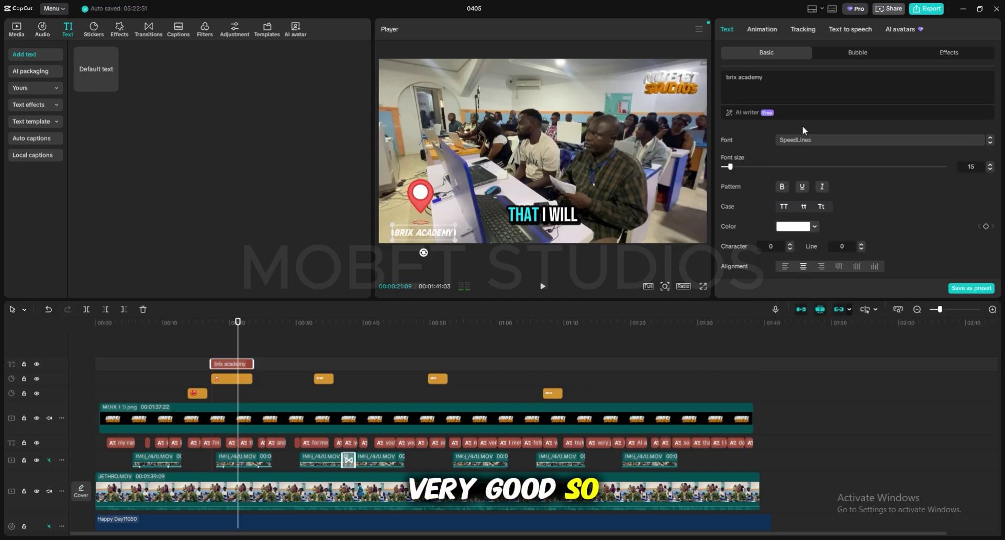
Try a dark teal colour on the "brix academy" text.
click(790, 228)
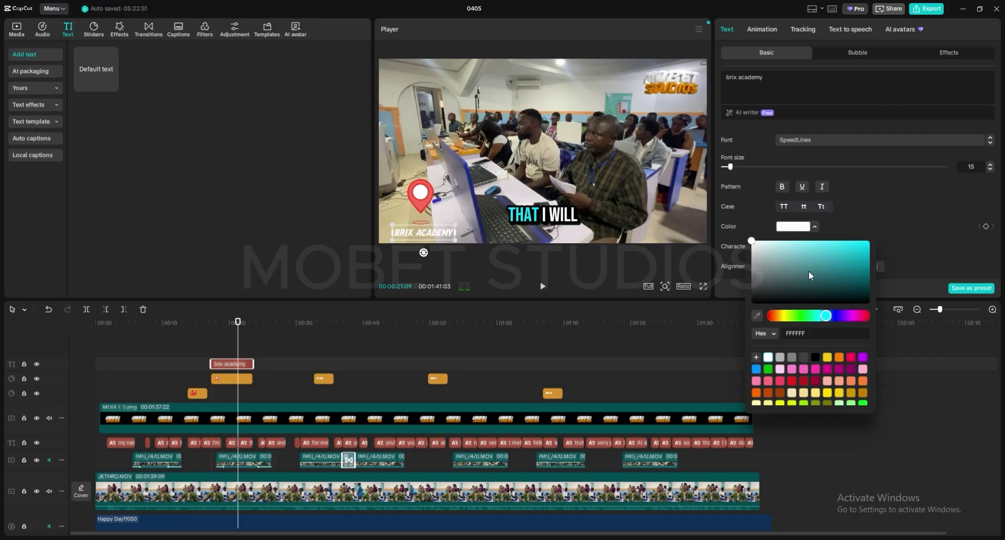
click(831, 272)
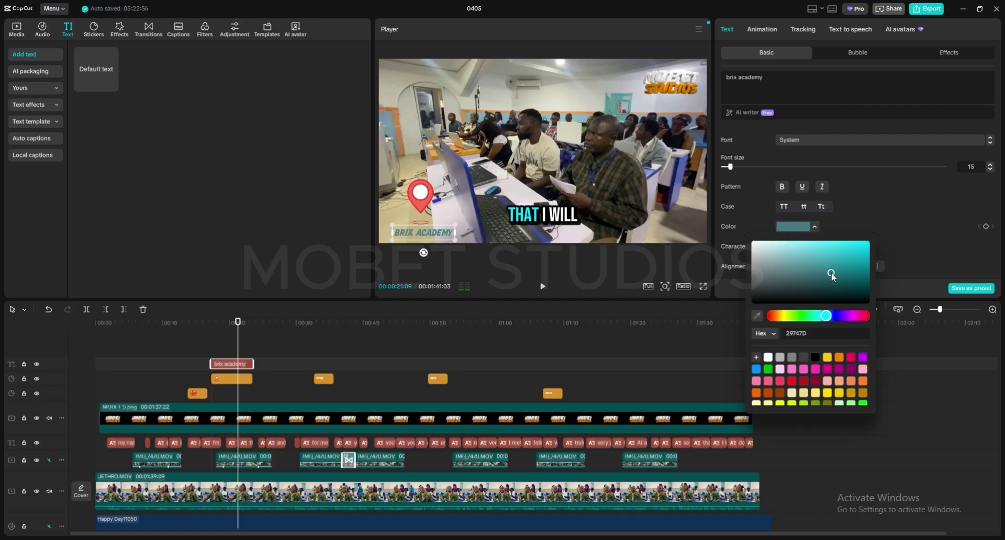
click(868, 203)
Try the grey preset styles on the "brix academy" text, settling on the preset with white letters on a purple background.
scroll(880, 194, down, 3)
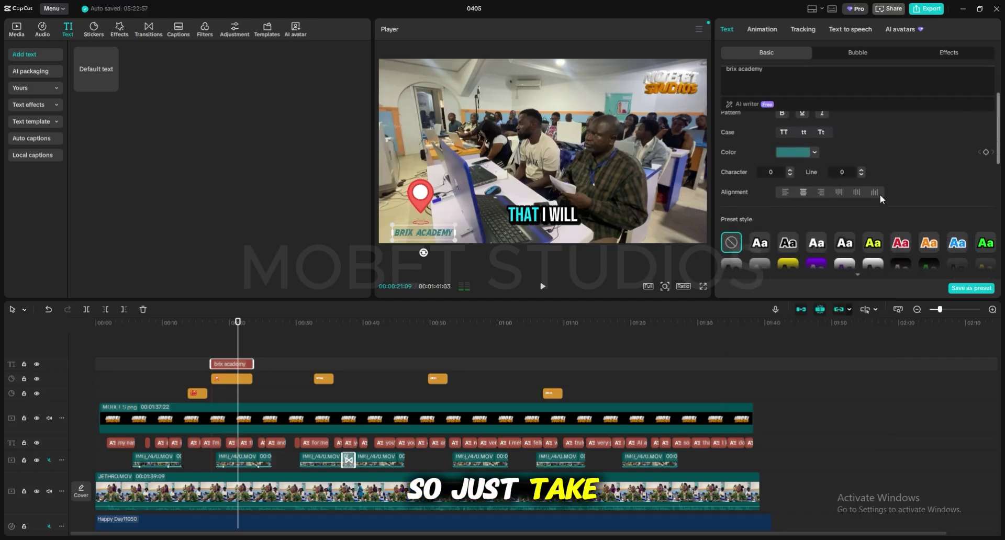
click(857, 236)
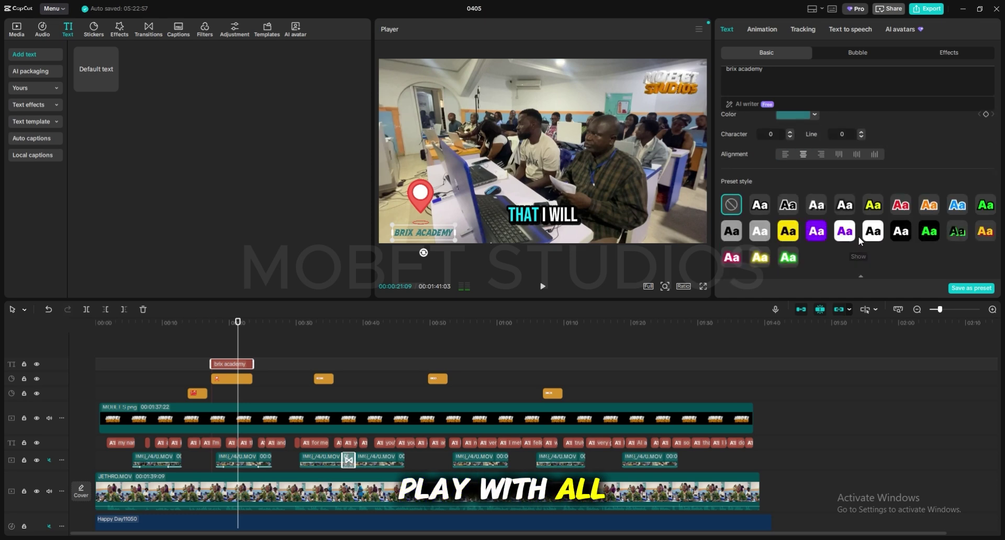
scroll(858, 237, down, 1)
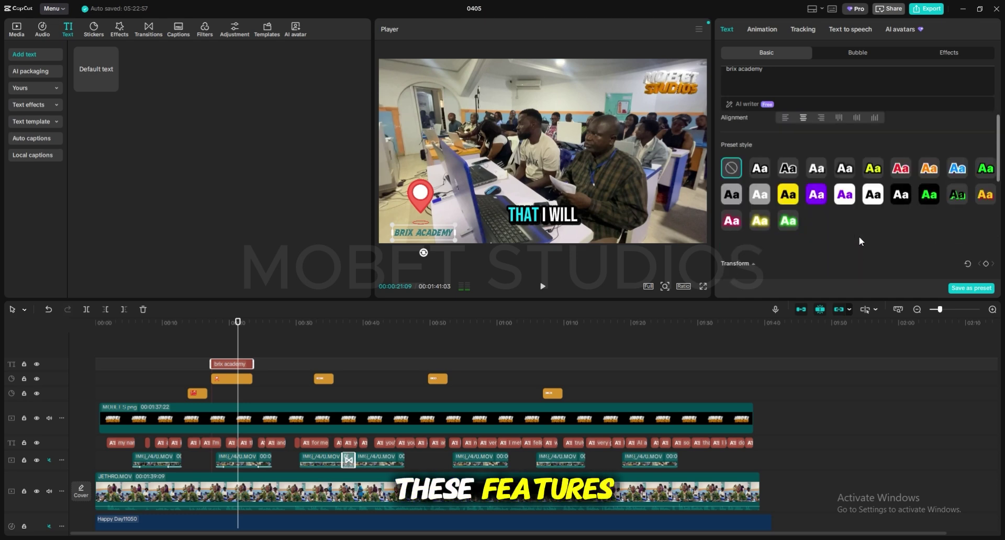
click(733, 196)
click(761, 195)
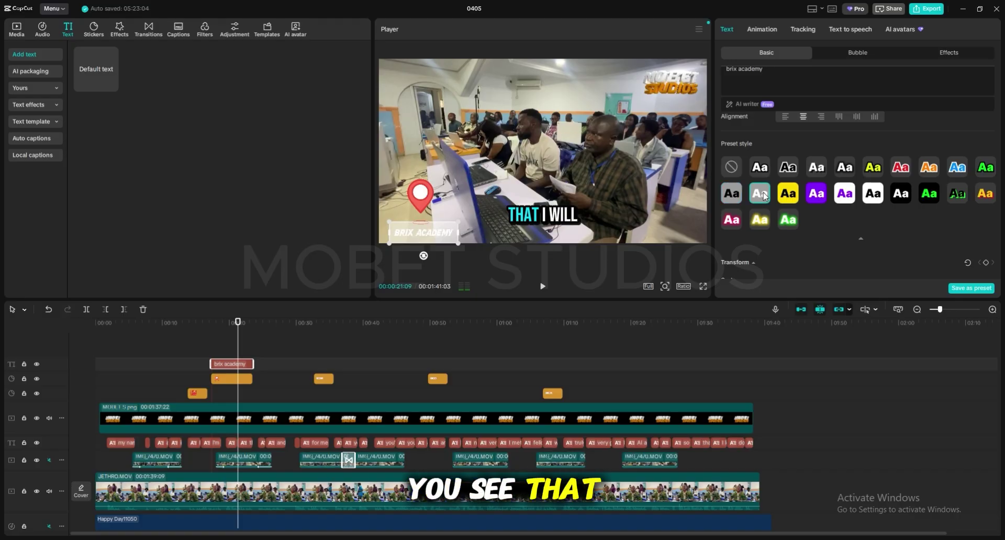
click(813, 195)
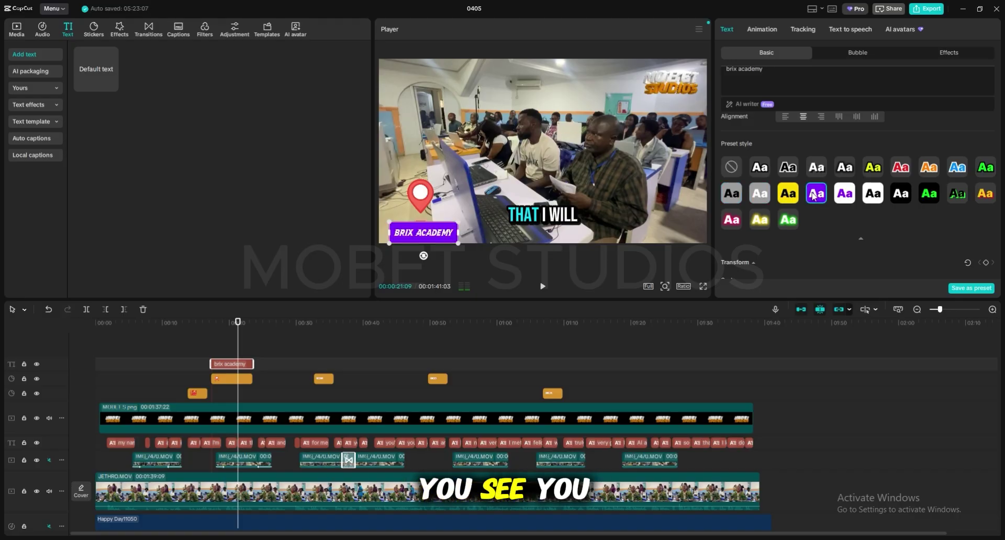
Nudge the "brix academy" label slightly upward and raise the location pin above it to X -1448, Y -509.
click(424, 197)
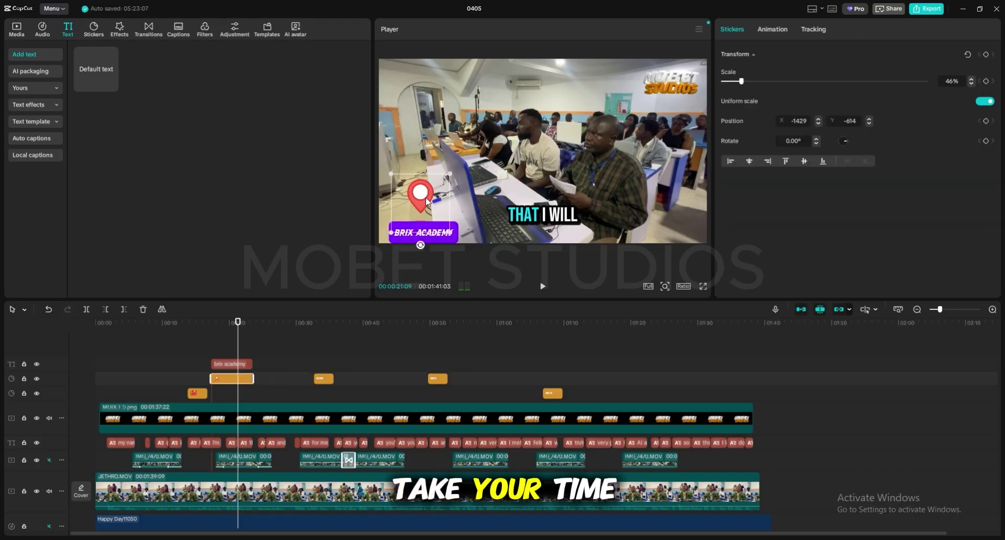
click(445, 242)
click(451, 234)
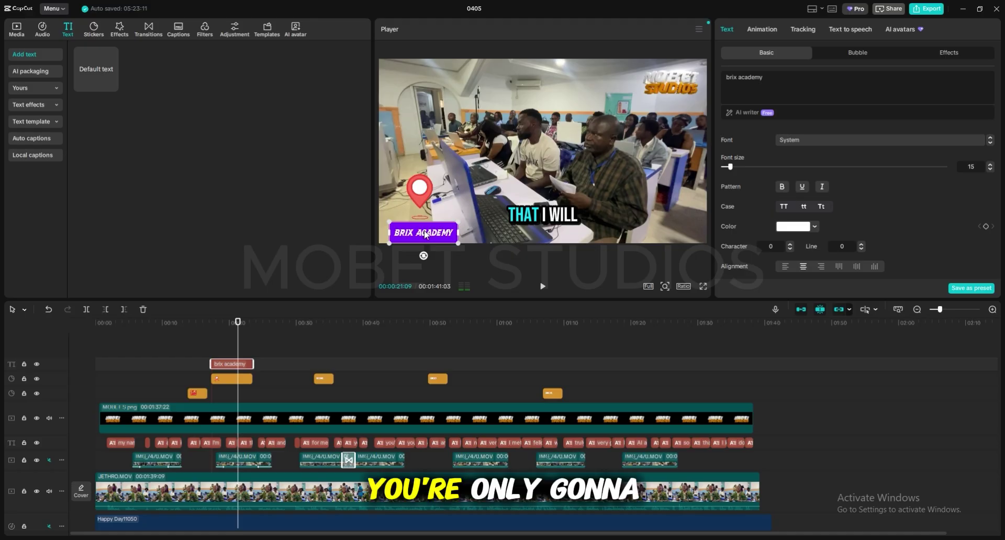
drag(426, 234, 425, 231)
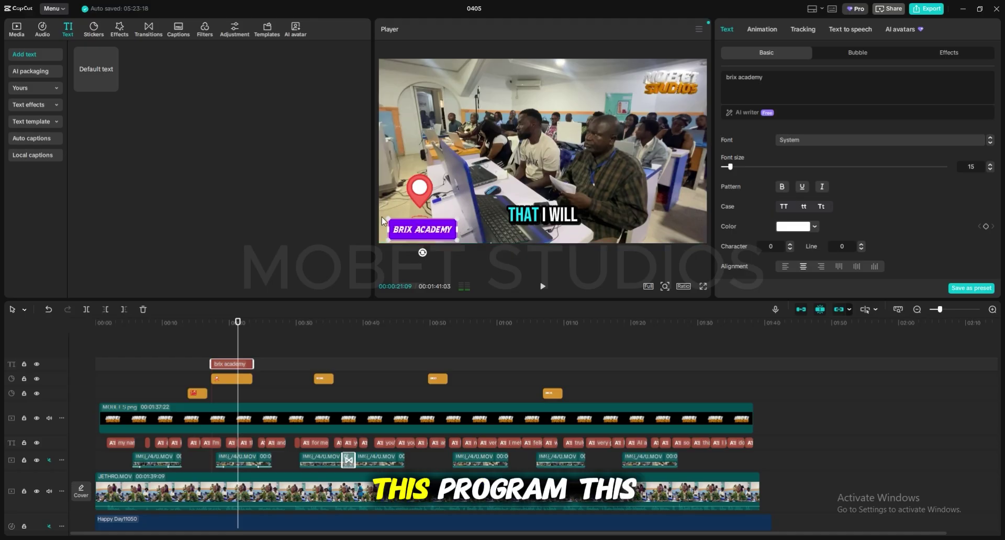
click(235, 380)
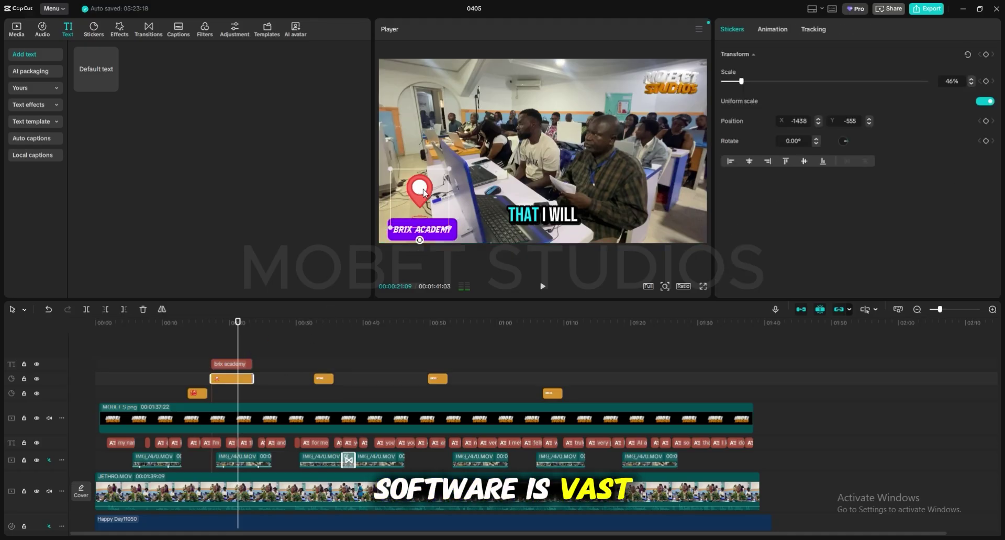
drag(424, 193, 424, 190)
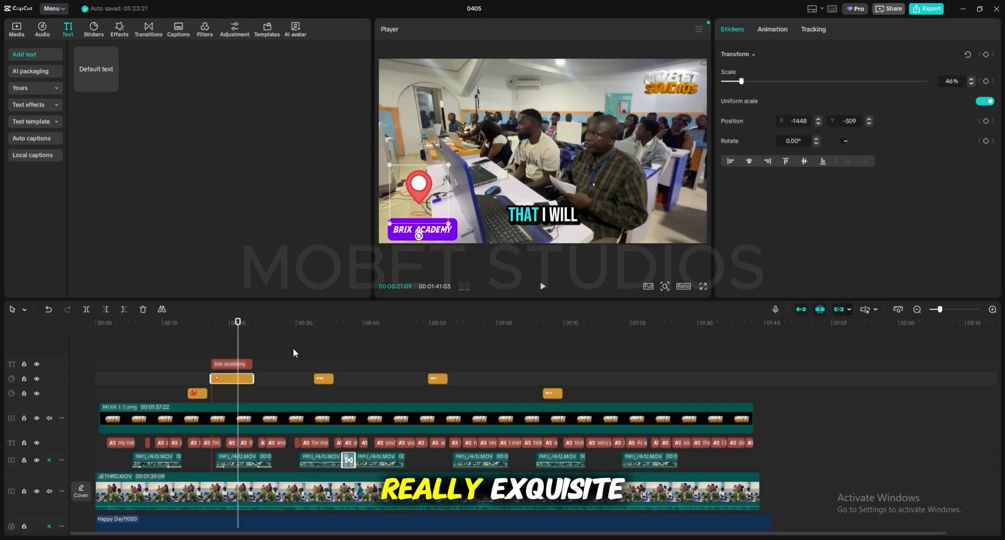
Play the video from about 00:00:13:24 to 00:00:24:20 to review the location pin and its label.
click(234, 349)
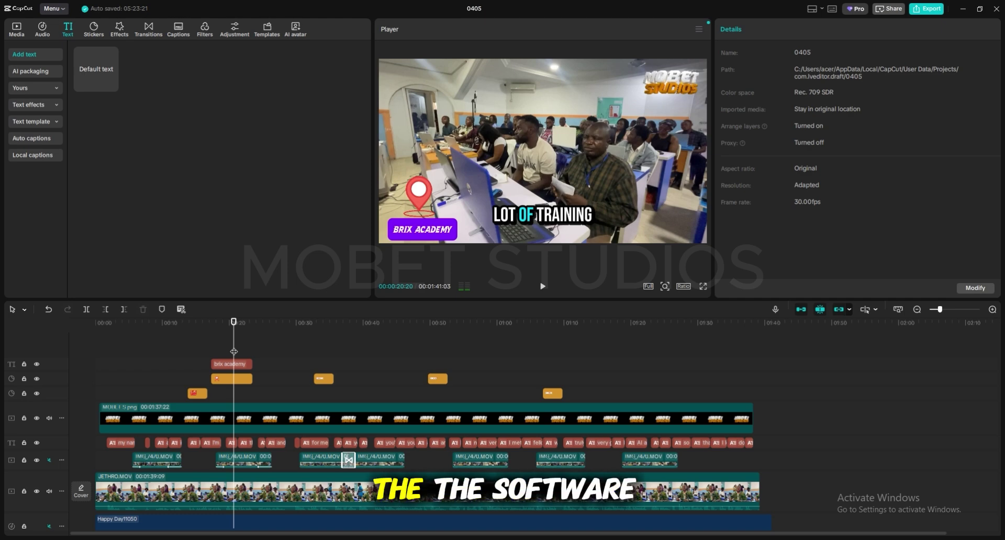
click(208, 352)
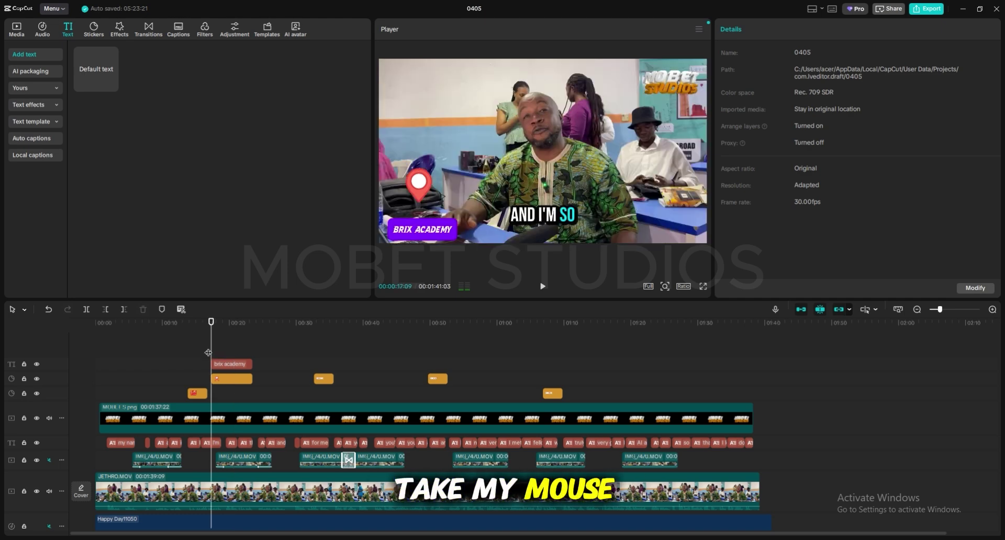
click(187, 352)
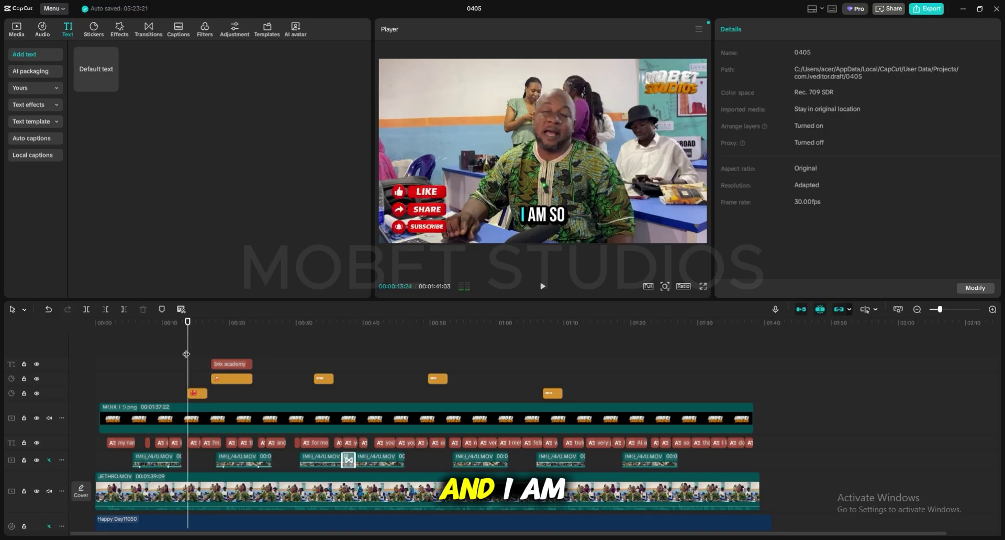
key(space)
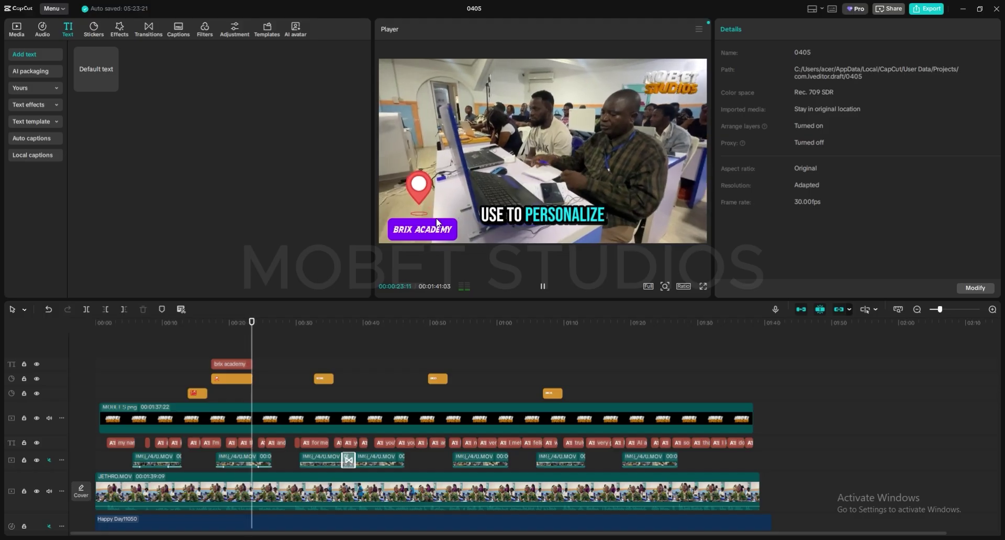
key(space)
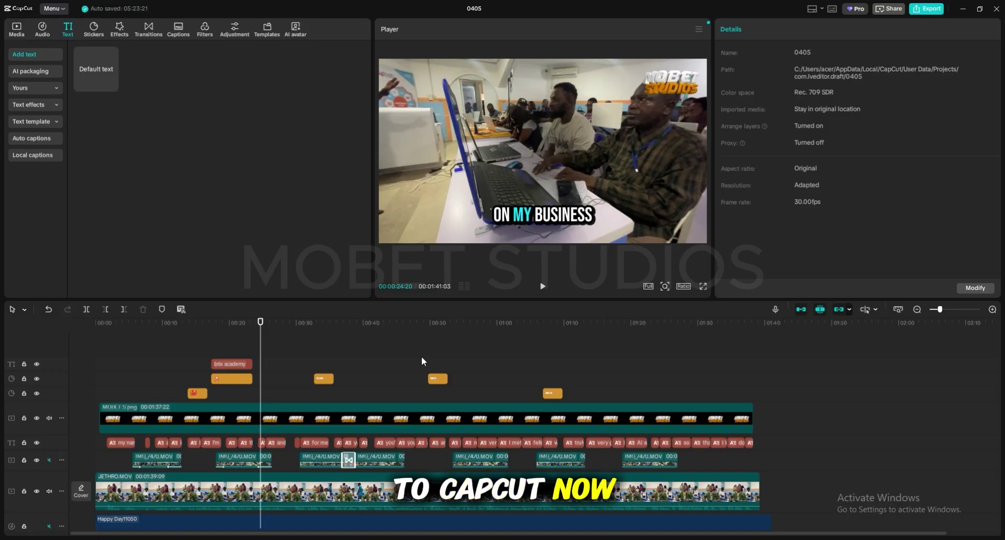
Add the DISCOUNT trending text template to the timeline at about 00:00:05.
click(28, 122)
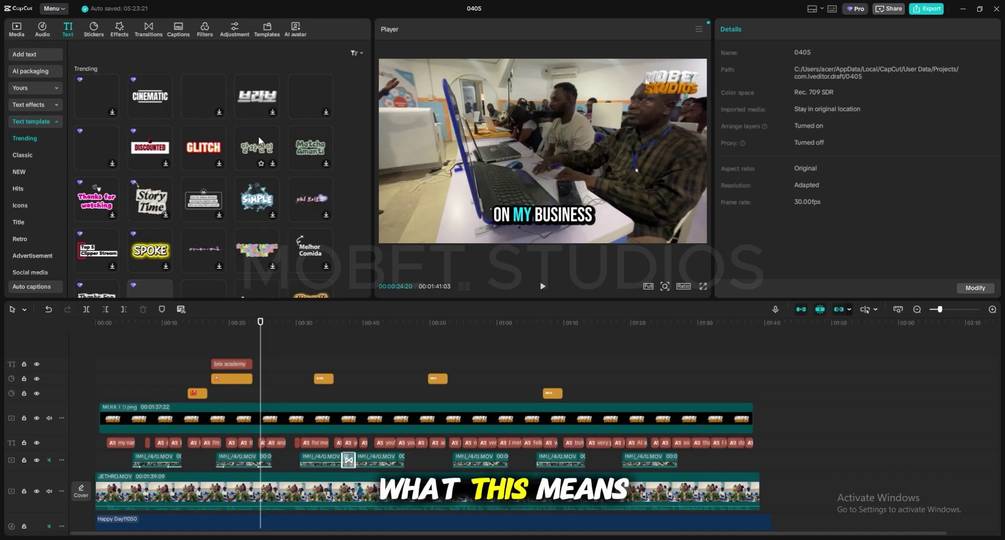
scroll(243, 156, down, 2)
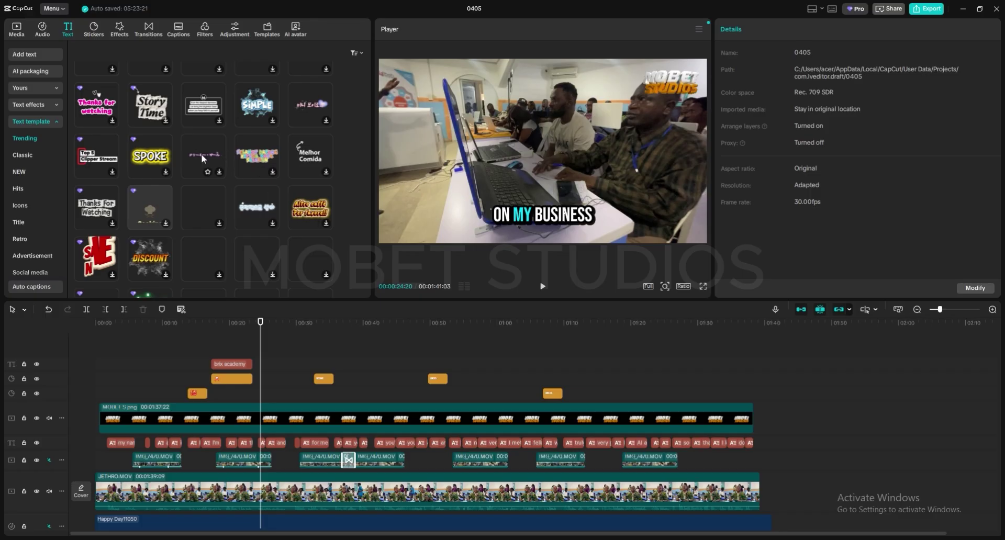
scroll(139, 152, down, 2)
click(136, 164)
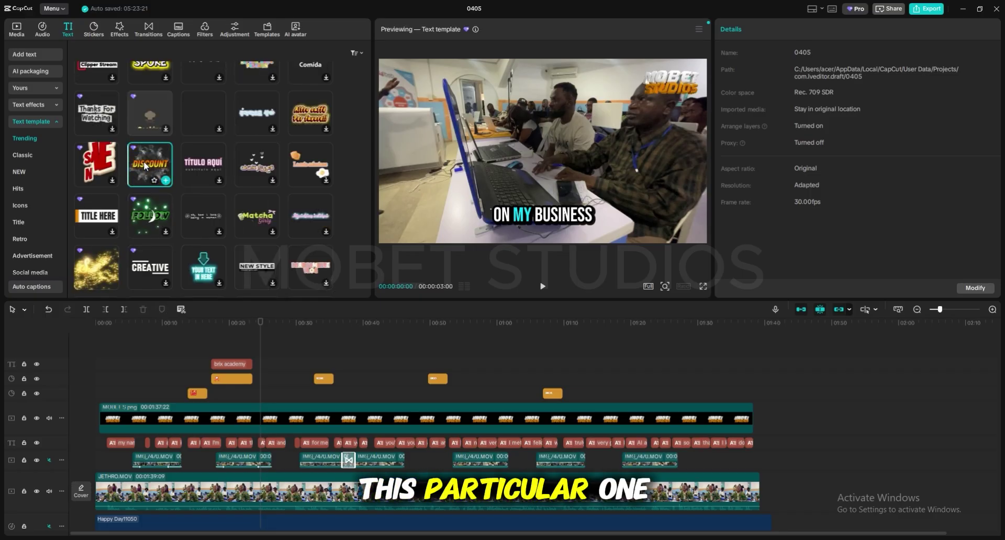
drag(142, 162, 137, 377)
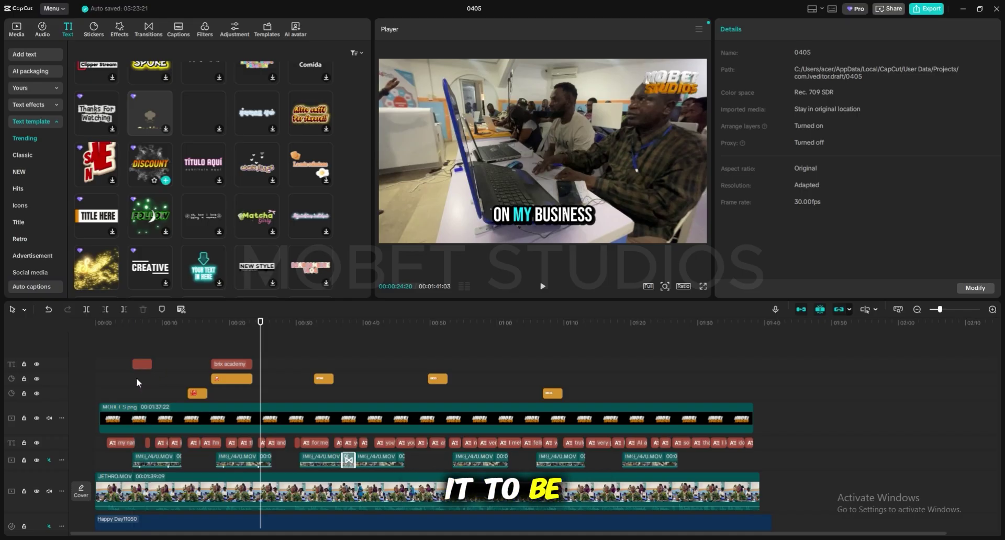
Move the DISCOUNT title clip to about 00:00:41 on the timeline and reduce its scale to 64%.
click(136, 344)
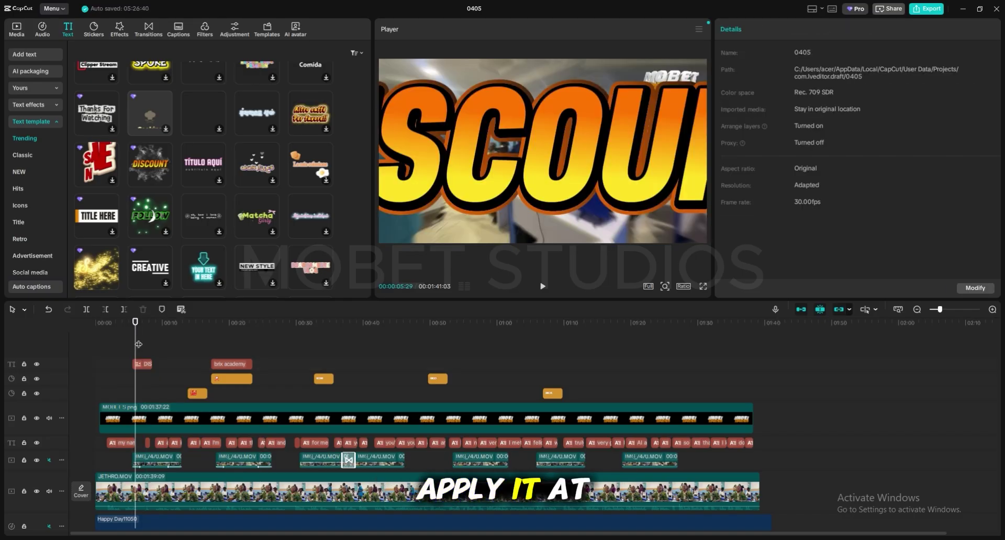
drag(138, 344, 378, 360)
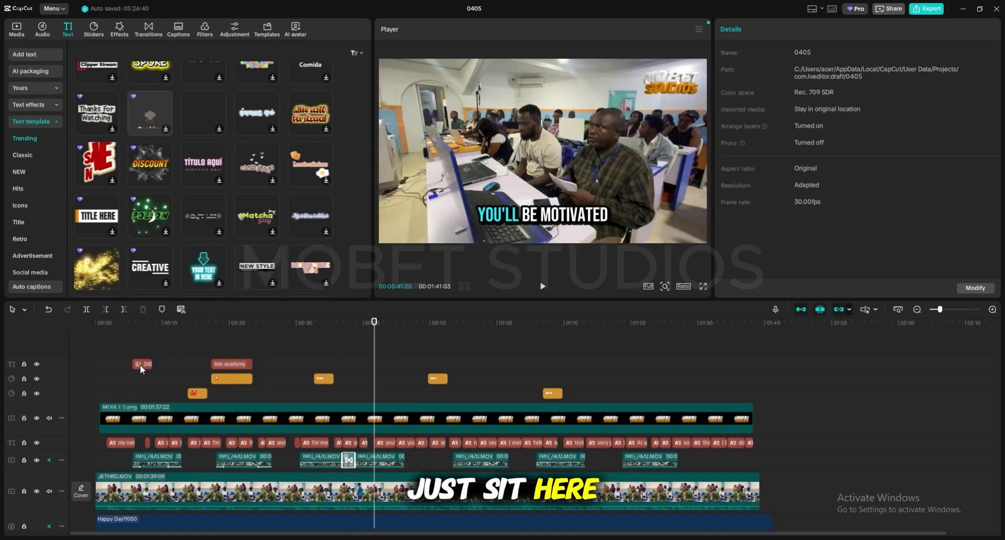
drag(139, 365, 396, 364)
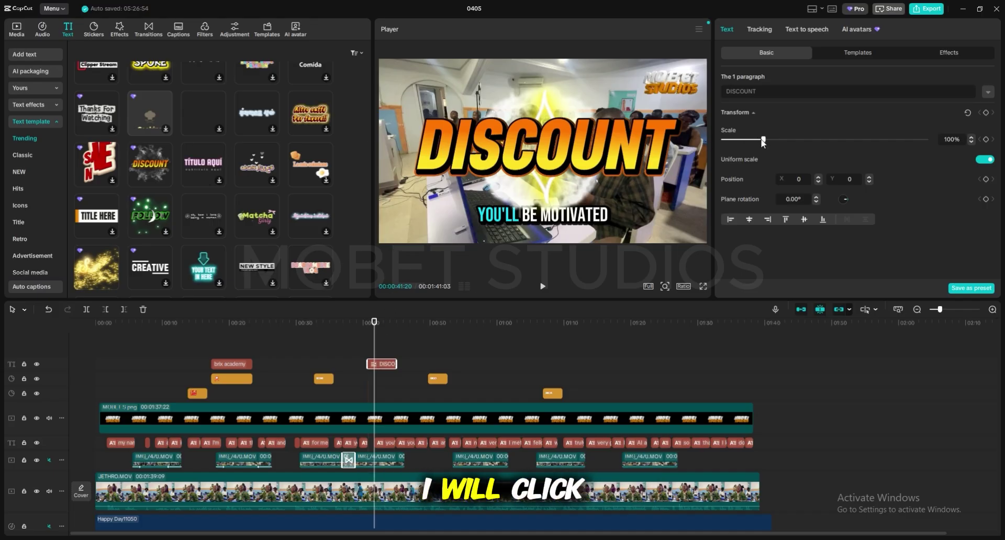
drag(763, 139, 749, 141)
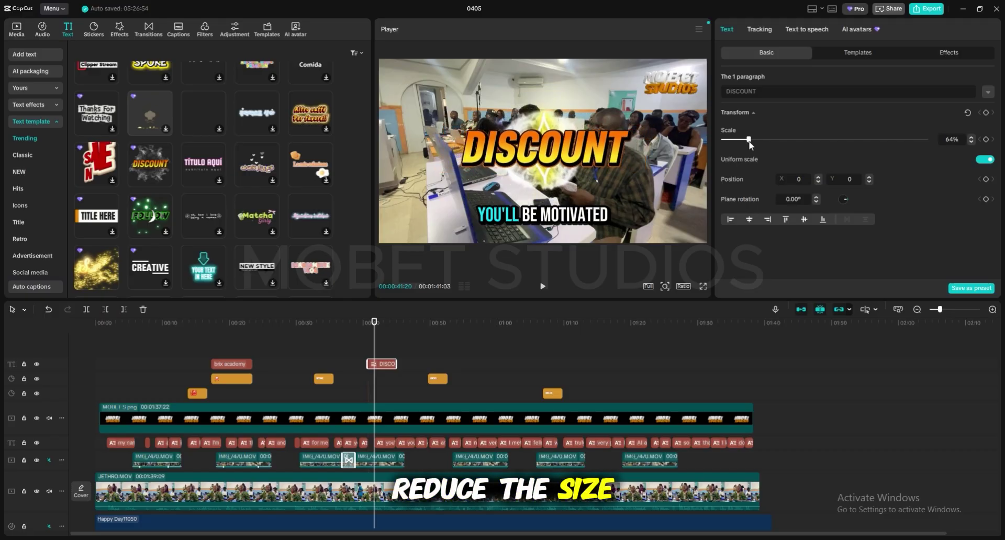
click(379, 461)
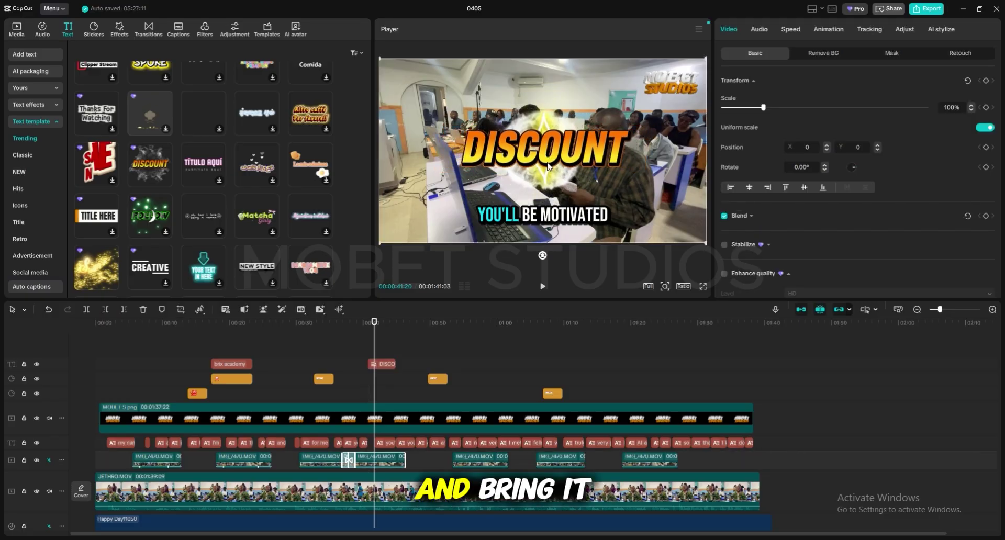
click(381, 365)
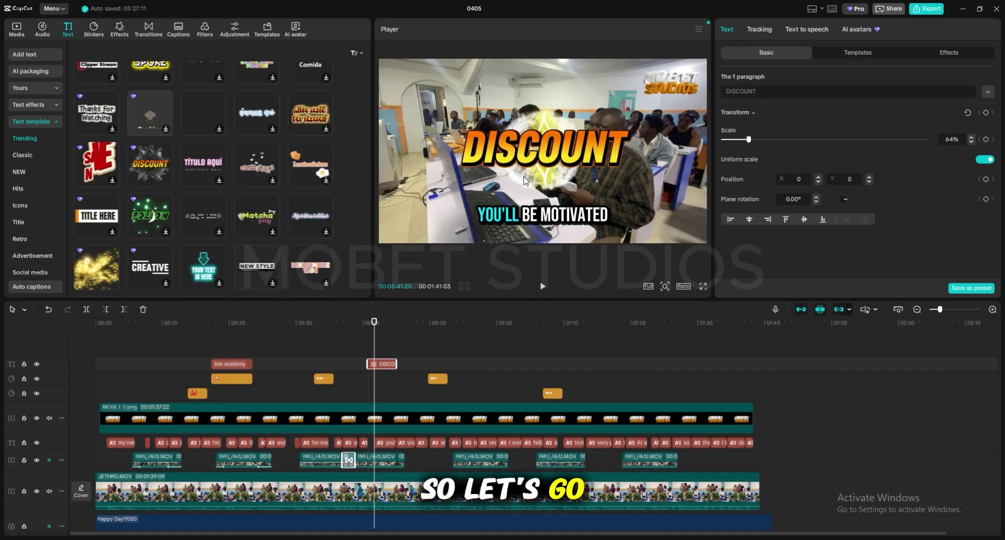
key(ctrl+z)
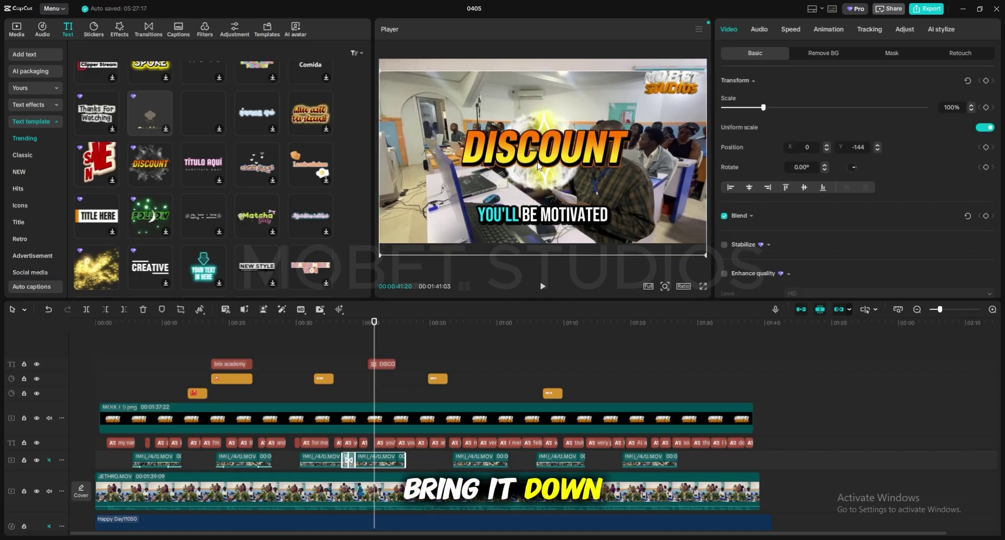
key(ctrl+z)
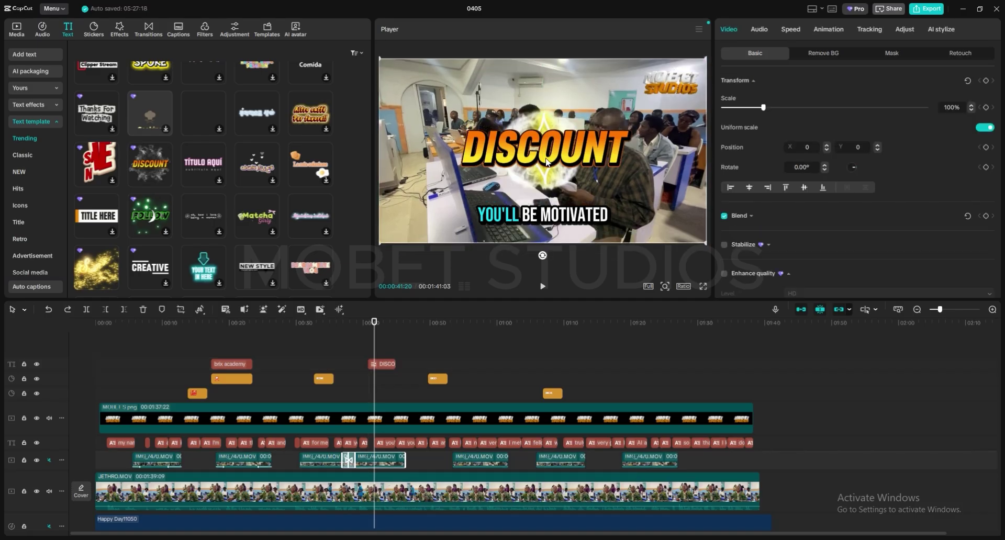
Replace the text of the DISCOUNT title at about 00:00:41 with "BATCH 30".
click(380, 365)
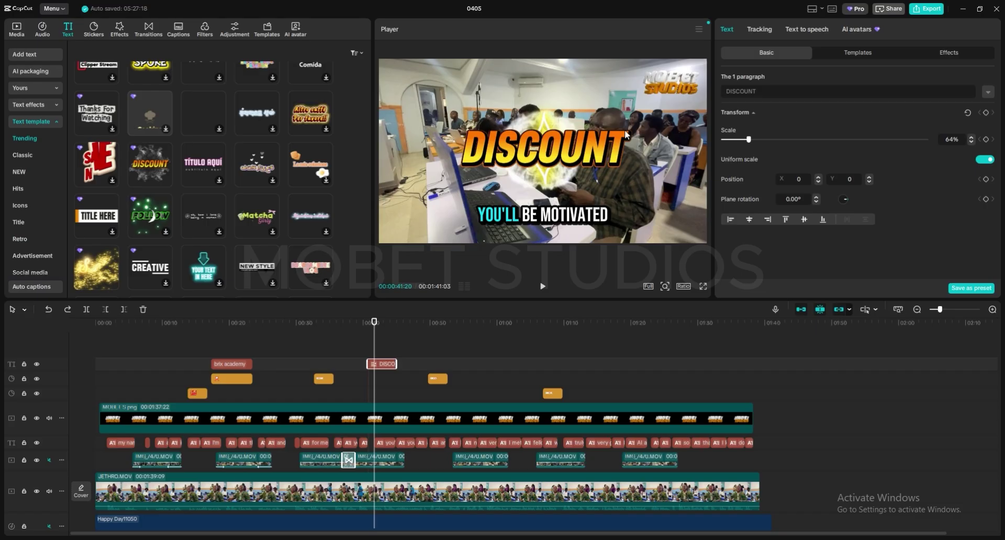
click(771, 90)
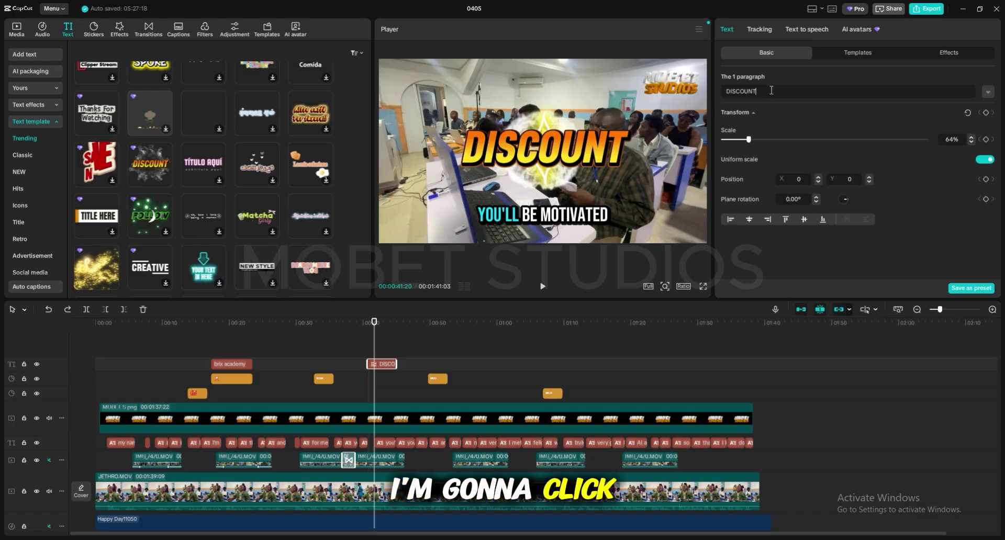
double_click(729, 91)
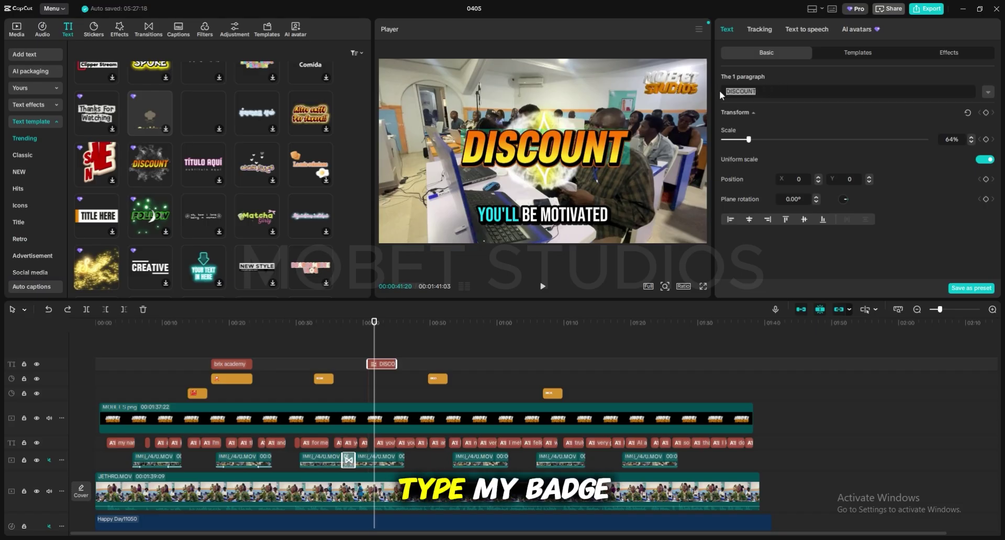
text(ba)
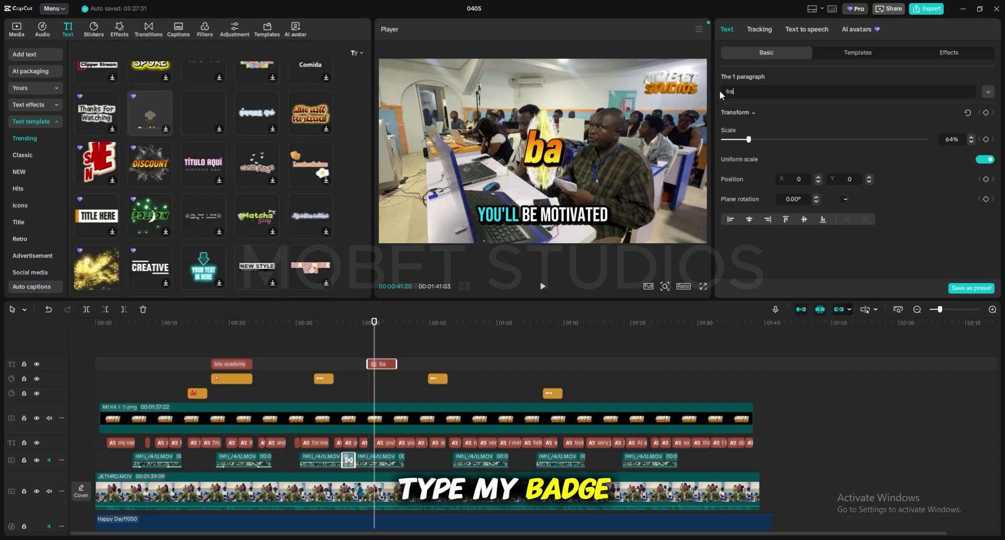
text(tch)
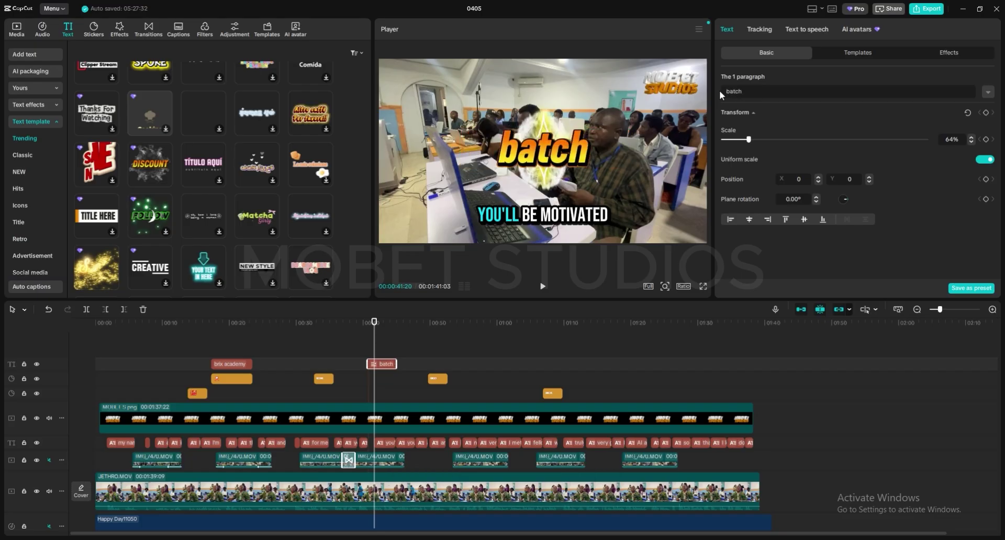
key(BackSpace)
key(BackSpace)
key(BackSpace)
key(BackSpace)
key(BackSpace)
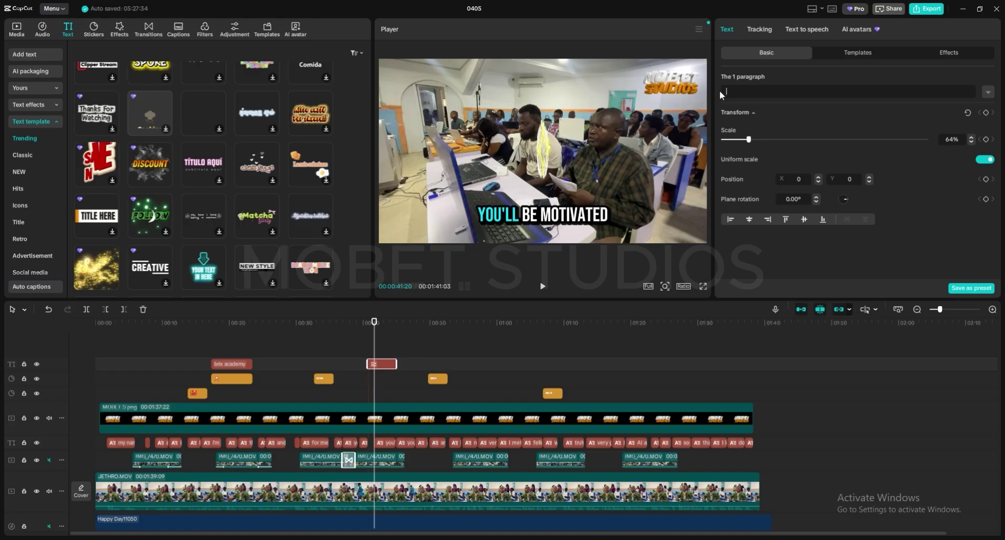
text(BAT)
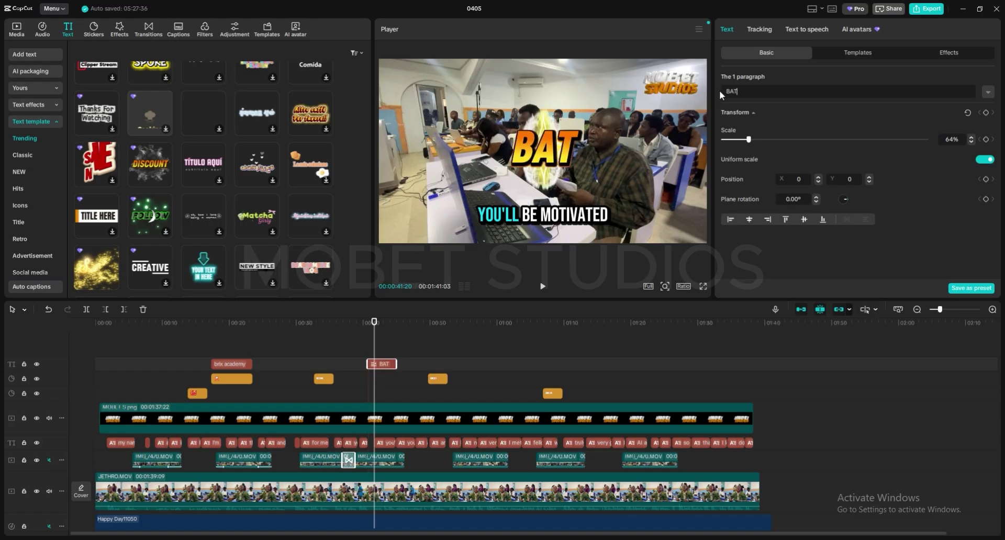
text(CH )
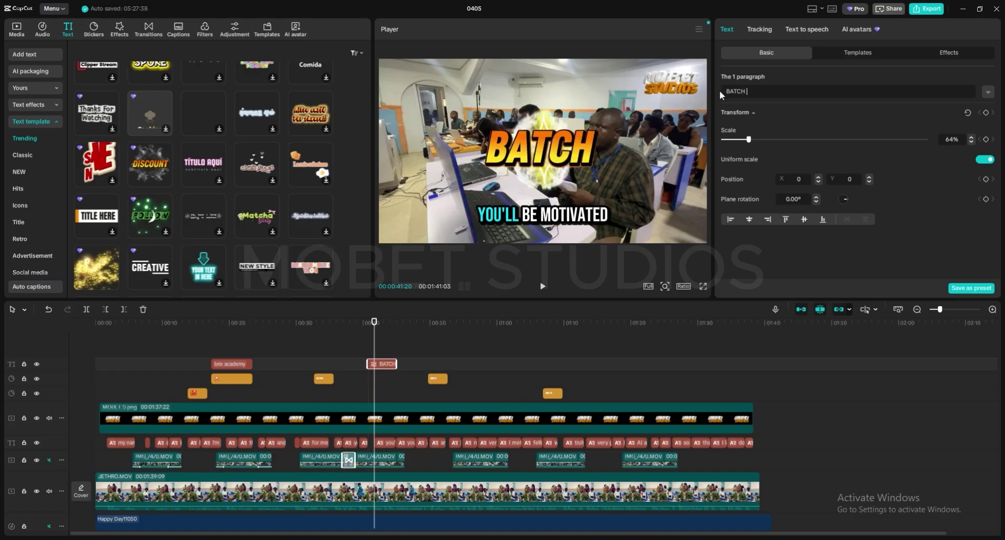
text(30)
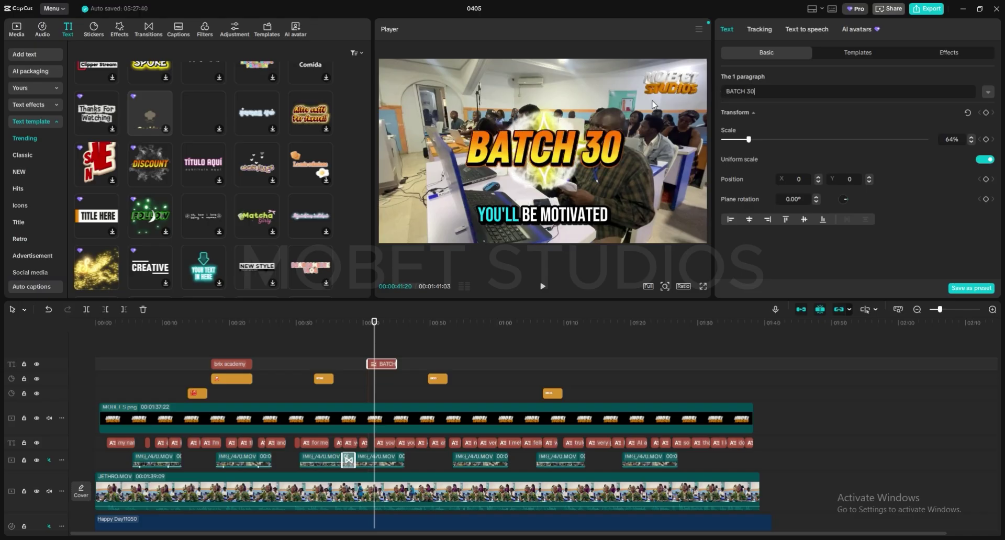
click(531, 188)
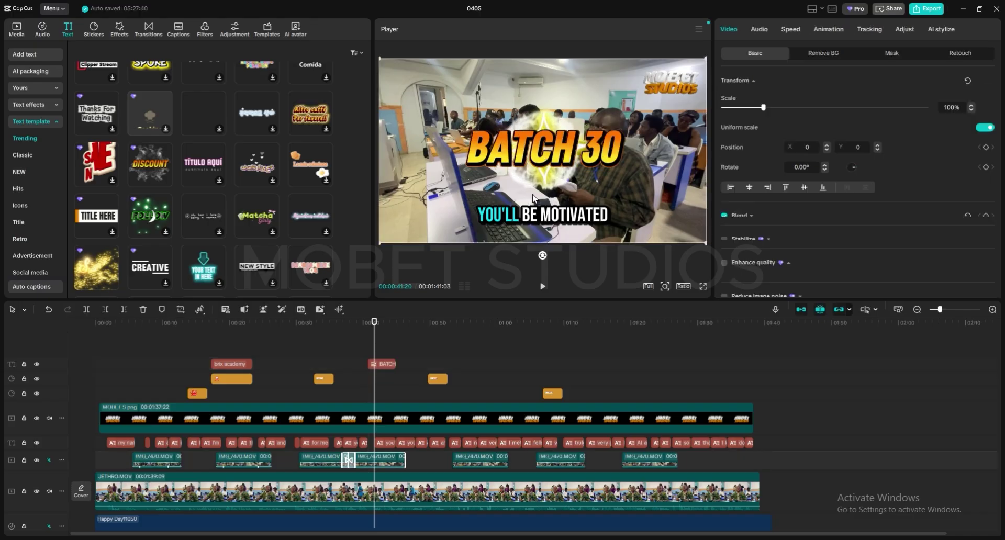
Play the video around the BATCH 30 title to about 00:00:45:19, and return the playhead to 00:00:42:20.
click(362, 352)
key(space)
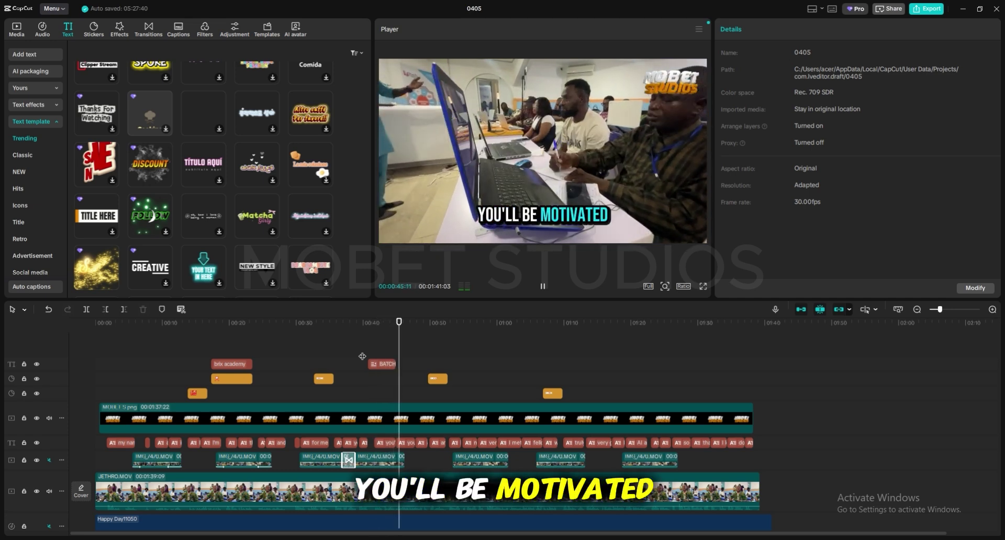
key(space)
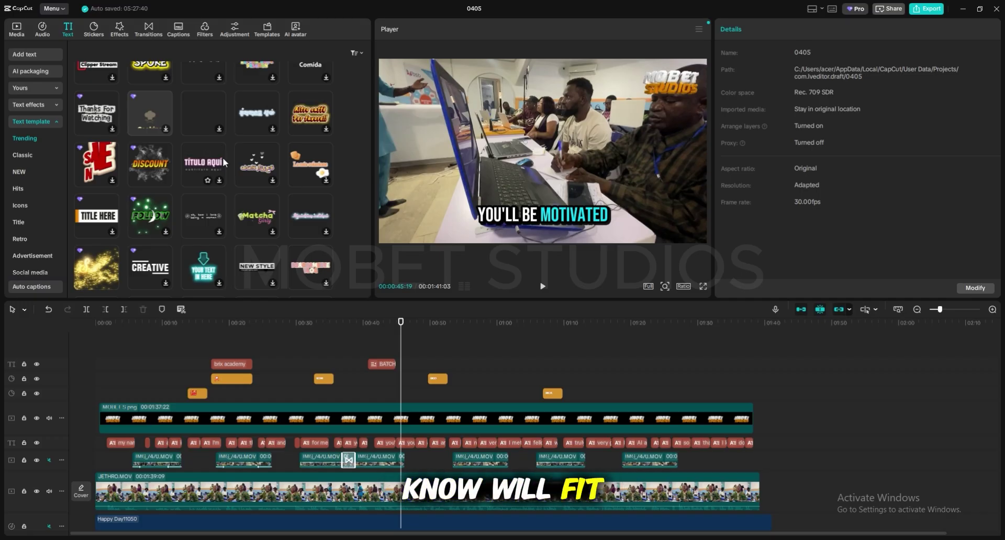
click(389, 340)
click(381, 339)
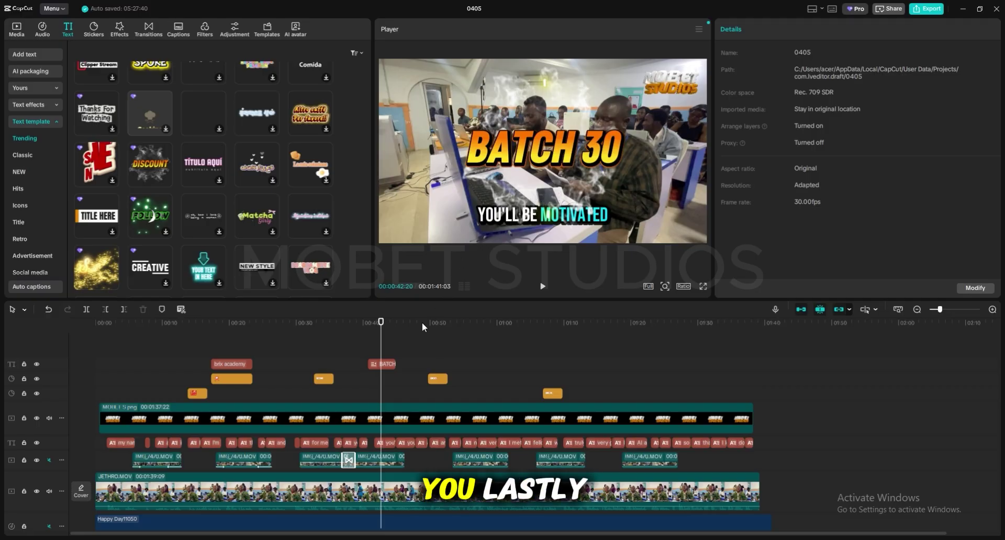
Try the 1:1 aspect ratio for the project, followed by 4:3.
click(17, 34)
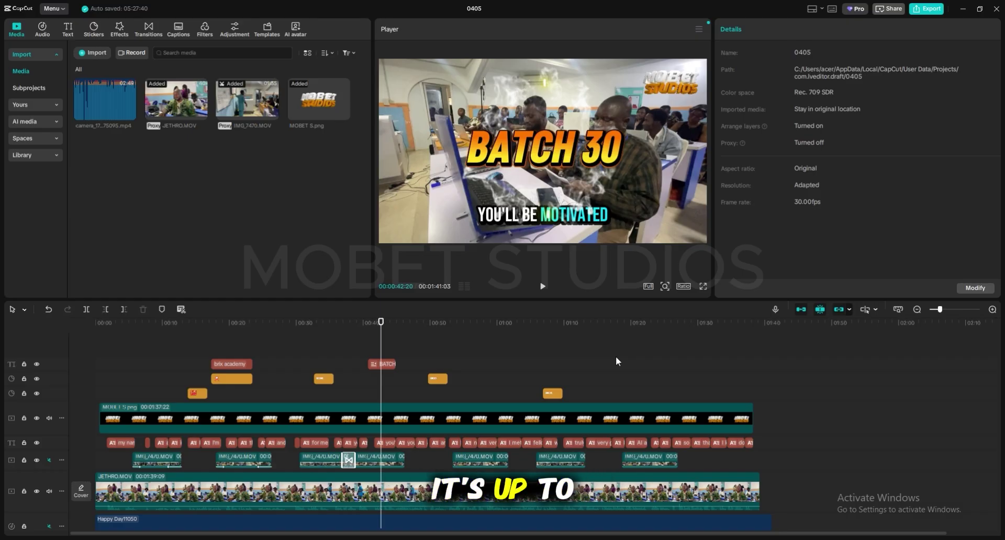
click(684, 285)
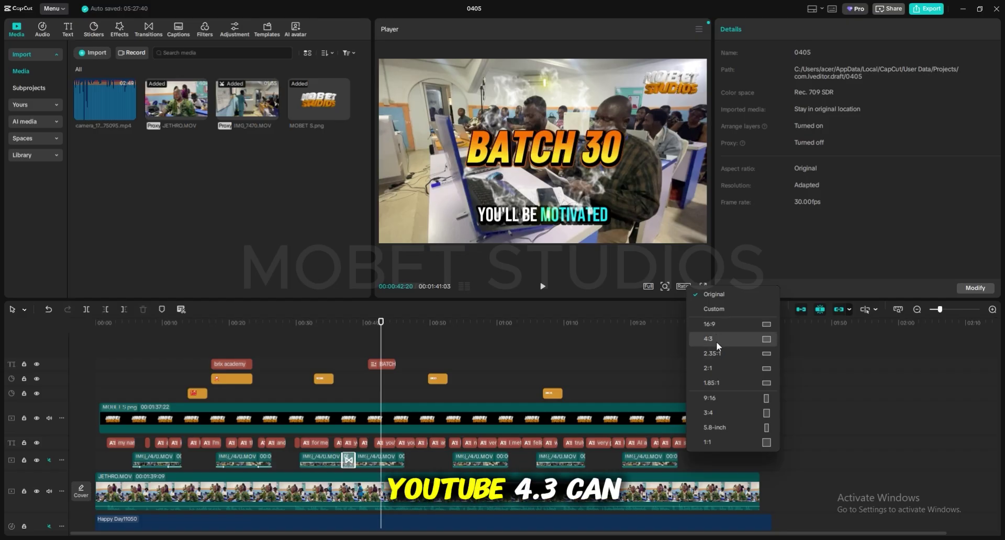
click(714, 442)
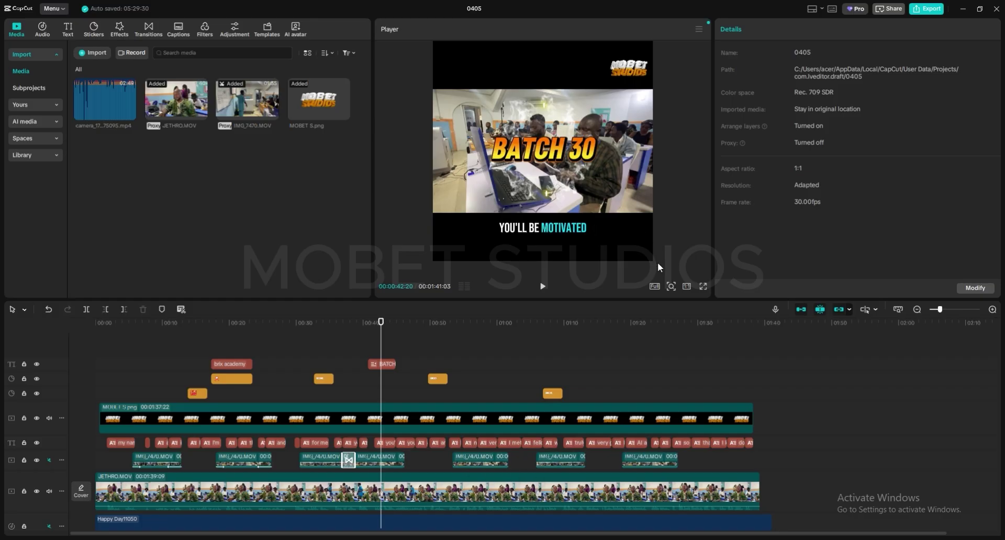
click(686, 285)
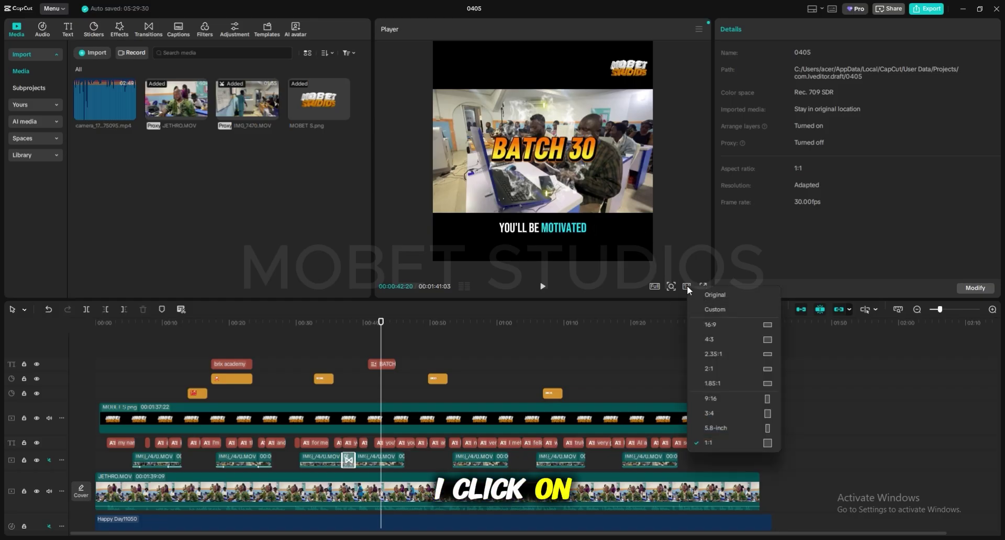
click(703, 340)
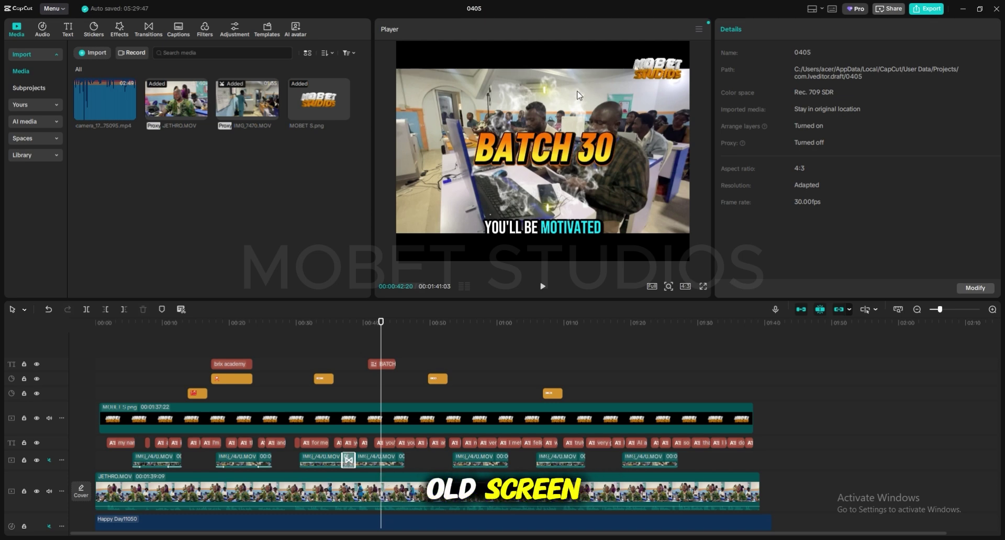
Set the project's aspect ratio to 1:1.
click(687, 286)
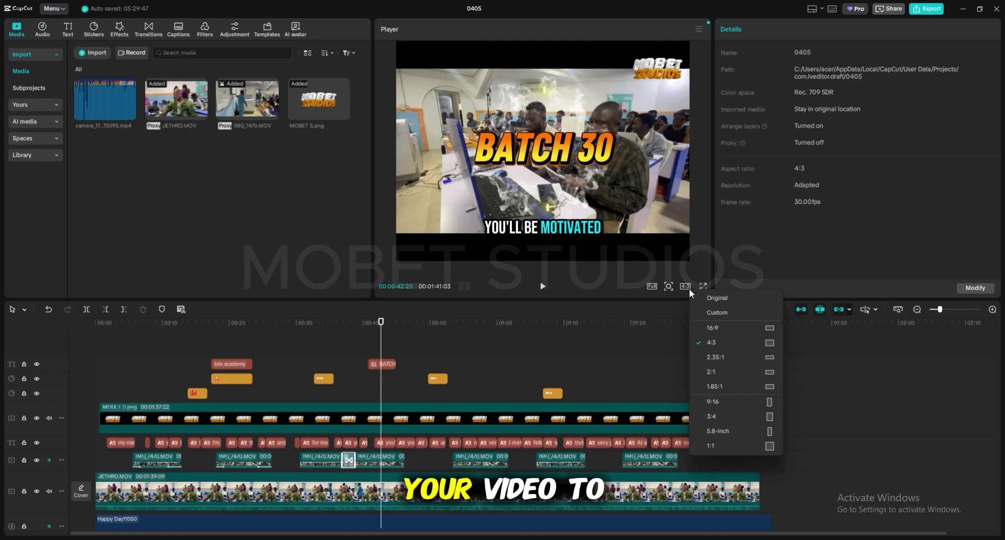
click(689, 287)
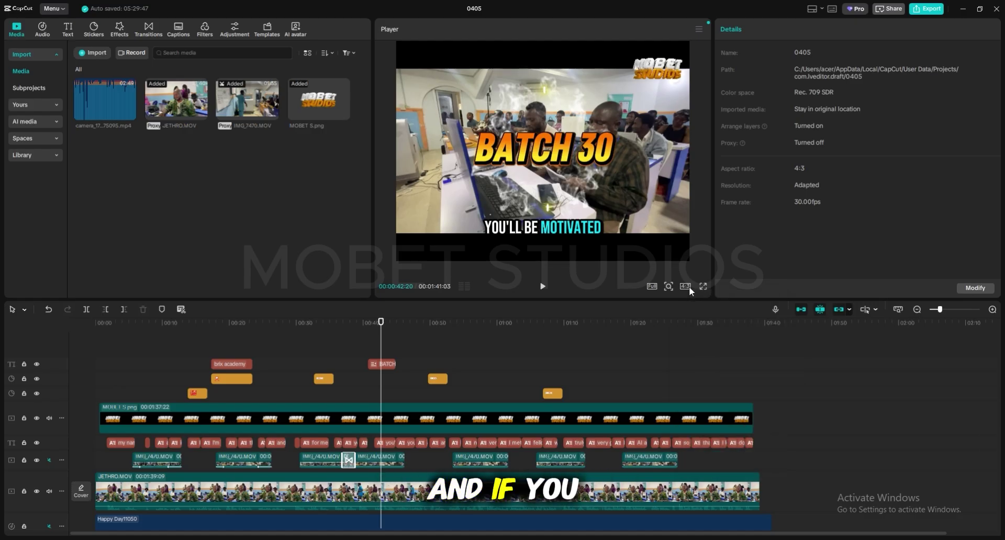
click(688, 287)
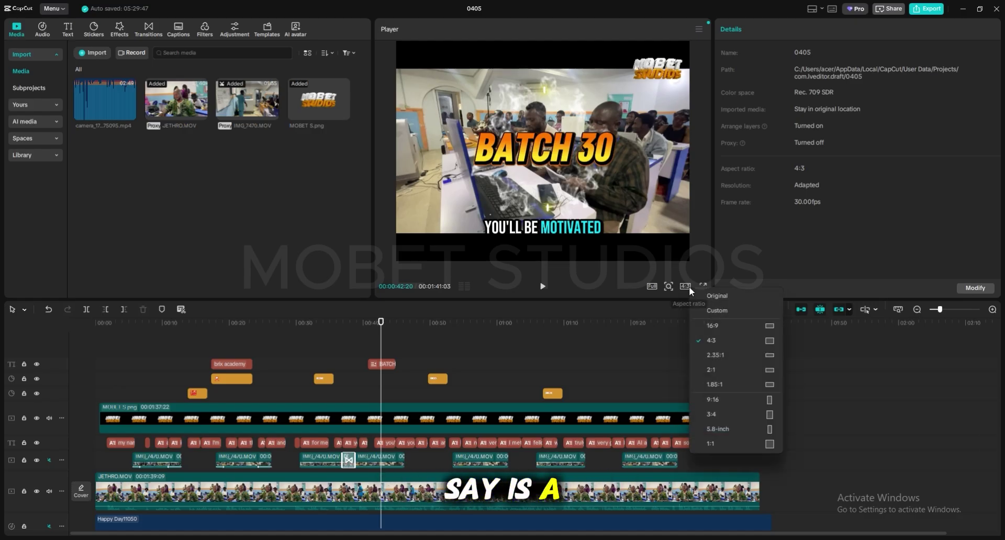
click(712, 445)
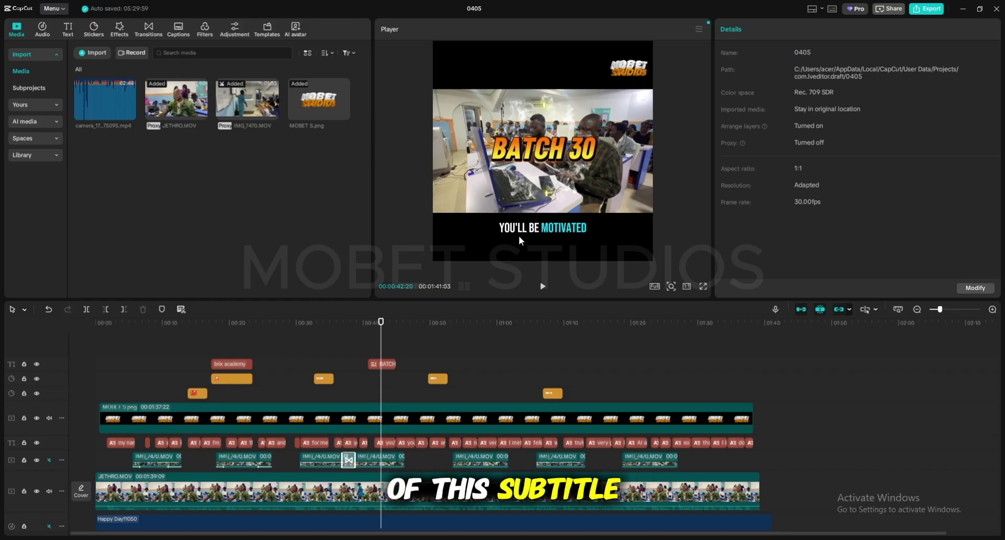
Move the captions up onto the footage's lower edge and the MOBET STUDIOS logo down into the footage's upper-right corner.
click(385, 445)
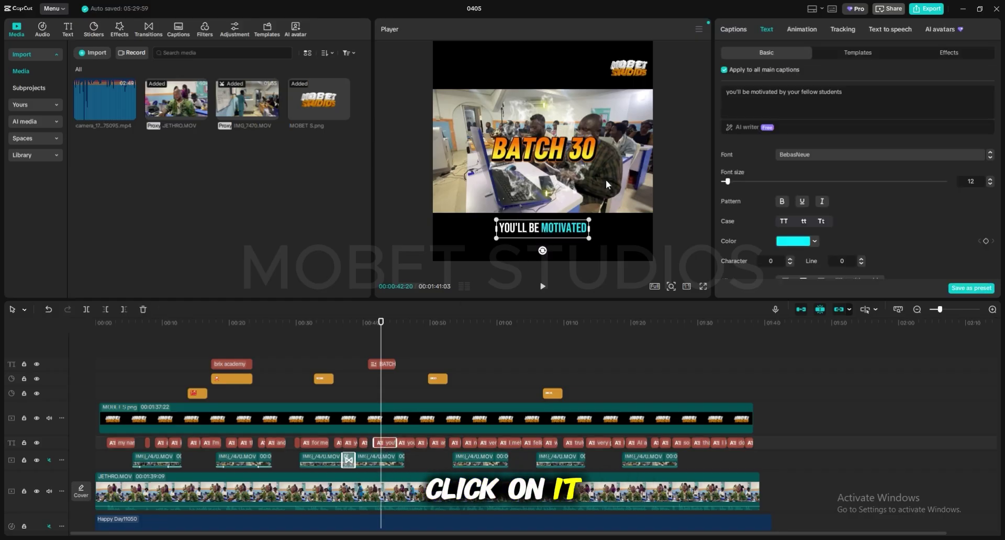
drag(563, 231, 560, 208)
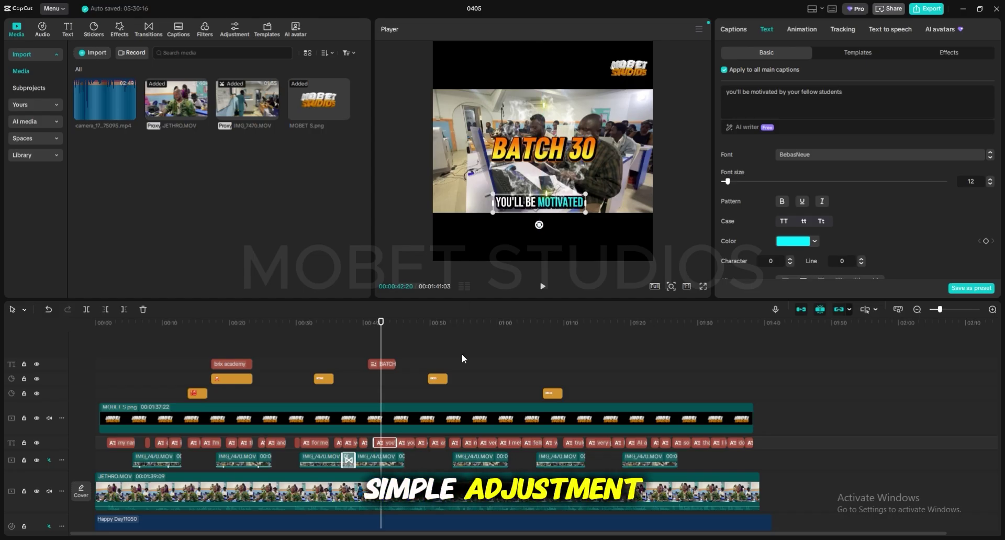
click(418, 423)
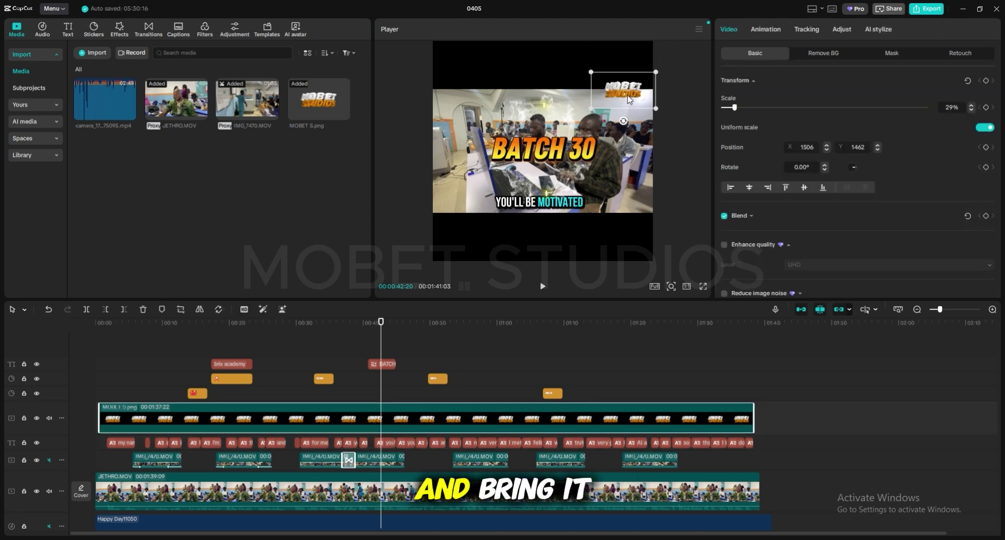
drag(630, 75, 629, 107)
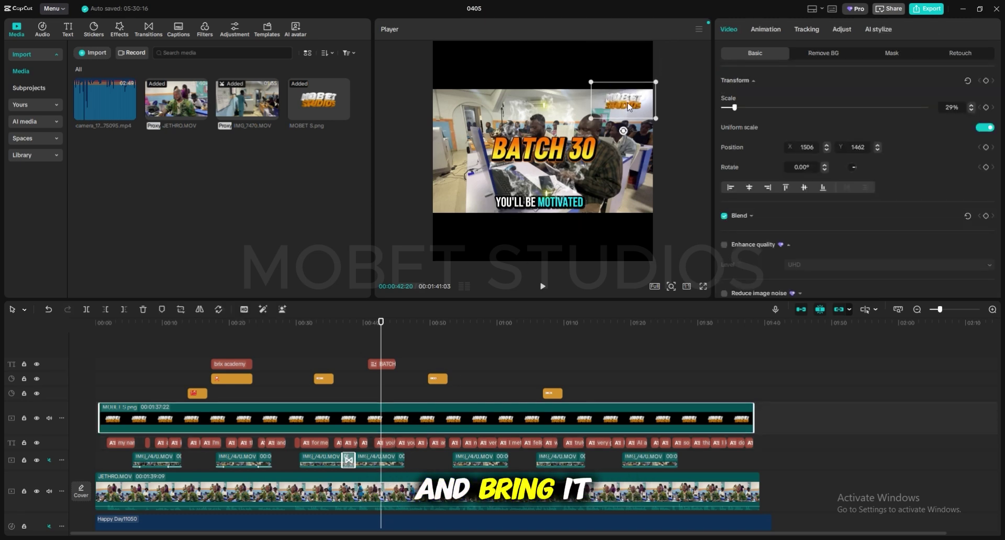
click(677, 165)
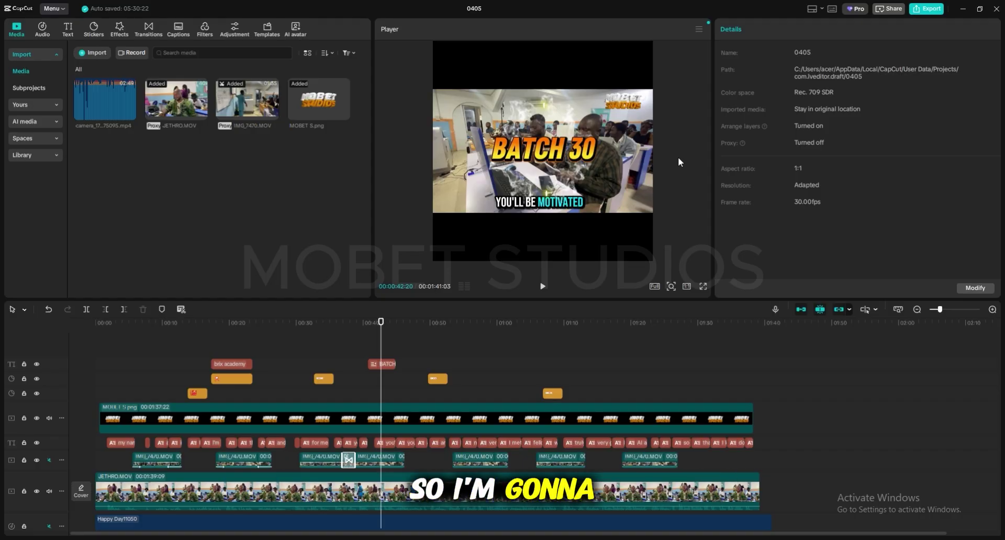
Undo the caption and logo moves and set the project's aspect ratio back to Original.
key(ctrl+z)
key(ctrl+z)
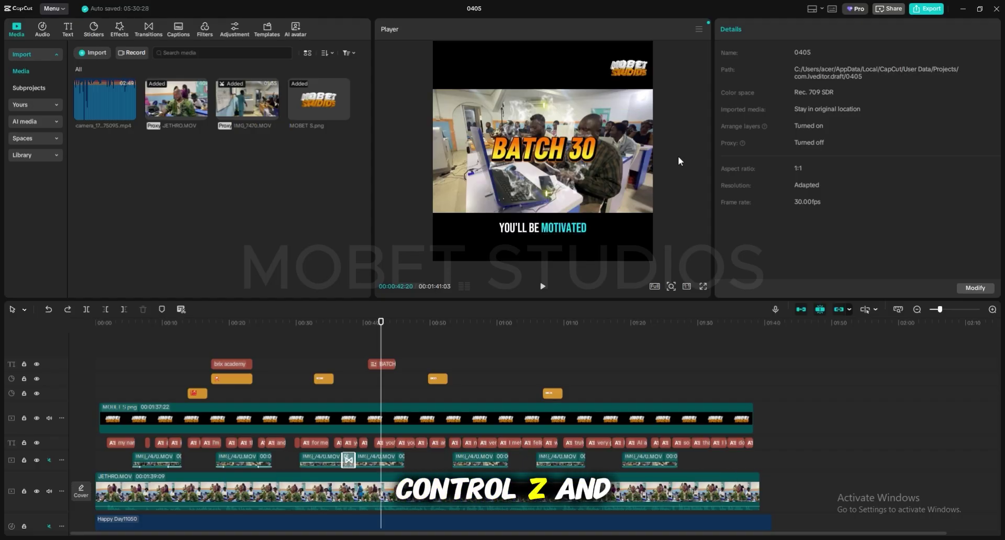
click(688, 287)
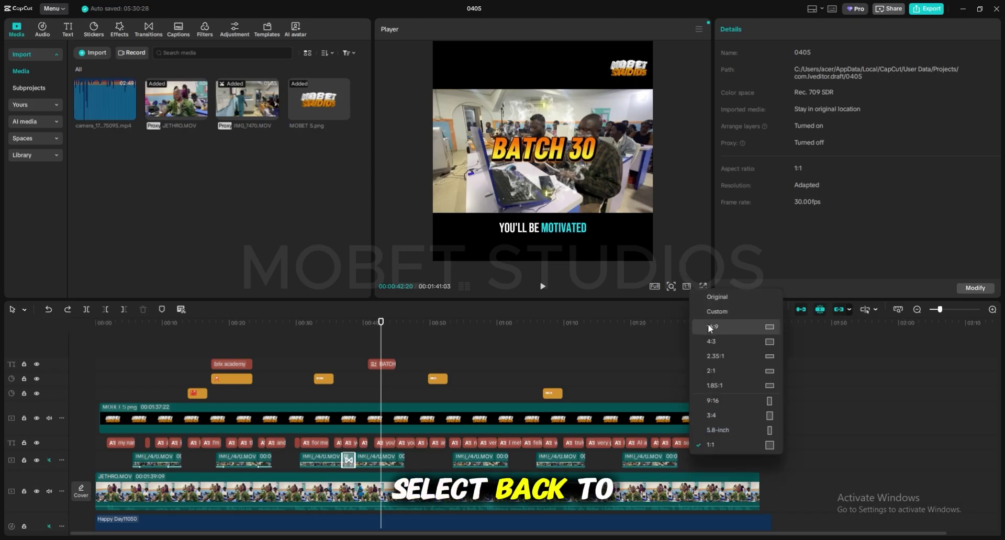
click(715, 300)
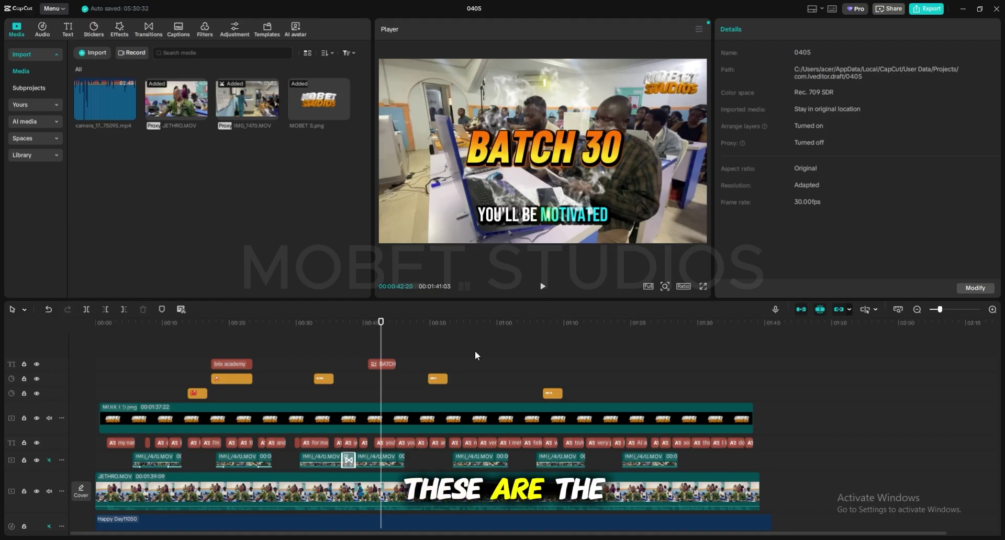
Preview the featured Cinema... Blues and Matte ...lights filters on the main video at about 48 seconds.
scroll(502, 386, down, 2)
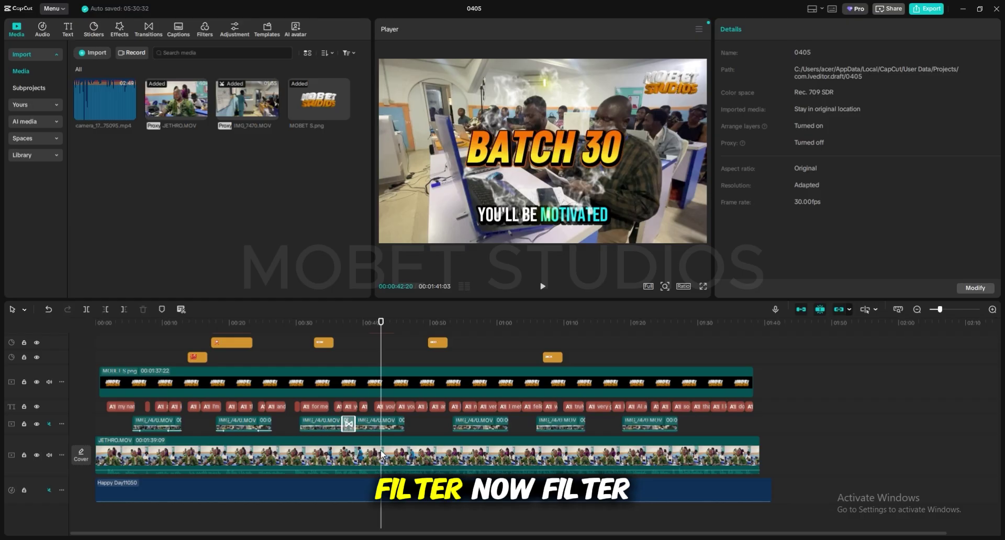
click(419, 355)
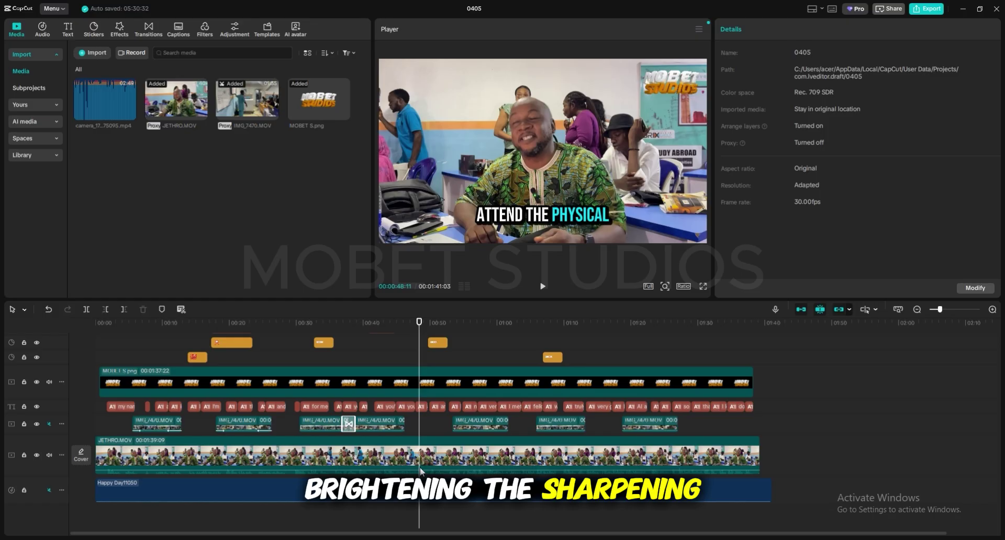
click(441, 455)
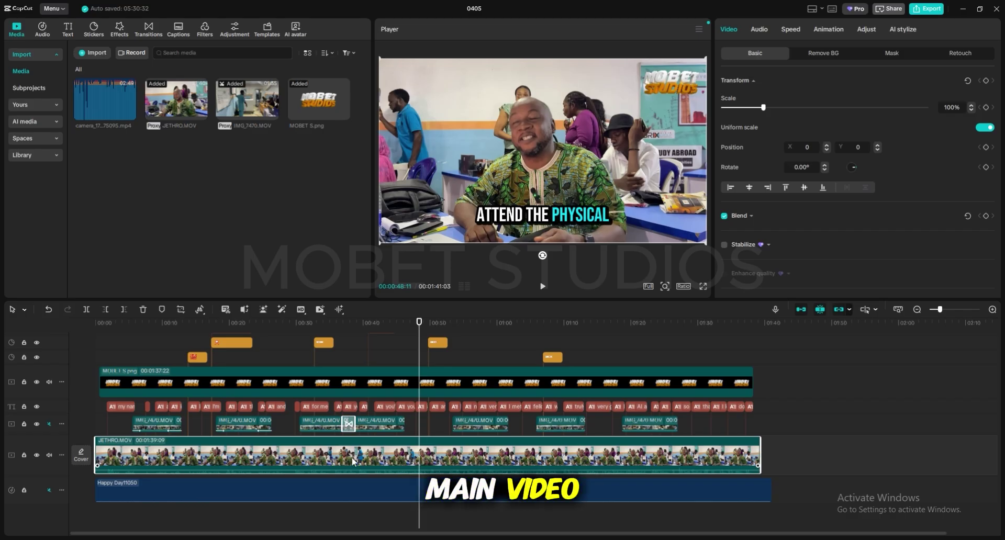
click(204, 30)
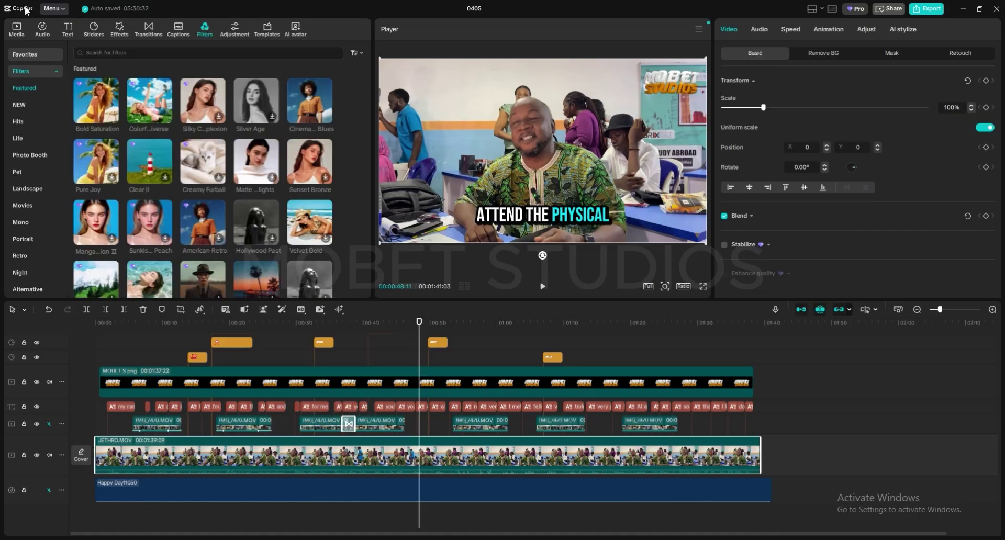
click(318, 90)
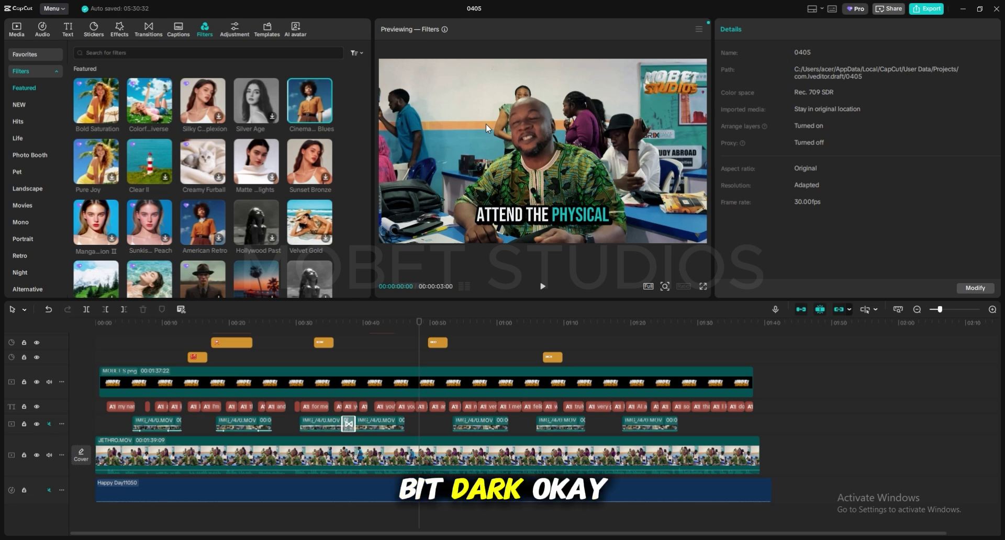
click(252, 157)
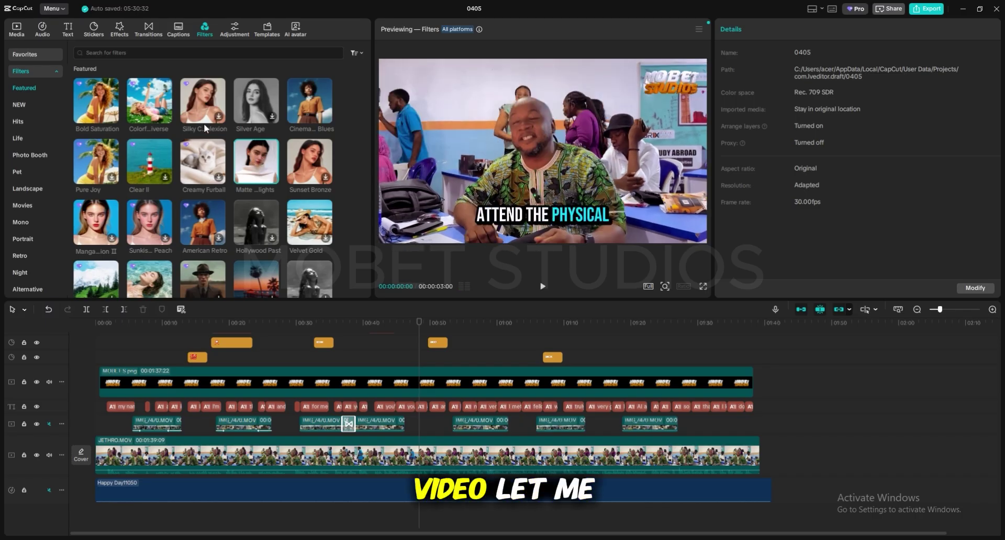
click(317, 97)
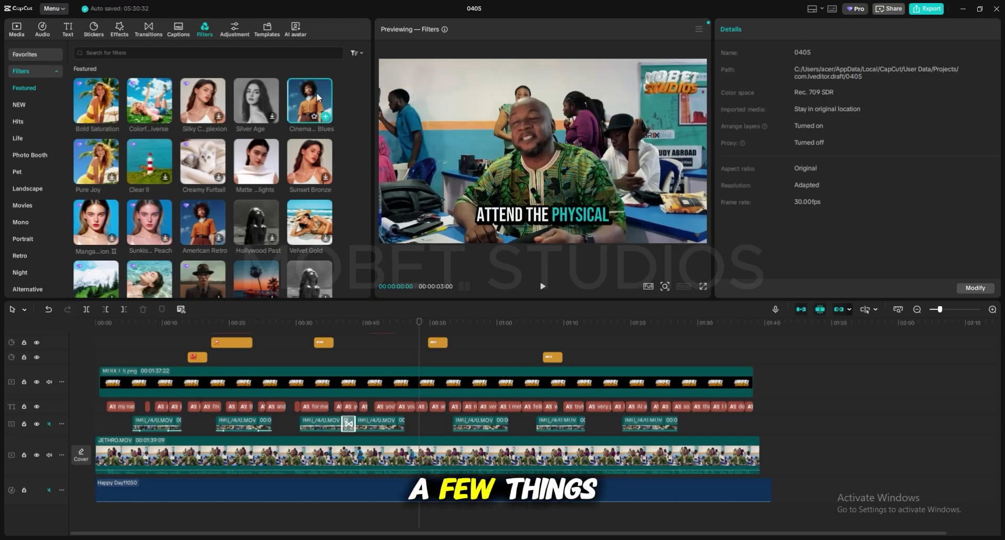
Check the video frames near 28, 7 and 4 seconds, and dismiss the Quick Heal Total Security window.
click(285, 343)
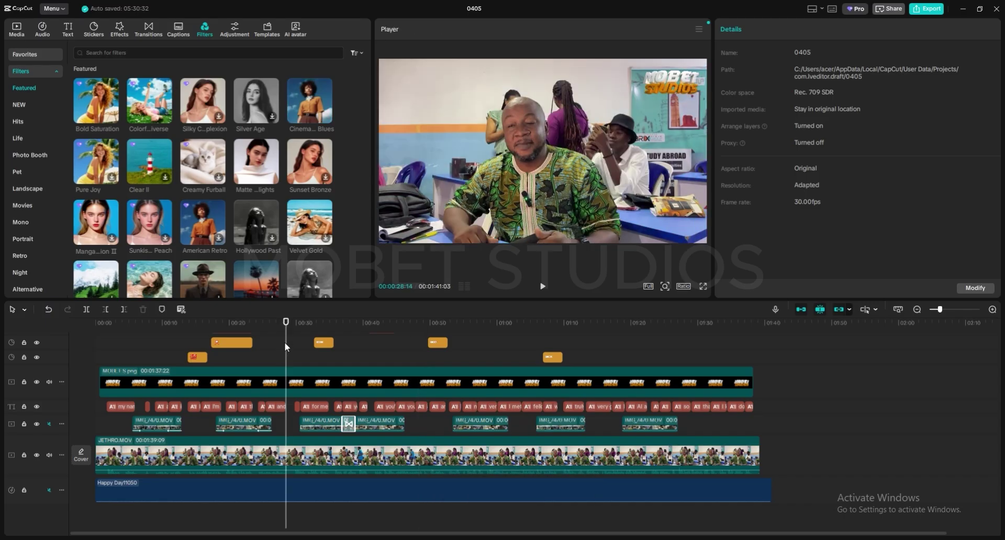
click(146, 345)
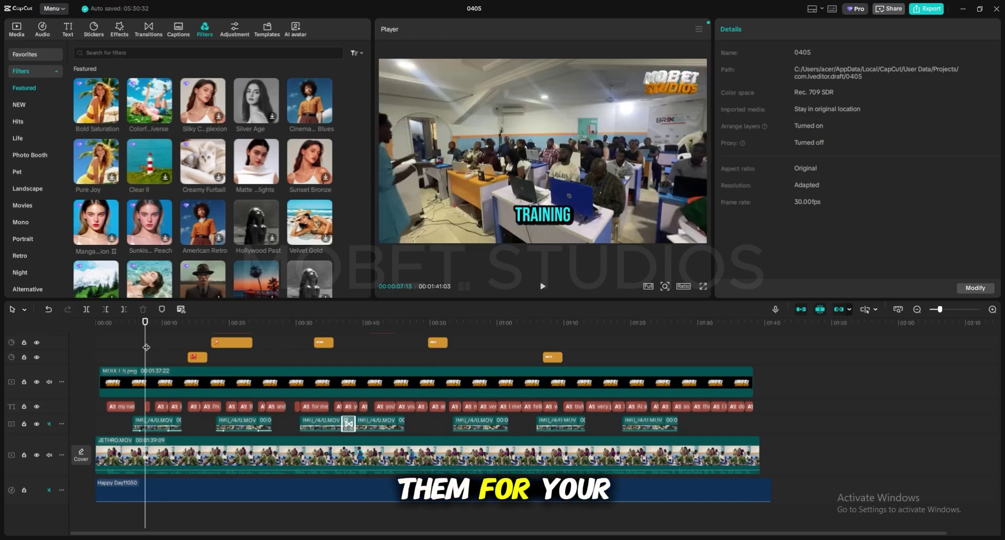
click(122, 347)
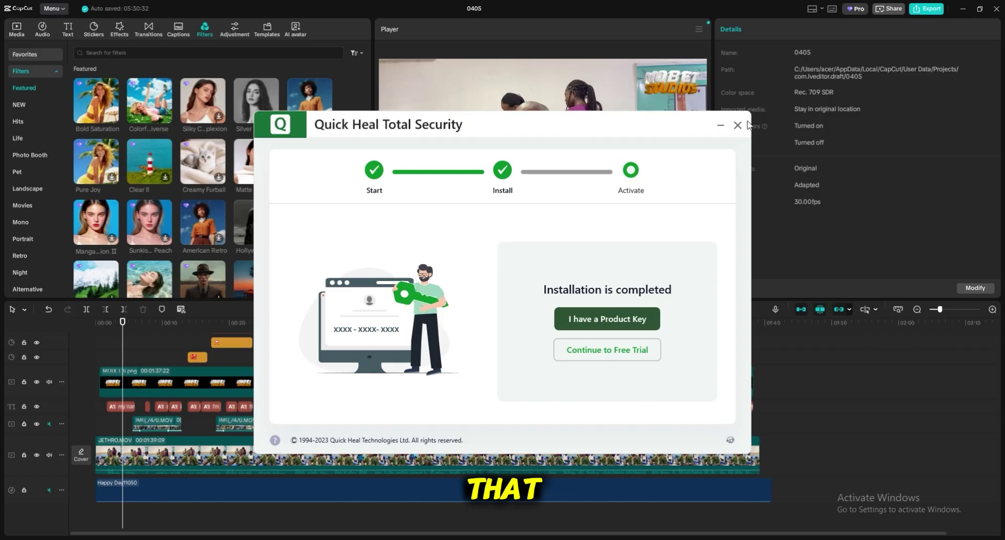
click(739, 125)
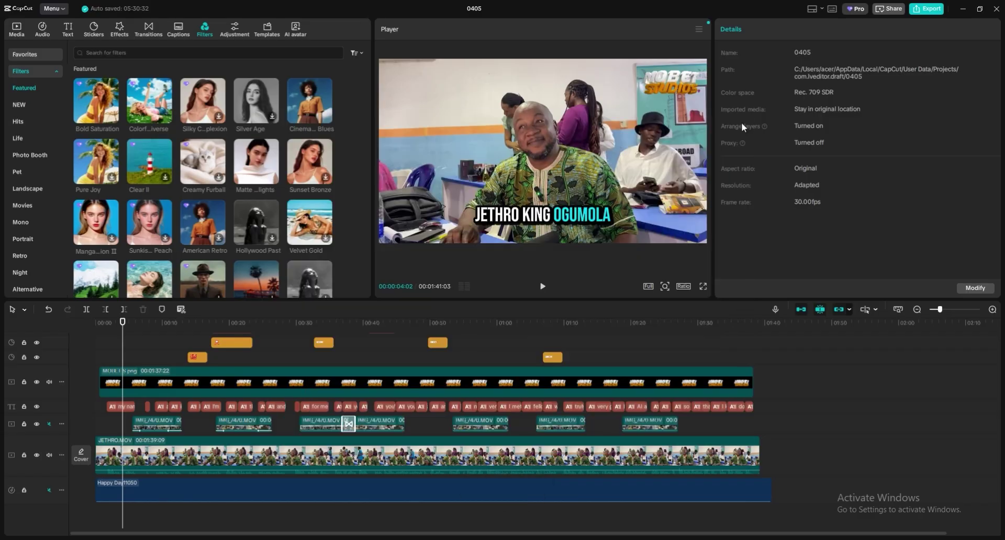
Try to export the project with the main clip selected, returning to editing from the Pro features notice after each attempt.
click(407, 204)
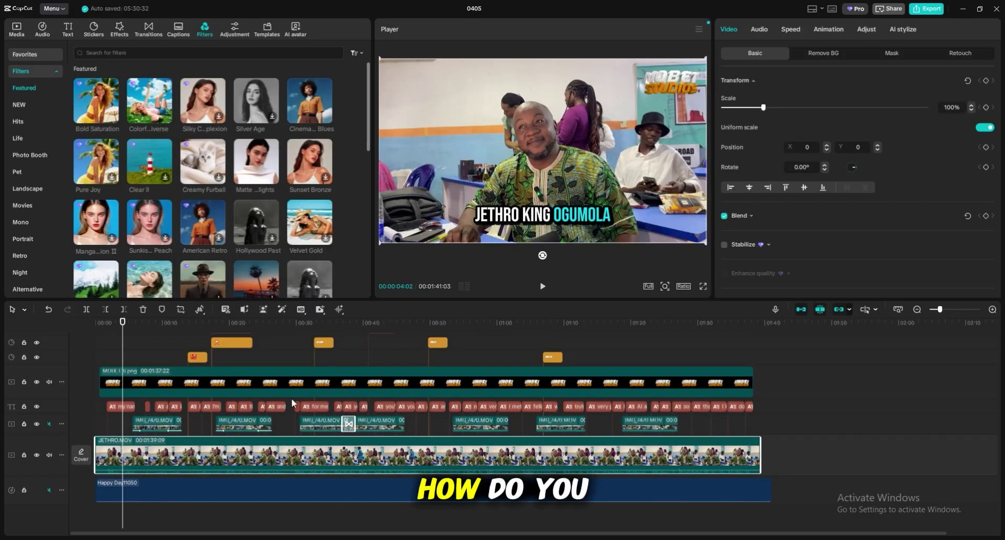
click(930, 10)
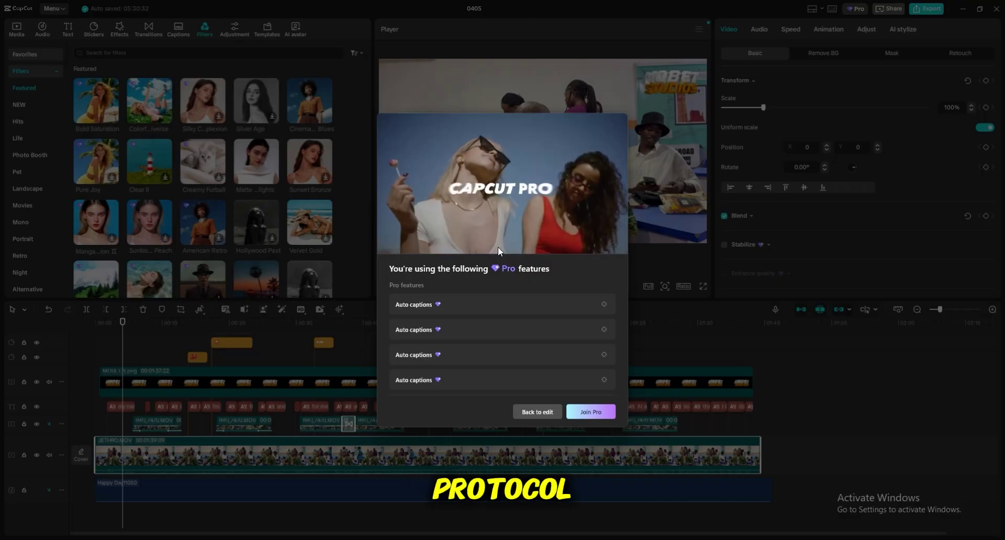
click(541, 411)
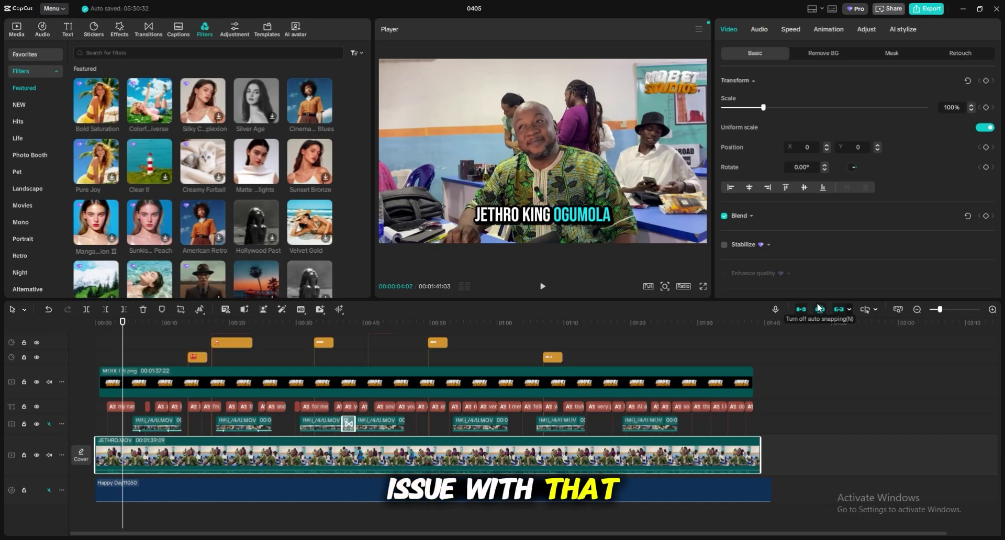
mouse_move(102, 90)
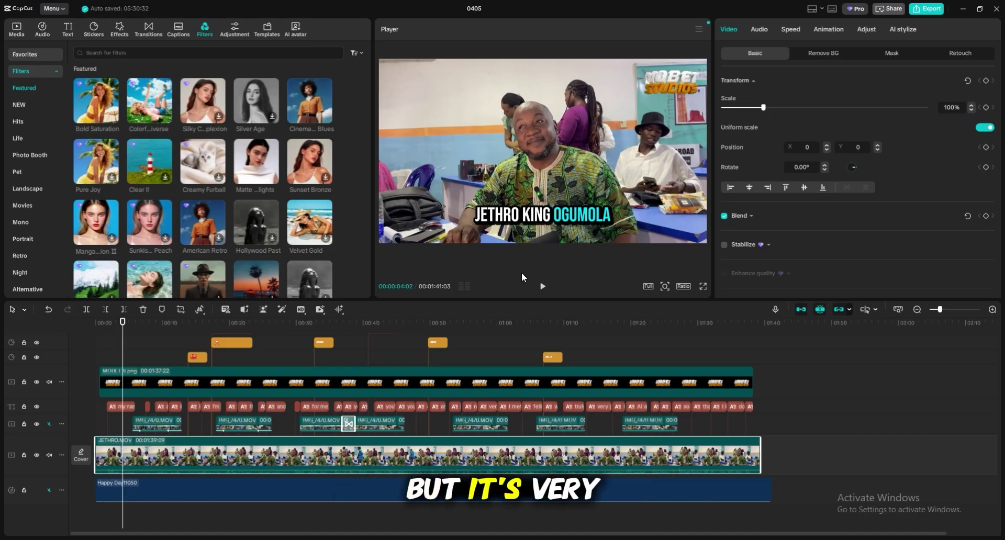
click(934, 11)
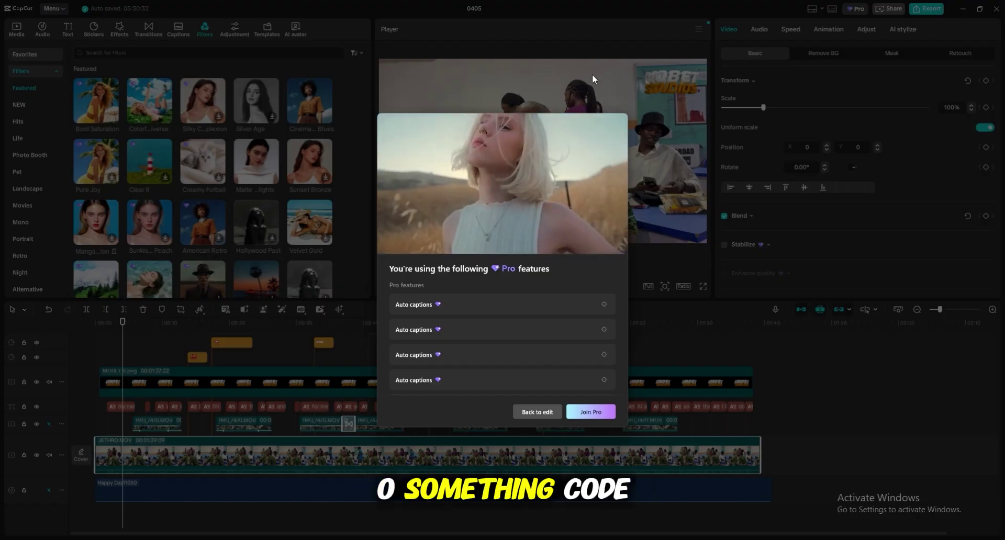
click(539, 414)
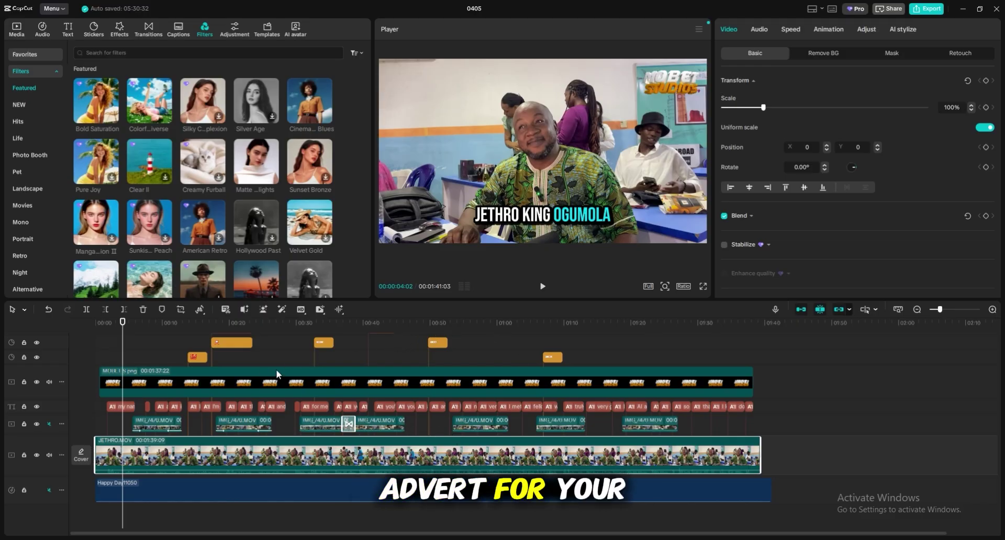
Mute the main video track.
click(50, 454)
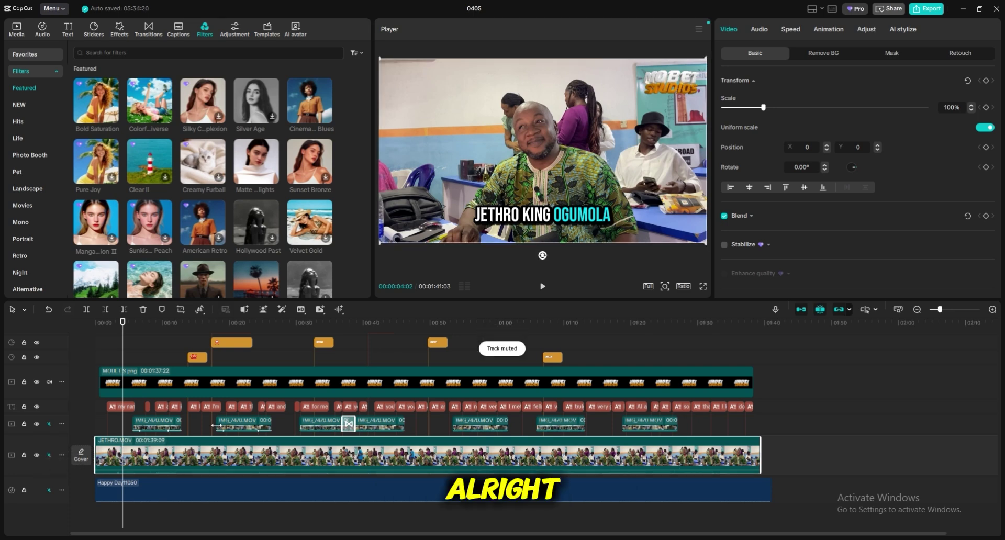